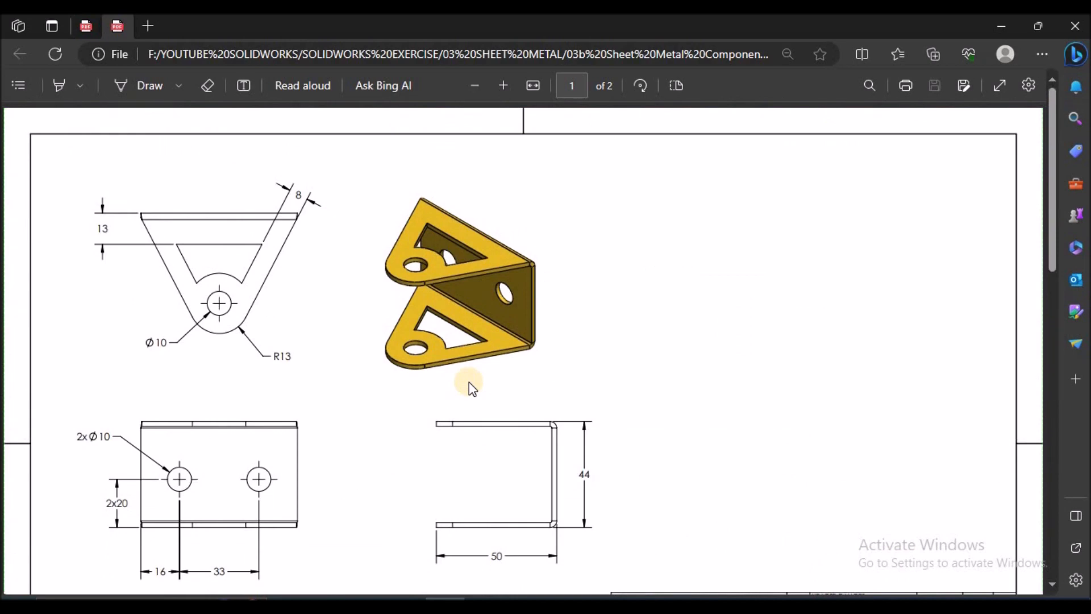
Step: Examine both pages of the reference PDF drawing, then switch to SOLIDWORKS and examine the finished bracket model and its two drawing sheets
scroll(489, 381, "down", 10)
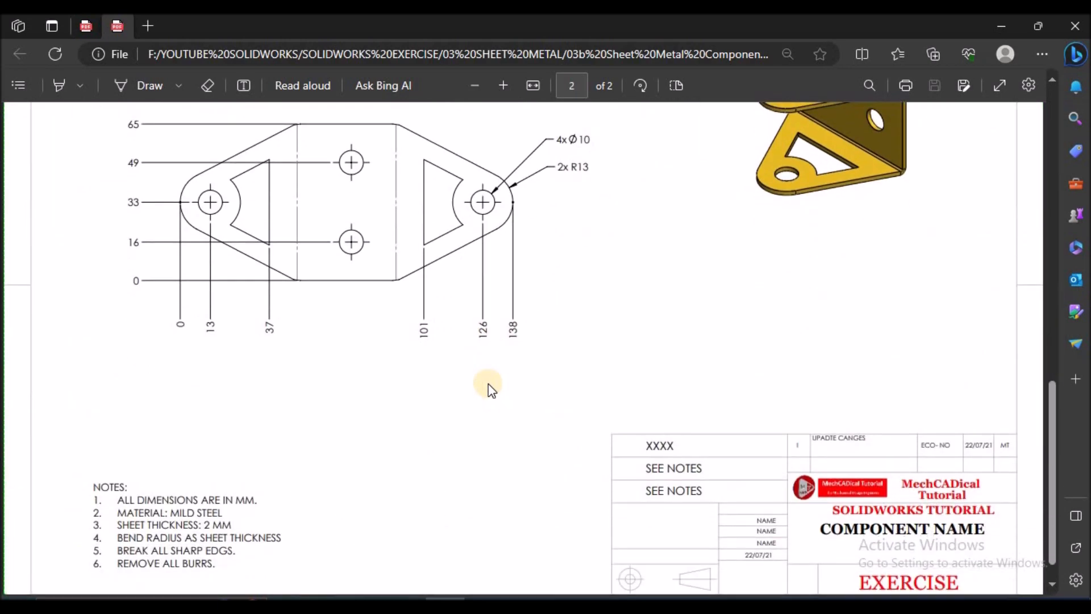
left_click(446, 599)
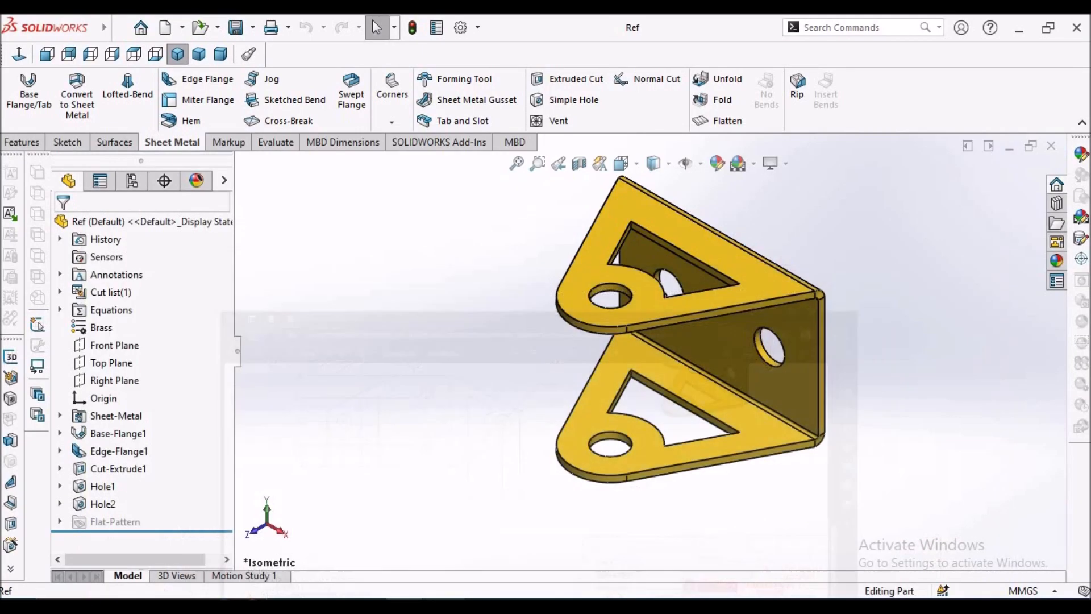
middle_click_drag(778, 363, 421, 343)
left_click(155, 53)
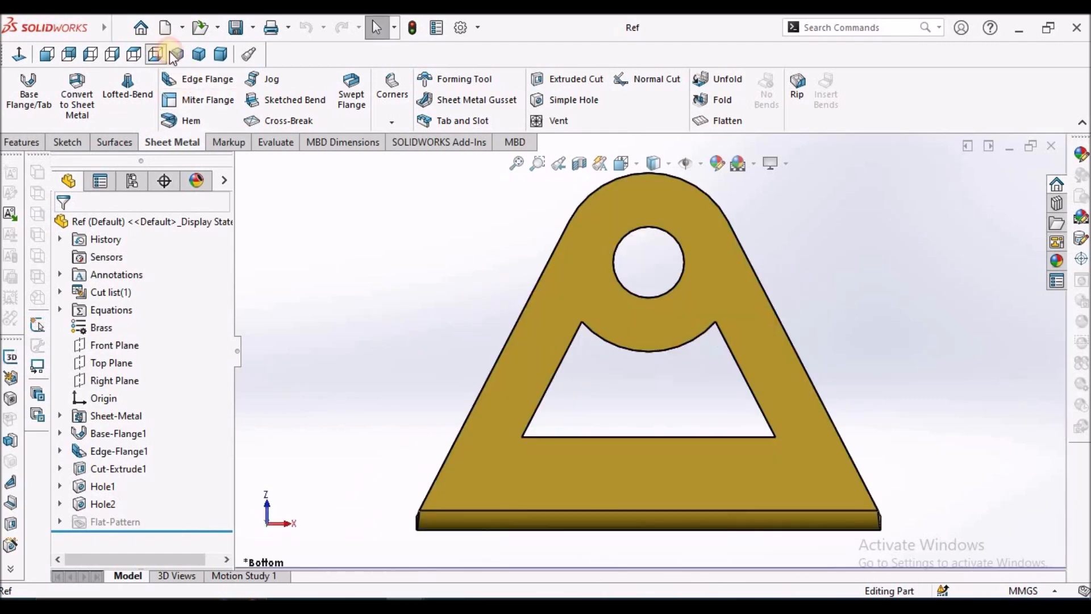
left_click(178, 54)
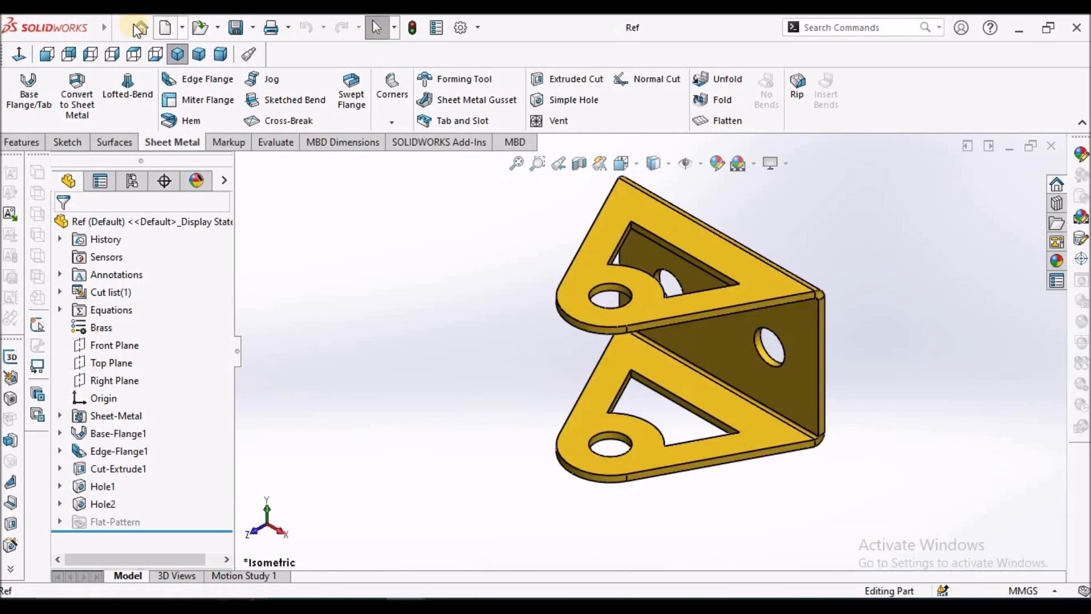
mouse_move(109, 24)
left_click(289, 28)
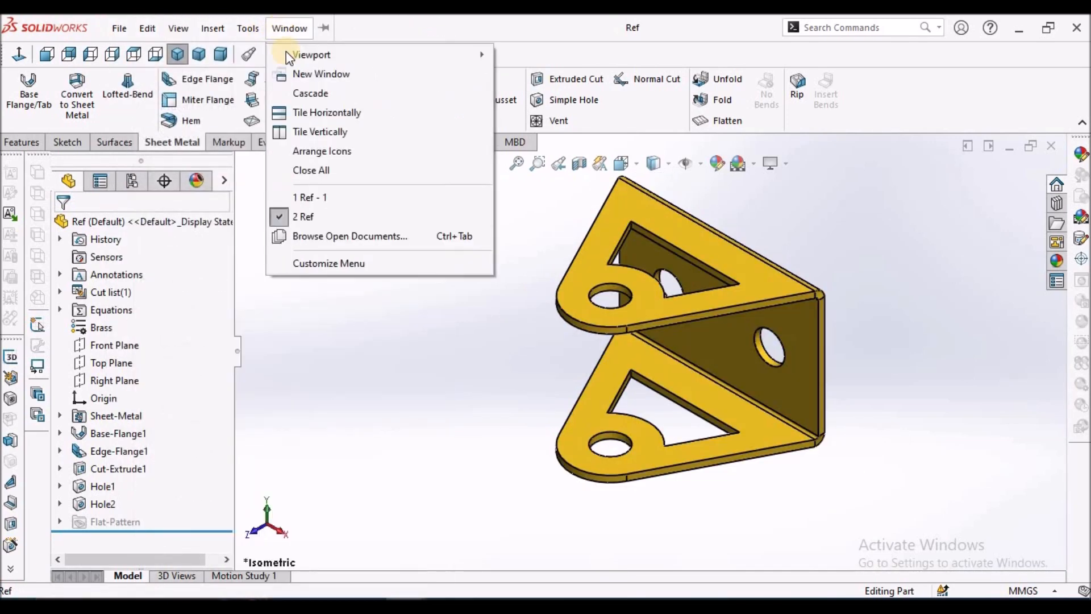
left_click(312, 199)
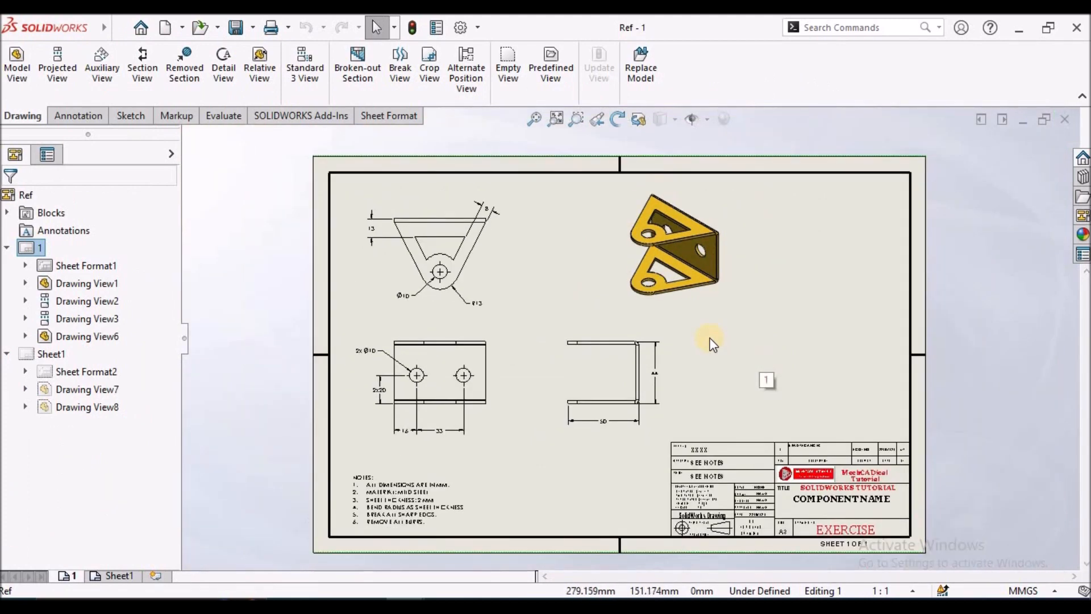
left_click(113, 577)
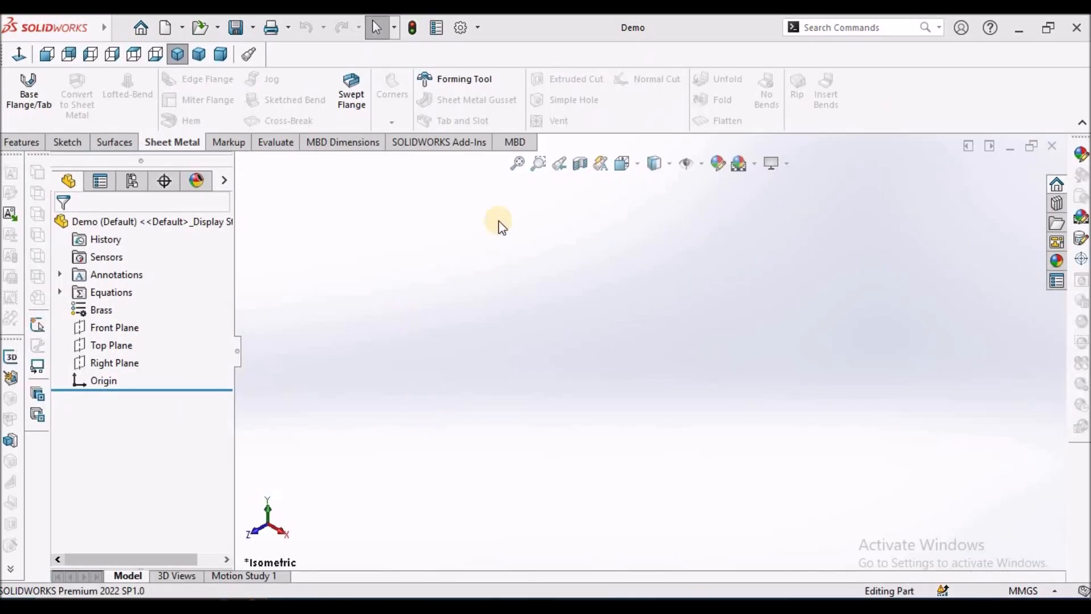
Step: Start a sketch on the Front Plane and draw a center rectangle about 79 mm wide, centred on the origin
left_click(123, 327)
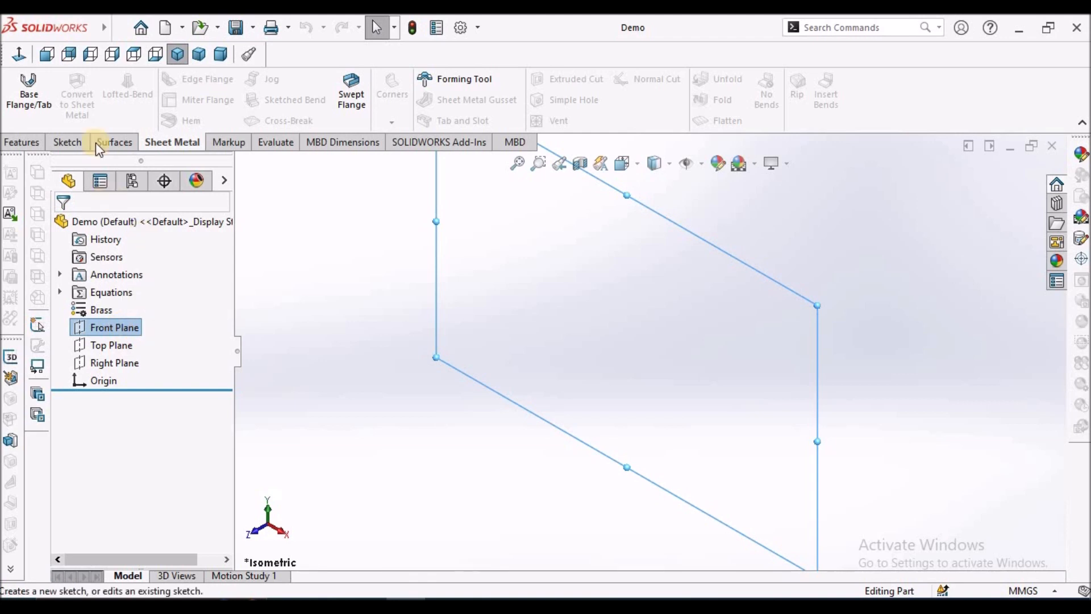
left_click(64, 142)
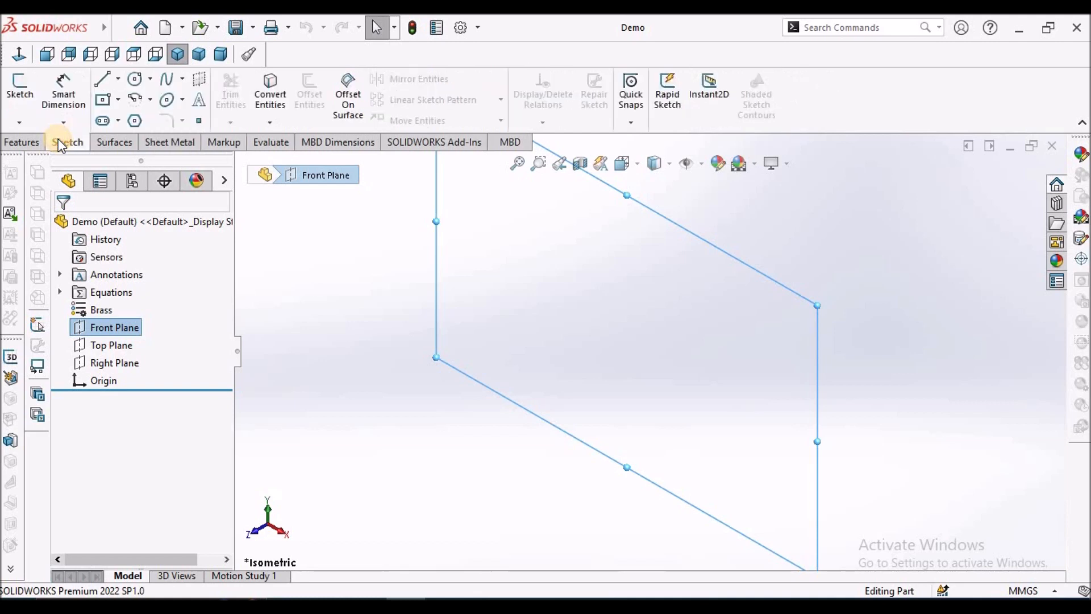
left_click(19, 85)
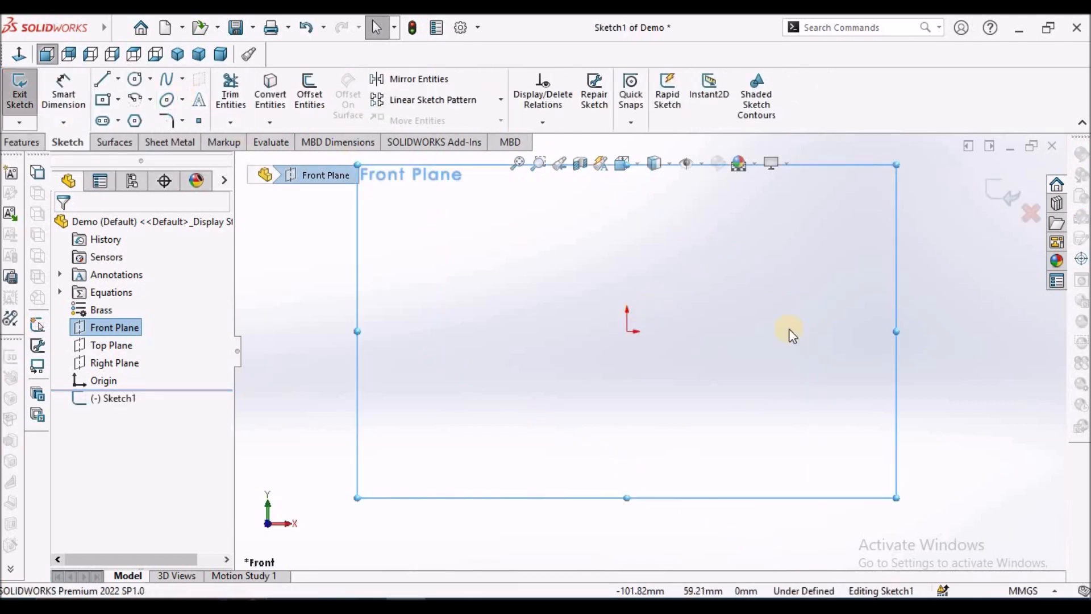
left_click(103, 101)
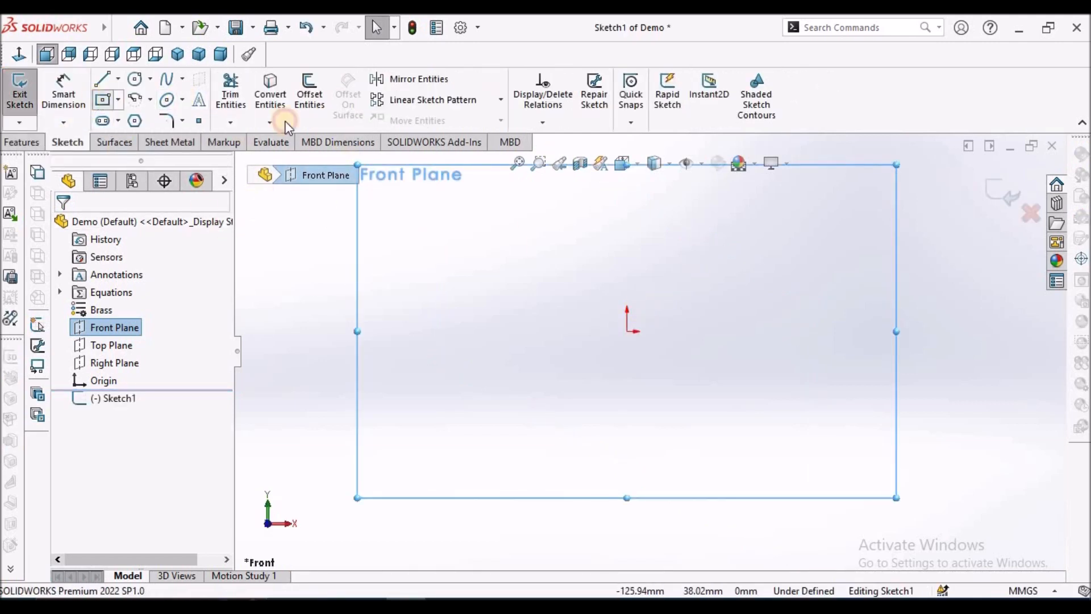
left_click(627, 331)
left_click(746, 263)
right_click(866, 284)
left_click(885, 295)
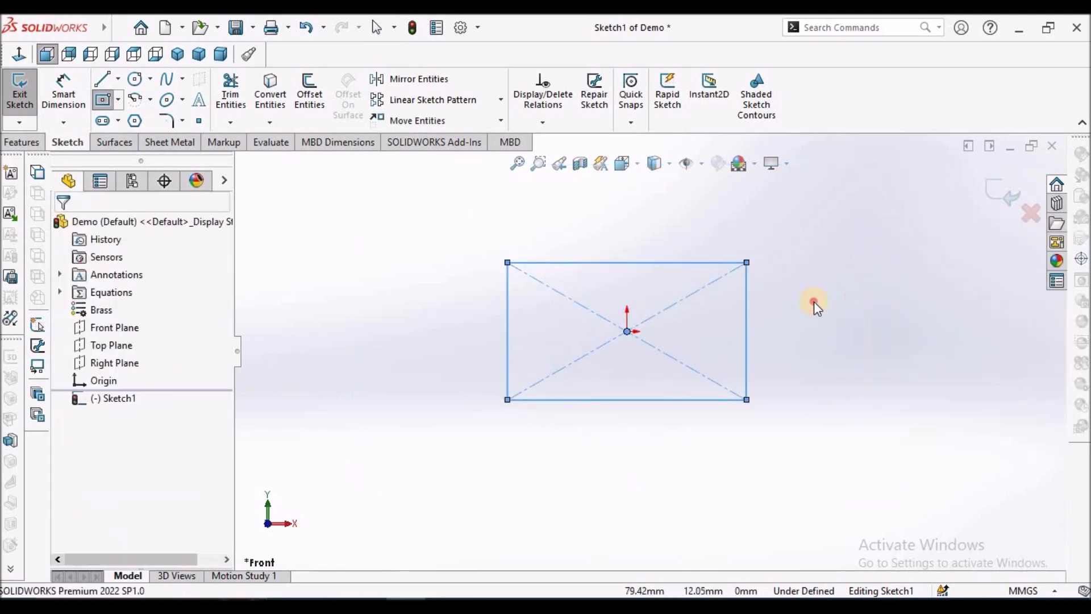
Step: Dimension the rectangle 65 mm wide and 40 mm high
left_click(71, 106)
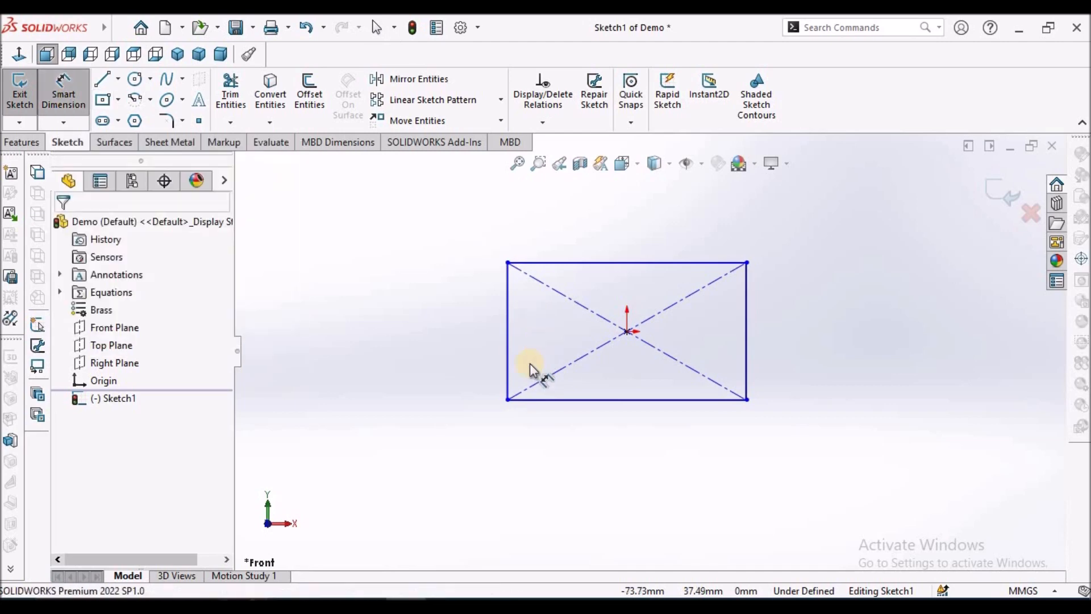
left_click(637, 401)
left_click(636, 434)
type("65")
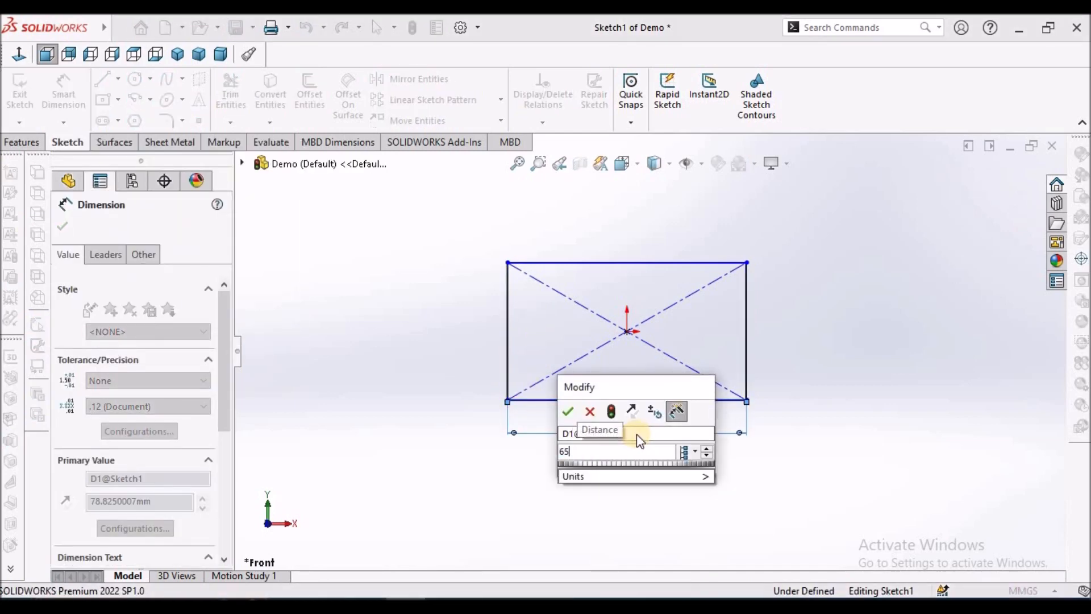
key("Return")
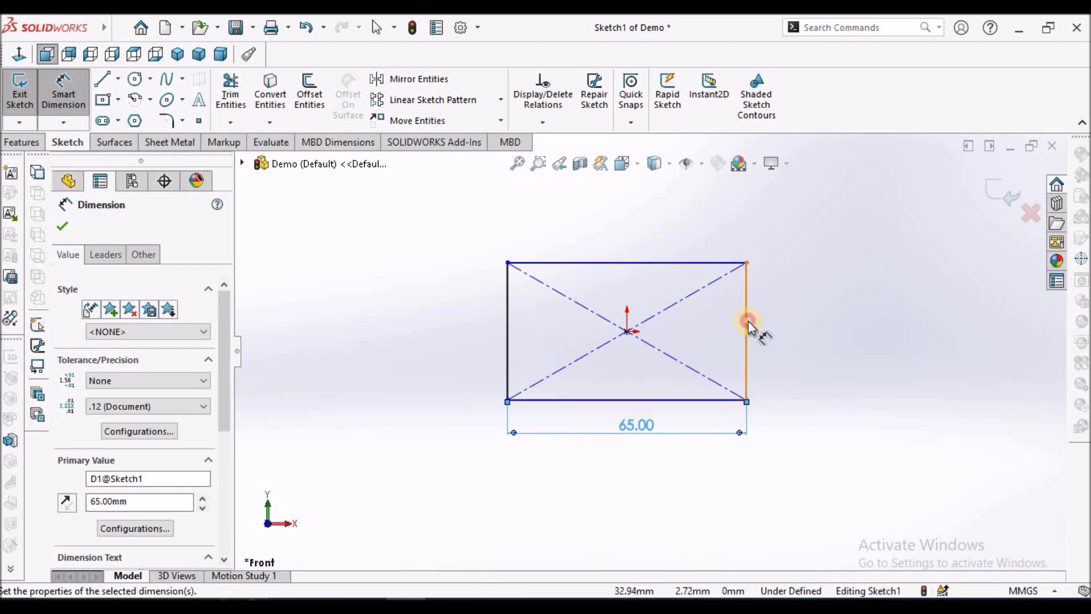
left_click(748, 327)
left_click(801, 328)
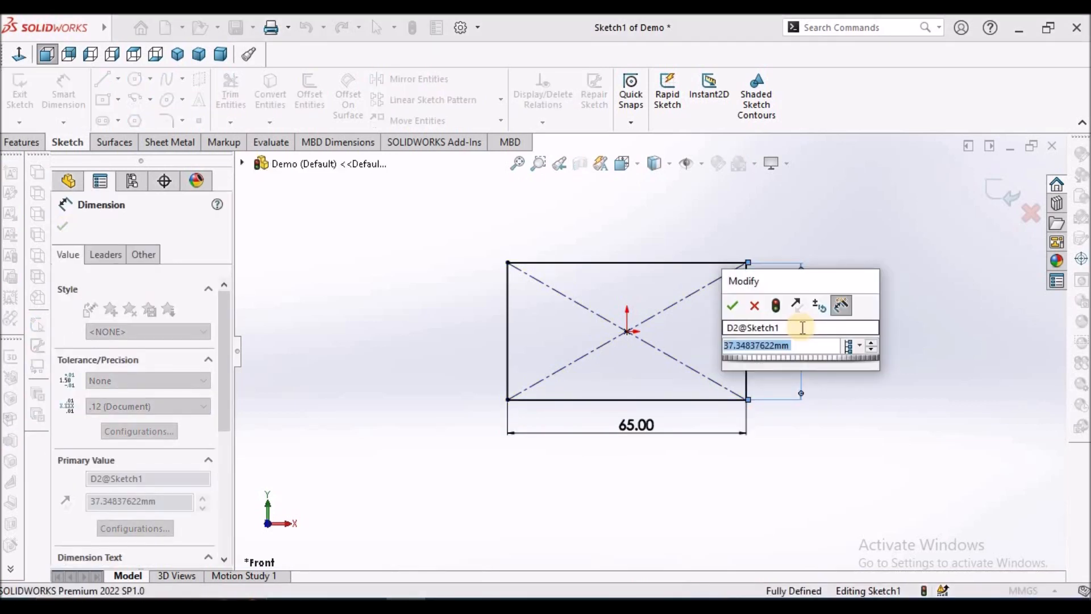
type("40")
key("Return")
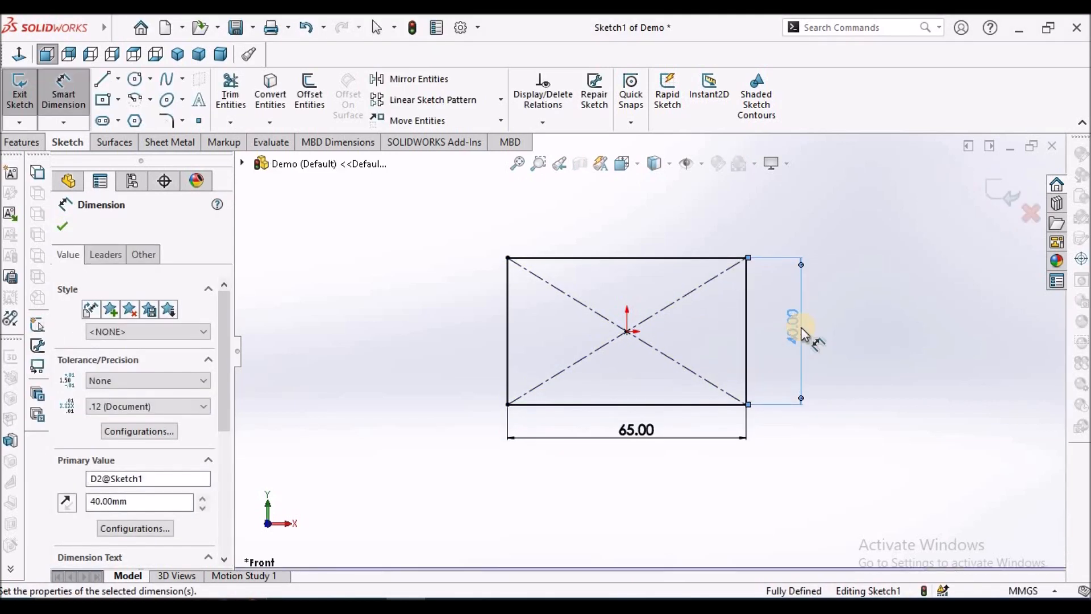
key("Escape")
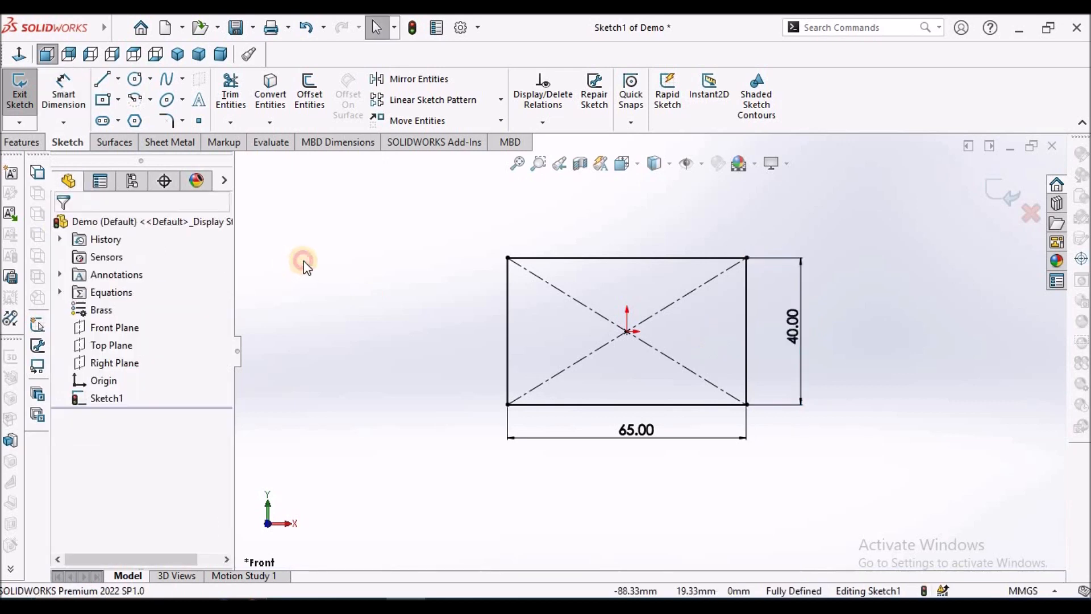
Step: Create a sheet metal base flange from the rectangle with 2 mm thickness and a K-Factor of 0.45
left_click(168, 144)
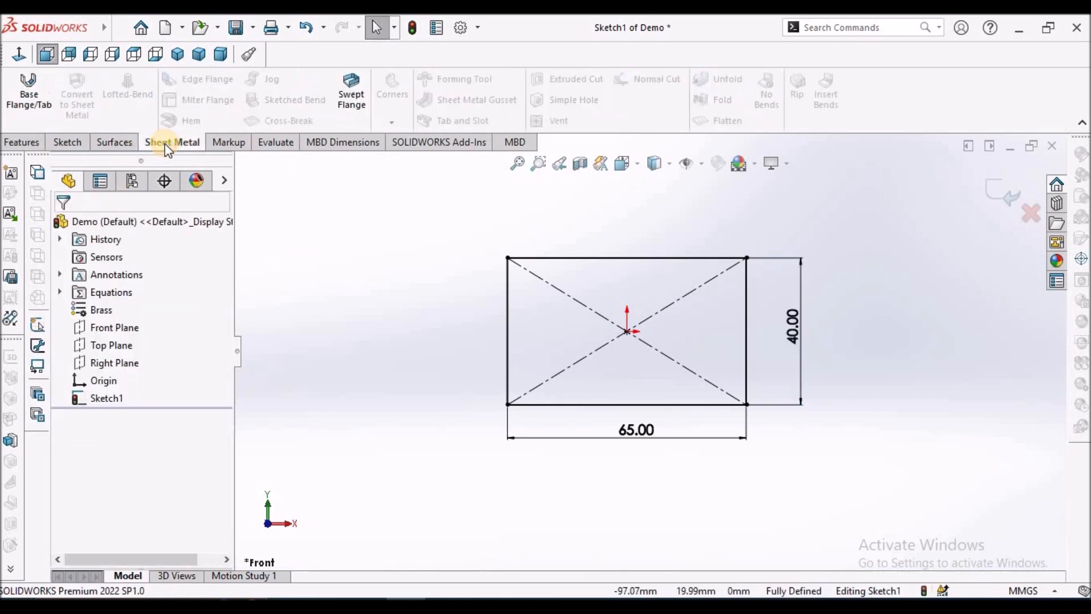
left_click(27, 100)
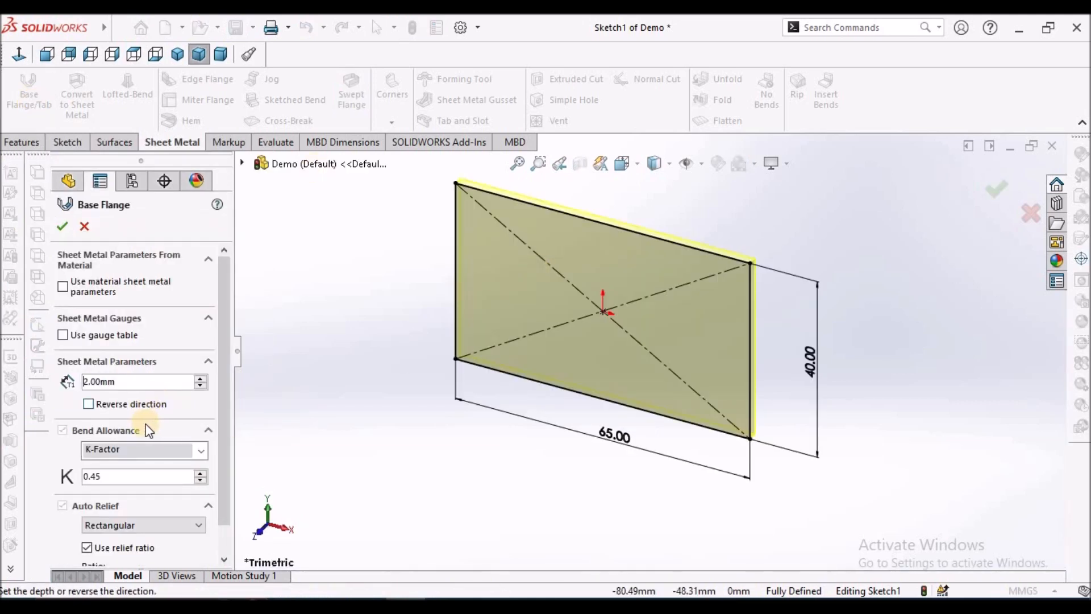
left_click(125, 387)
left_click(123, 482)
left_click(63, 227)
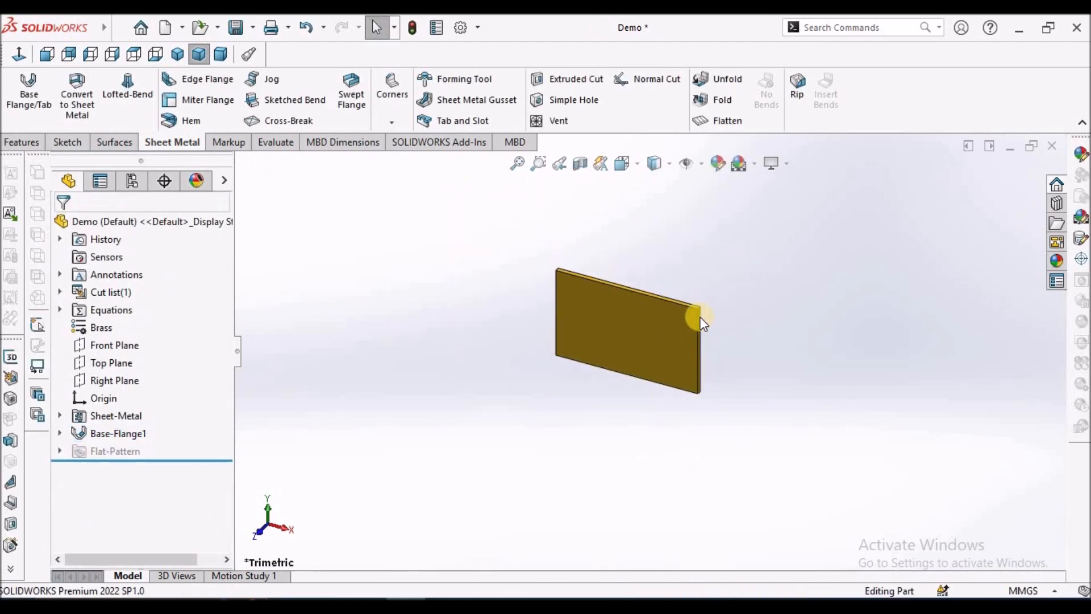
Step: Add 90° Blind edge flanges about 51 mm long on the plate's upper and lower front edges, with the flange position Material Inside
scroll(700, 315, "down", 2)
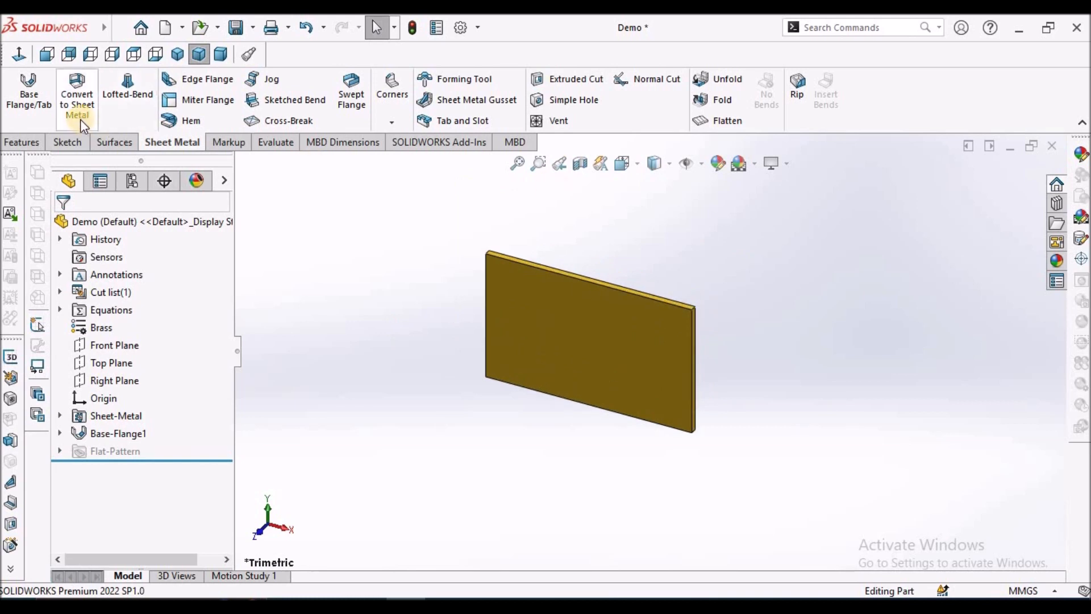
left_click(228, 74)
left_click(584, 281)
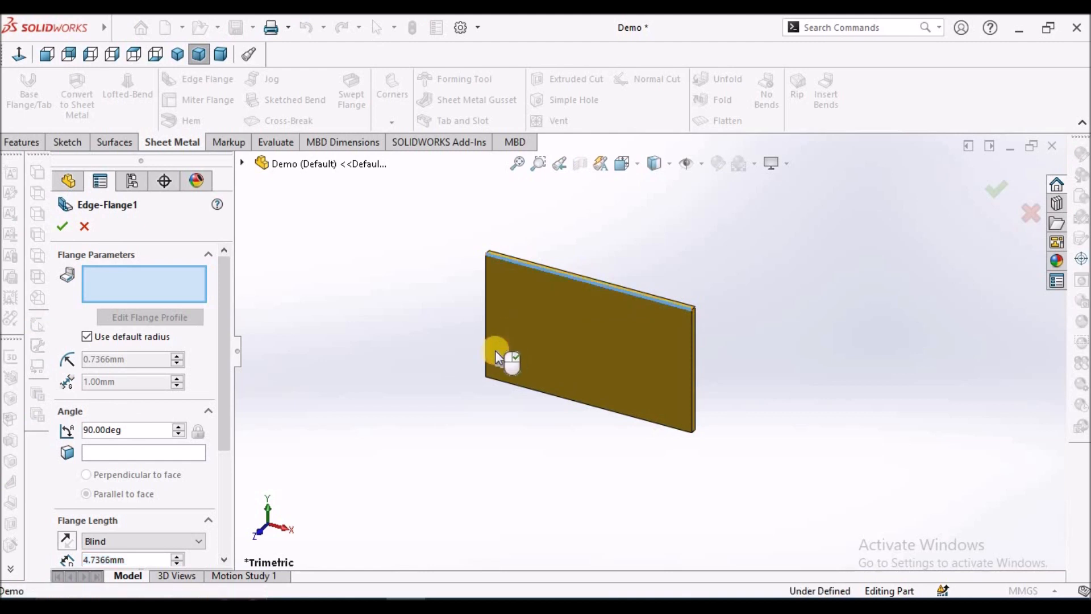
left_click(598, 407)
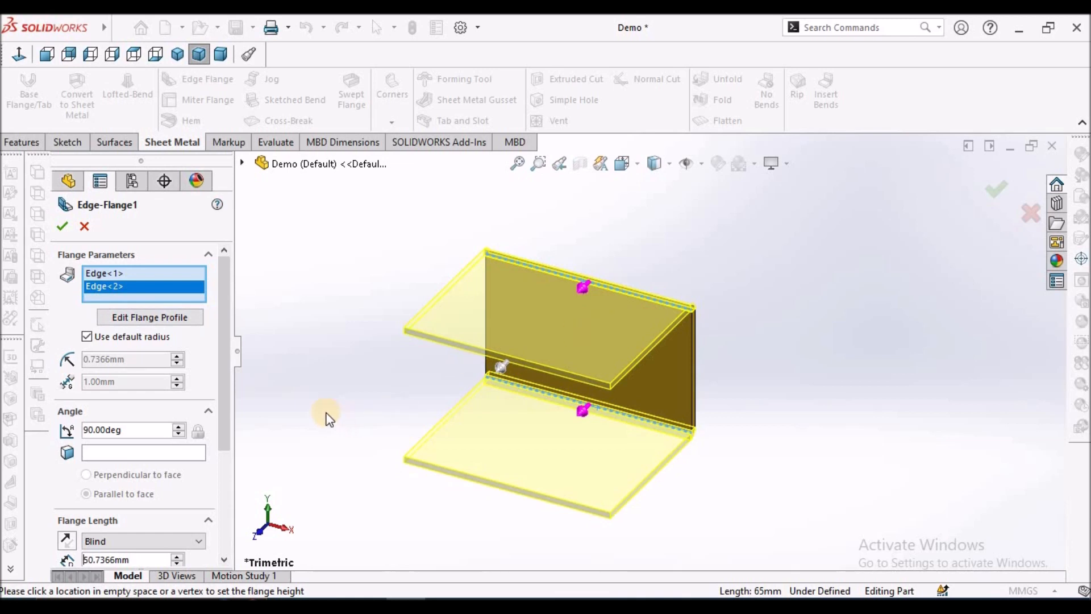
left_click_drag(223, 417, 236, 517)
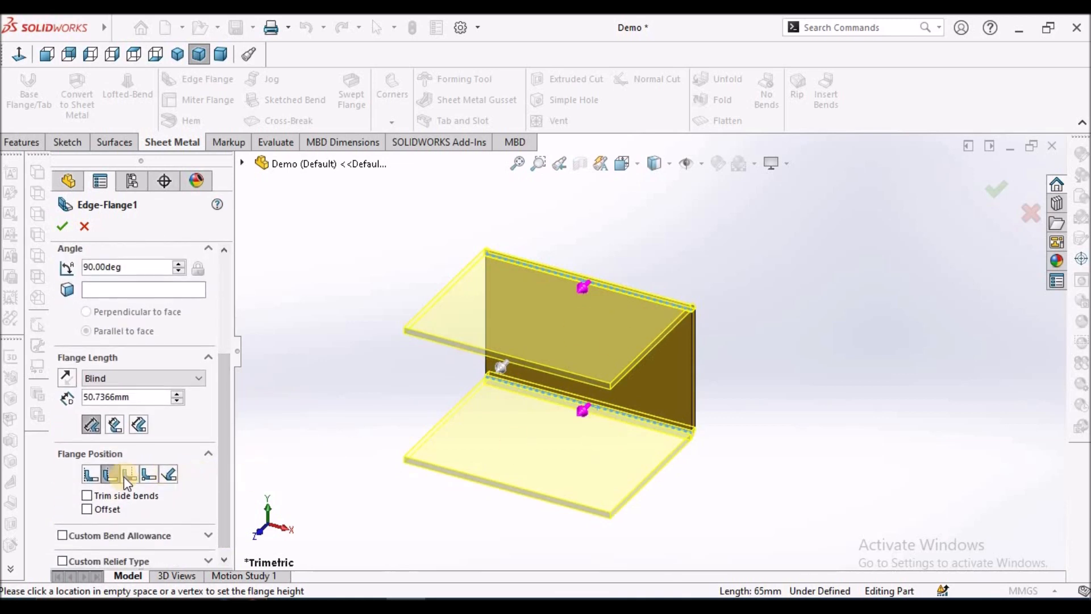
left_click(93, 478)
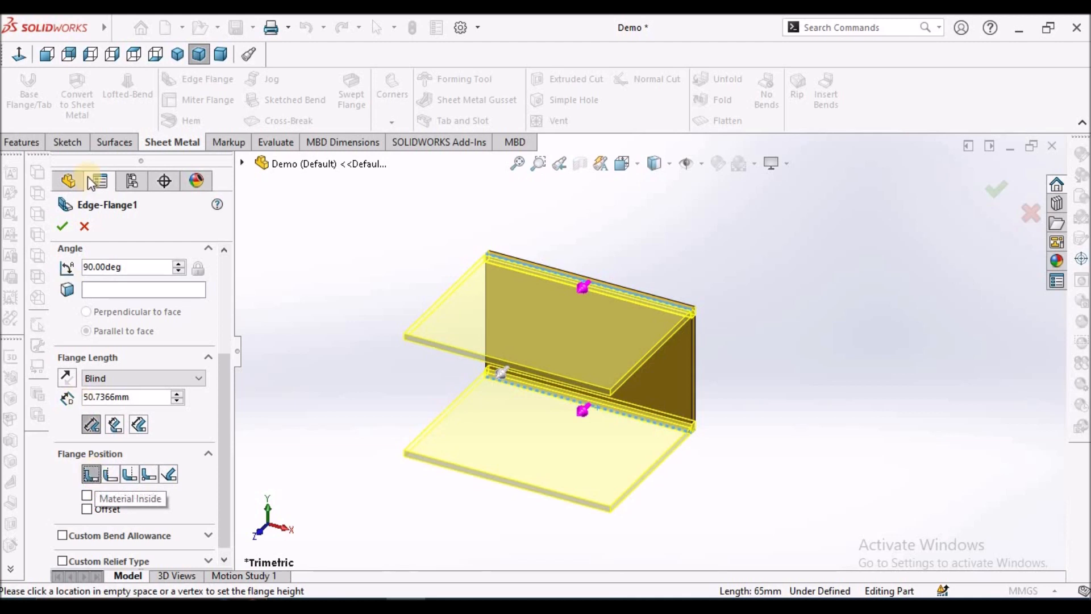
left_click(61, 228)
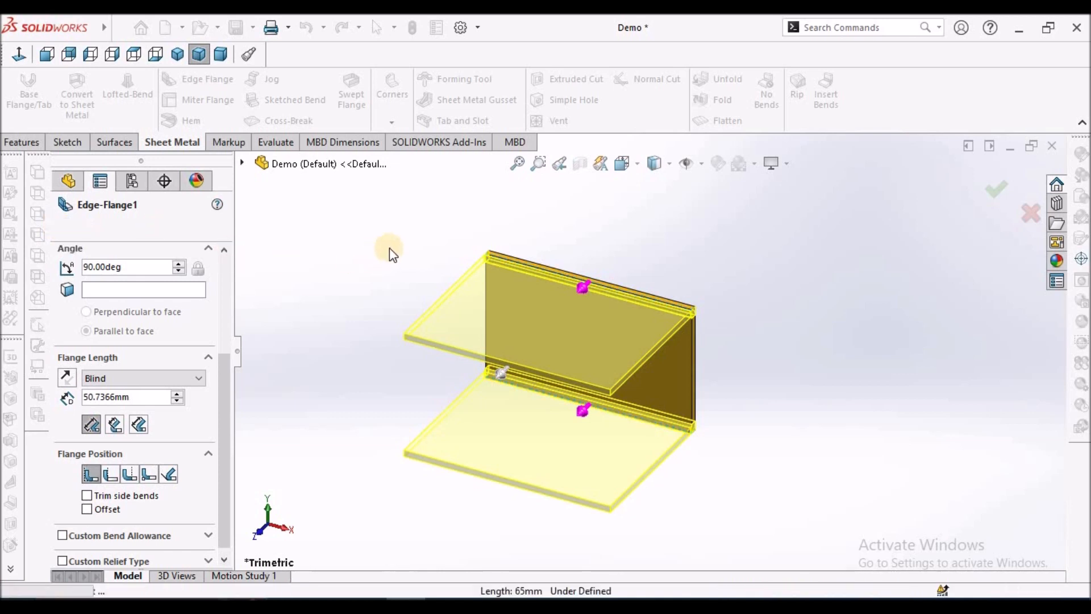
Step: Edit the edge flange's first profile sketch, Sketch10, and dimension its far edge 50 mm from the base plate's outer edge
left_click(61, 451)
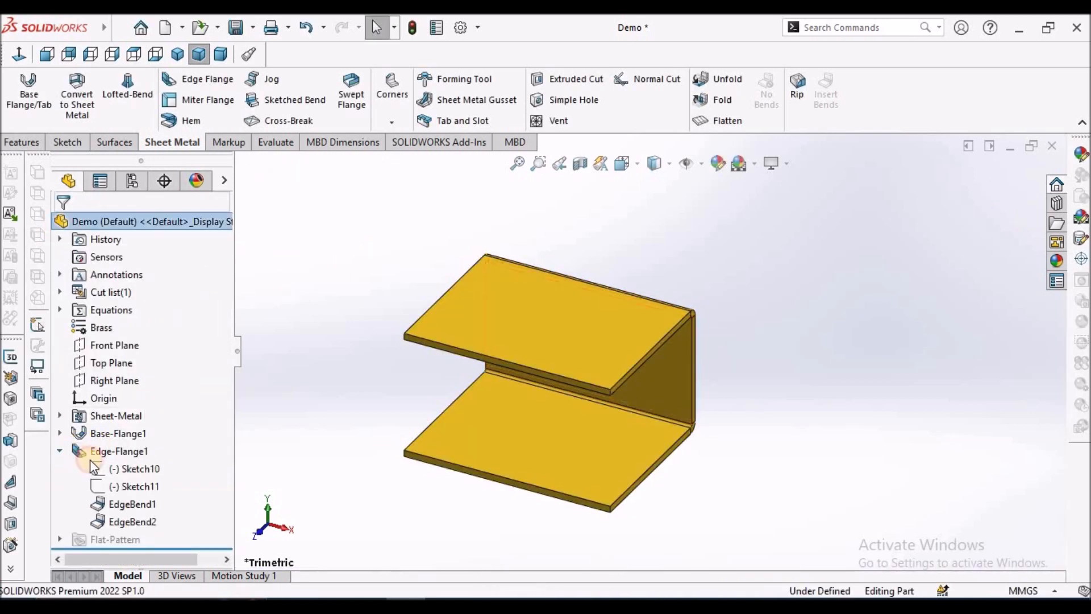
left_click(121, 469)
left_click(137, 425)
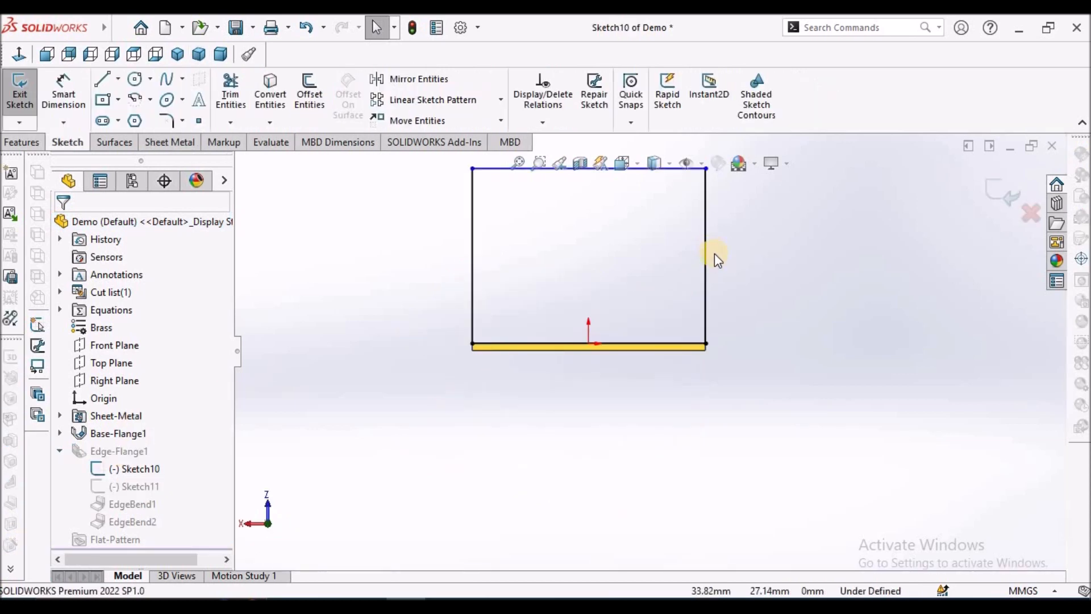
left_click(57, 99)
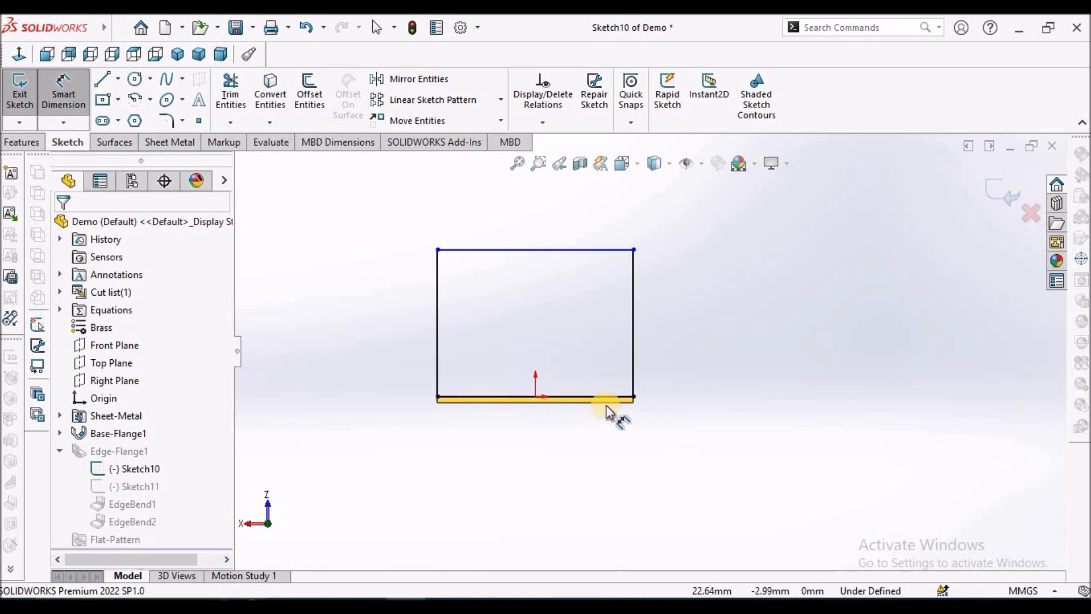
scroll(614, 409, "down", 3)
scroll(611, 414, "down", 2)
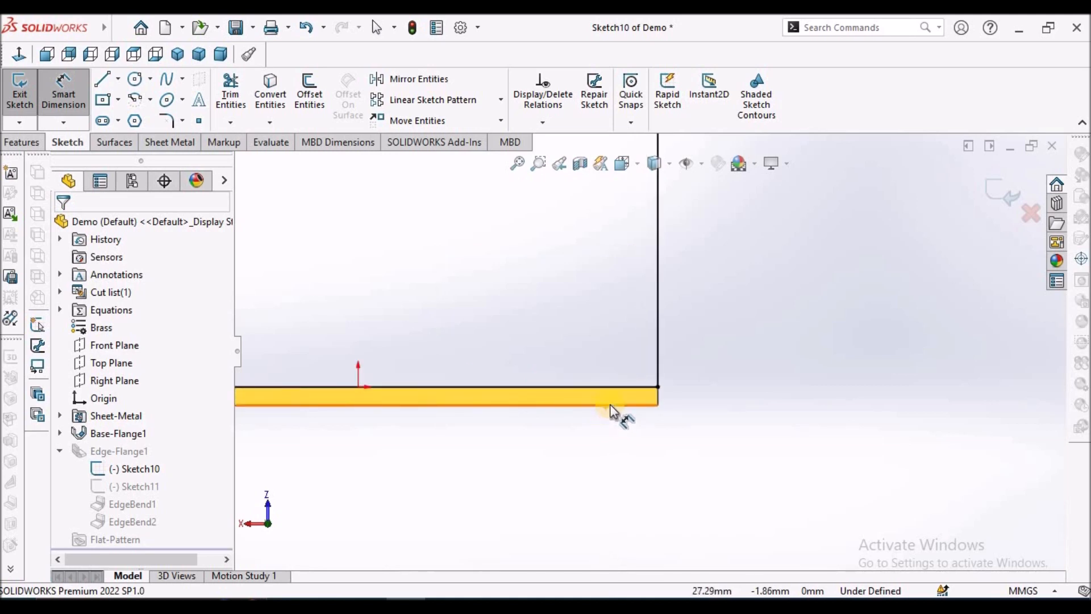
left_click(611, 404)
scroll(622, 275, "up", 4)
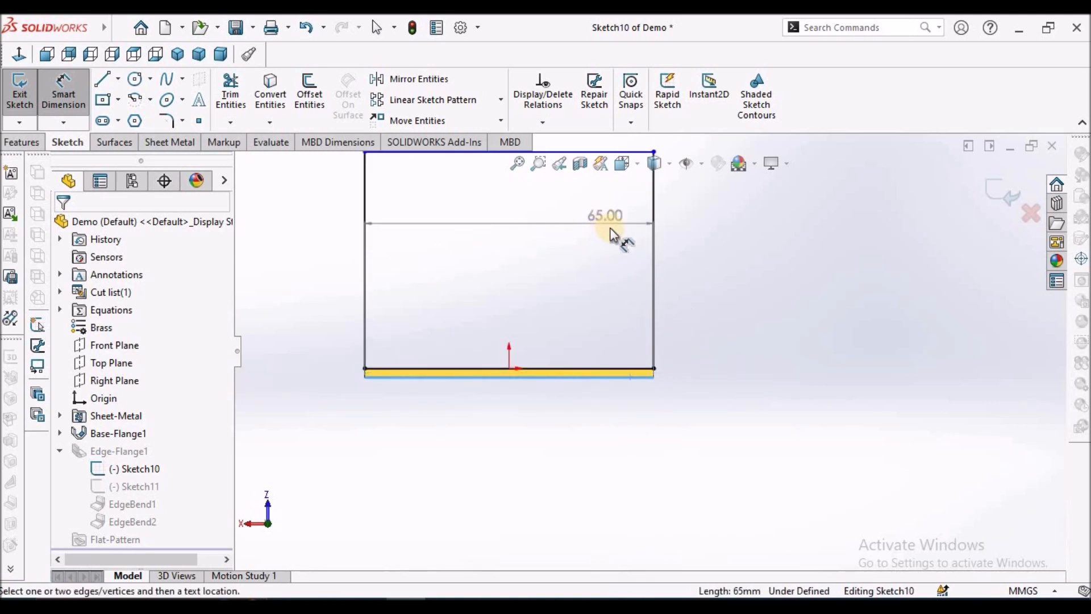
scroll(609, 228, "up", 4)
scroll(615, 238, "down", 4)
left_click(635, 317)
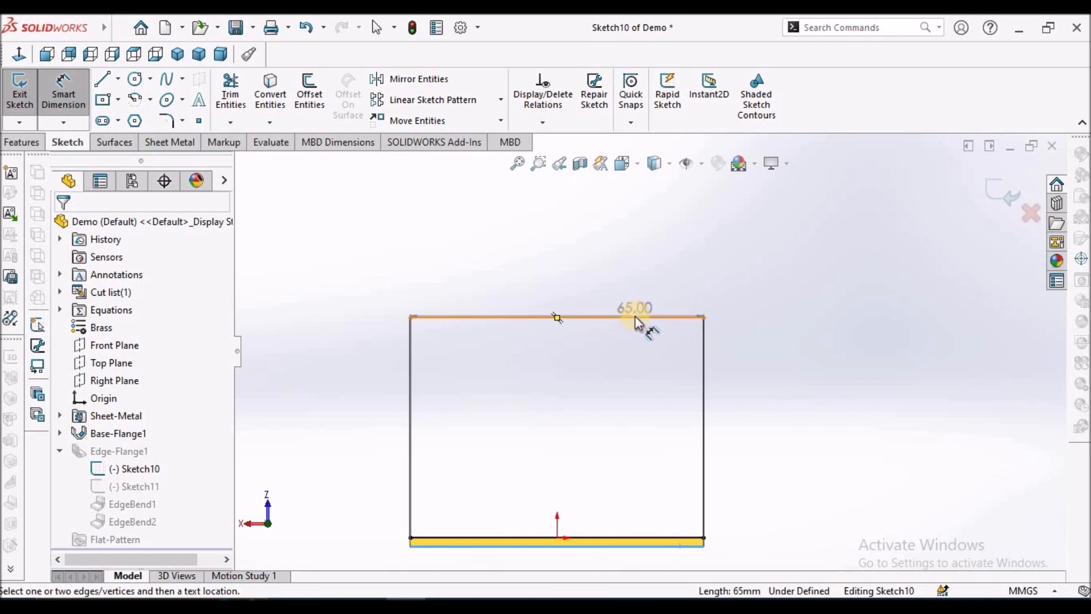
left_click(785, 377)
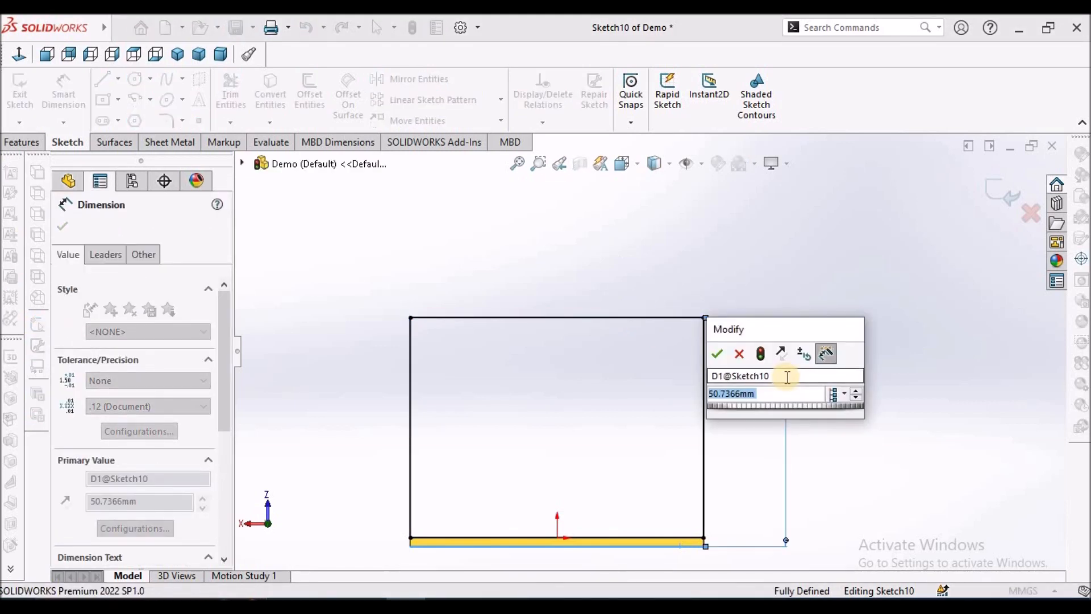
type("50")
key("Return")
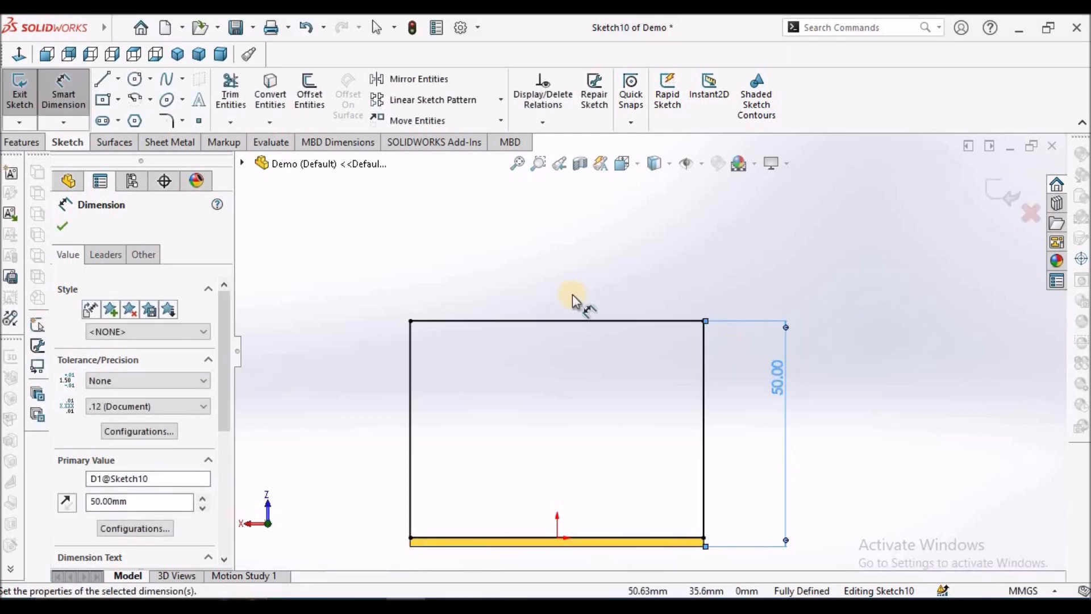
Step: Convert the flange profile's two vertical side lines and its upper horizontal line to construction geometry
right_click(481, 258)
left_click(506, 309)
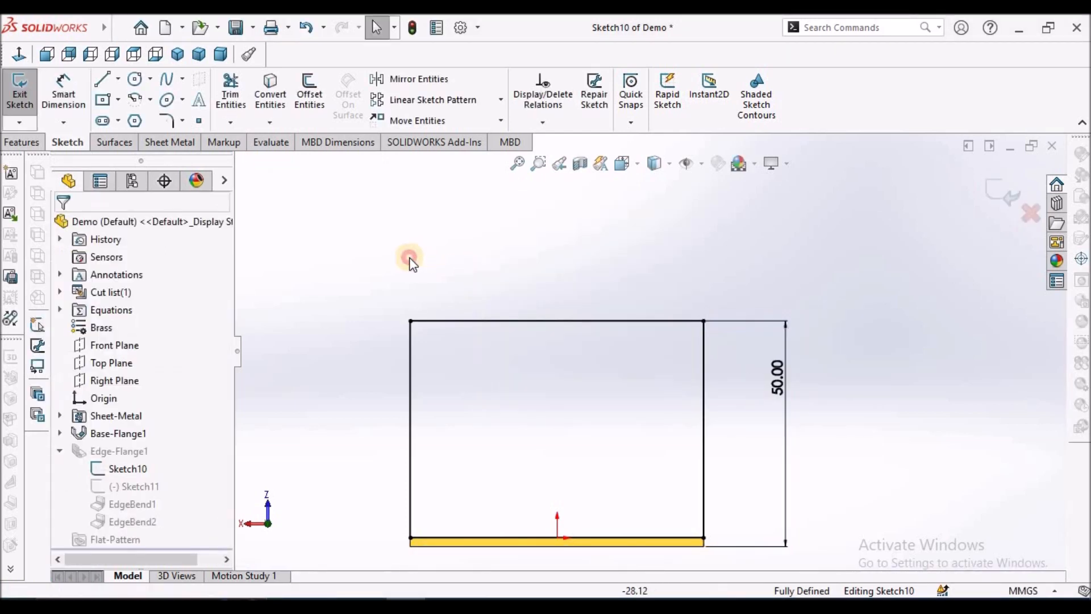
left_click(409, 366)
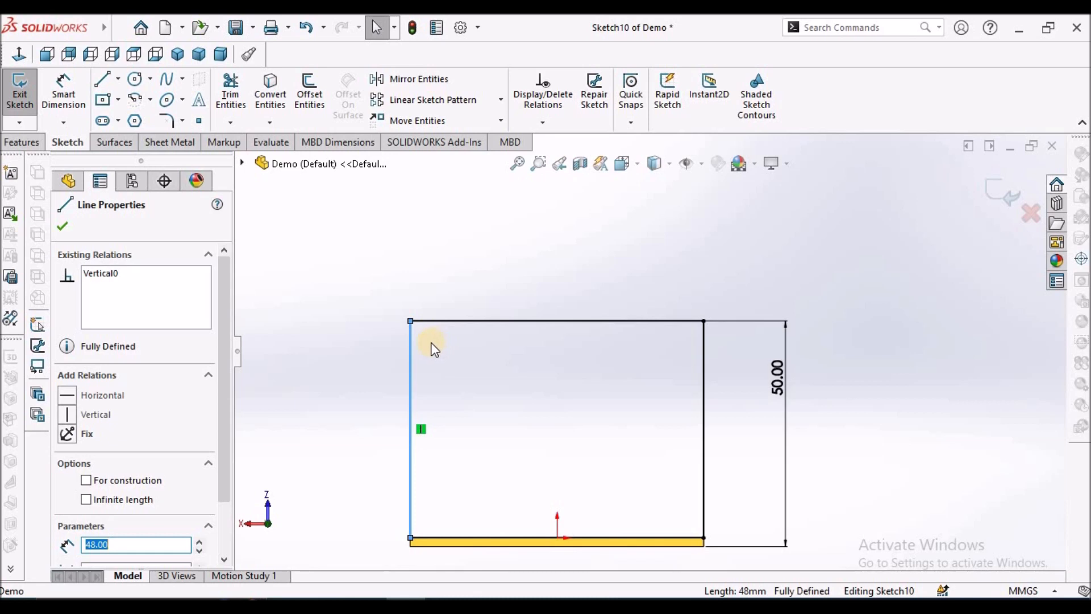
left_click(500, 321, "ctrl")
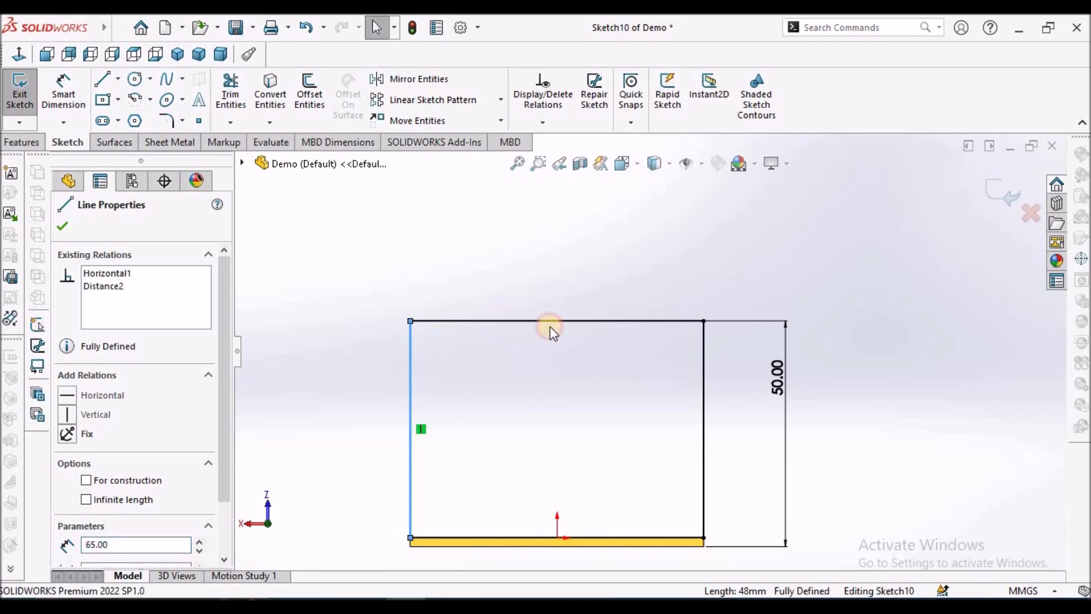
left_click(702, 393, "ctrl")
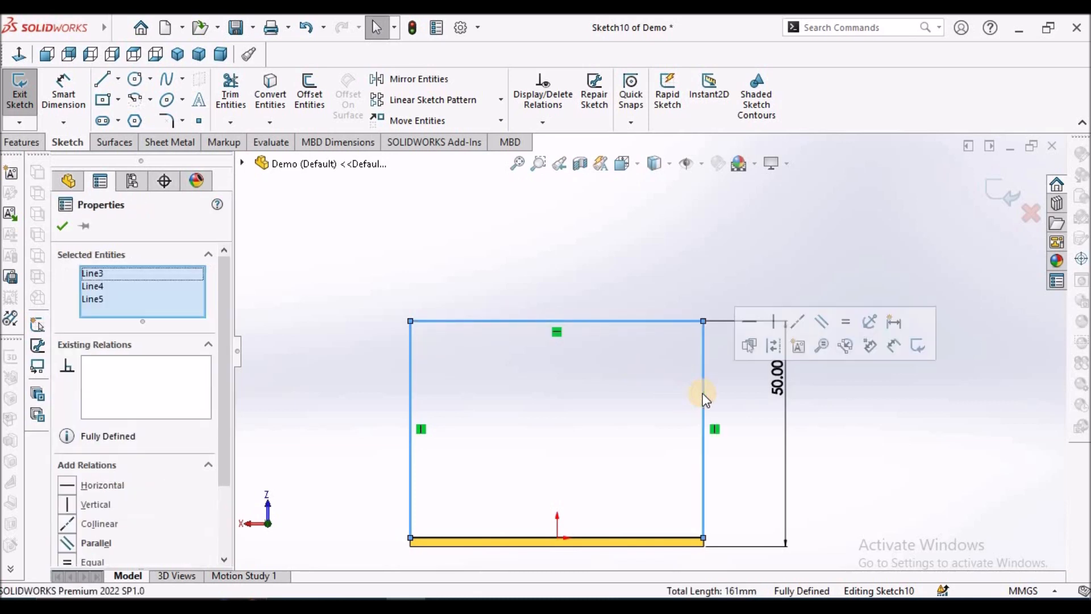
left_click_drag(226, 472, 234, 551)
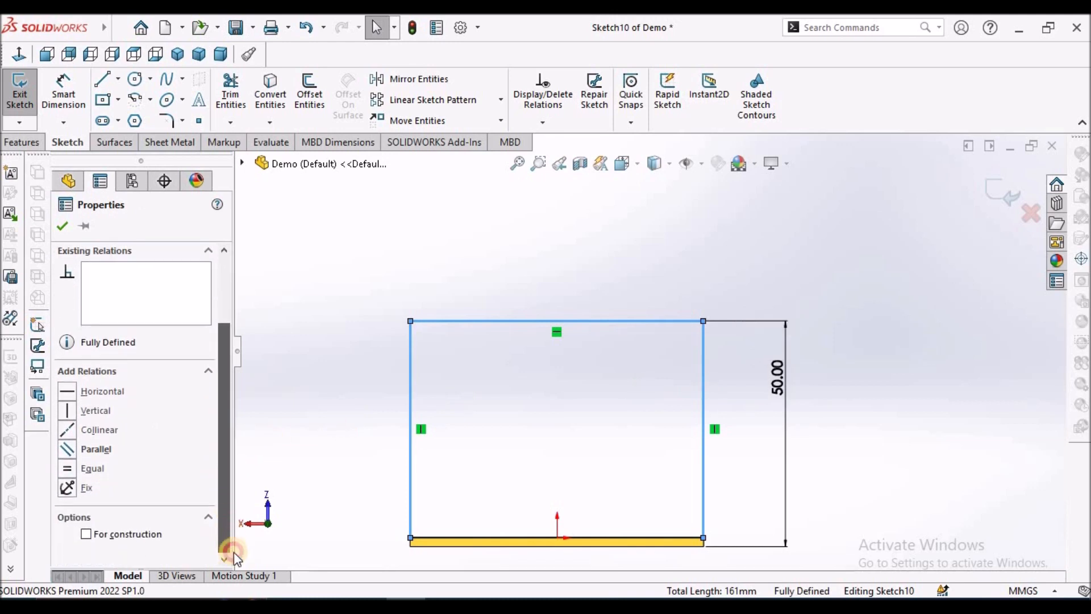
left_click(86, 534)
left_click(64, 225)
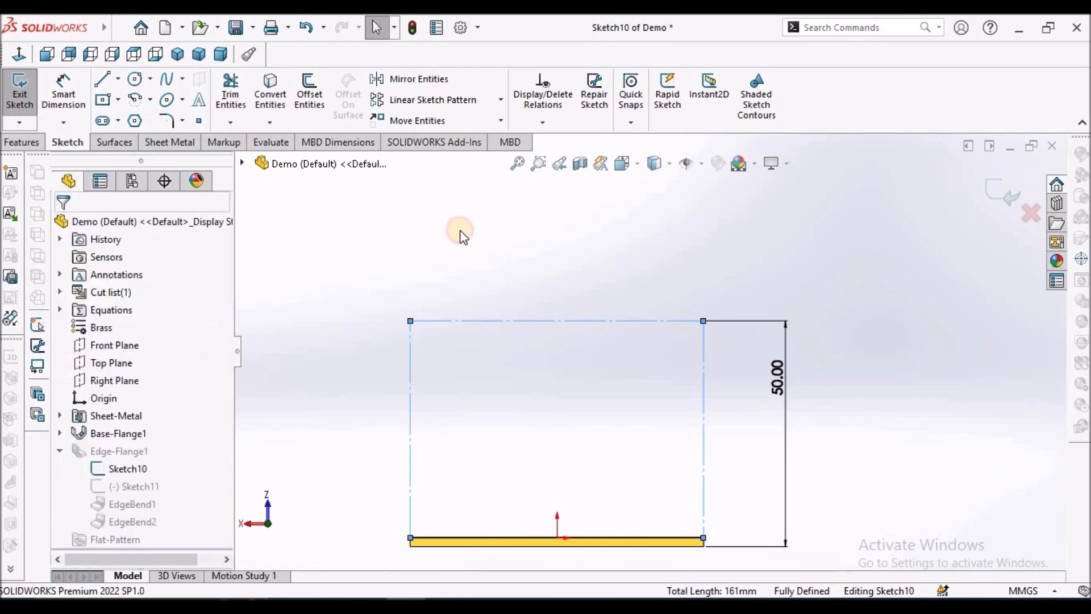
Step: Sketch two separate inward-slanting lines from the profile's lower corners, ending below the upper construction line about 21 mm apart
scroll(714, 326, "up", 3)
scroll(714, 317, "down", 1)
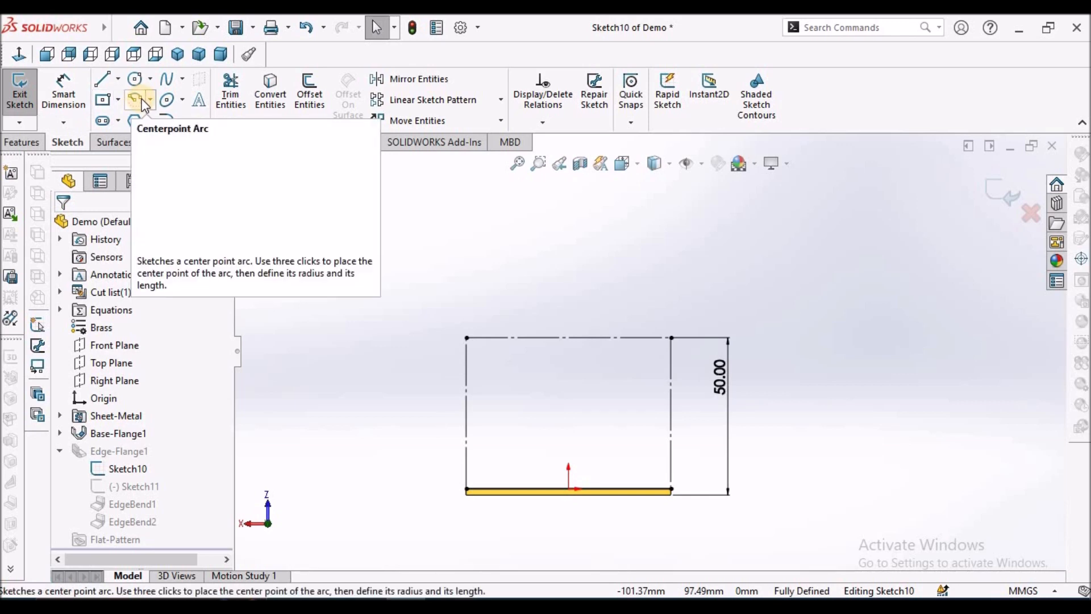
left_click(103, 79)
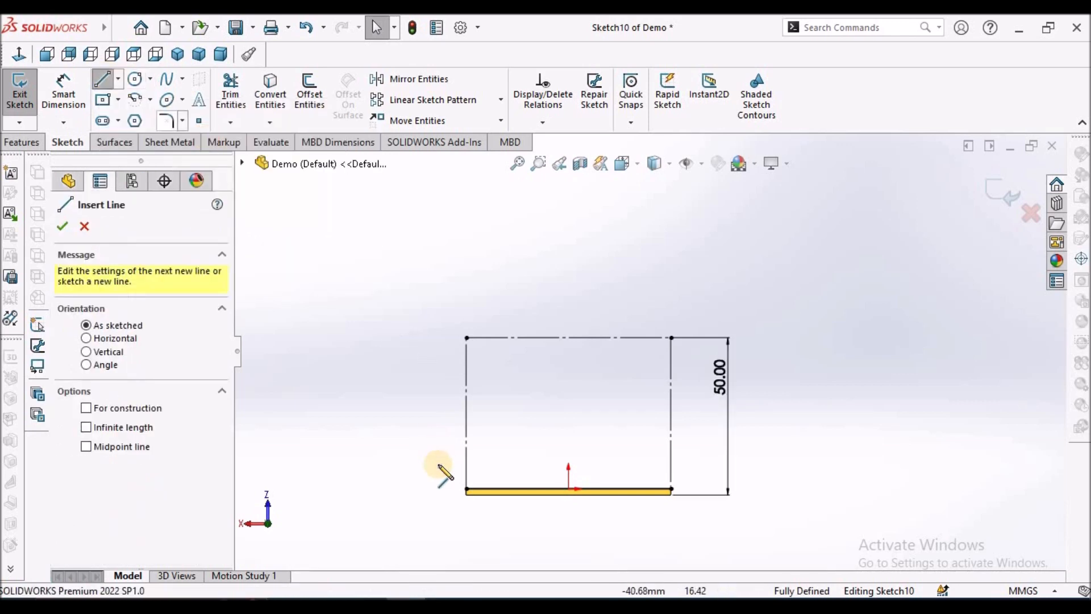
left_click(466, 489)
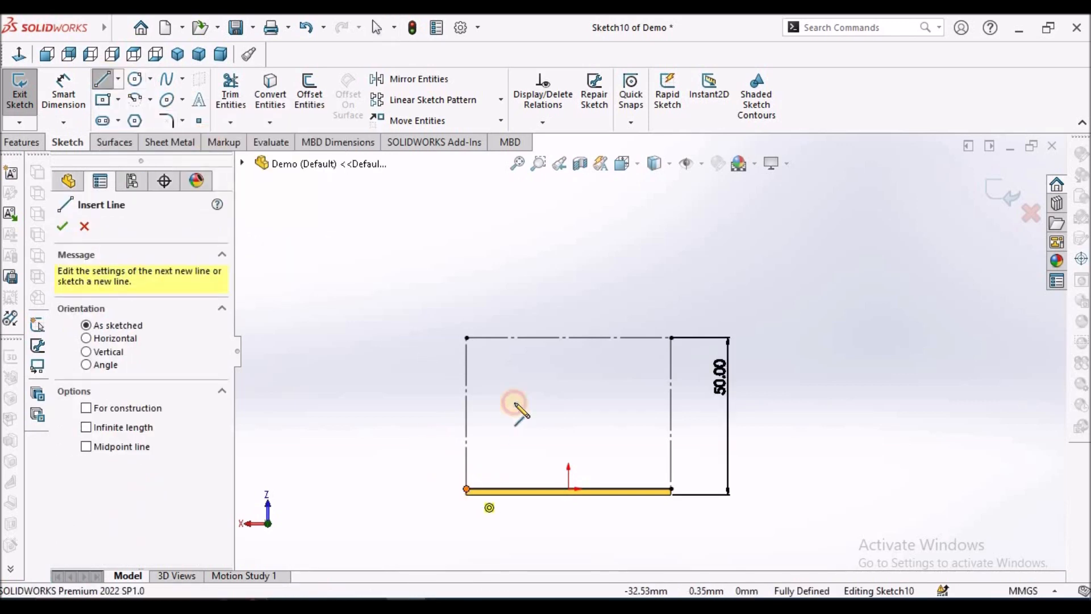
left_click(521, 372)
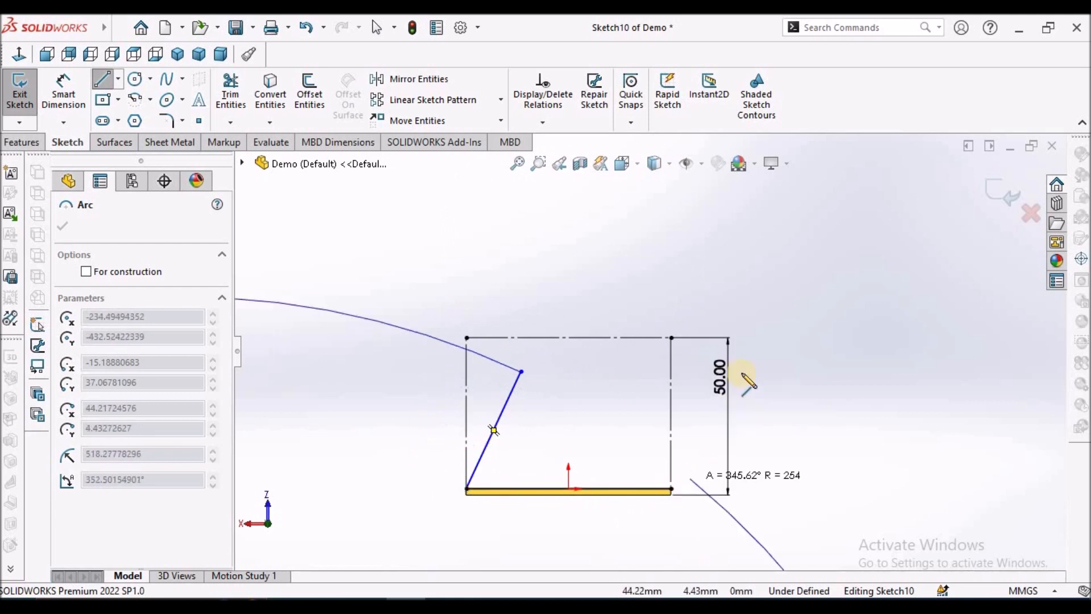
key("Escape")
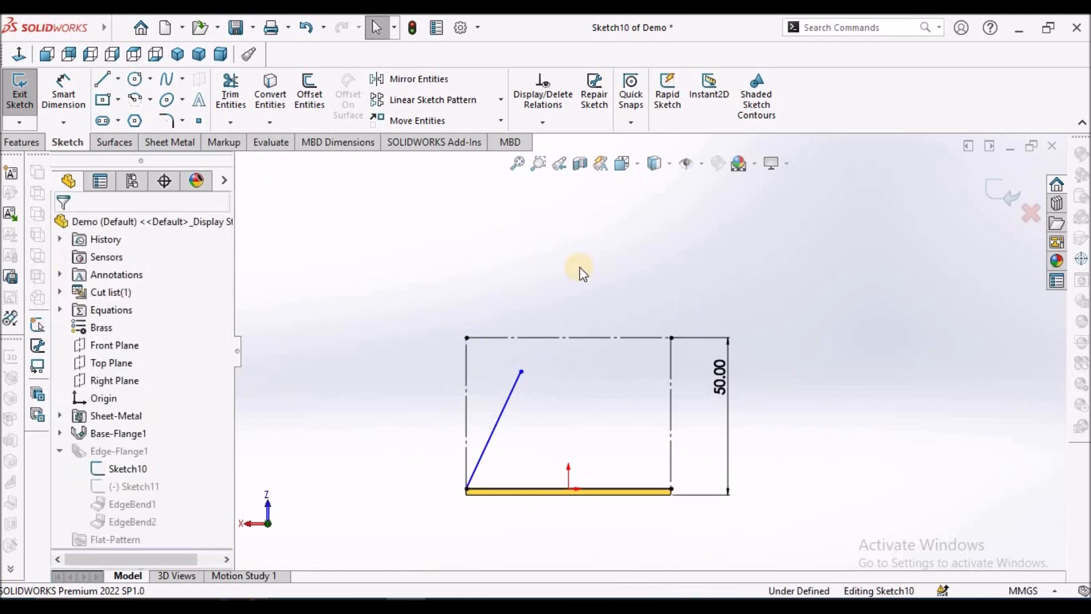
left_click(103, 83)
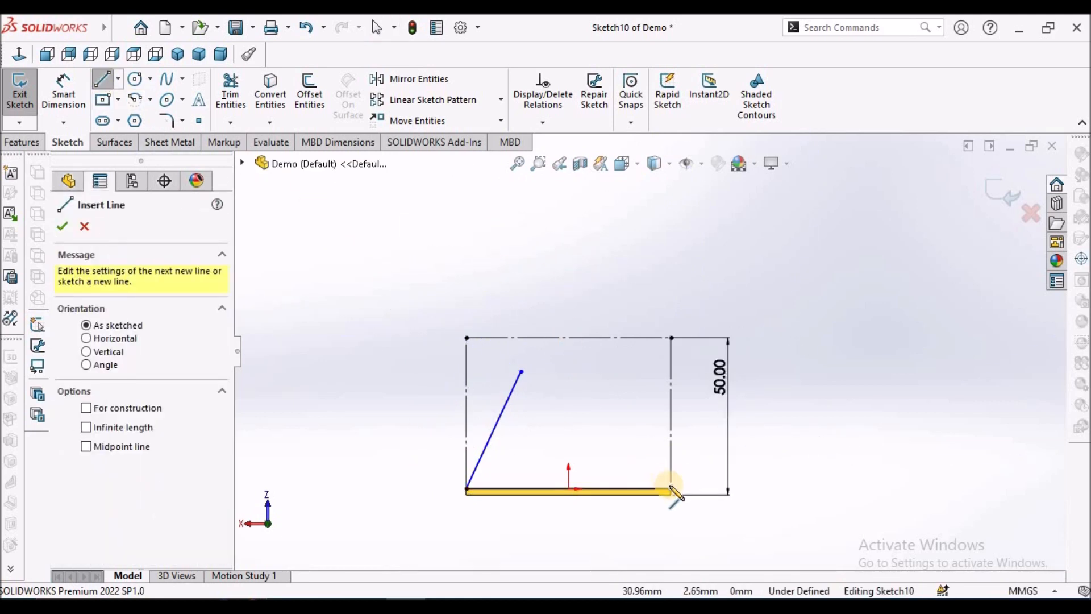
left_click(601, 405)
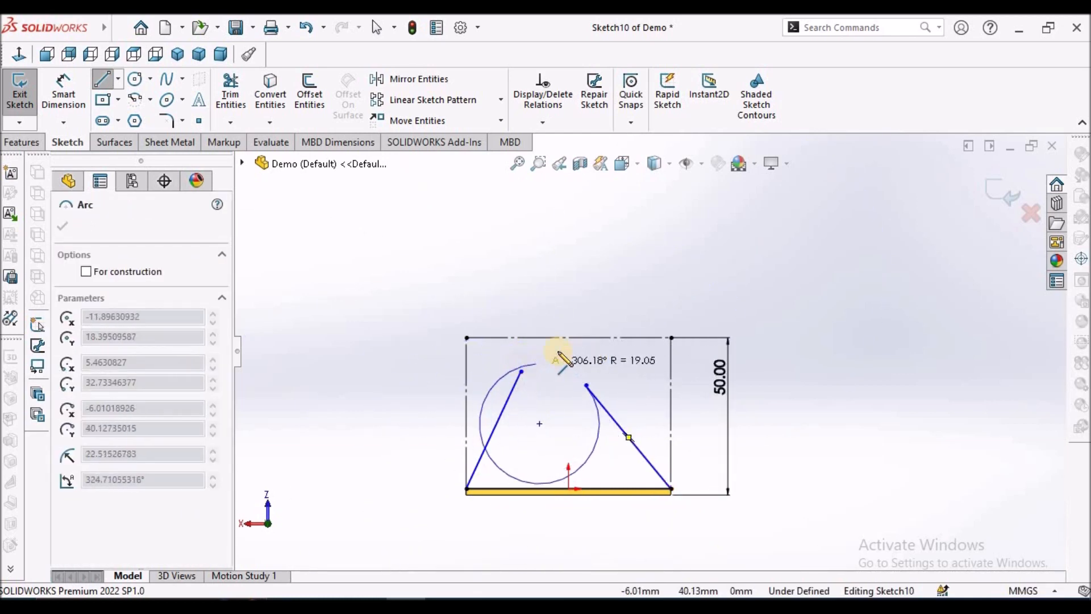
key("Escape")
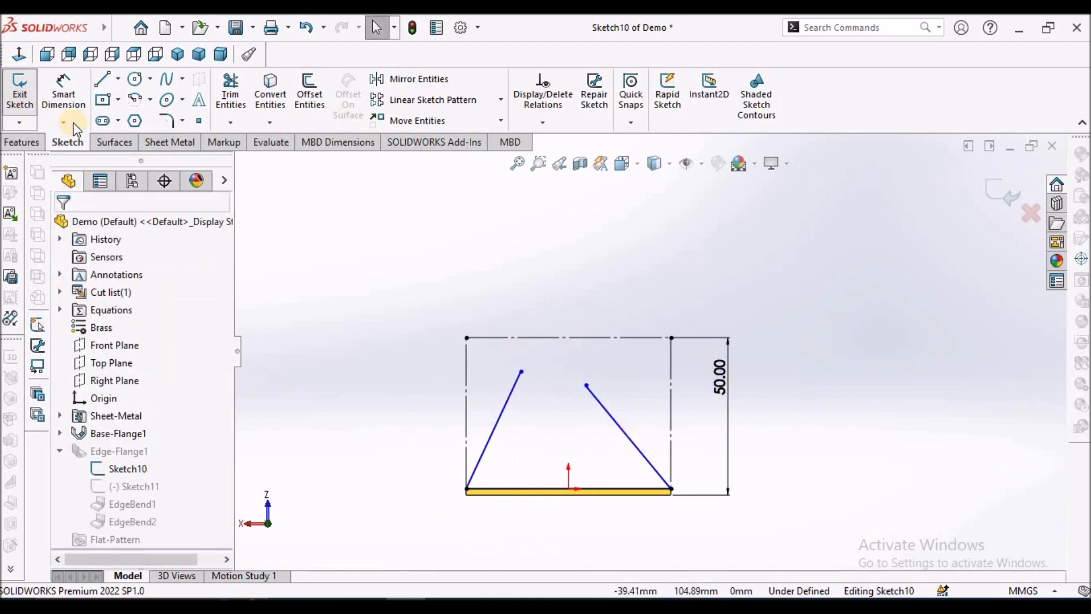
Step: Join the upper ends of the two slanted lines with an upward-bulging 3 Point Arc
left_click(150, 100)
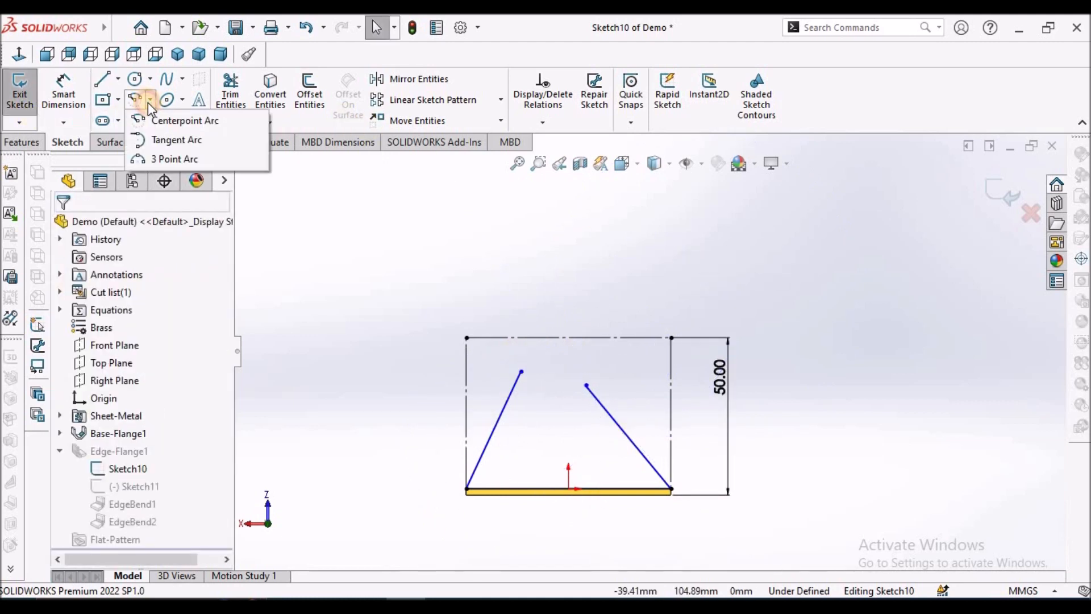
left_click(173, 160)
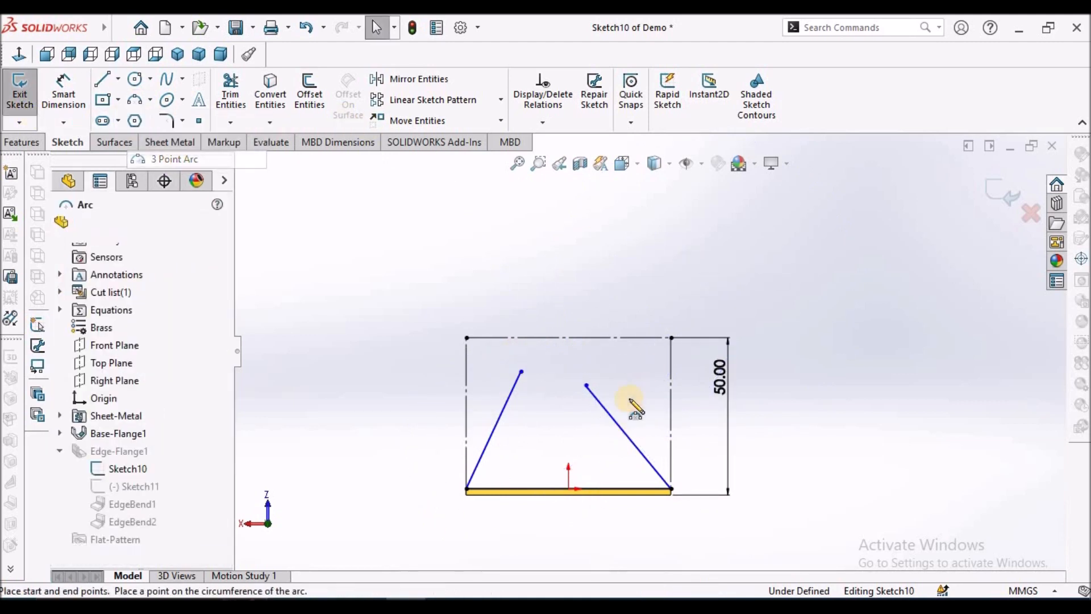
left_click(519, 372)
left_click(587, 386)
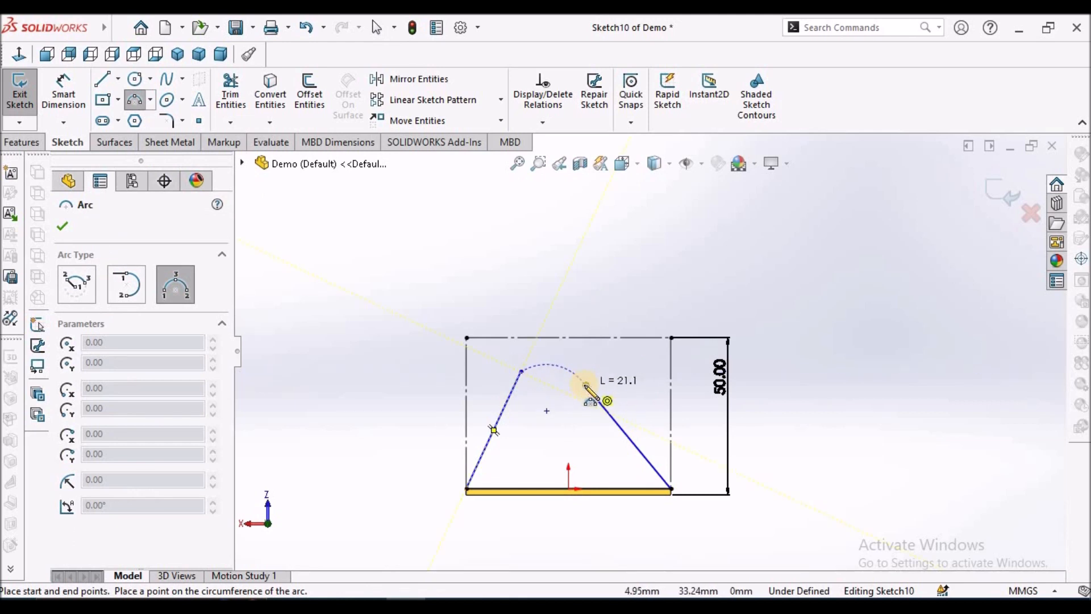
left_click(554, 310)
right_click(523, 231)
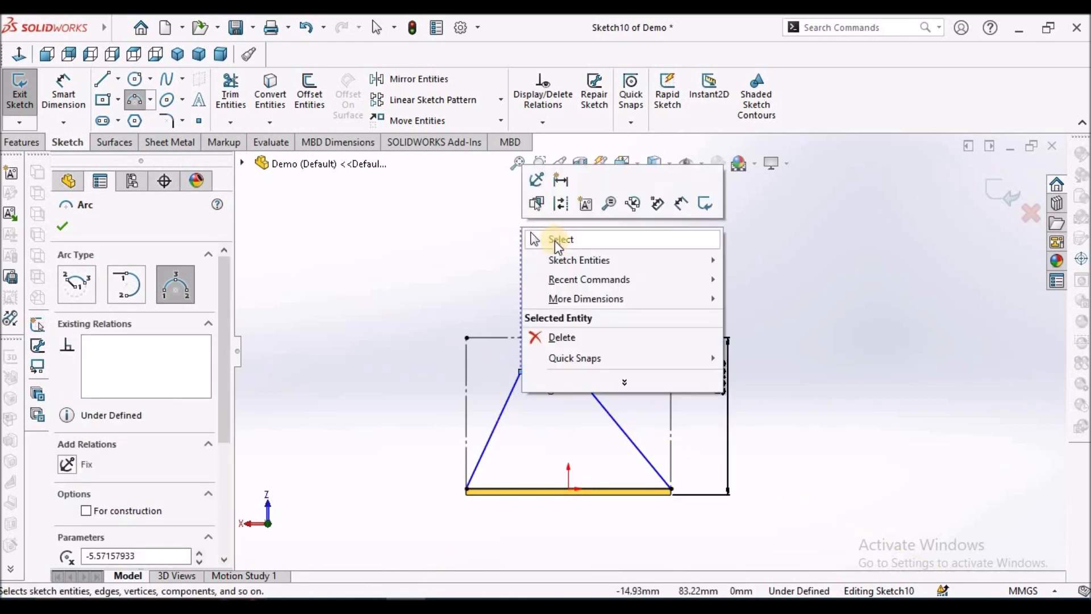
key("Escape")
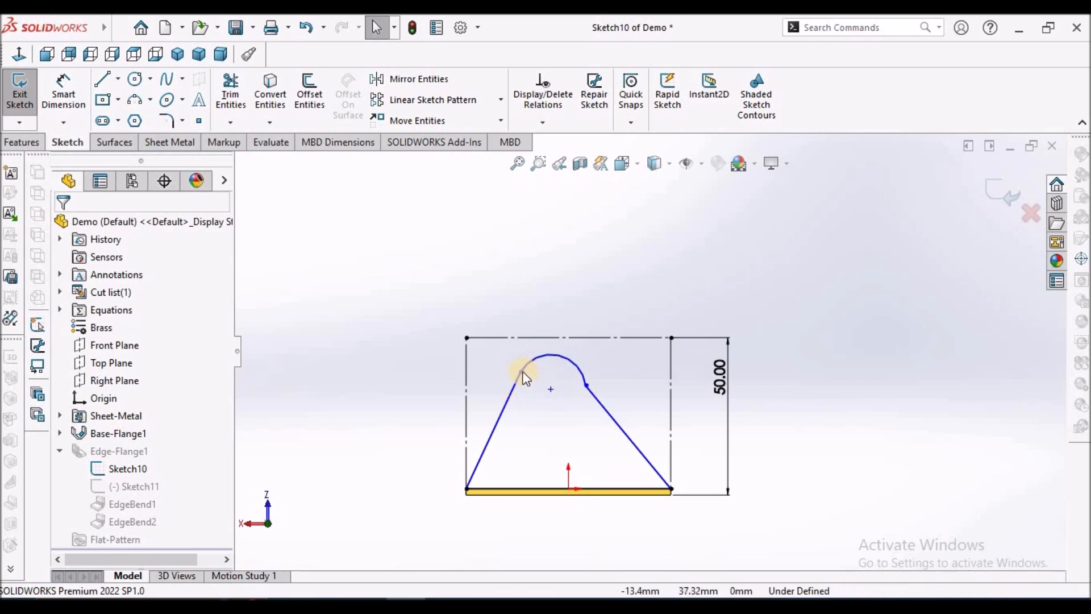
Step: Make the arc tangent to both slanted lines at its two end points
left_click(521, 371)
left_click(568, 302)
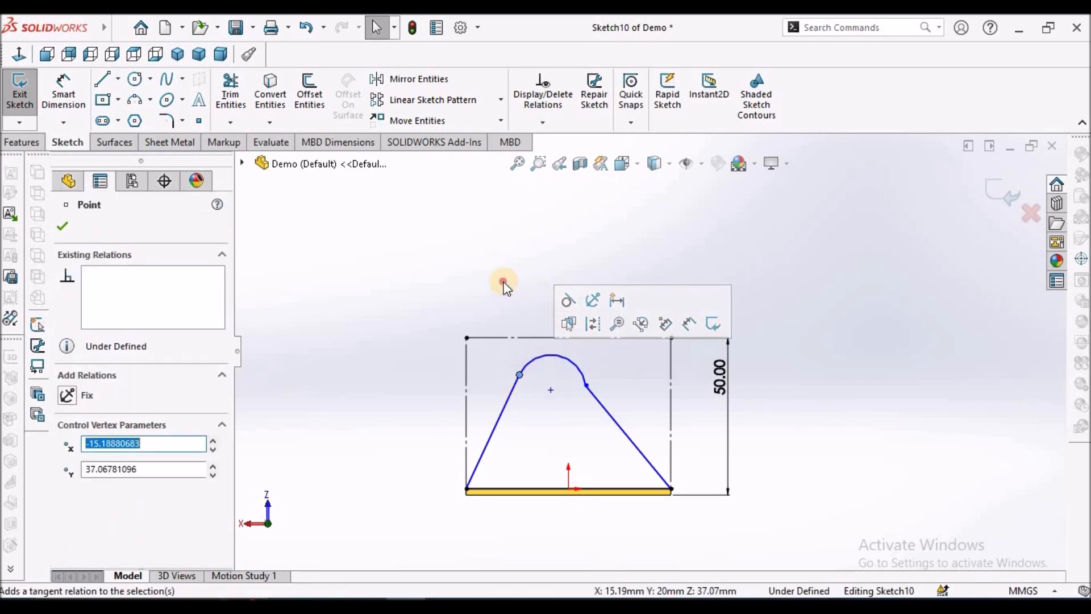
left_click(588, 385)
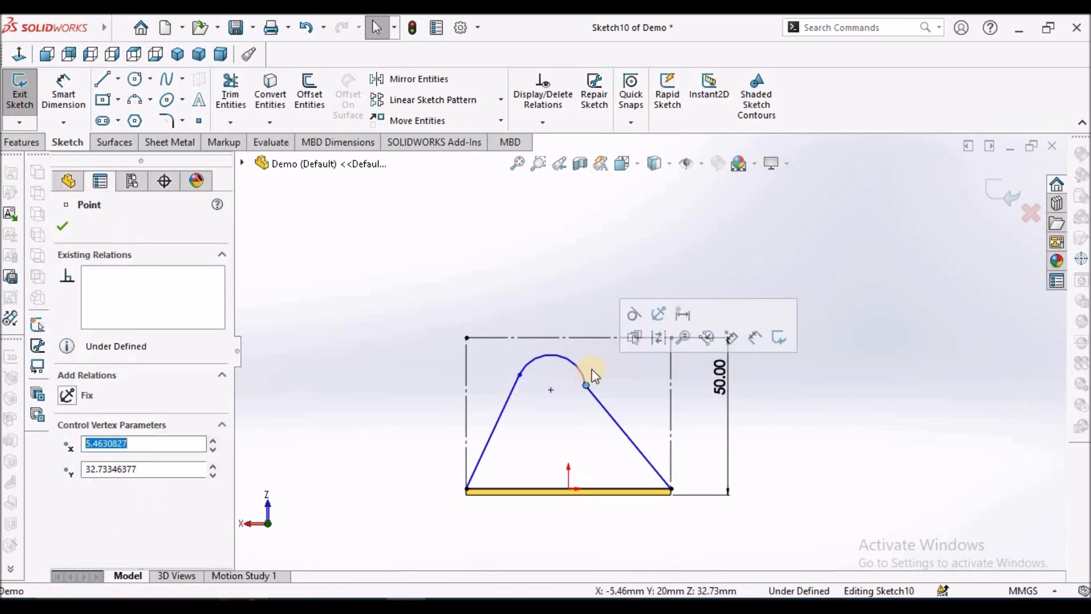
left_click(631, 315)
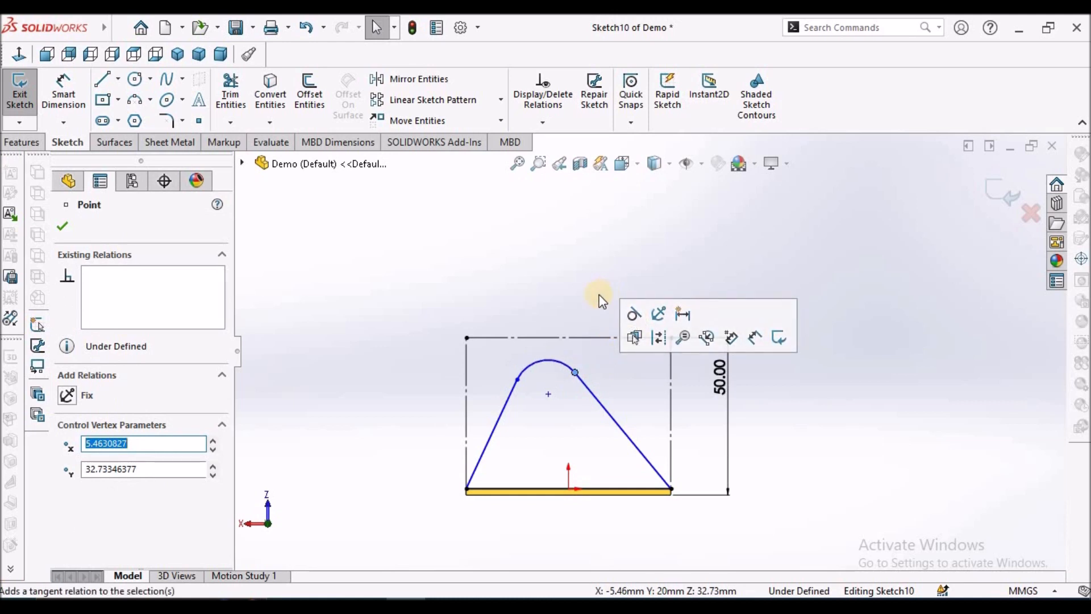
Step: Add a Tangent relation between the arc and the upper horizontal construction line
left_click(560, 337)
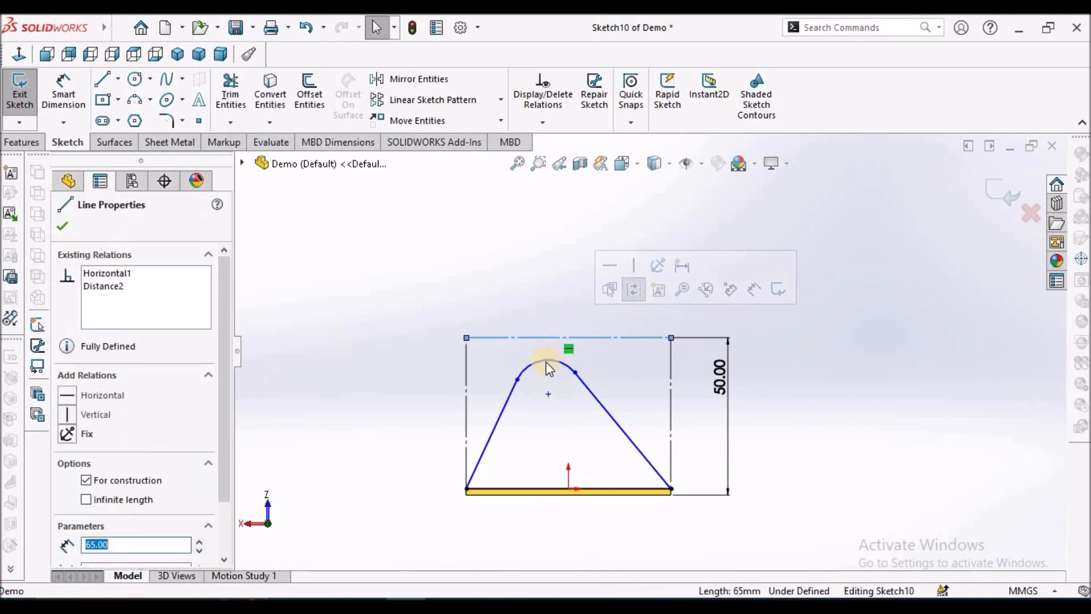
left_click(546, 368)
left_click(554, 338, "ctrl")
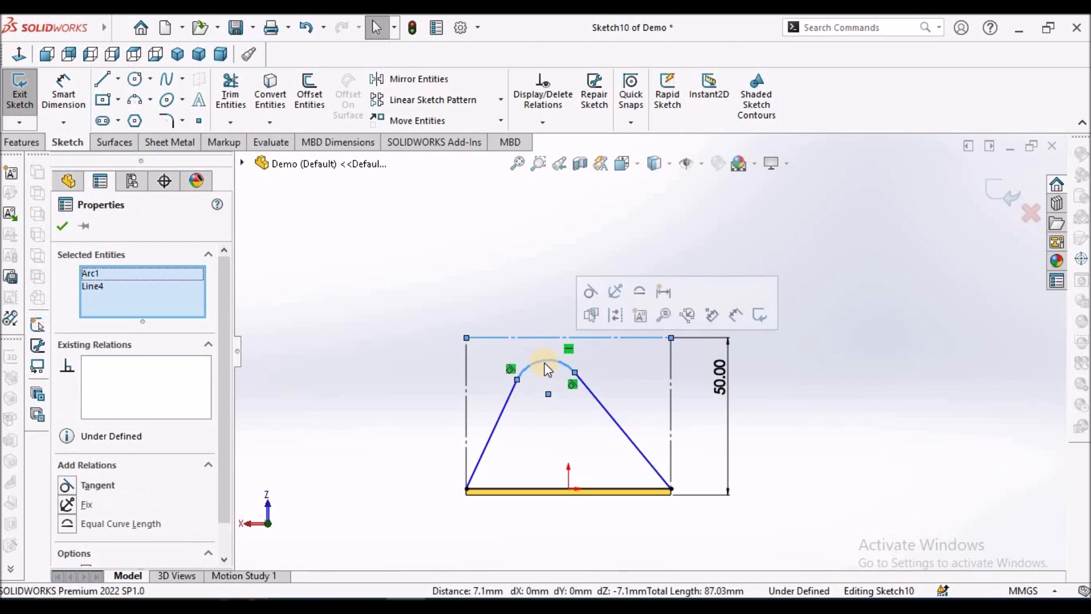
left_click(67, 486)
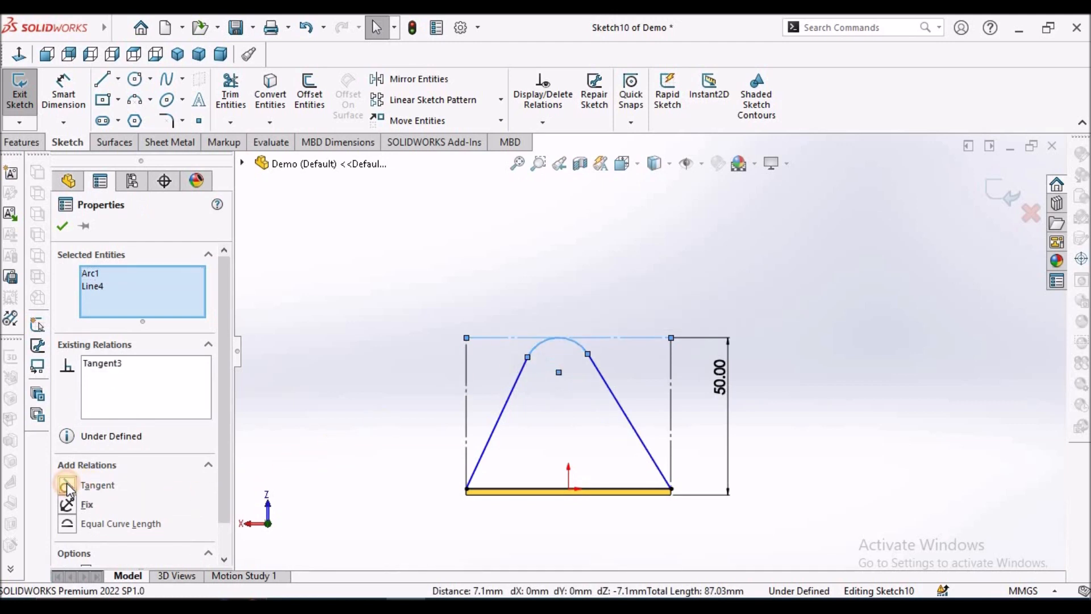
left_click(64, 225)
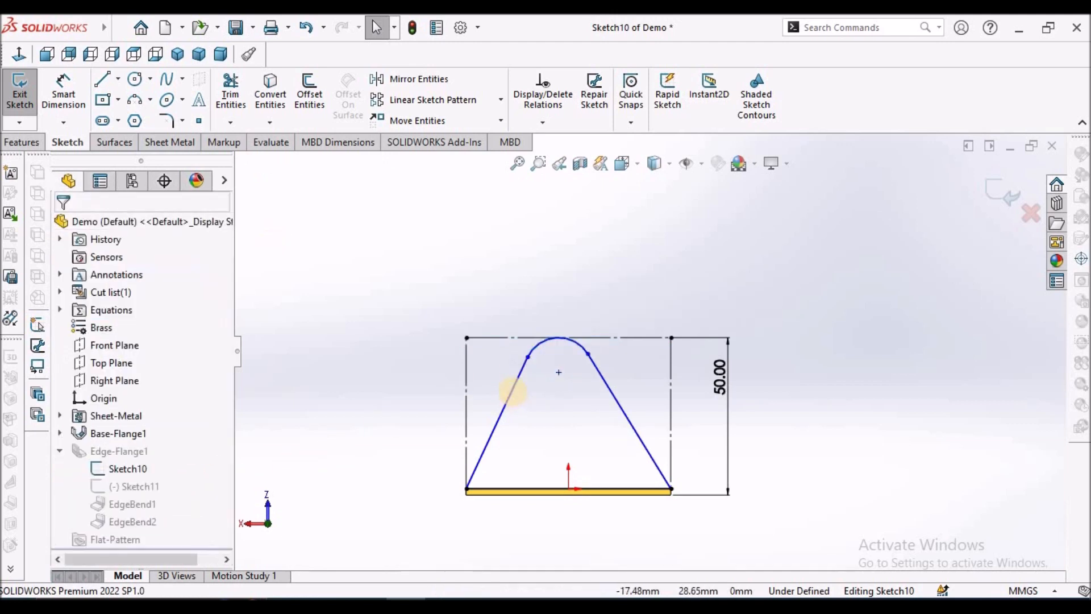
Step: Add an Equal relation between the two slanted side lines
left_click(511, 390)
left_click(627, 419, "ctrl")
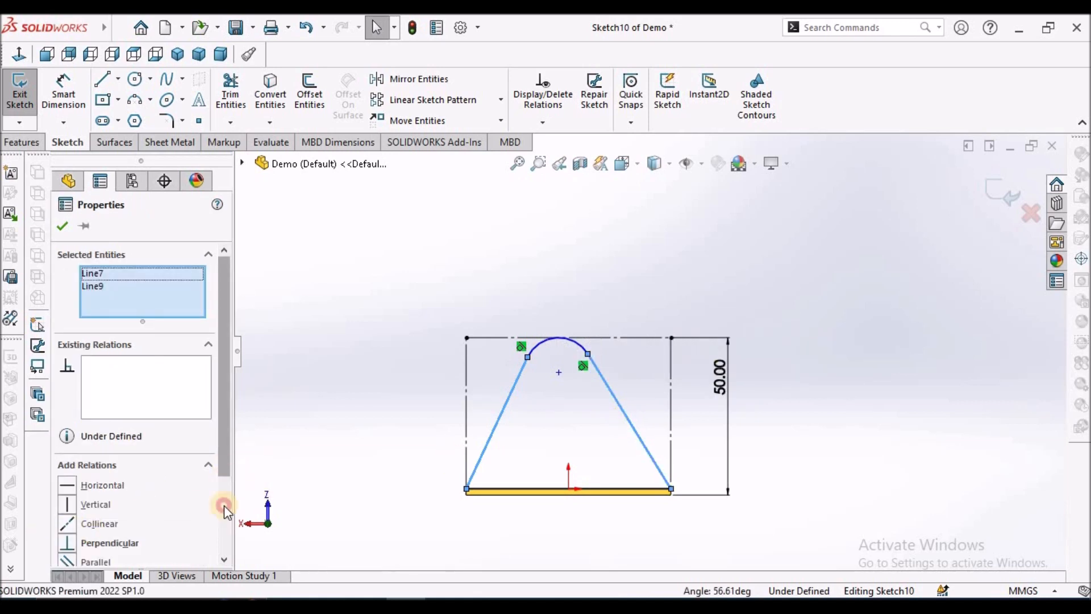
scroll(224, 505, "down", 3)
left_click(70, 471)
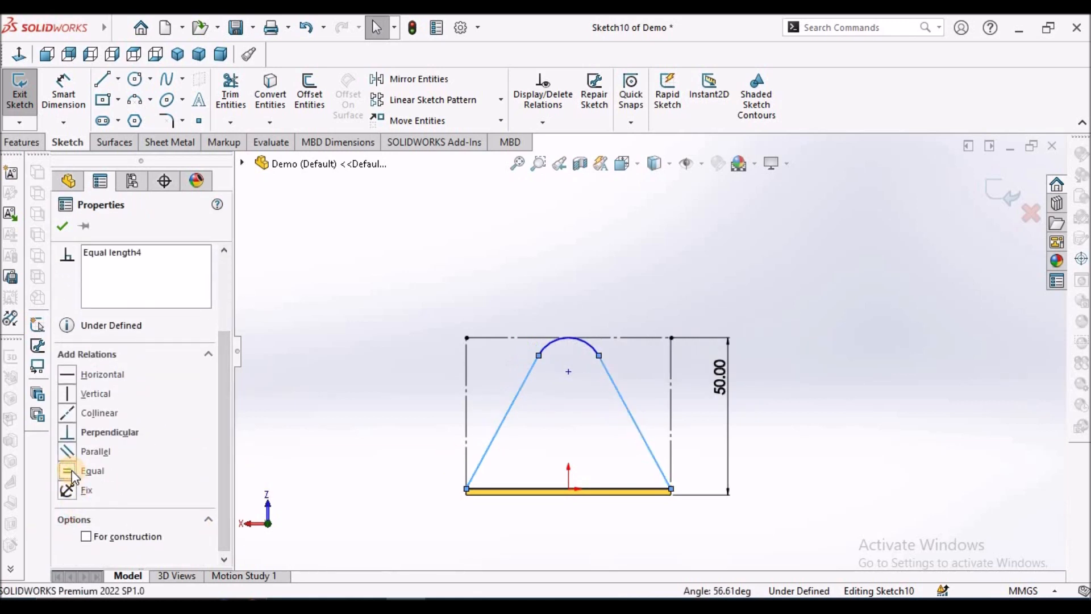
left_click(367, 250)
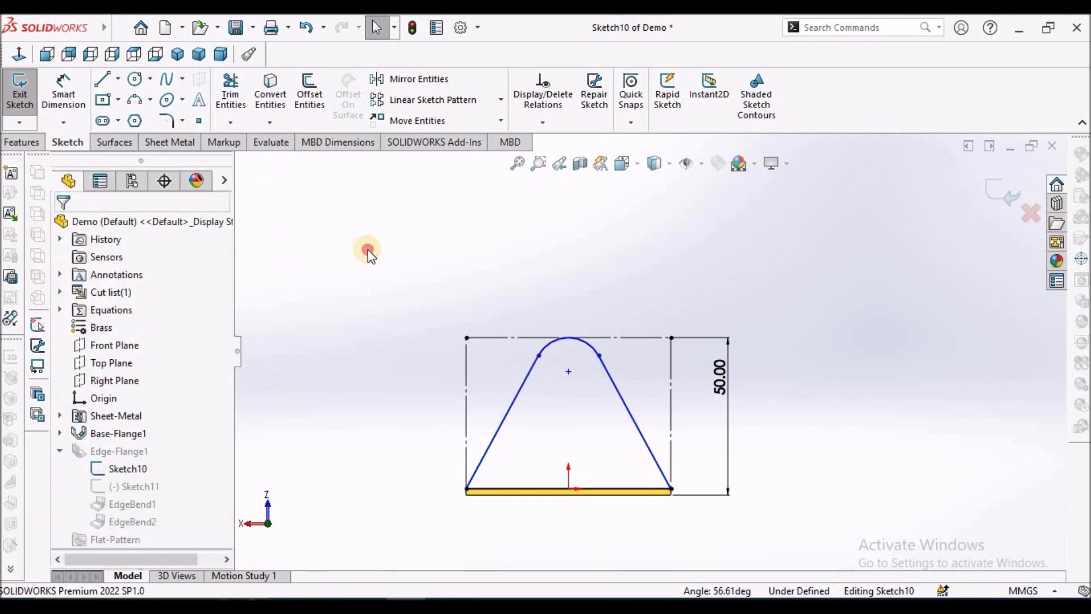
Step: Add a Vertical relation between the arc's center point and the origin
left_click(568, 373)
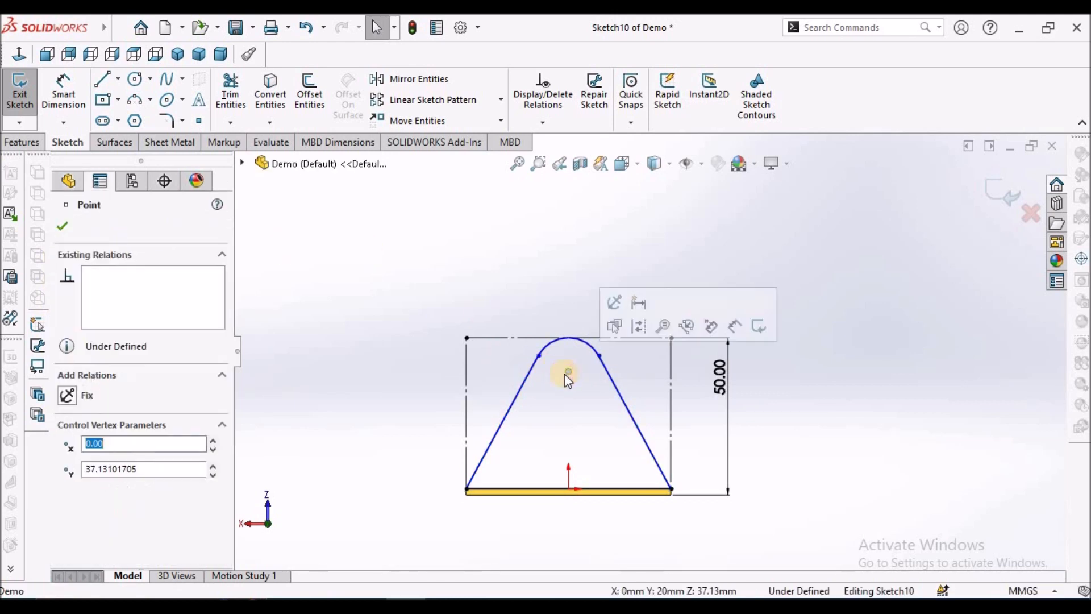
left_click(570, 490, "ctrl")
left_click(569, 489, "ctrl")
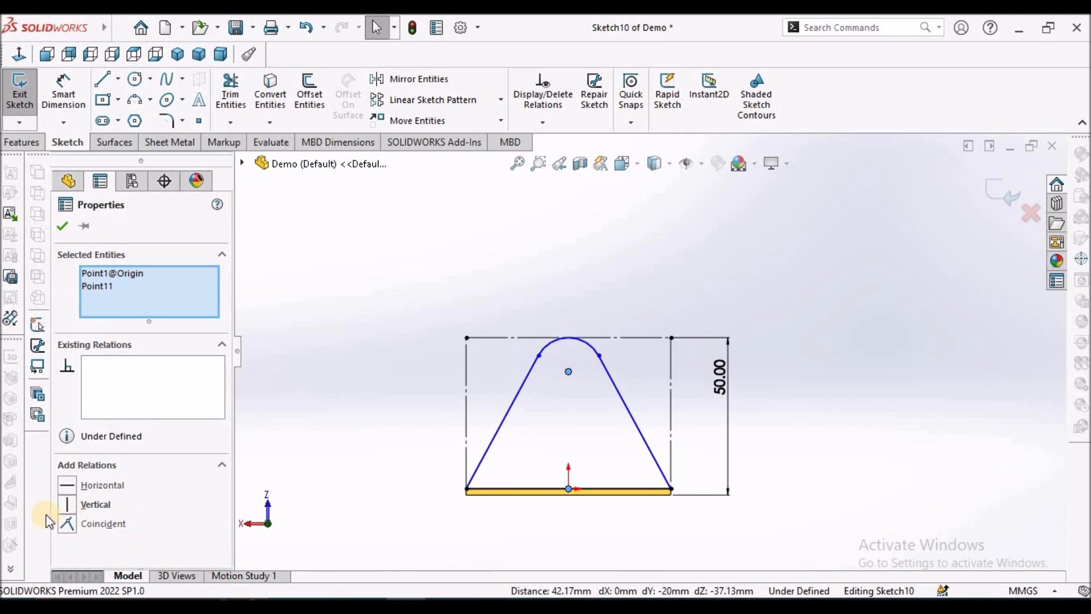
left_click(70, 509)
left_click(421, 268)
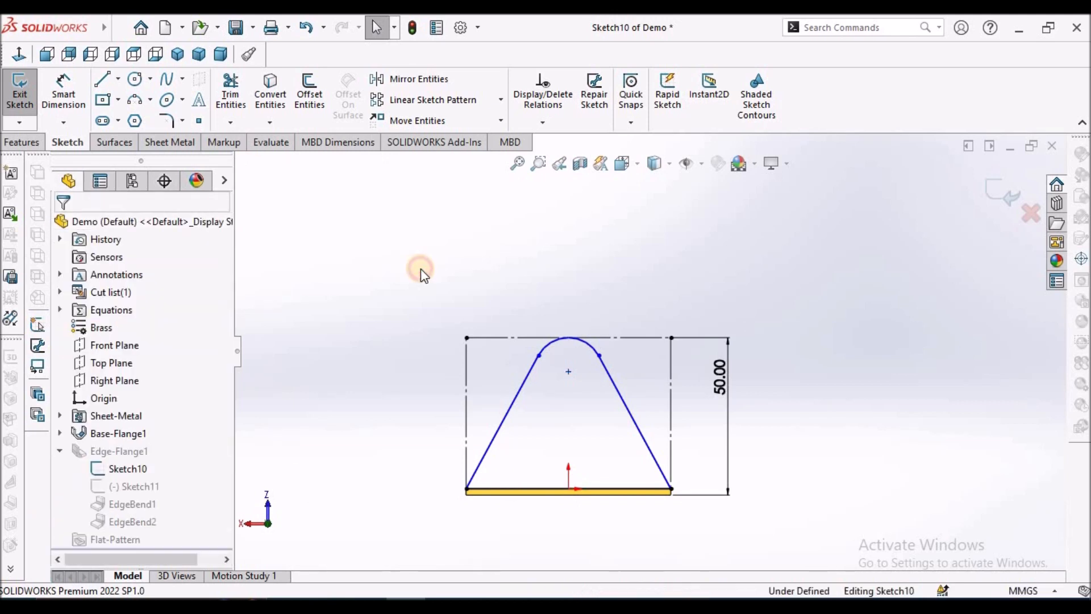
Step: Set the radius of the rounded-top arc to 12.5 mm and exit the upper flange's profile sketch
left_click(72, 95)
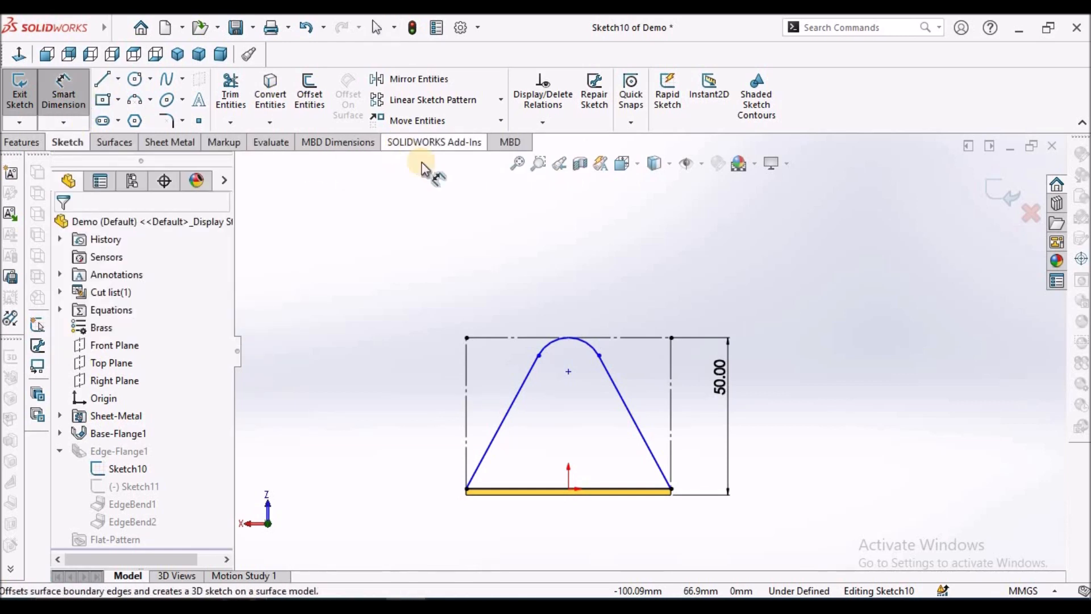
left_click(593, 350)
left_click(640, 295)
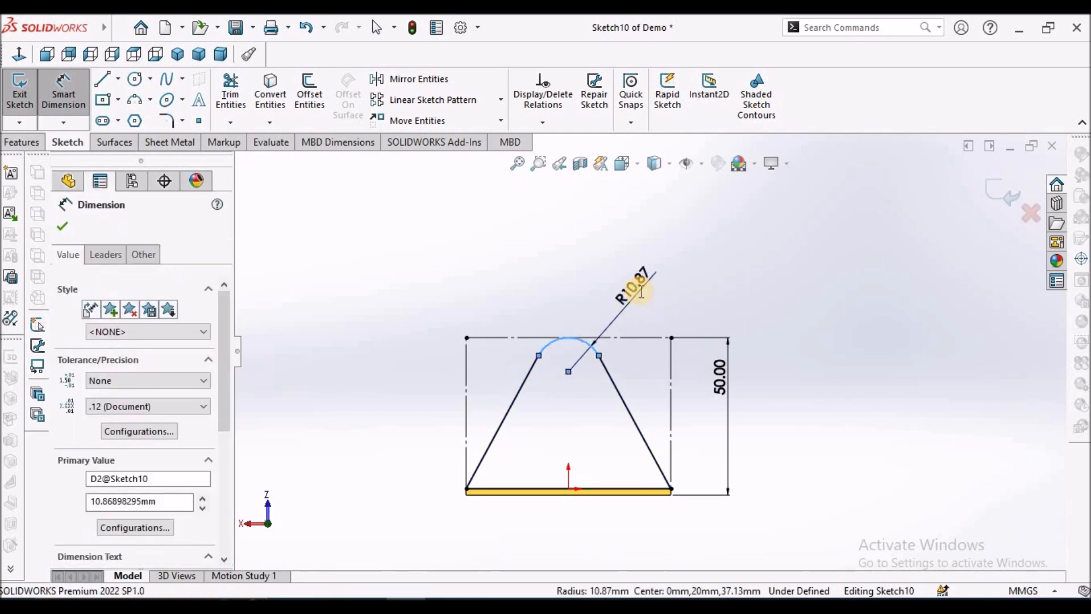
type("12.5")
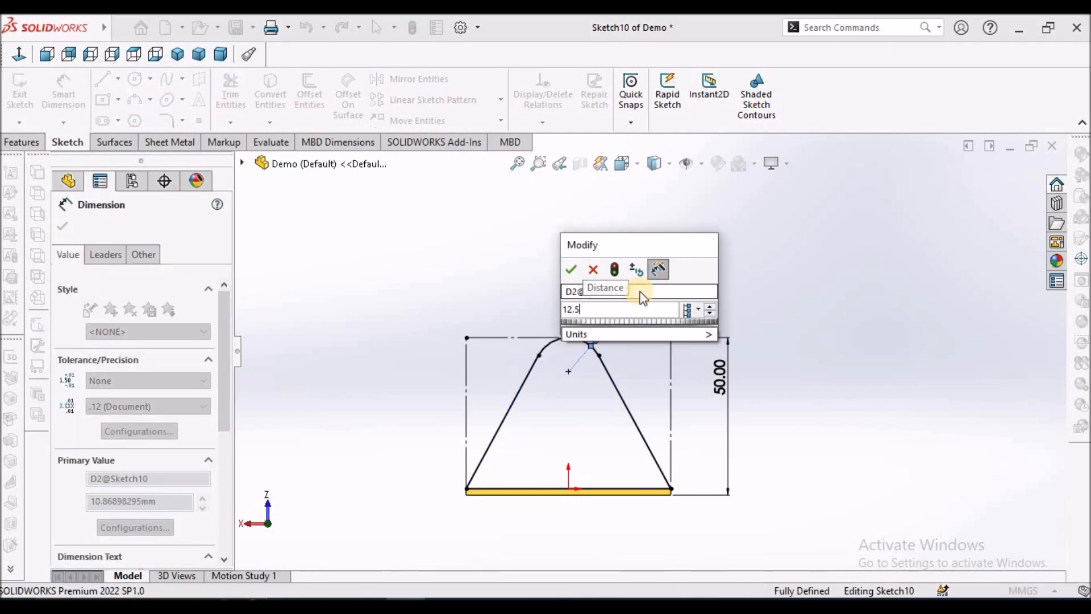
key("Return")
right_click(535, 276)
left_click(574, 326)
left_click(1004, 194)
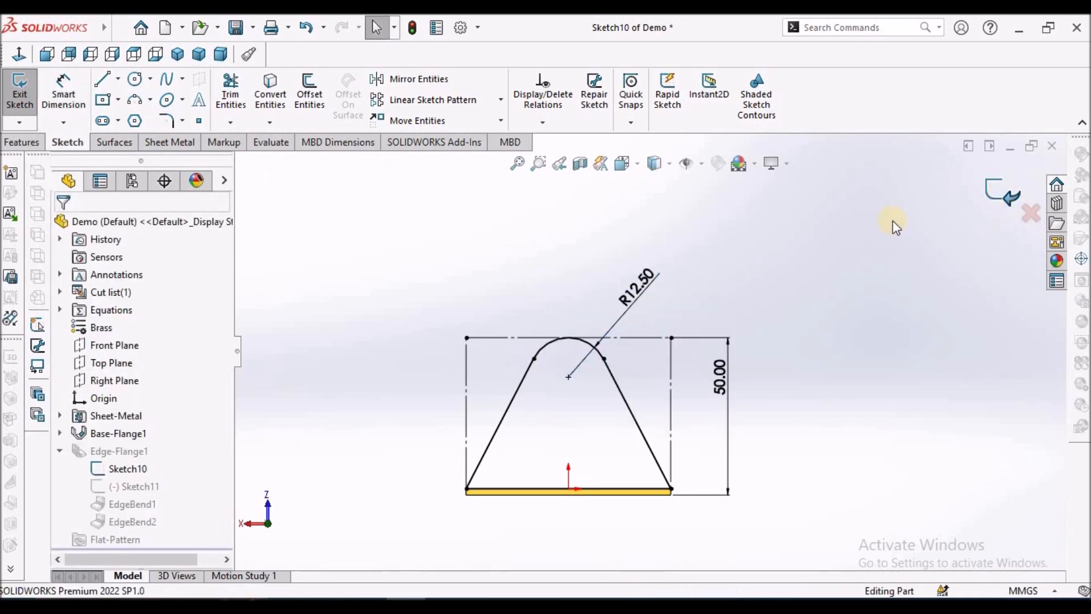
middle_click_drag(559, 328, 623, 328)
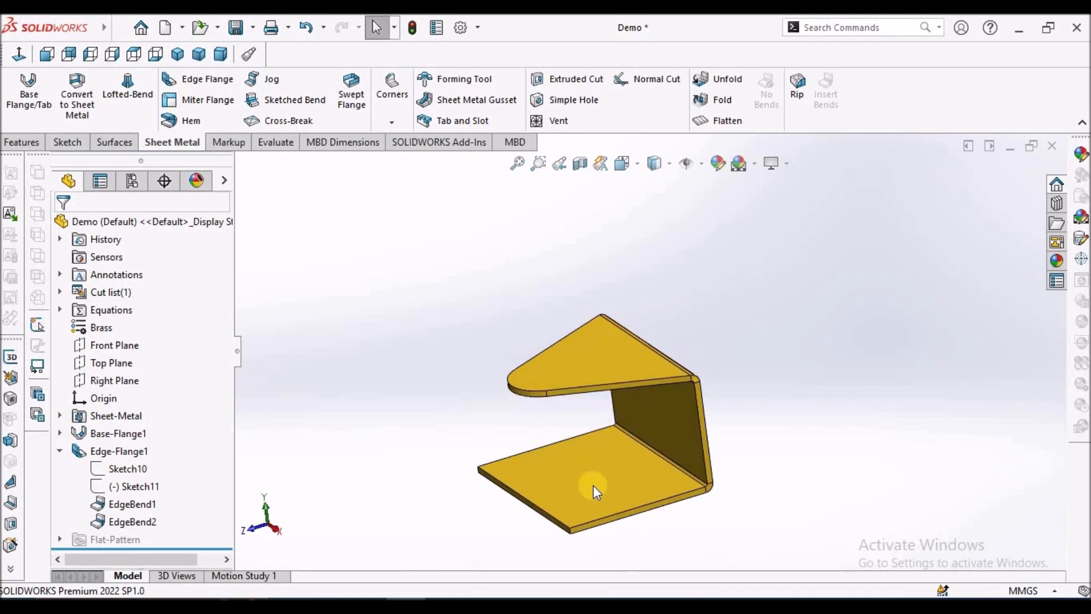
Step: Enable the display of sketches and show the upper flange's profile sketch, Sketch10
right_click(134, 488)
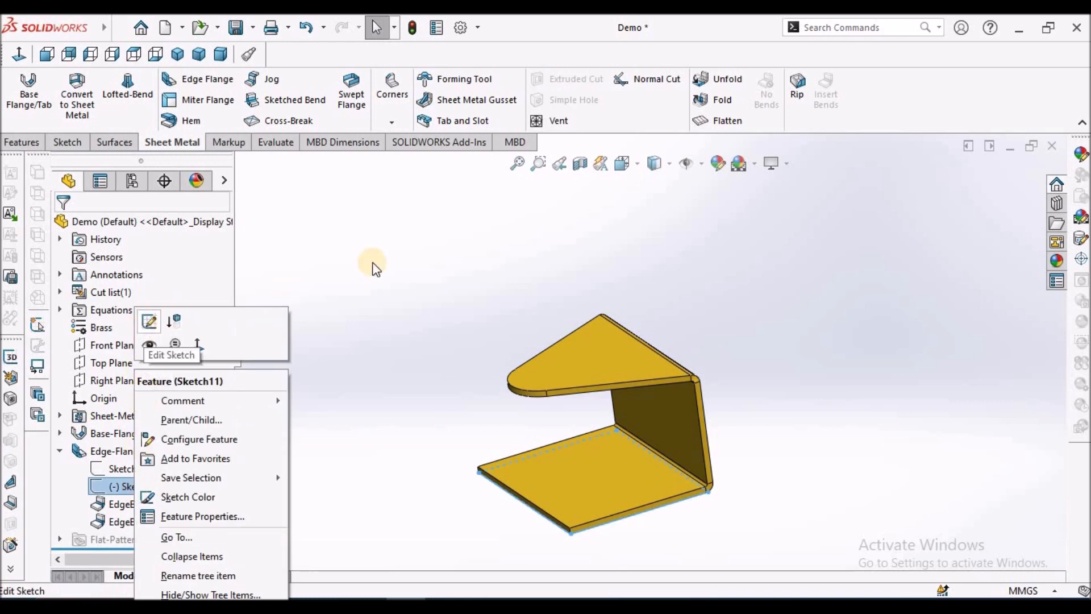
left_click(365, 280)
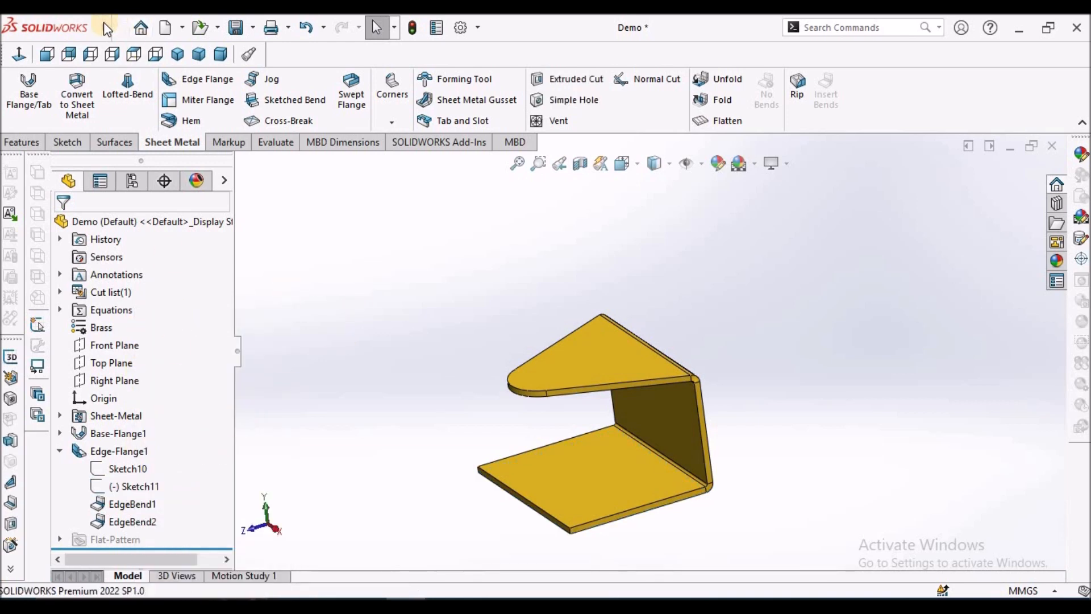
left_click(119, 28)
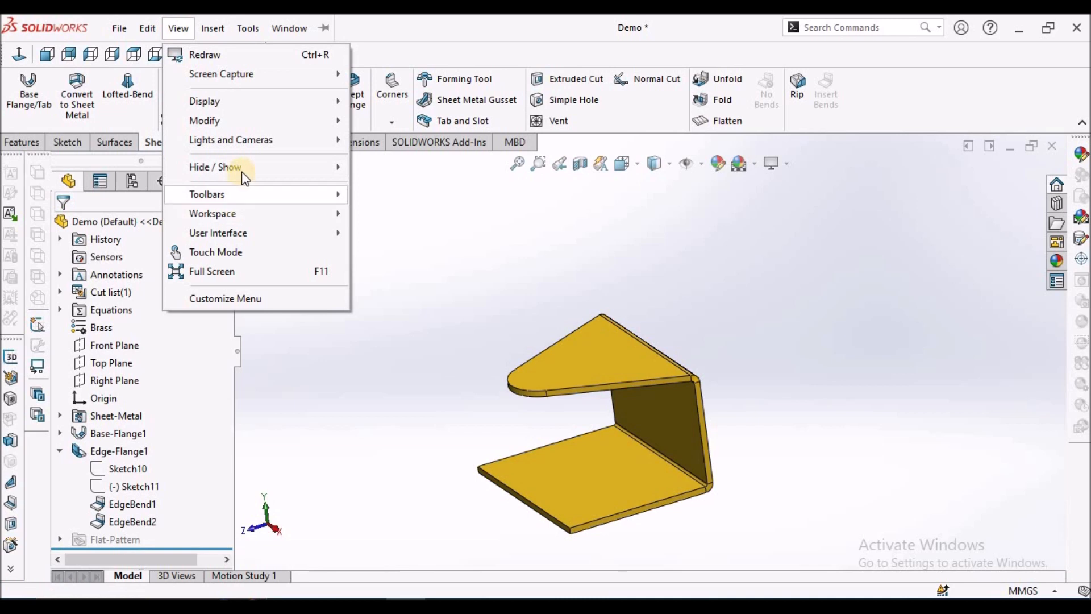
mouse_move(247, 173)
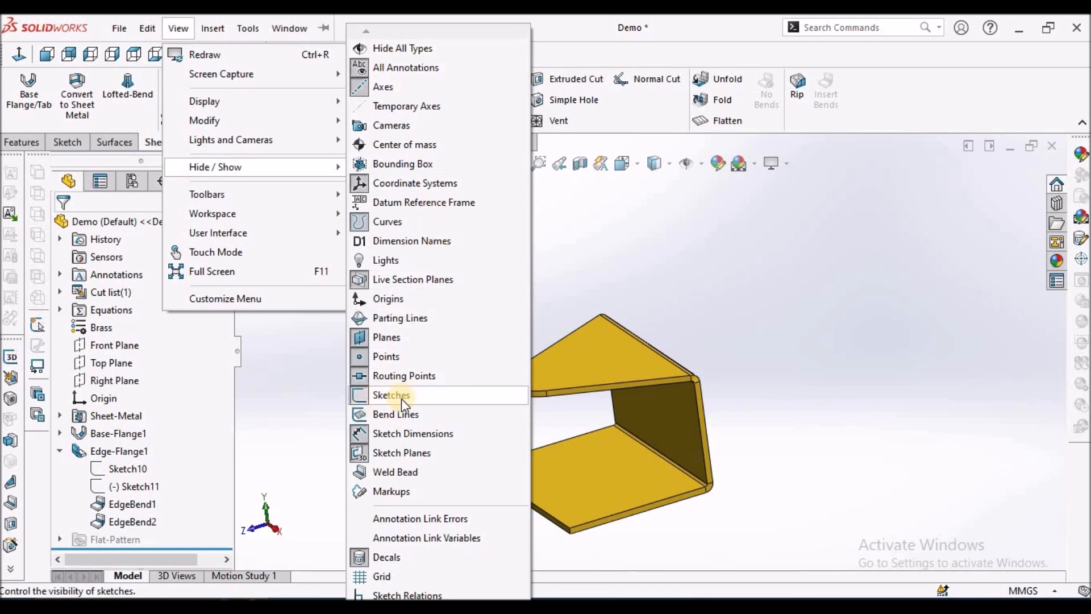
left_click(360, 397)
scroll(591, 382, "up", 2)
middle_click_drag(590, 383, 643, 383)
scroll(642, 383, "down", 2)
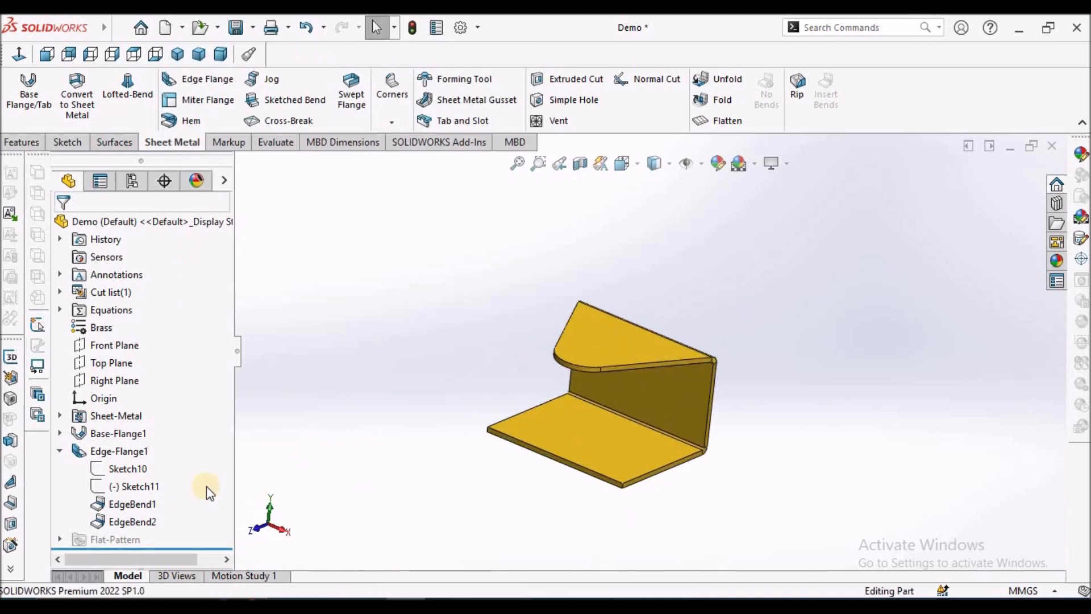
right_click(127, 468)
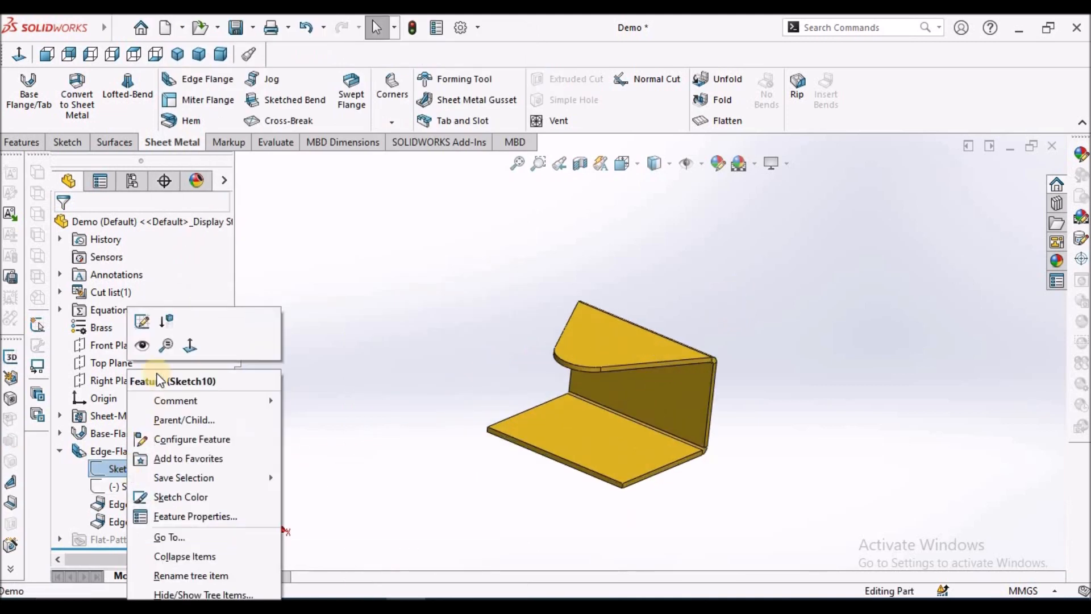
left_click(142, 346)
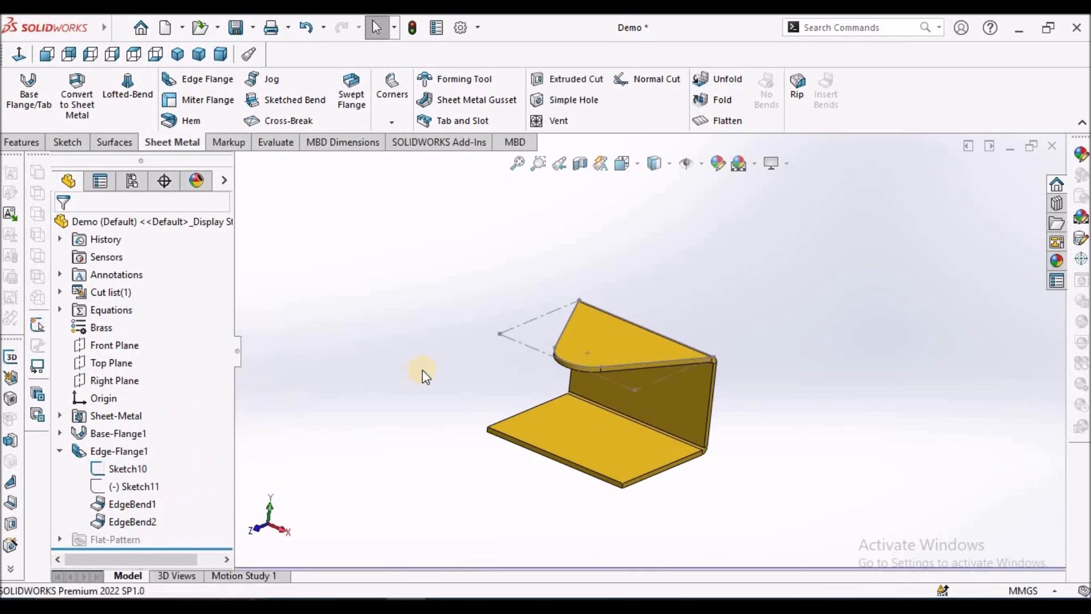
middle_click_drag(608, 361, 588, 404)
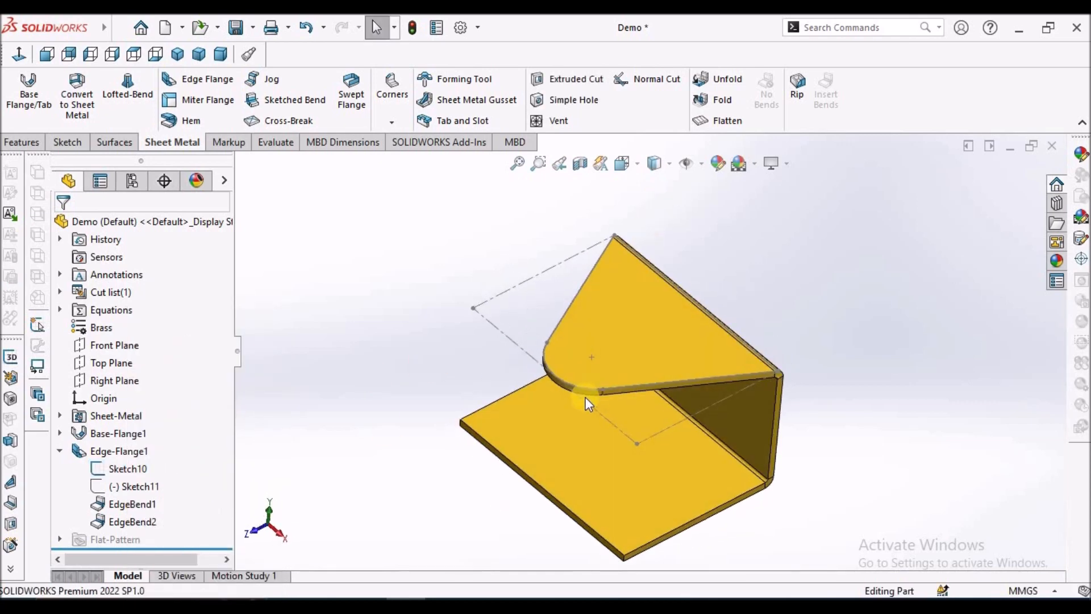
Step: Edit Sketch11 of the lower flange and make its outer line collinear with the outer construction line of Sketch10
right_click(134, 484)
left_click(149, 322)
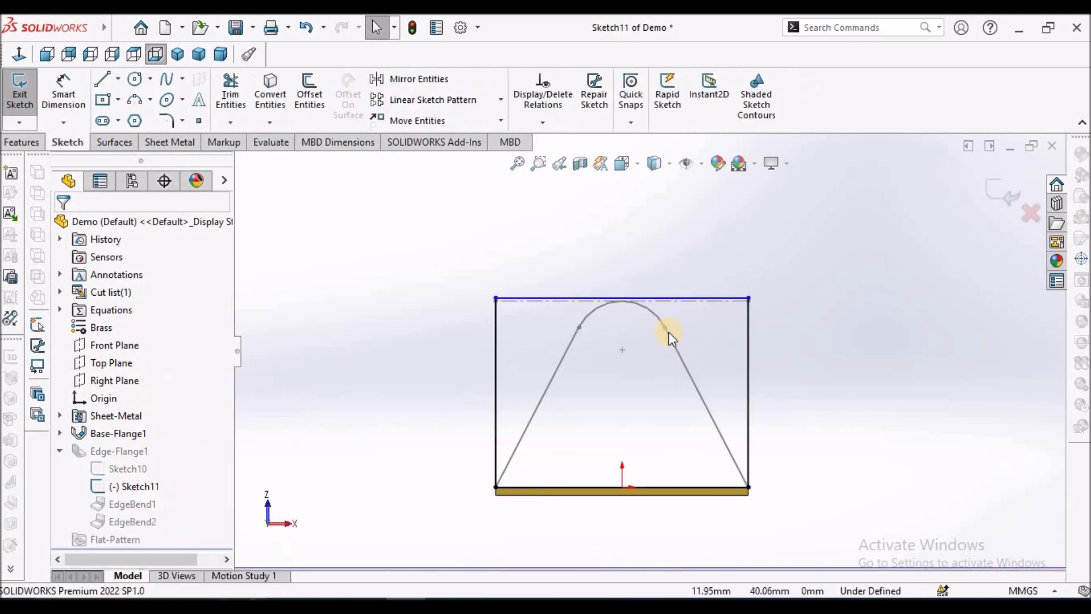
mouse_move(698, 322)
middle_mouse_down()
mouse_move(733, 419)
mouse_move(550, 553)
mouse_move(648, 414)
mouse_move(592, 450)
mouse_move(602, 460)
middle_mouse_up()
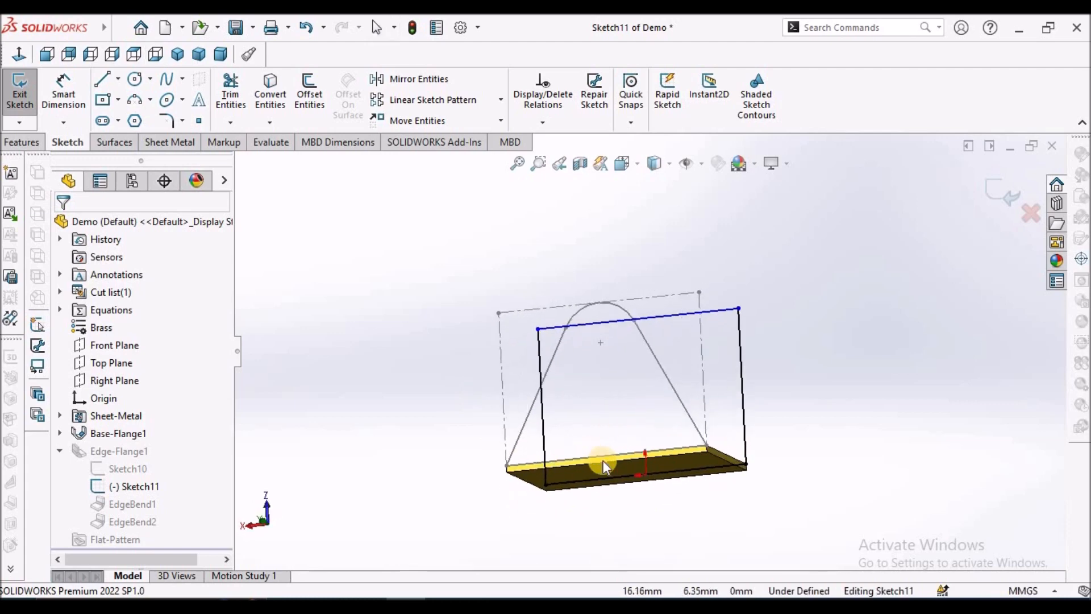
scroll(680, 318, "down", 2)
mouse_move(680, 318)
middle_mouse_down()
mouse_move(839, 331)
mouse_move(793, 384)
middle_mouse_up()
scroll(793, 384, "up", 4)
scroll(585, 402, "down", 1)
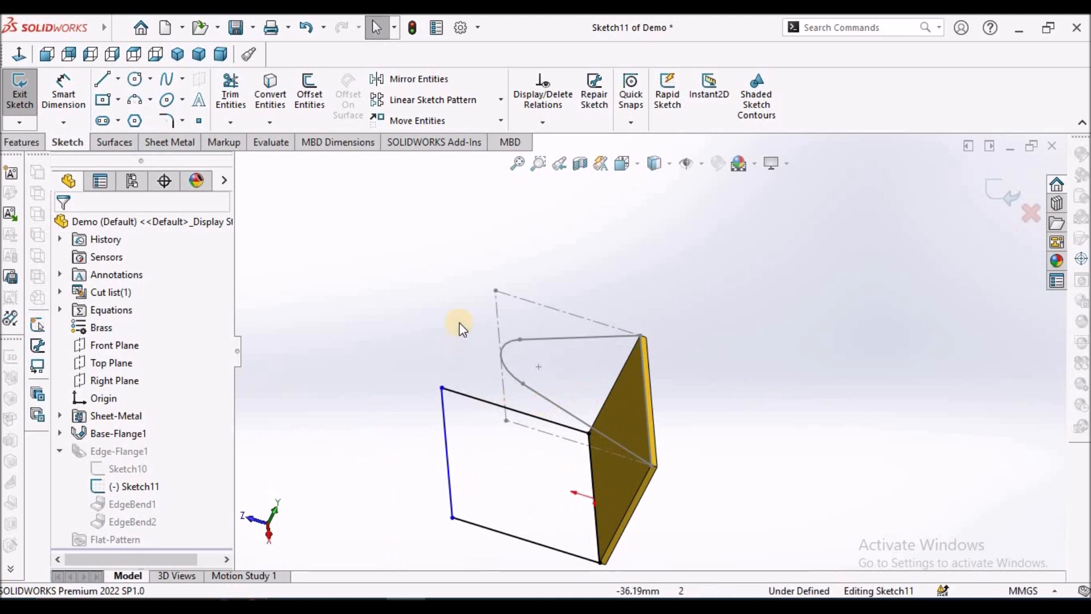
left_click(496, 316)
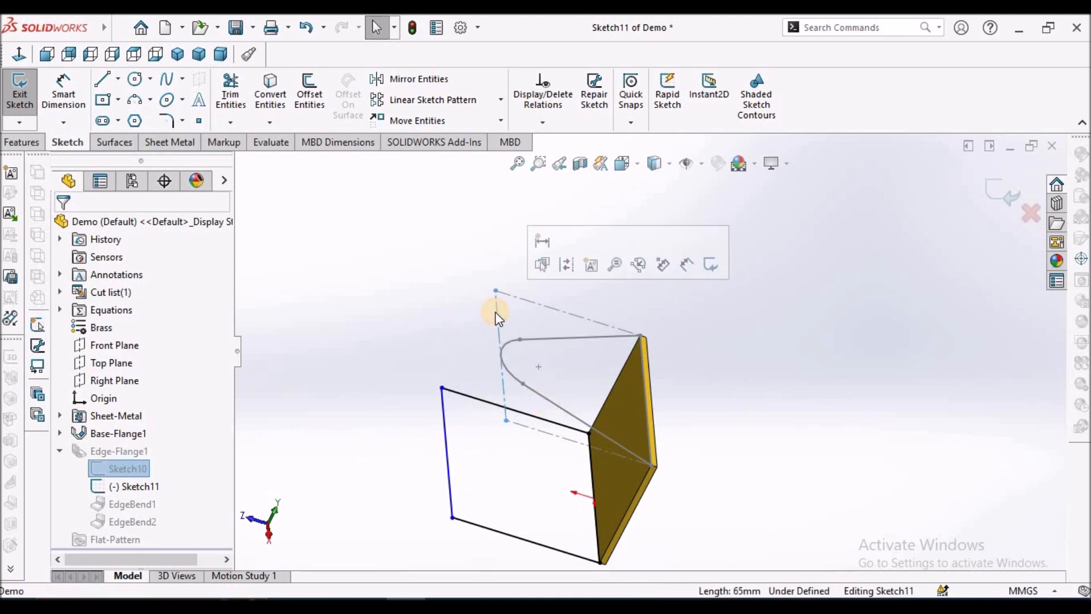
left_click(445, 424, "ctrl")
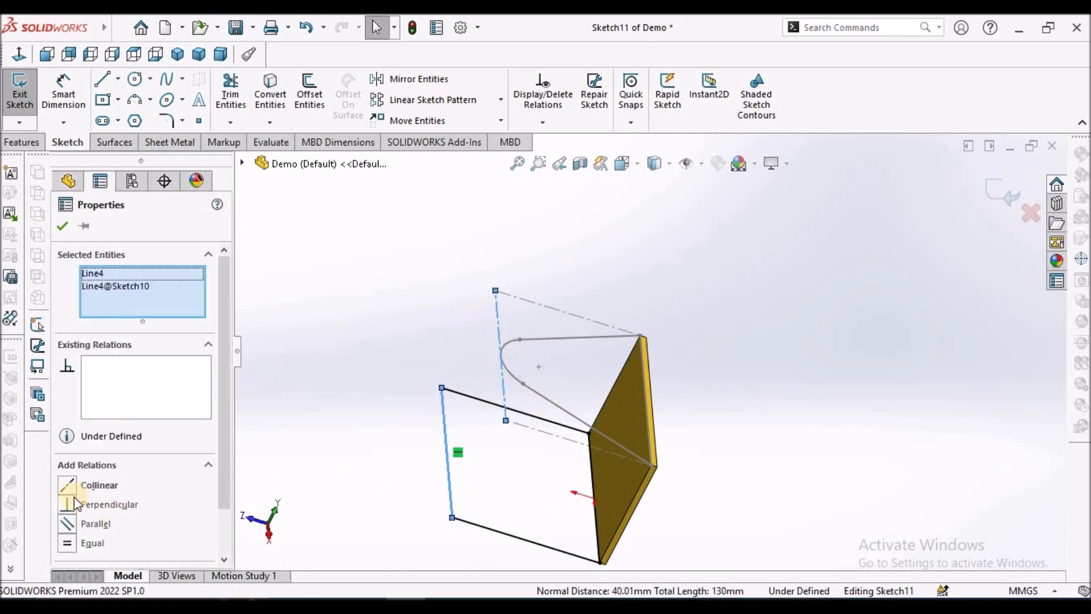
left_click(62, 482)
left_click(366, 354)
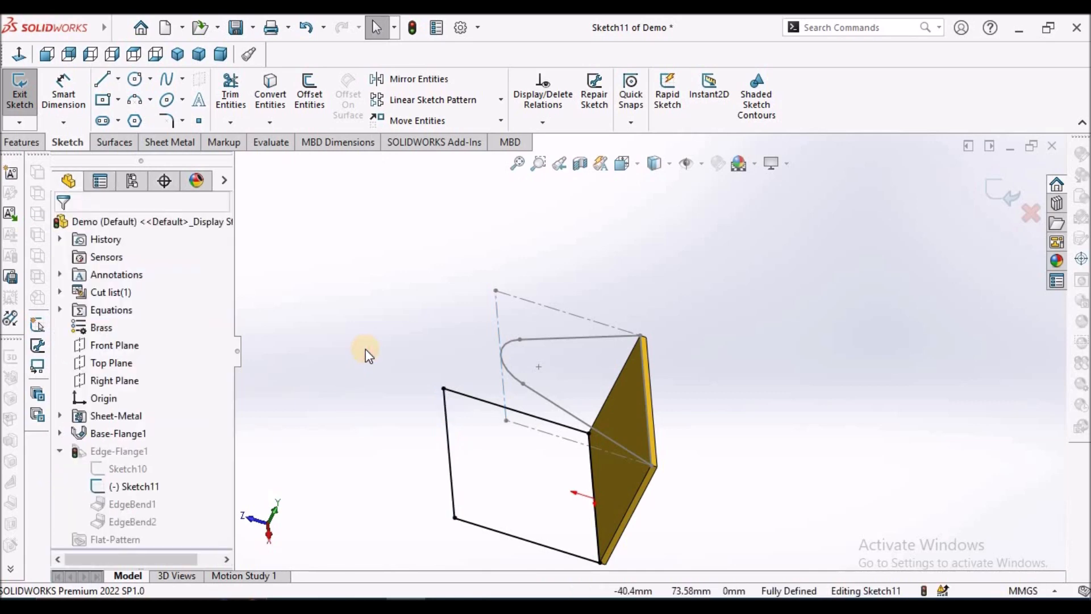
Step: Convert the outer line and both side lines of the lower flange's rectangle to construction geometry
mouse_move(386, 341)
middle_mouse_down()
mouse_move(377, 34)
mouse_move(499, 231)
mouse_move(397, 404)
mouse_move(401, 417)
middle_mouse_up()
scroll(408, 415, "up", 3)
left_click(481, 374)
left_click_drag(481, 374, 621, 563)
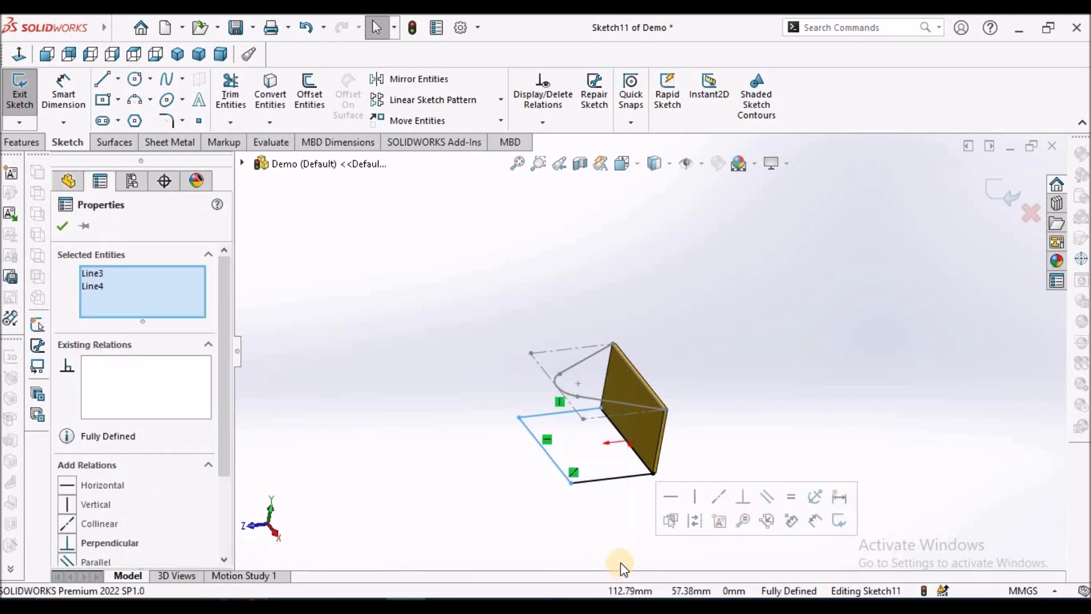
left_click(605, 479, "ctrl")
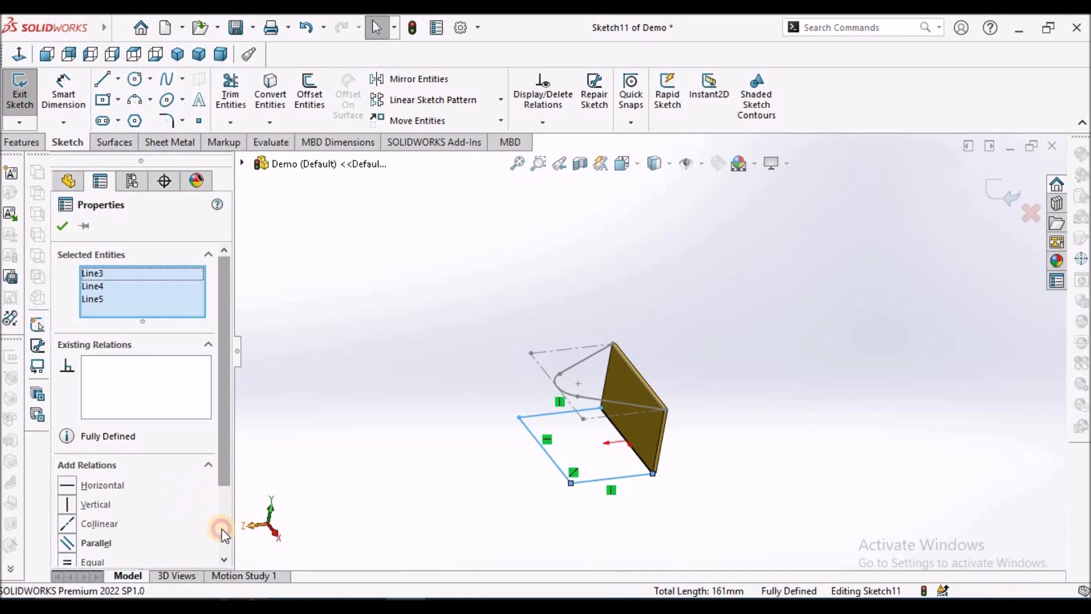
scroll(223, 524, "down", 3)
left_click(86, 545)
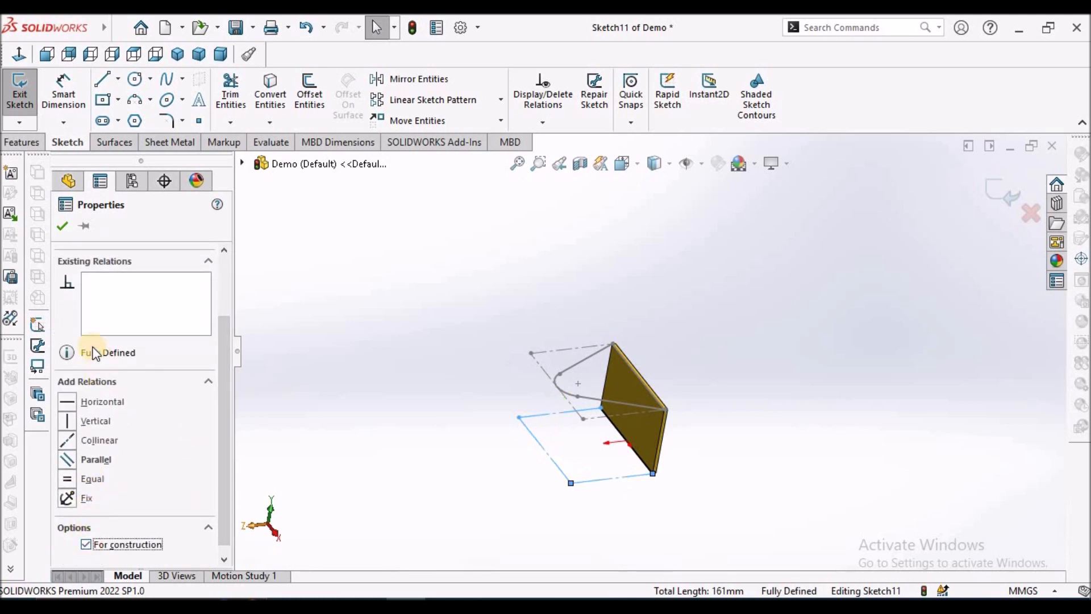
left_click(62, 226)
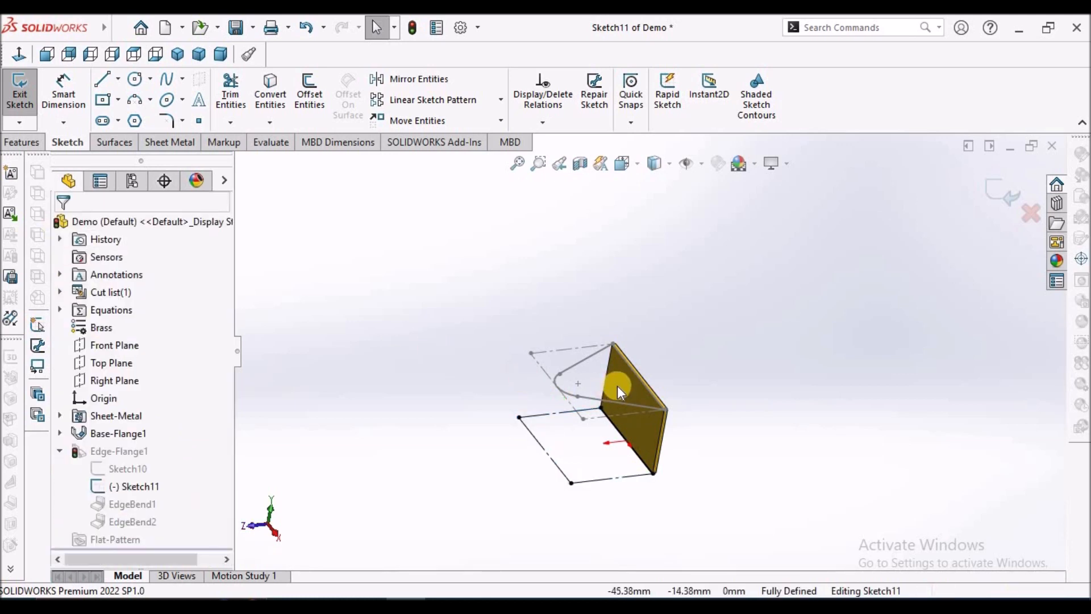
Step: Project the two slanted lines and the arc of Sketch10 into Sketch11 with Convert Entities, and exit the sketch
scroll(617, 385, "down", 2)
scroll(615, 392, "down", 2)
left_click(609, 401)
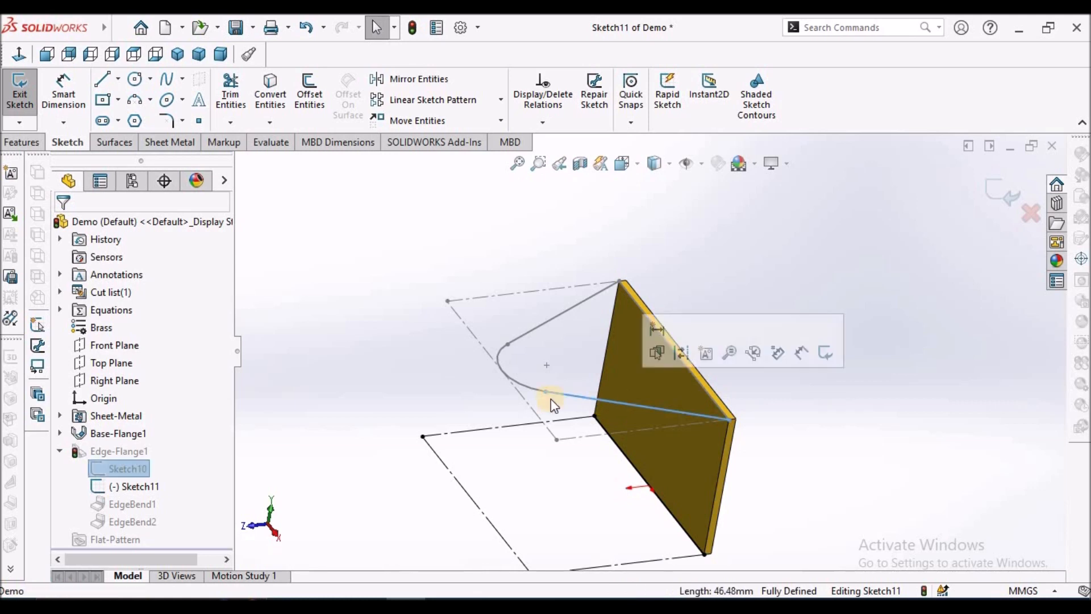
left_click(524, 353, "ctrl")
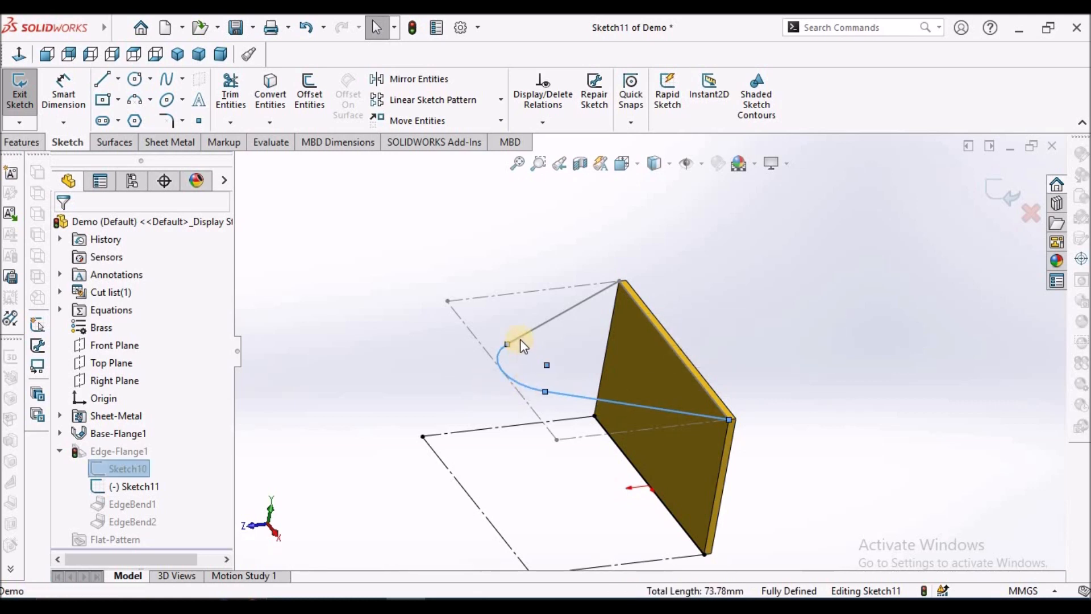
left_click(520, 339, "ctrl")
left_click(267, 91)
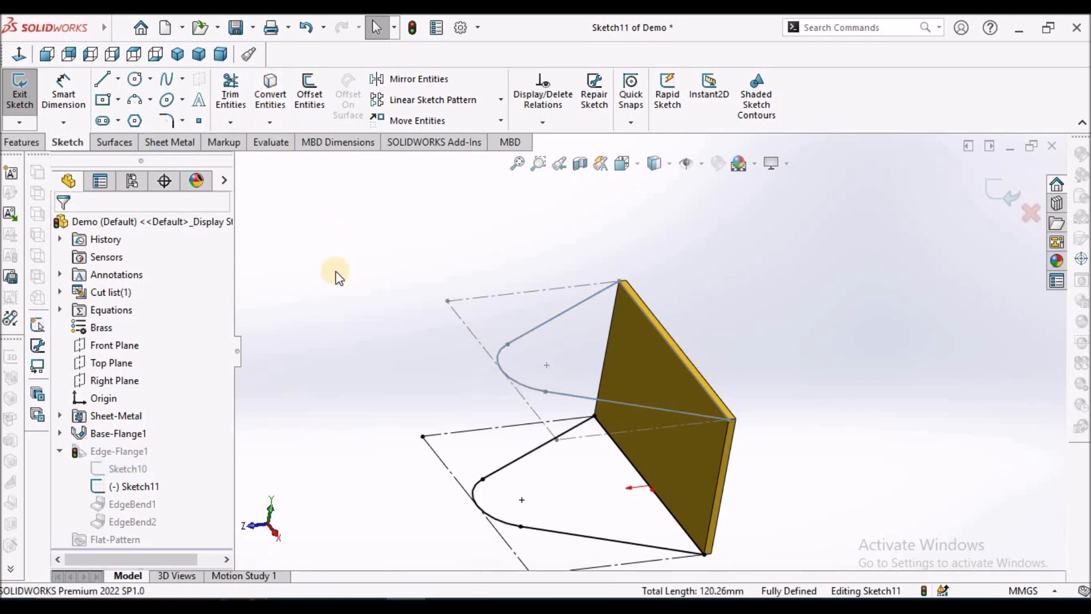
left_click(988, 182)
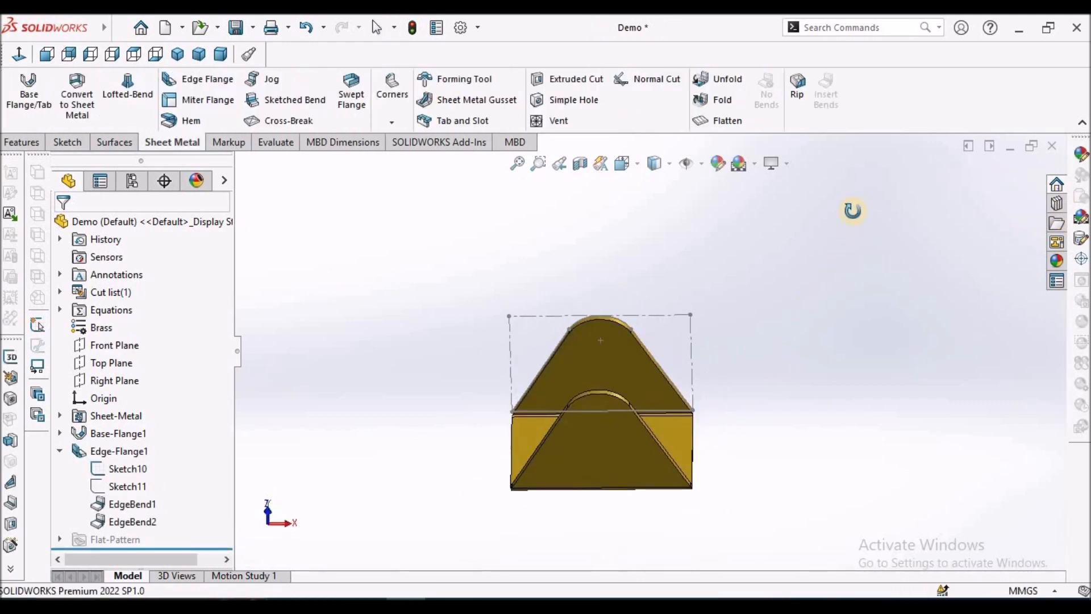
Step: Hide Sketch10, rebuild the model and save the part
right_click(122, 472)
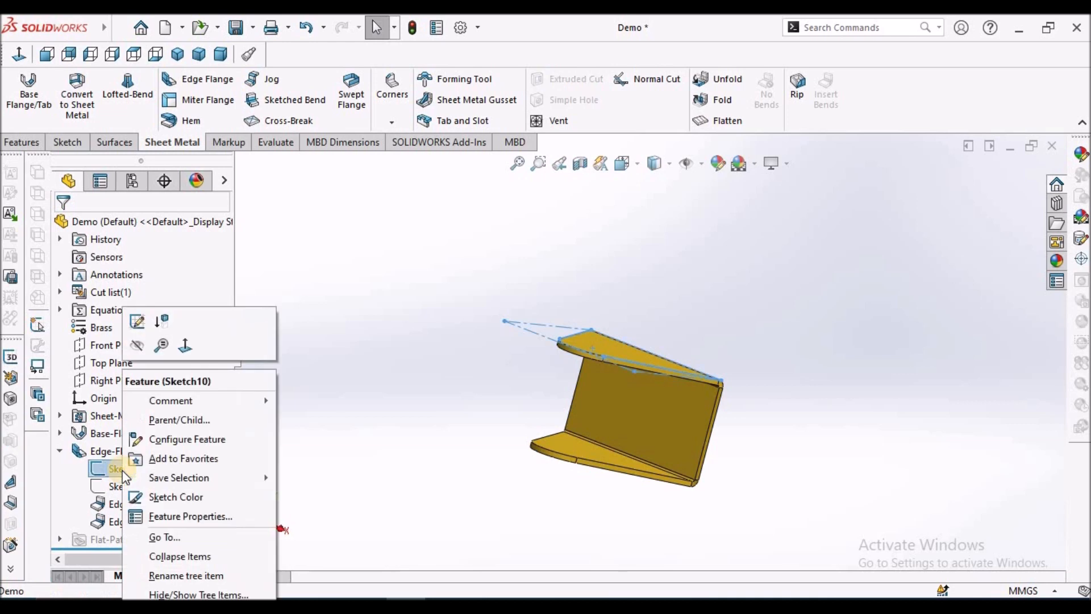
left_click(138, 343)
left_click(362, 316)
middle_click_drag(362, 315, 637, 566)
scroll(606, 358, "up", 2)
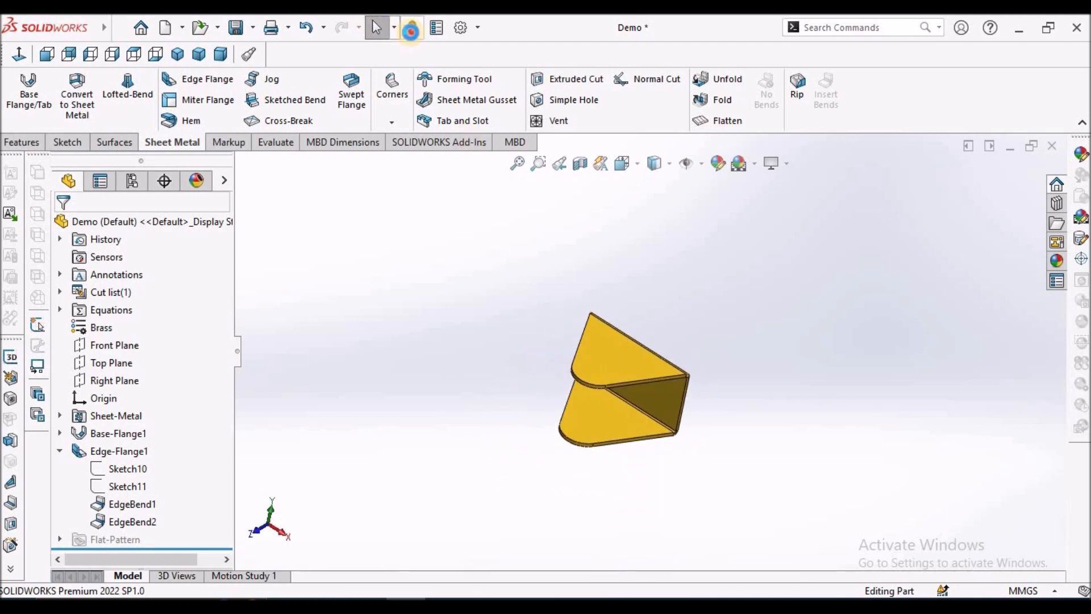
left_click(233, 34)
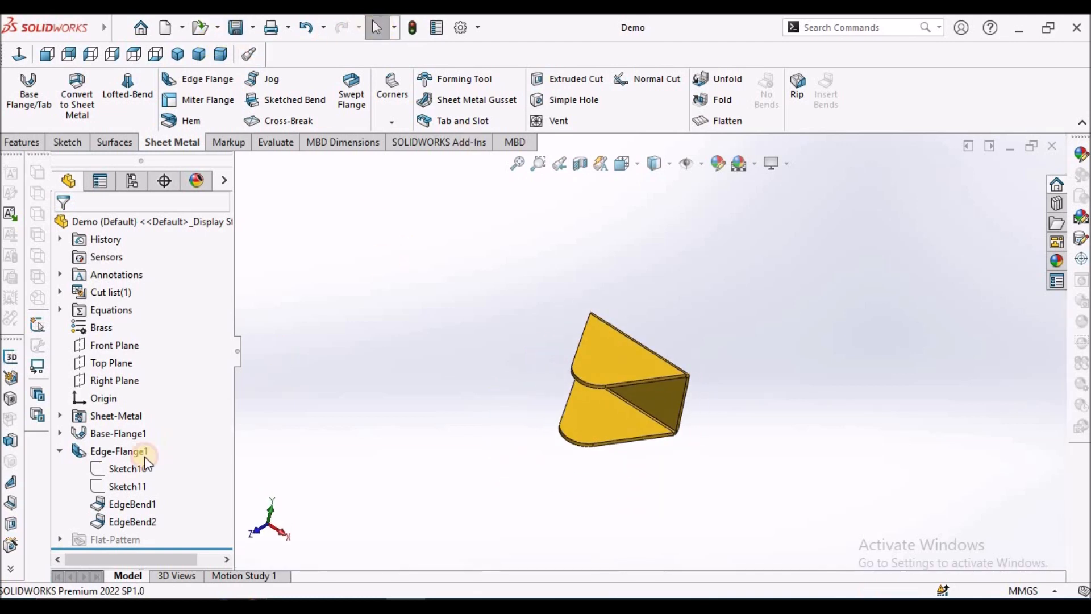
Step: Collapse the Edge-Flange1 feature in the feature tree
left_click(127, 470)
left_click(124, 484)
left_click(398, 418)
mouse_move(601, 383)
middle_mouse_down()
mouse_move(699, 397)
mouse_move(688, 303)
mouse_move(673, 355)
middle_mouse_up()
left_click(60, 451)
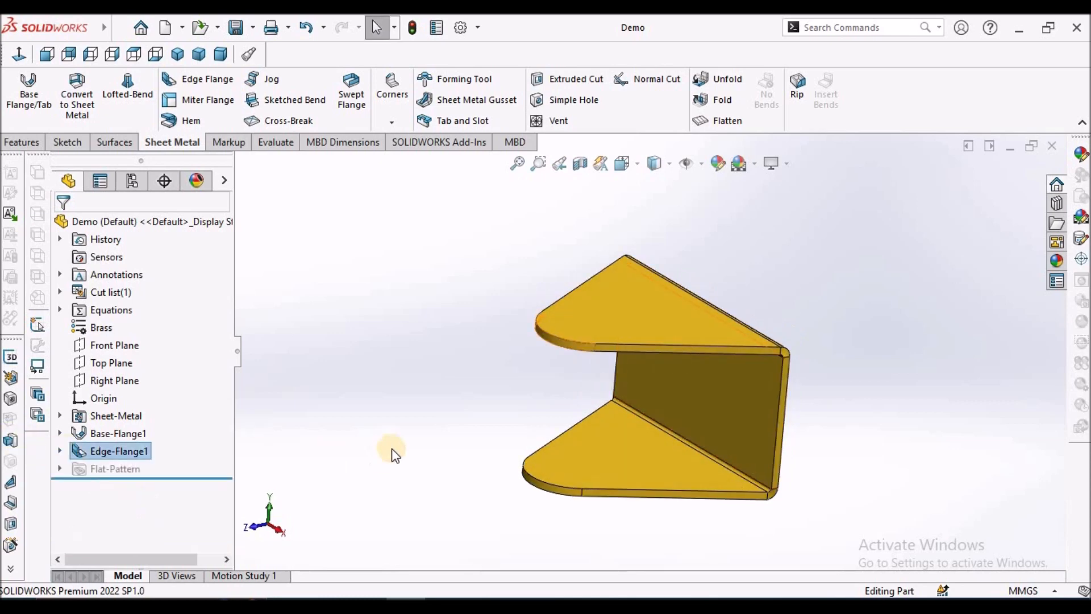
left_click(395, 453)
Step: Switch to the reference PDF, check the single-page component drawing's flange cutout and hole dimensions, and return to SOLIDWORKS
left_click(446, 600)
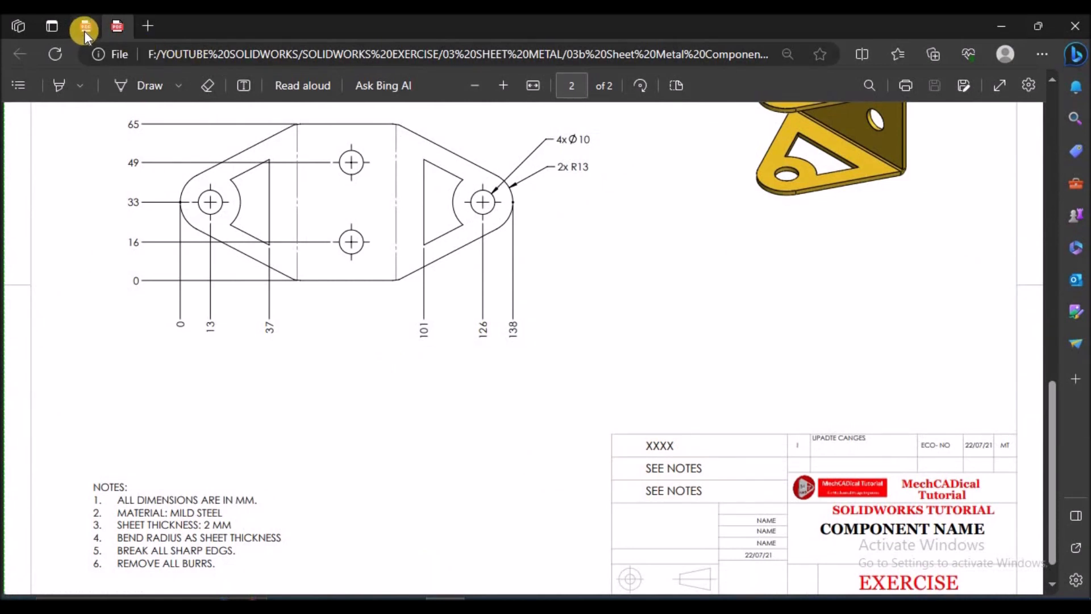
left_click(85, 27)
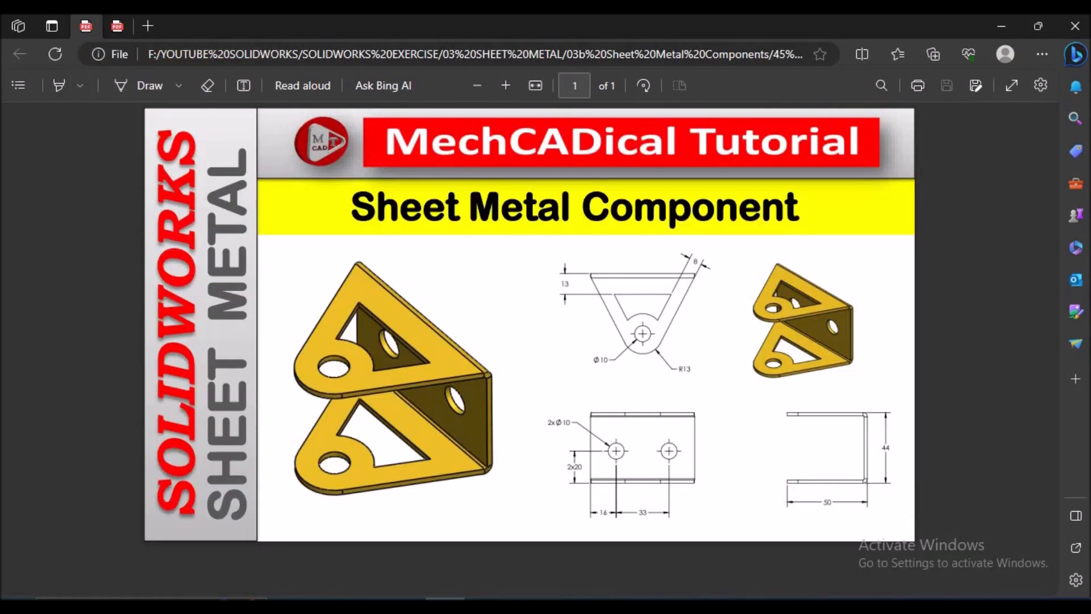
left_click(478, 595)
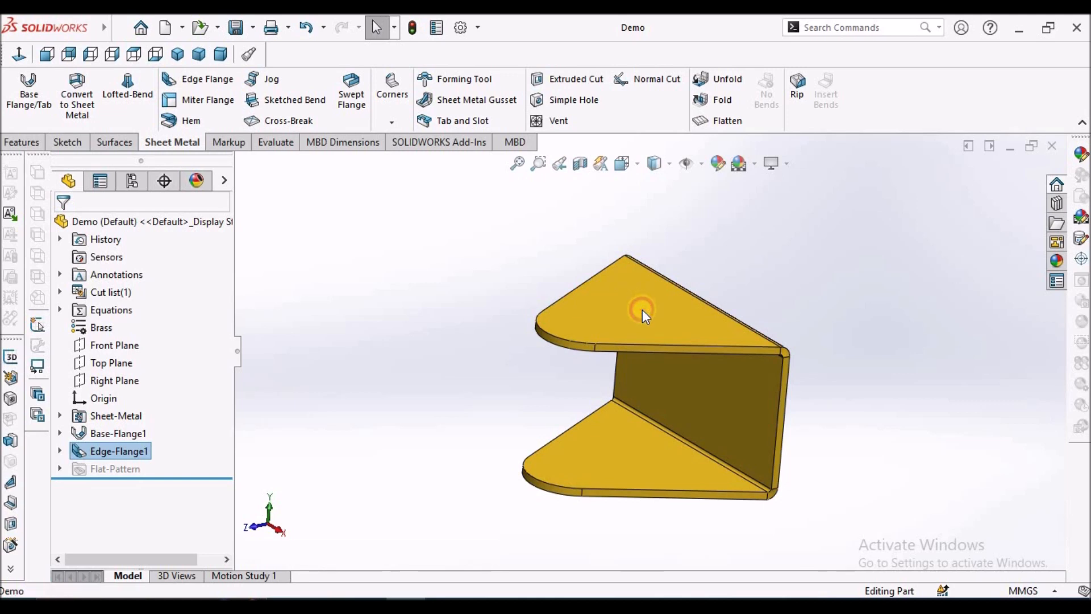
Step: Start a sketch on the upper flange's outer face and switch the display style to wireframe
left_click(642, 309)
left_click(67, 142)
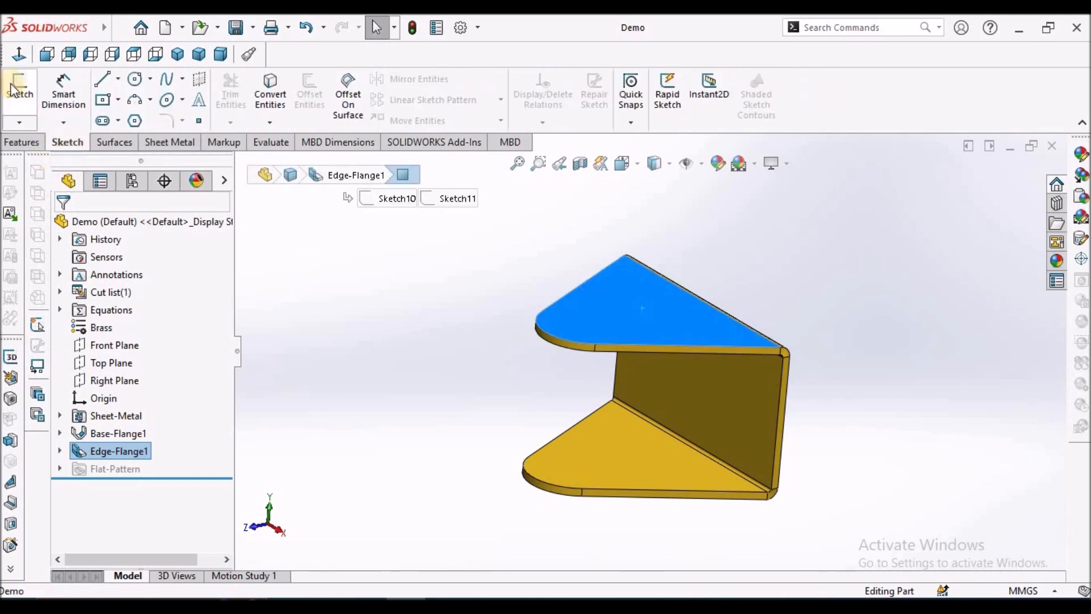
left_click(21, 89)
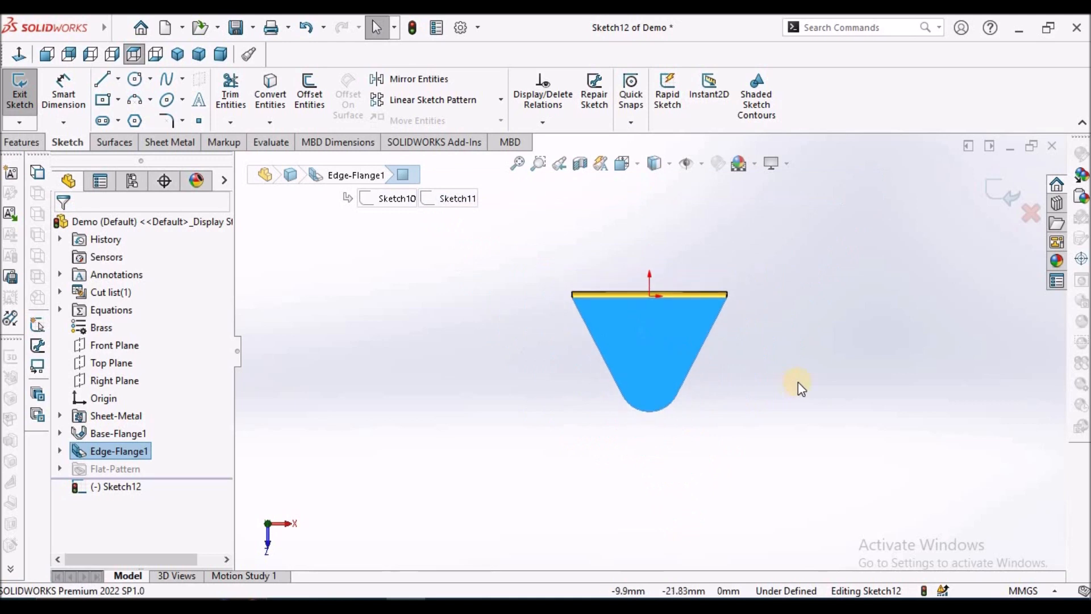
scroll(717, 337, "down", 2)
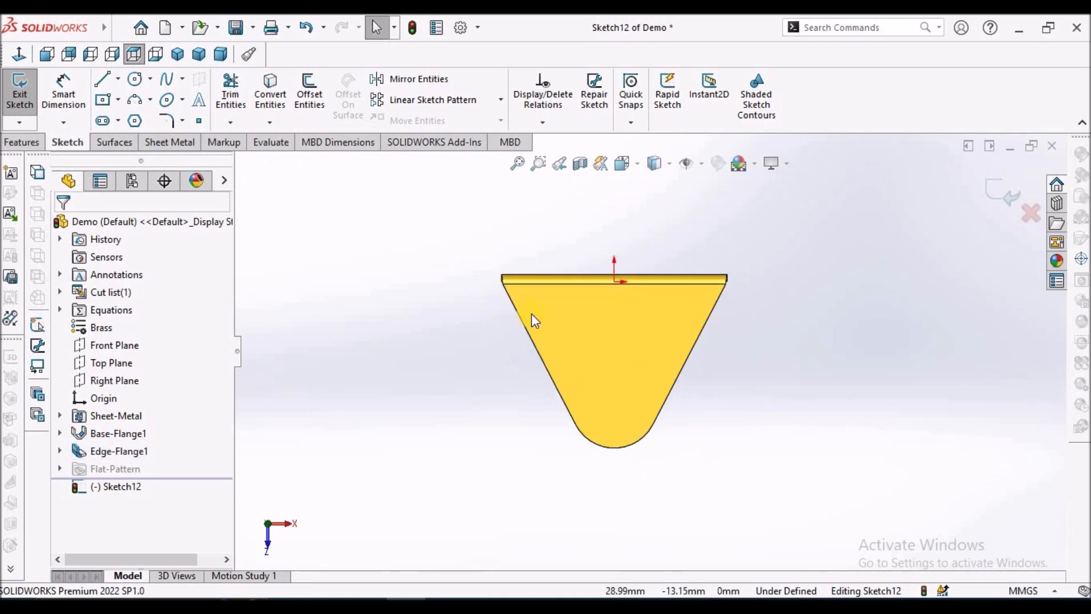
left_click(667, 164)
left_click(655, 276)
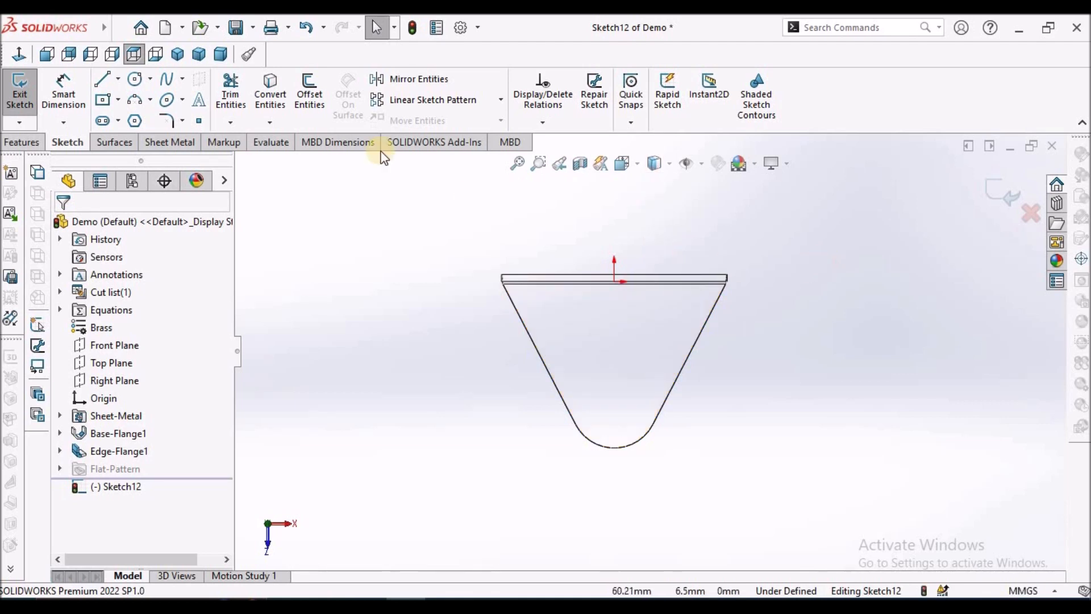
Step: Offset the bracket's straight outer edge 13 mm into the flange face
left_click(601, 277)
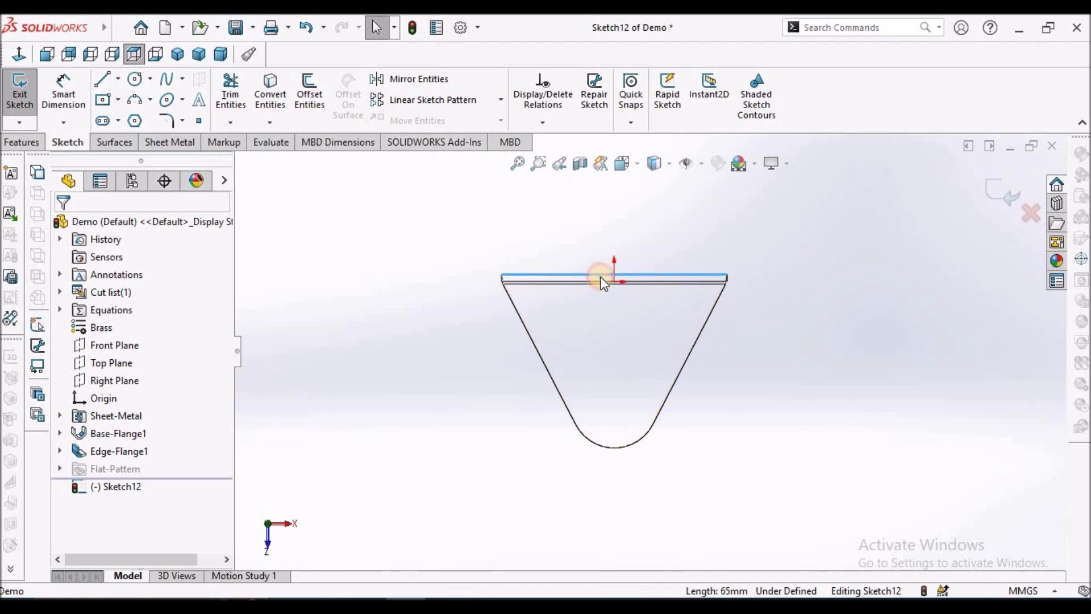
left_click(309, 90)
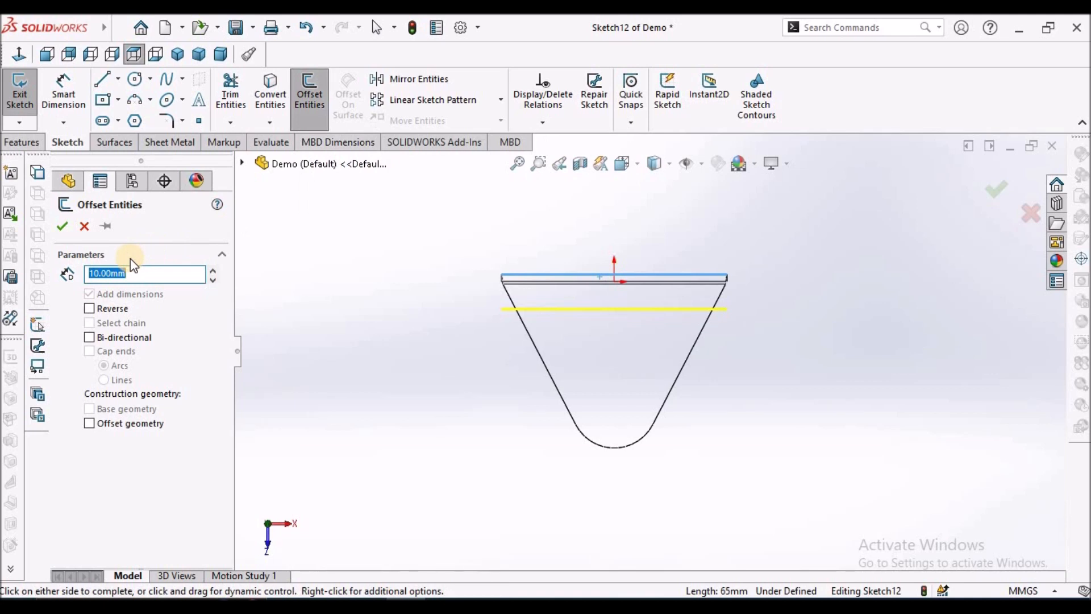
type("13")
key("Return")
left_click(61, 225)
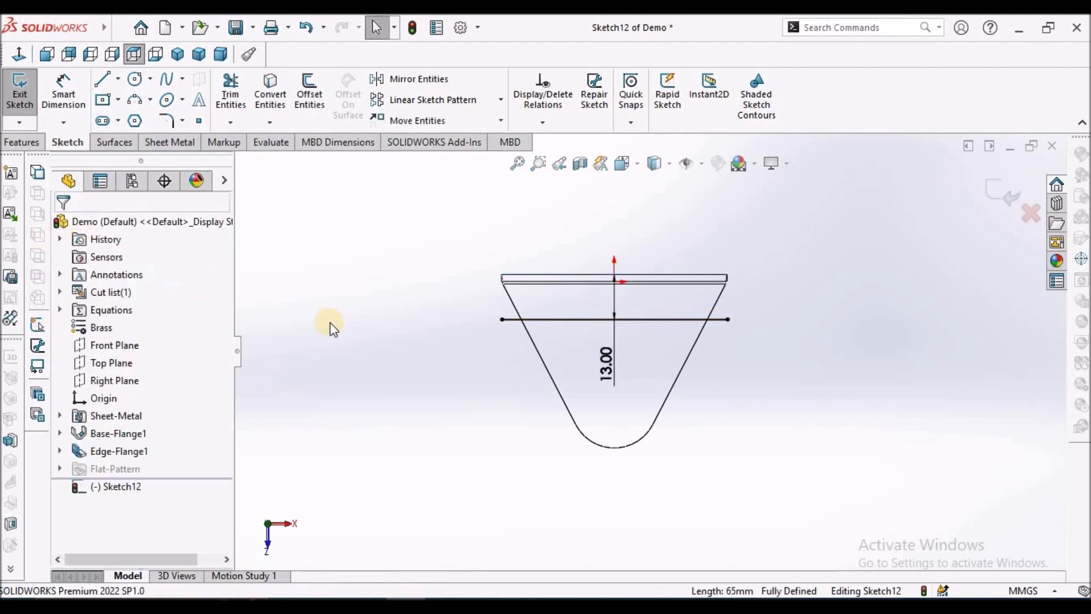
Step: Offset the flange's left slanted edge 8 mm inward, reversing the offset direction
left_click(545, 370)
left_click(326, 111)
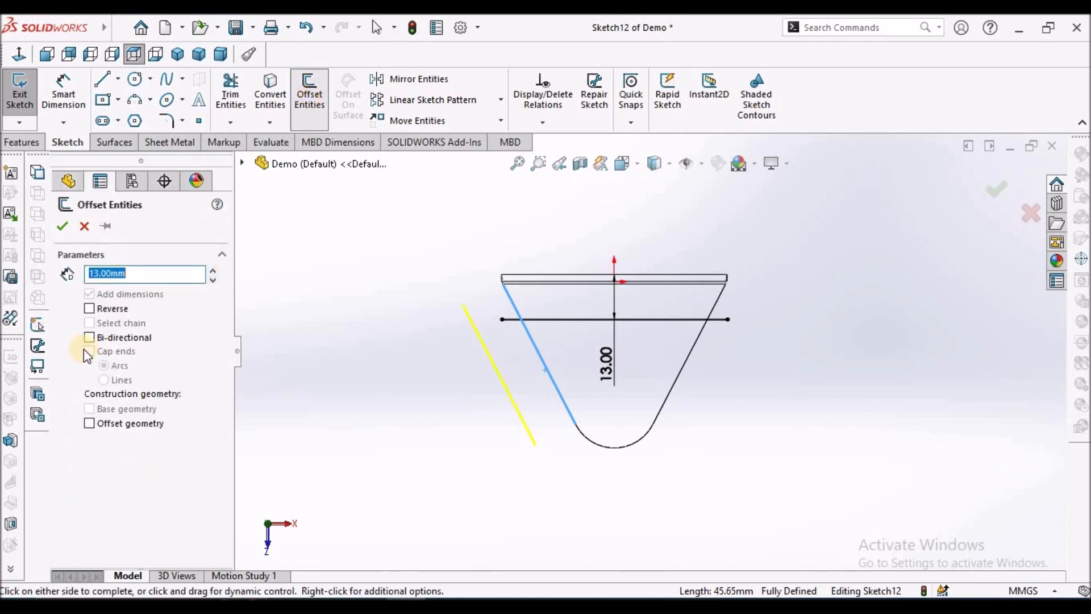
left_click(91, 309)
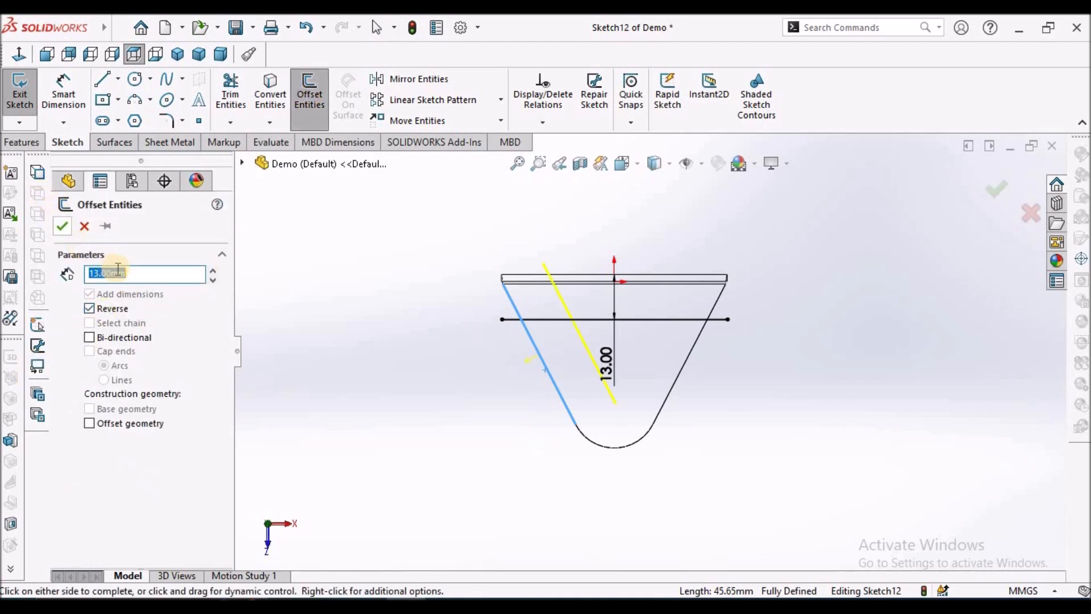
type("8")
key("Return")
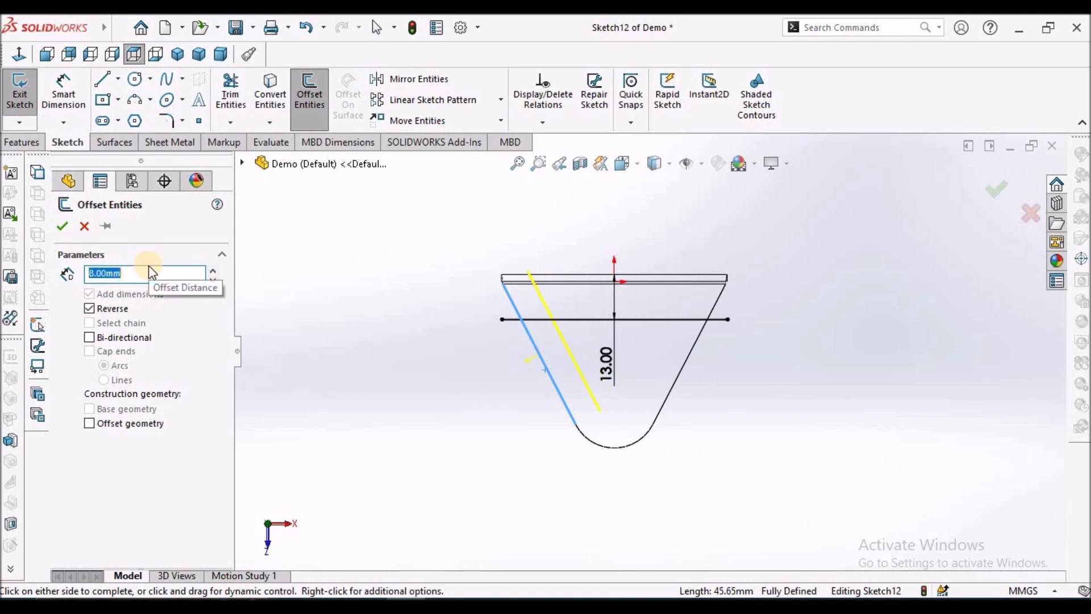
left_click(63, 226)
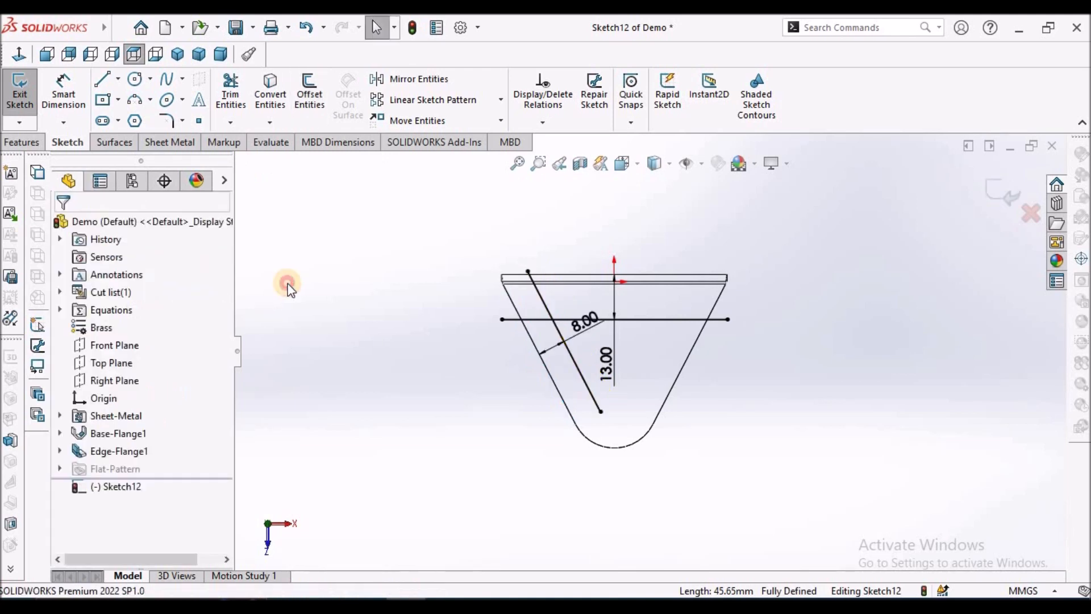
Step: Offset the flange's right slanted edge 8 mm inward, reversing the offset direction
left_click(689, 351)
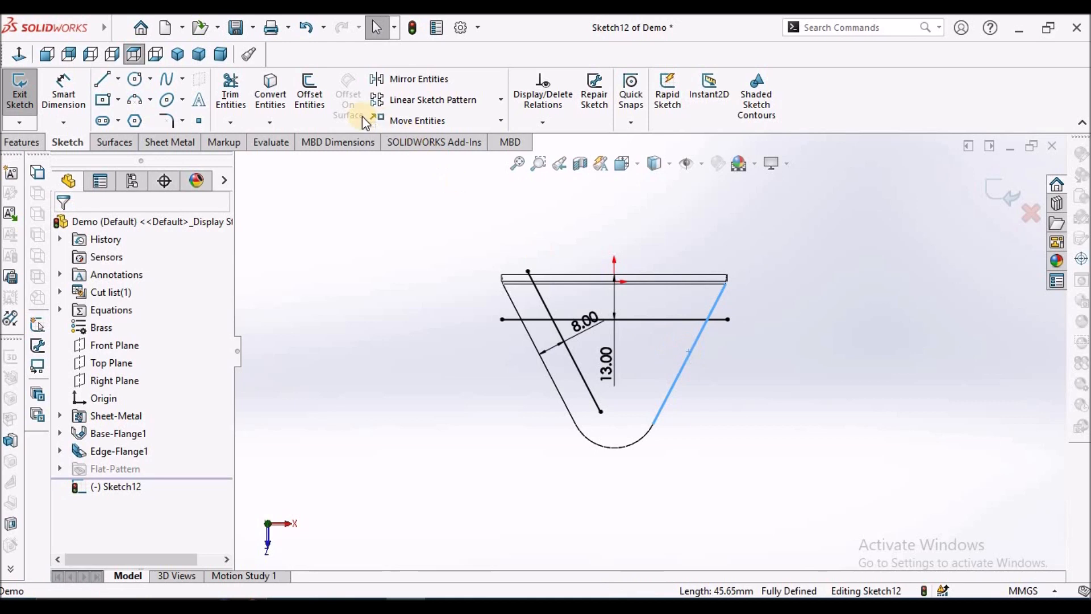
left_click(310, 93)
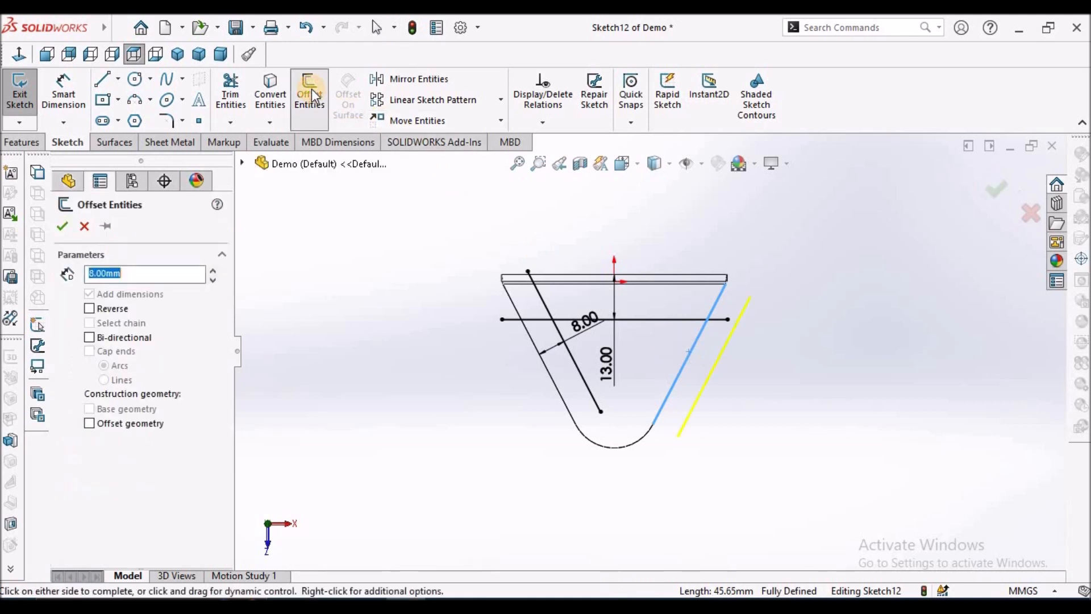
left_click(90, 308)
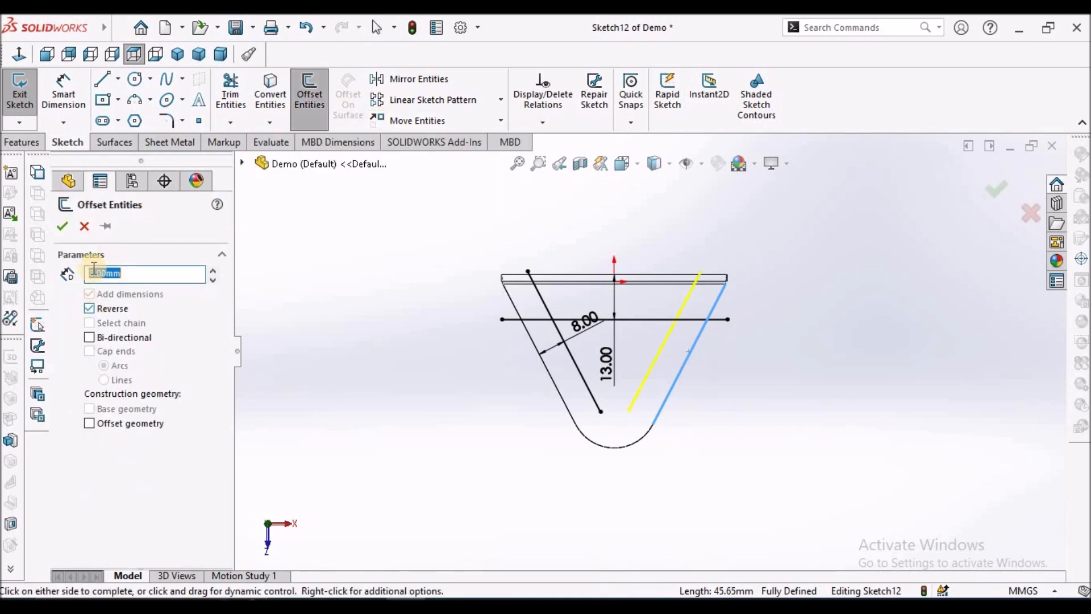
left_click(62, 226)
scroll(802, 307, "down", 3)
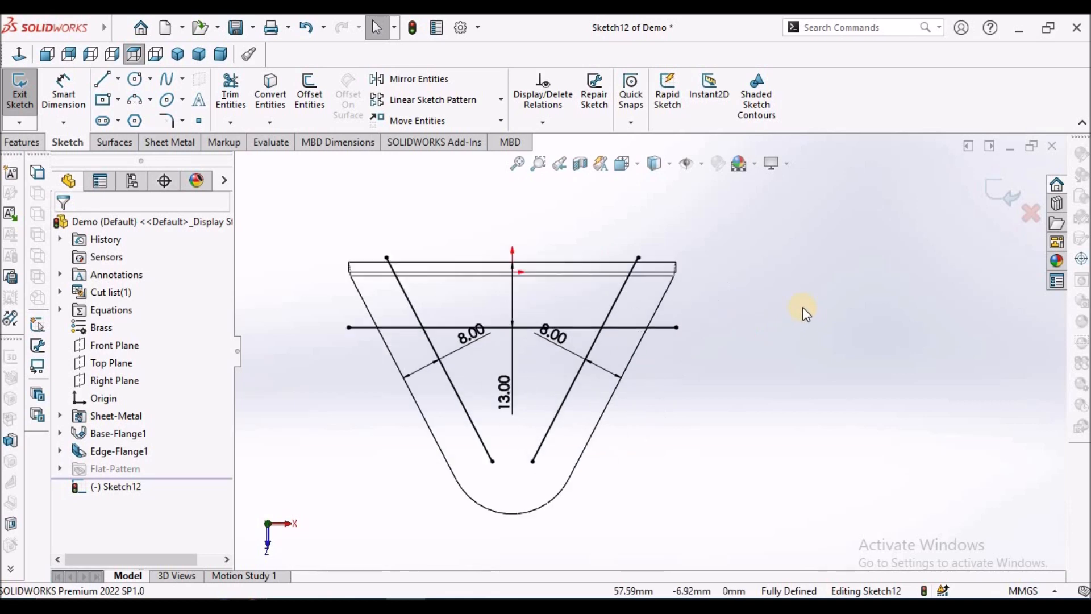
Step: Convert the flange's rounded end edge into a sketch arc and extend its endpoint around to form a full circle
left_click(542, 506)
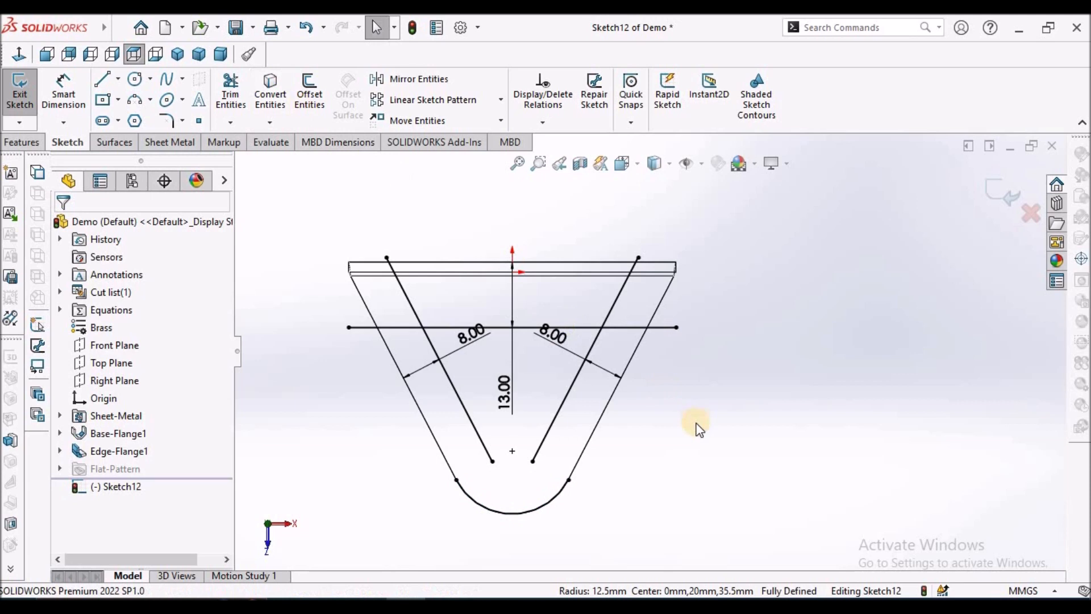
scroll(546, 503, "down", 3)
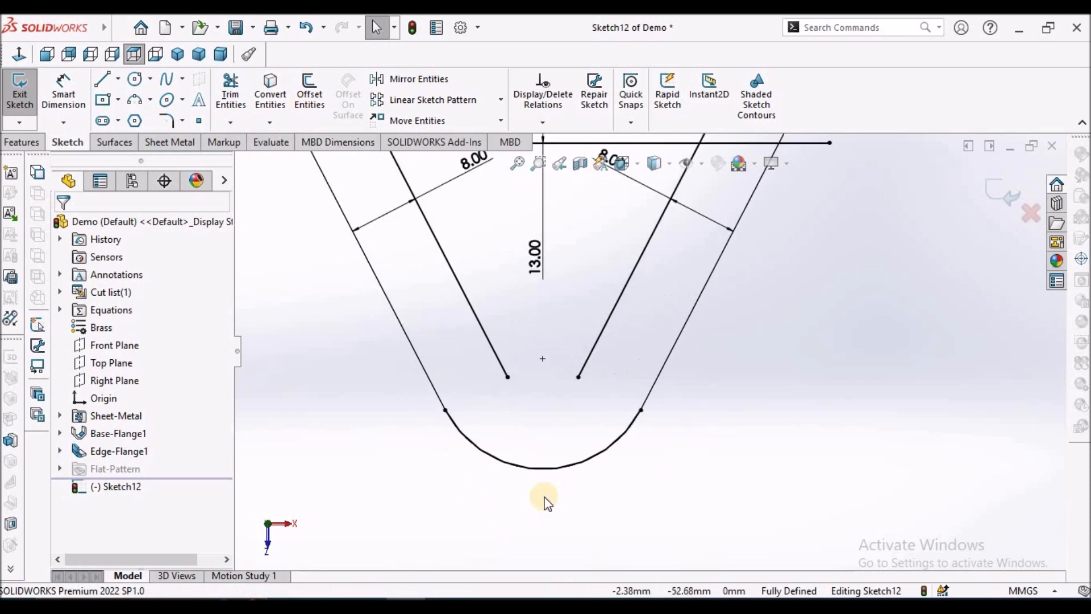
left_click(641, 410)
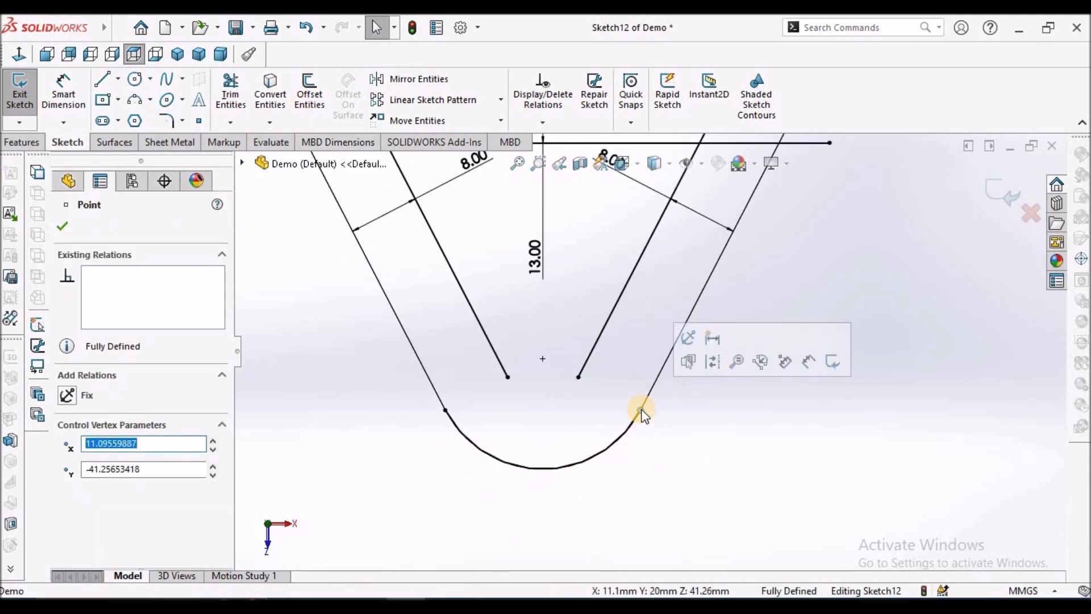
left_click_drag(640, 410, 446, 409)
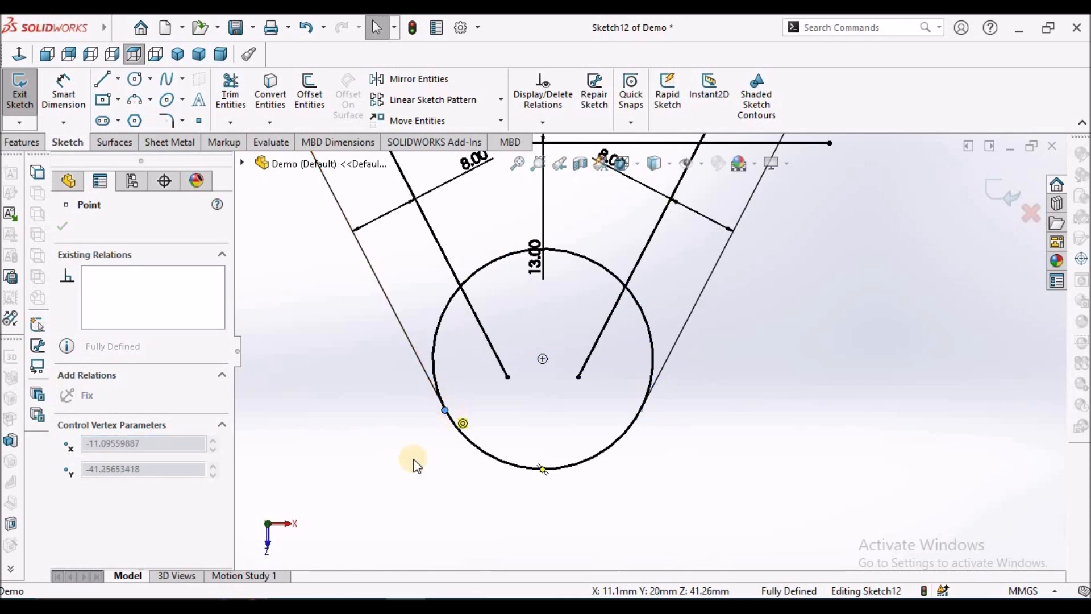
left_click(394, 484)
scroll(668, 410, "up", 4)
mouse_move(717, 381)
middle_mouse_down()
mouse_move(728, 328)
mouse_move(693, 178)
mouse_move(657, 189)
mouse_move(694, 374)
middle_mouse_up()
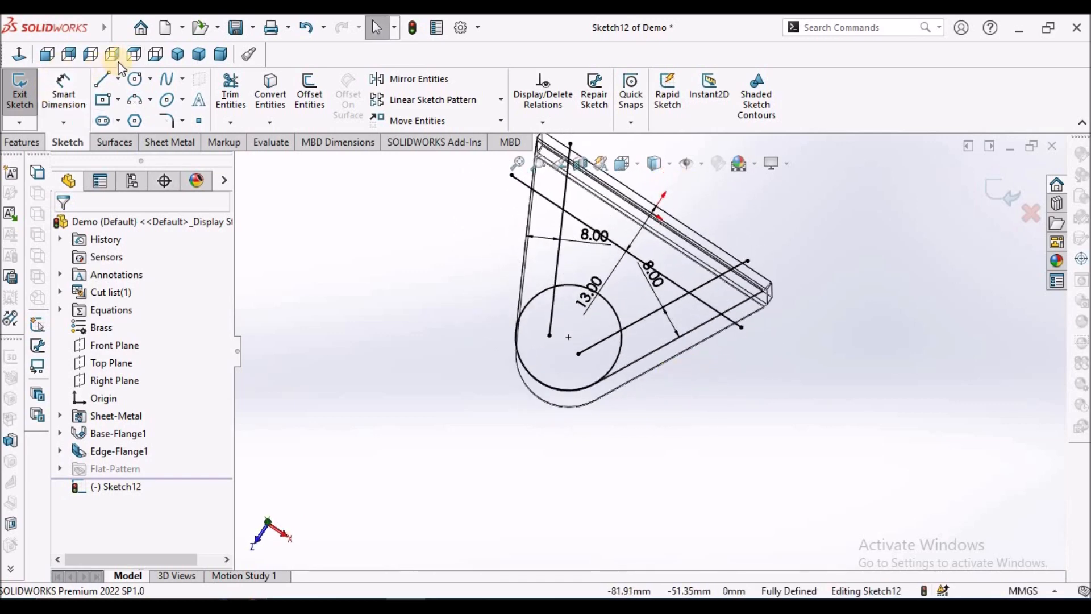
left_click(20, 55)
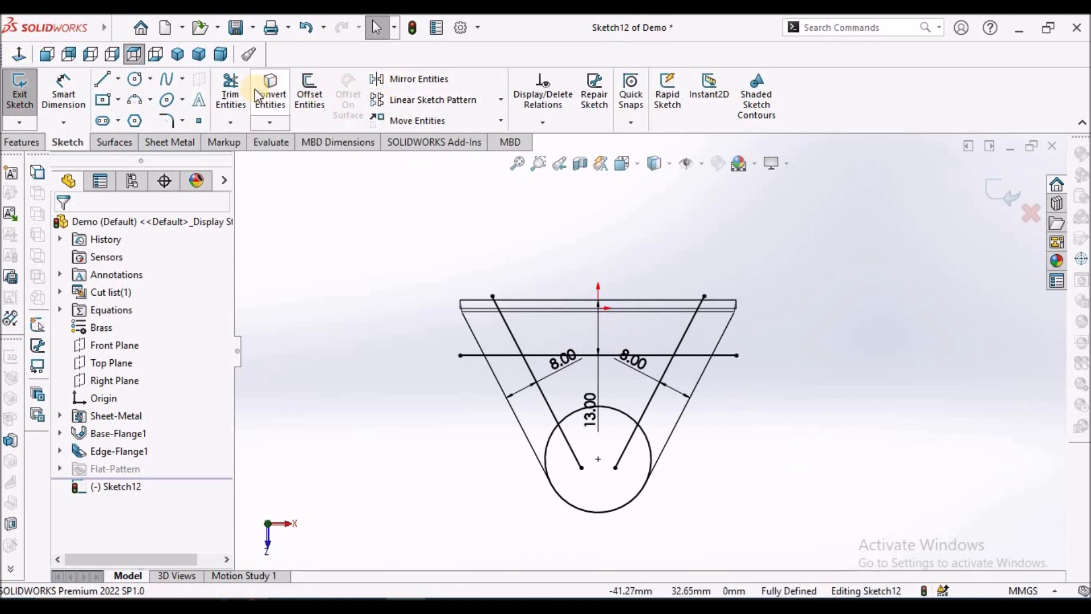
Step: Power-trim the circle and the offset lines to leave a closed cutout profile with a curved lower side
left_click(231, 89)
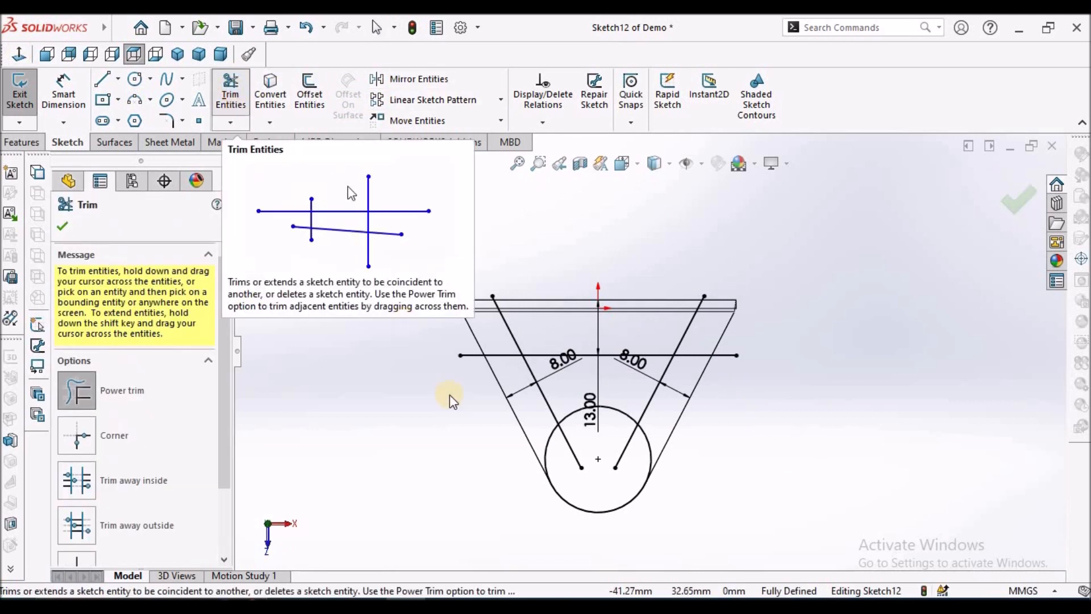
scroll(585, 489, "down", 2)
scroll(591, 472, "down", 2)
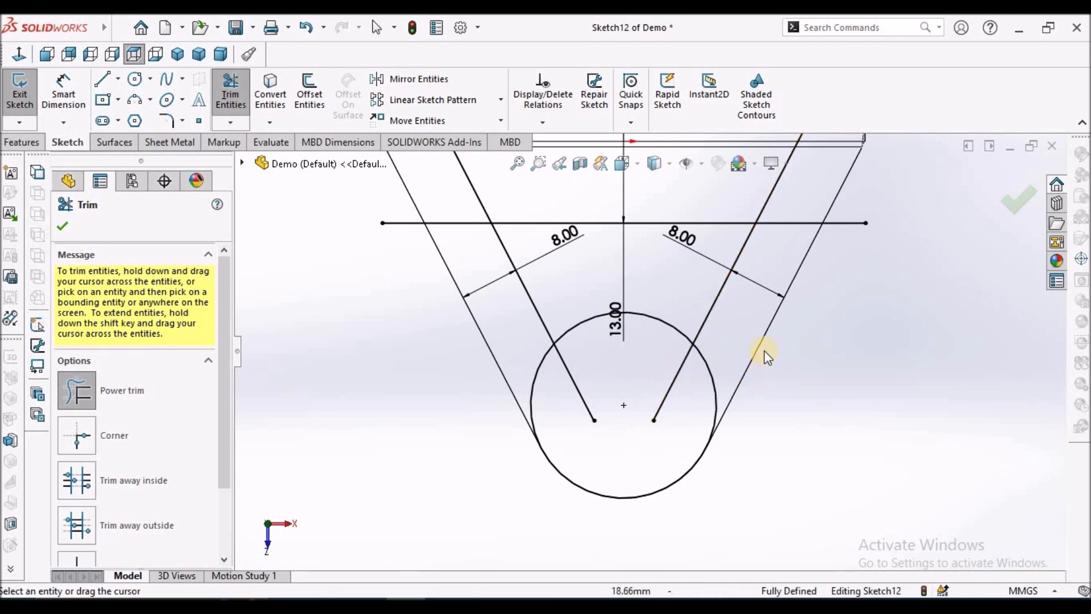
left_click_drag(717, 367, 669, 373)
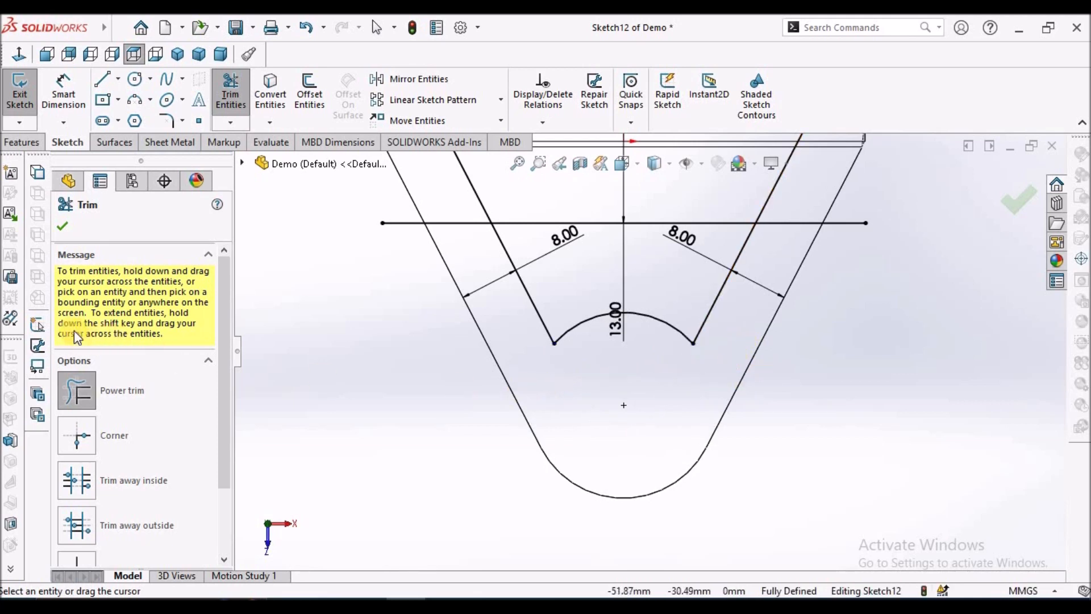
scroll(642, 252, "up", 3)
scroll(622, 263, "down", 1)
mouse_move(652, 308)
left_mouse_down()
mouse_move(724, 292)
mouse_move(788, 352)
left_mouse_up()
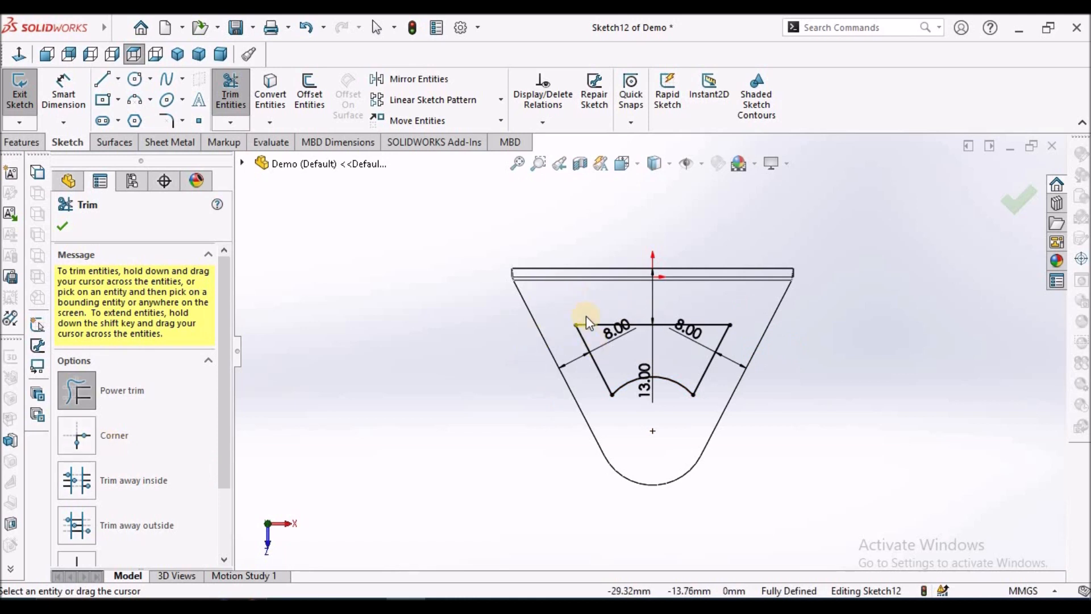
left_click(63, 226)
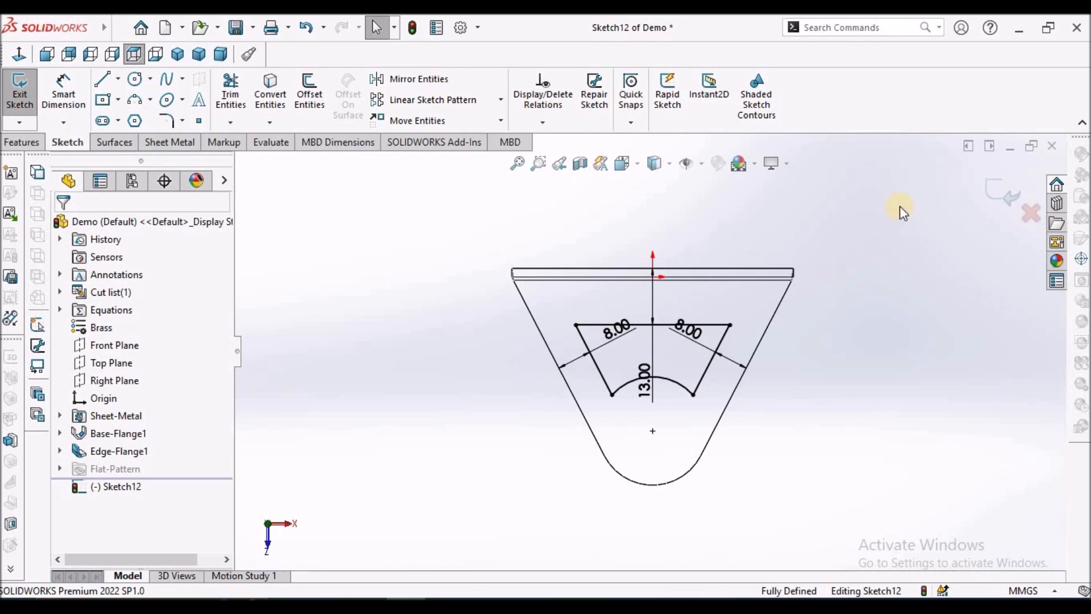
Step: Start a blind extruded cut of the profile linked to the sheet thickness, and restore the shaded display with edges
left_click(167, 142)
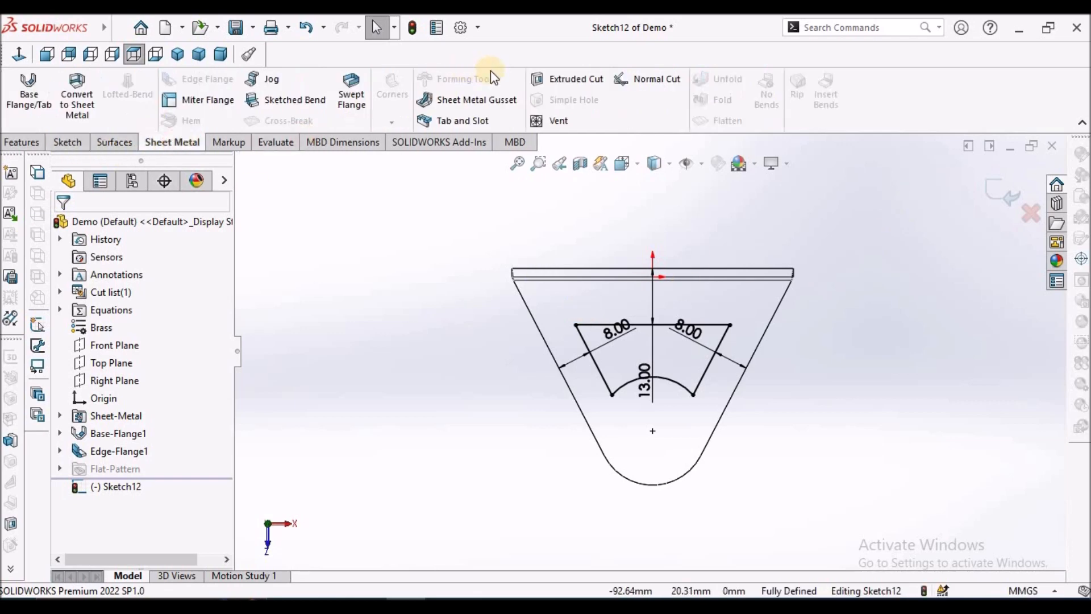
left_click(542, 83)
middle_click_drag(671, 225, 628, 267)
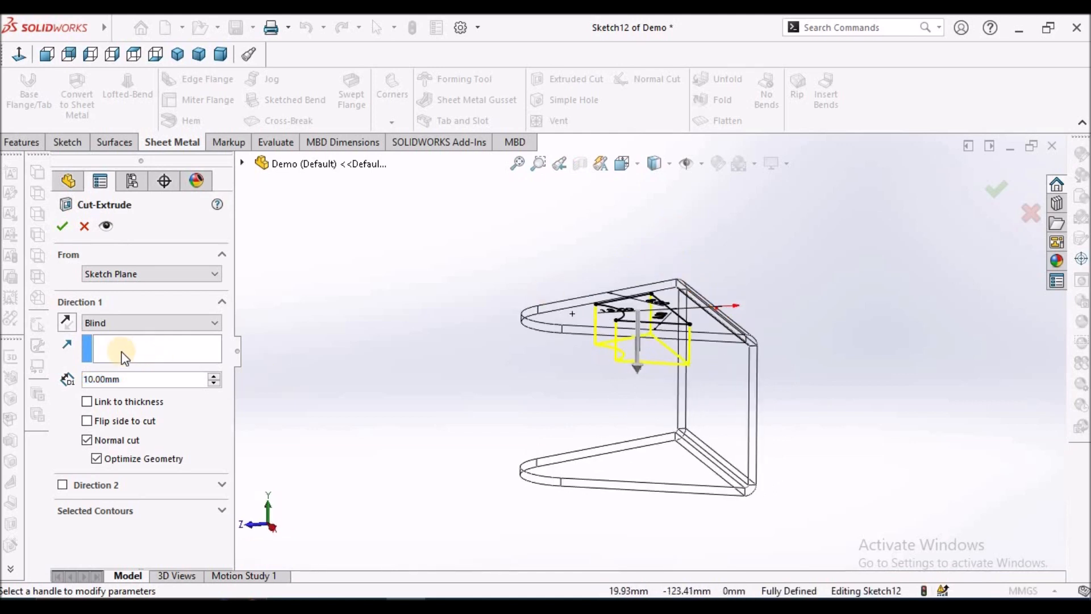
left_click(87, 402)
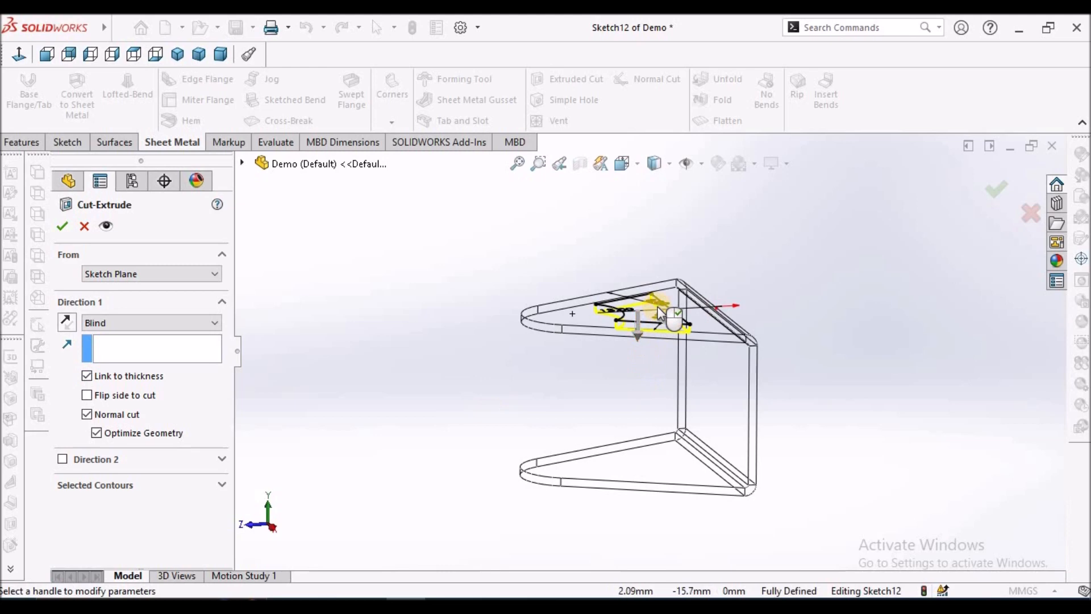
left_click(661, 184)
mouse_move(769, 335)
middle_mouse_down()
mouse_move(784, 411)
mouse_move(791, 312)
mouse_move(773, 343)
middle_mouse_up()
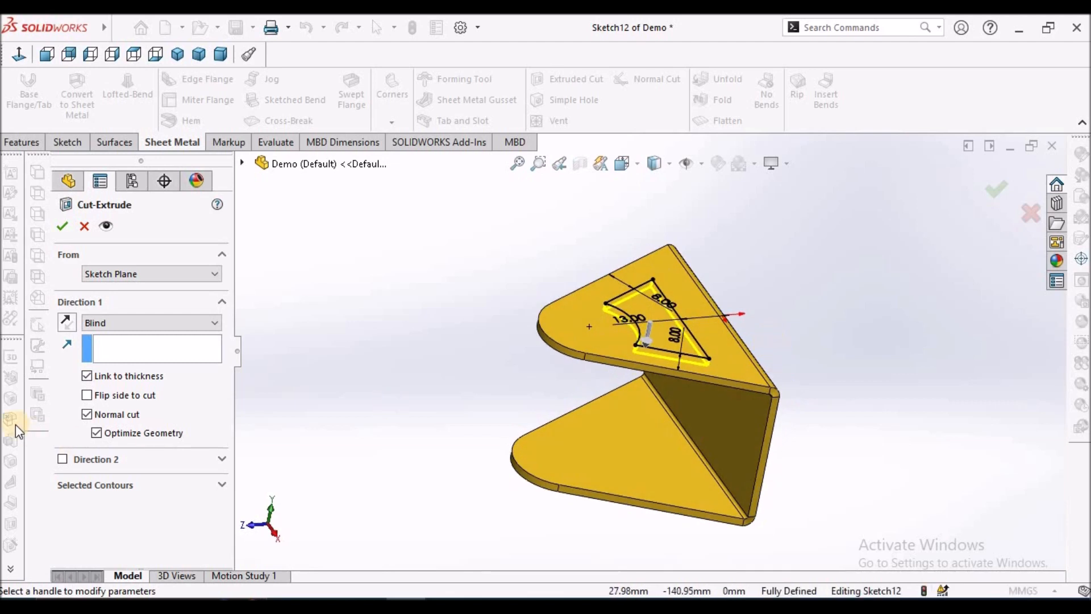
Step: Unlink the cut from the sheet thickness, extend it to 58 mm through both flanges, and save the part
left_click(88, 375)
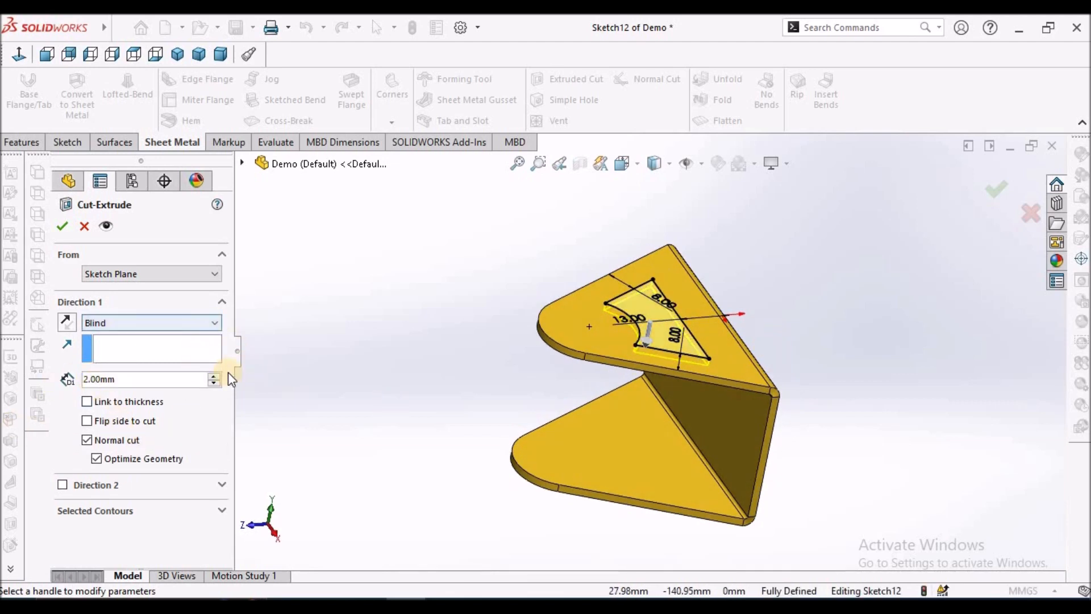
middle_click_drag(687, 356, 659, 330)
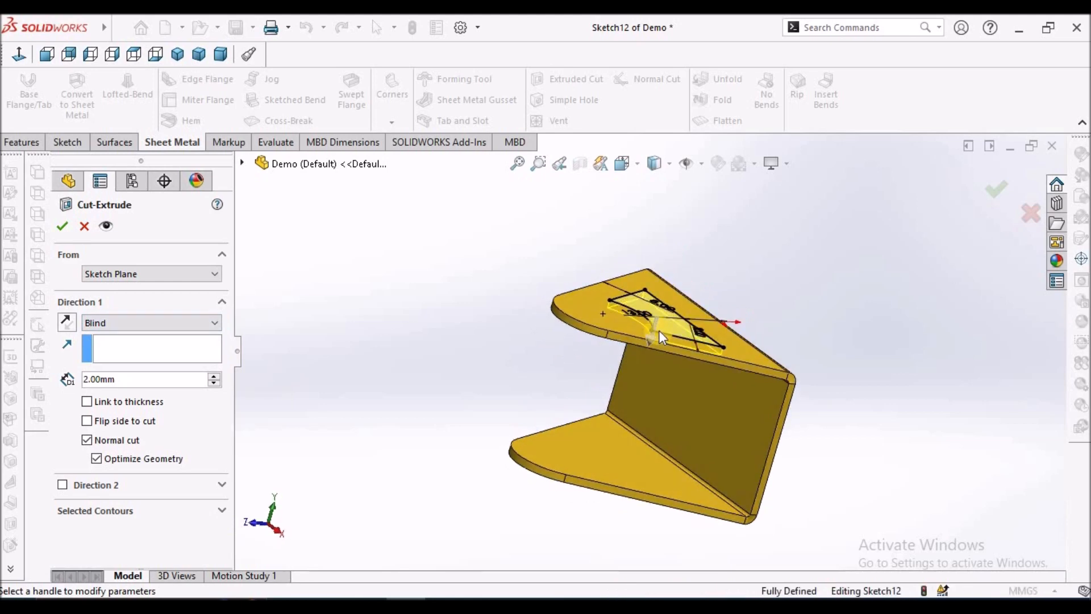
mouse_move(653, 345)
left_mouse_down()
mouse_move(609, 420)
mouse_move(562, 548)
left_mouse_up()
mouse_move(645, 330)
middle_mouse_down()
mouse_move(675, 280)
mouse_move(555, 482)
mouse_move(528, 488)
middle_mouse_up()
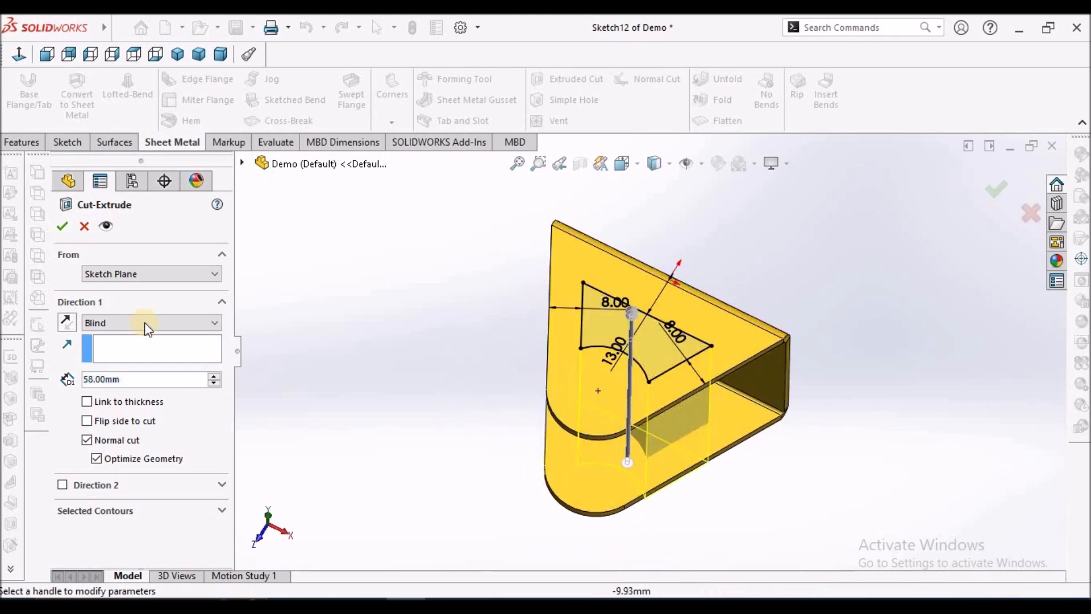
left_click(74, 223)
middle_click_drag(399, 324, 767, 412)
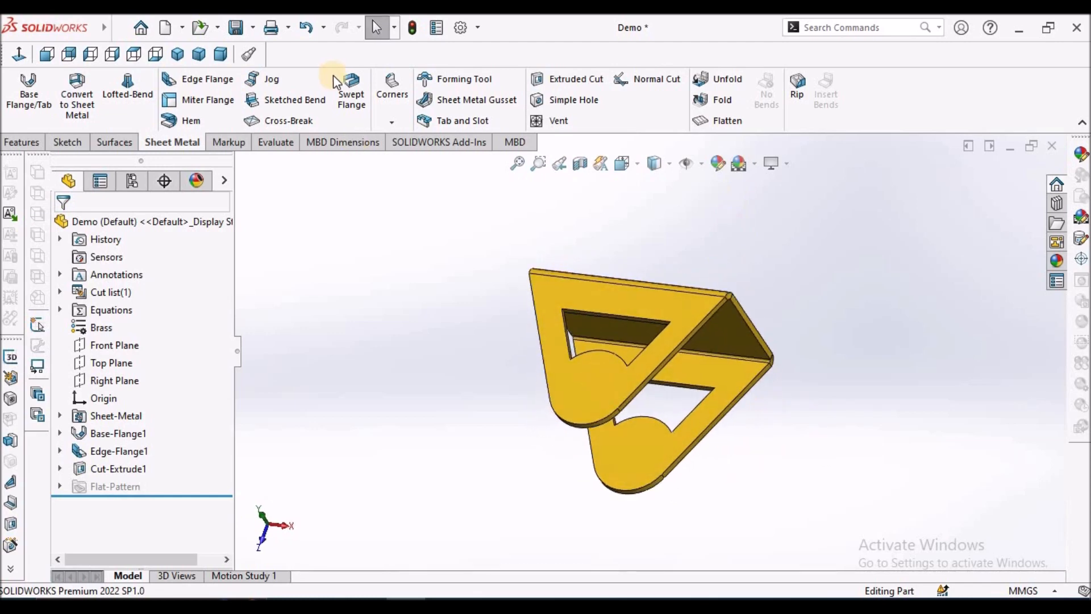
left_click(236, 26)
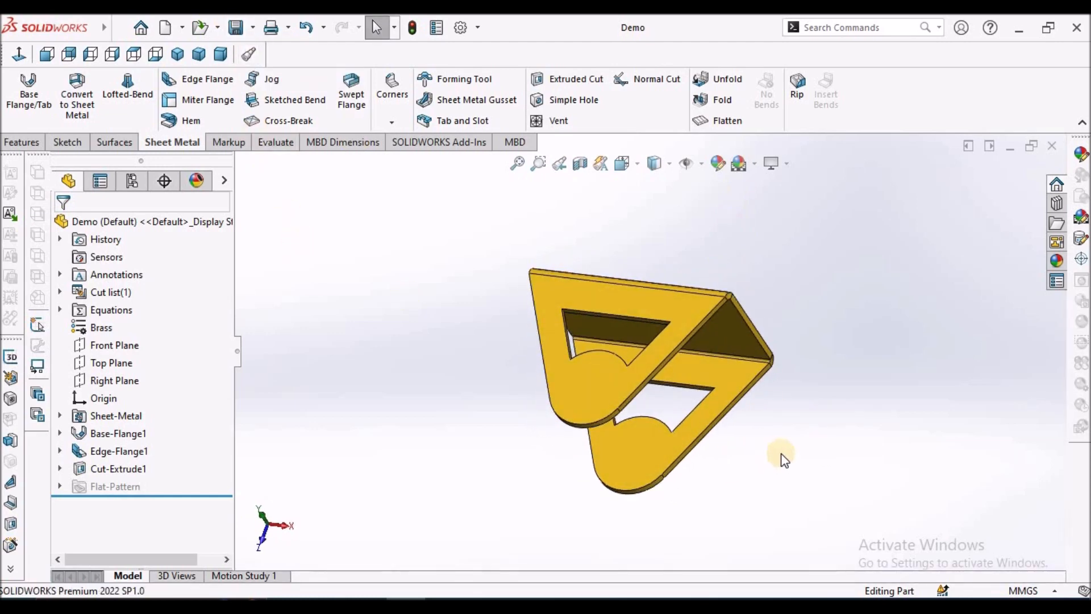
Step: Check the reference drawing and cut a 10 mm diameter simple hole, blind 58 mm deep, into the flange's rounded end
left_click(576, 383)
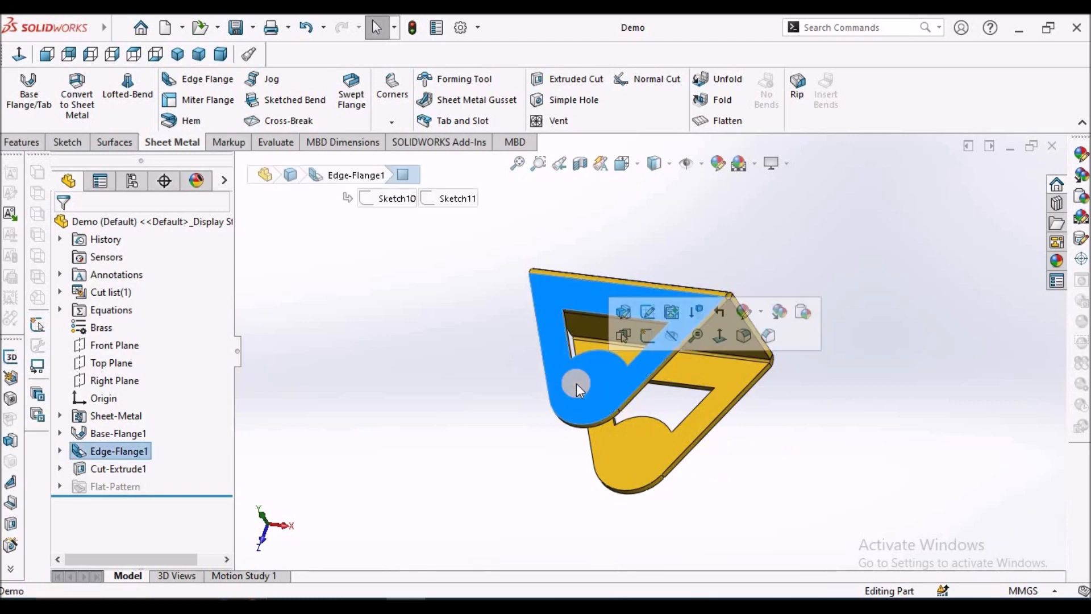
left_click(443, 604)
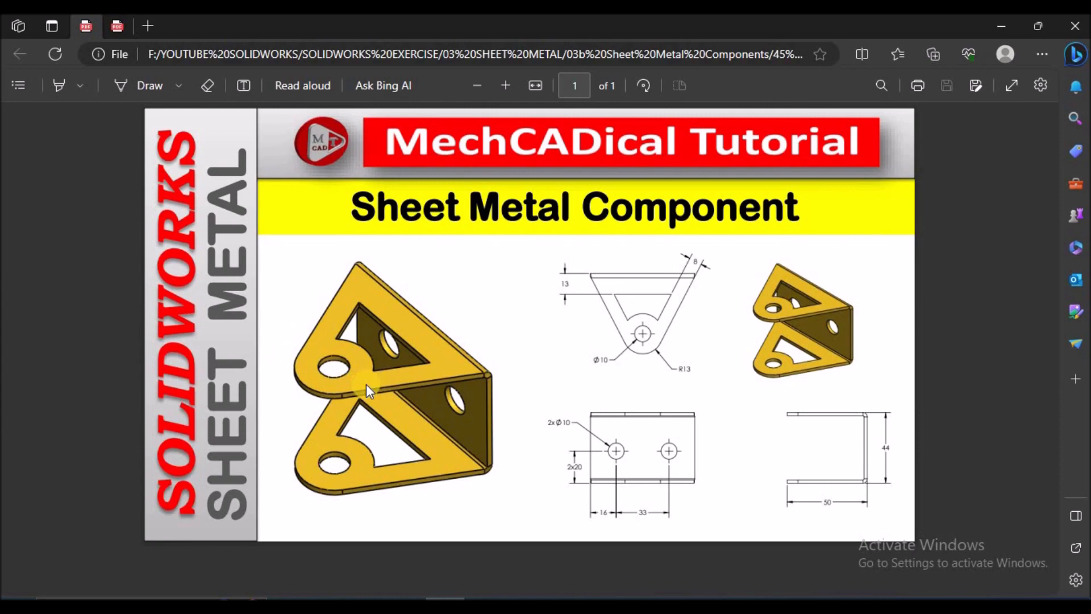
left_click(405, 605)
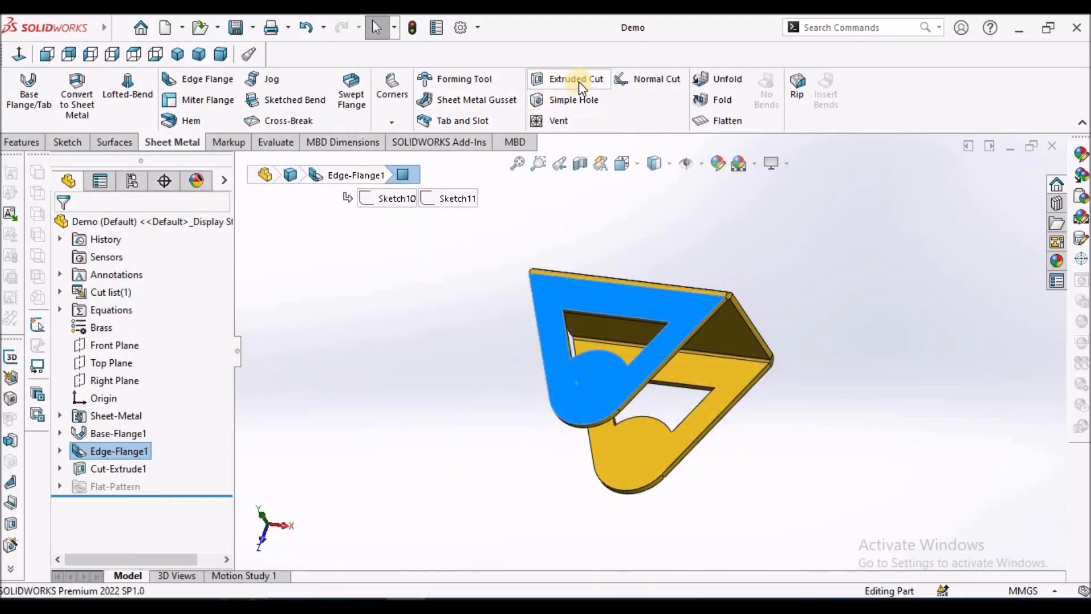
left_click(573, 106)
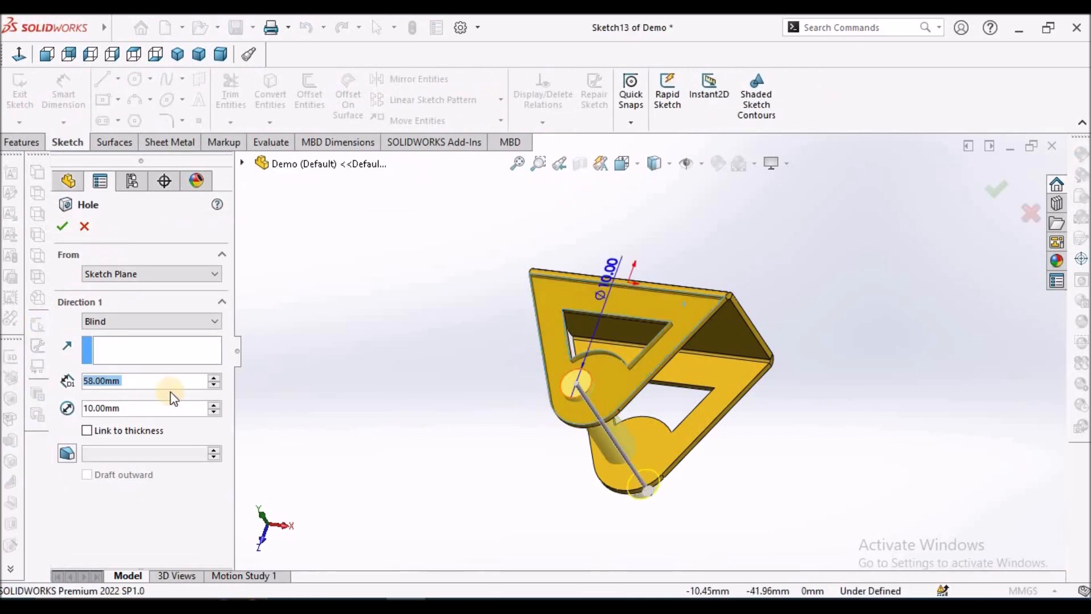
scroll(613, 392, "down", 3)
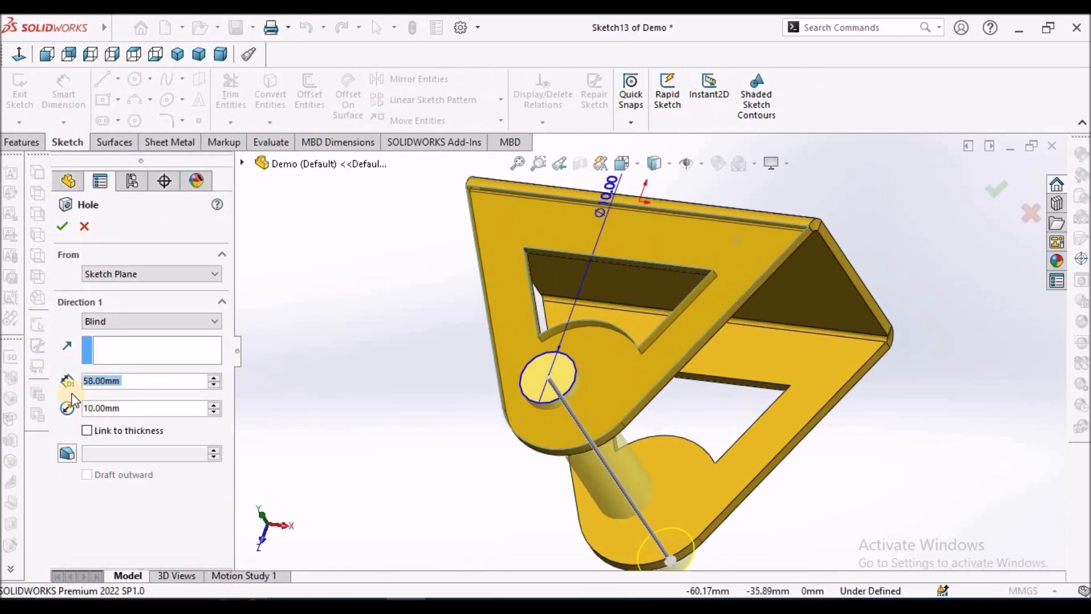
left_click(116, 408)
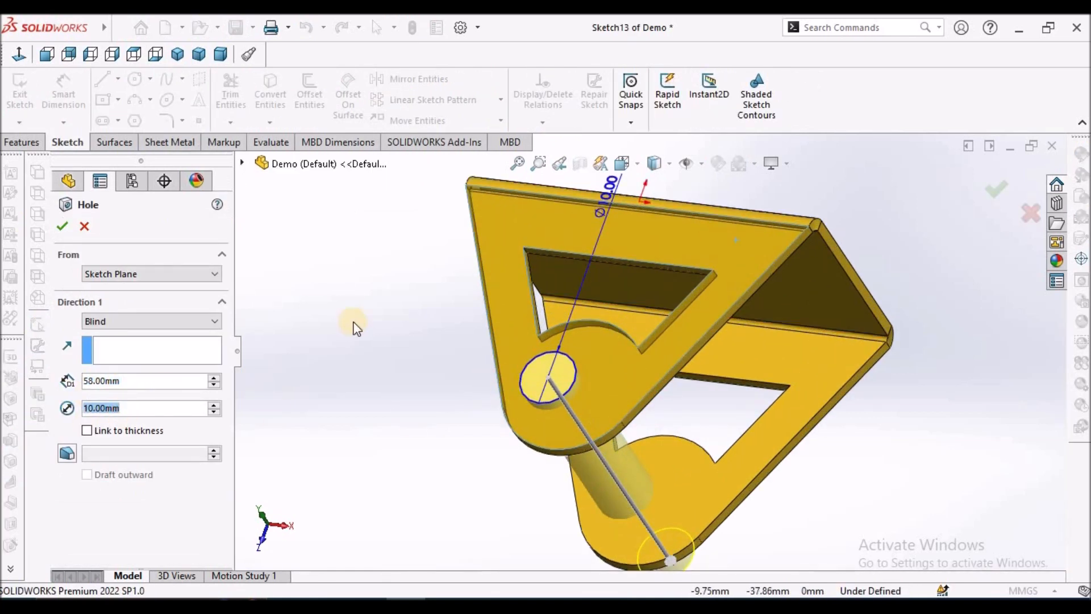
left_click(62, 228)
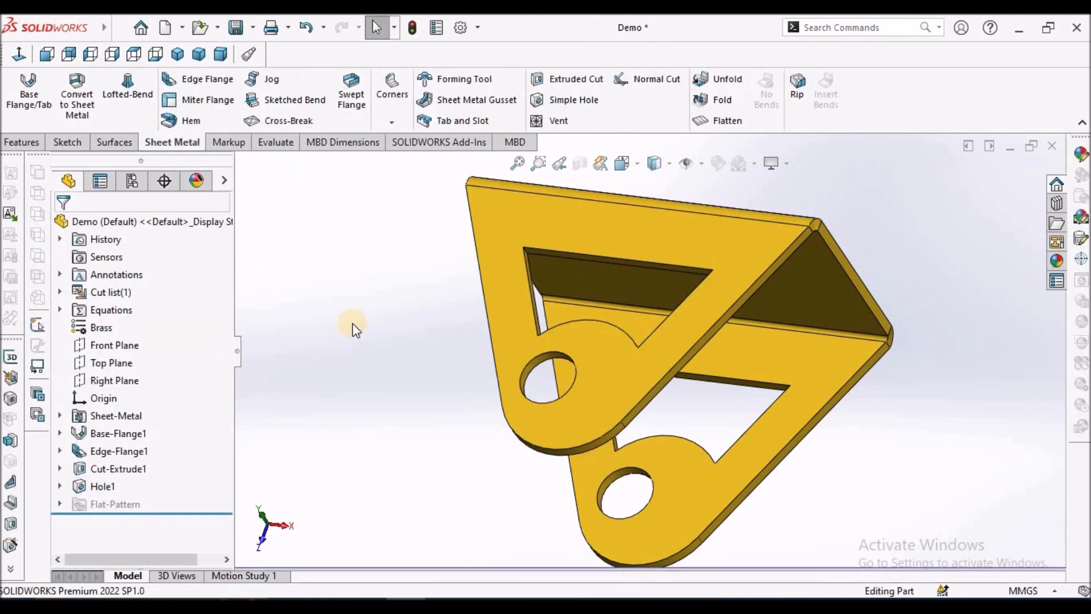
Step: Edit the flange hole's sketch and move the circle's centre onto the centre of the flange's rounded end
left_click(60, 485)
left_click(127, 502)
left_click(141, 454)
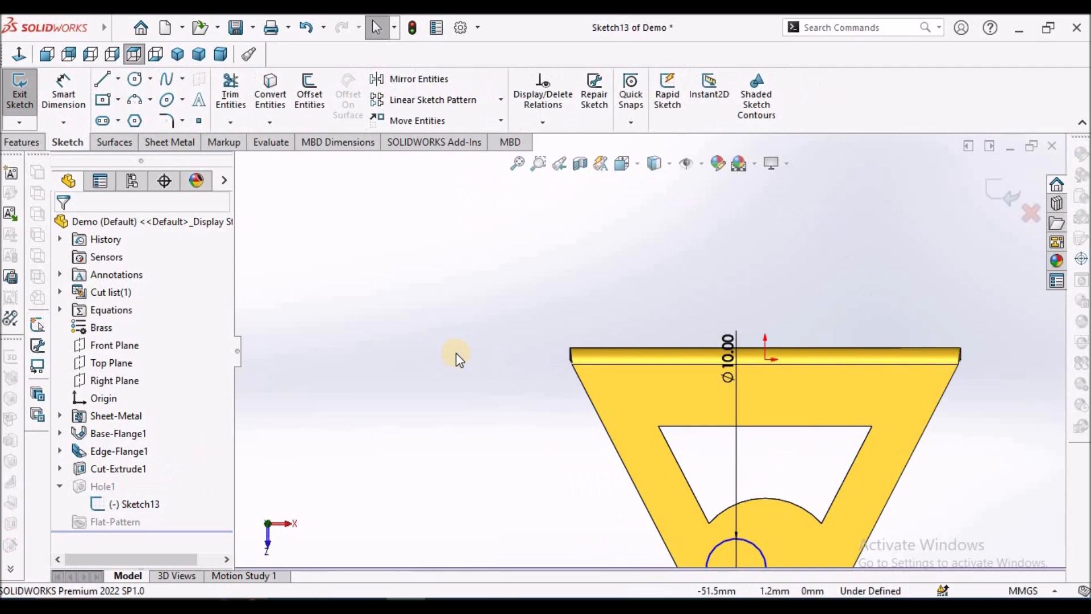
scroll(687, 431, "down", 6)
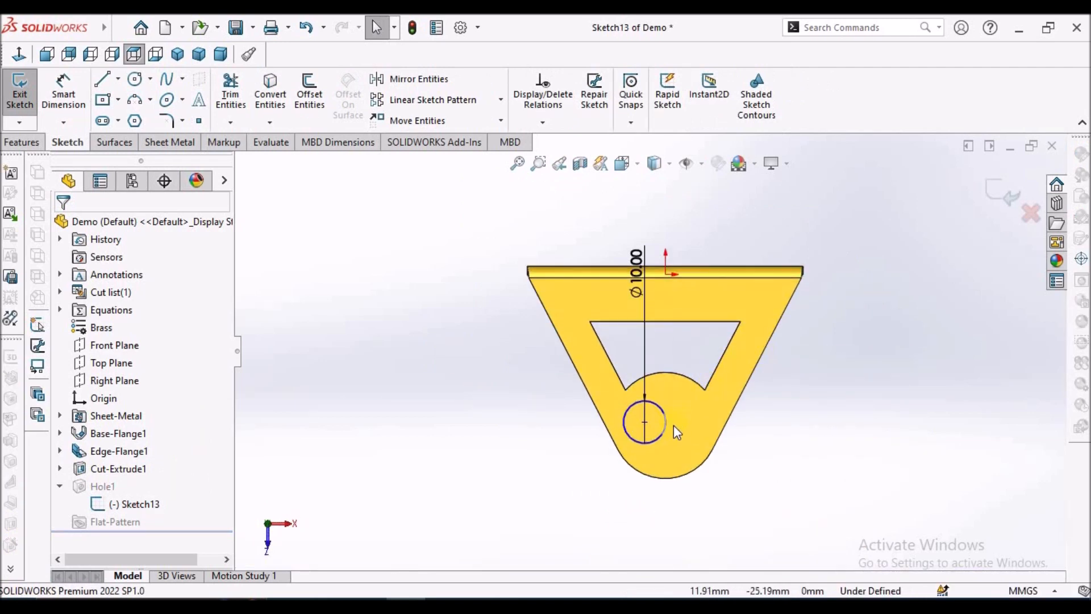
left_click(628, 411)
left_click_drag(631, 412, 664, 427)
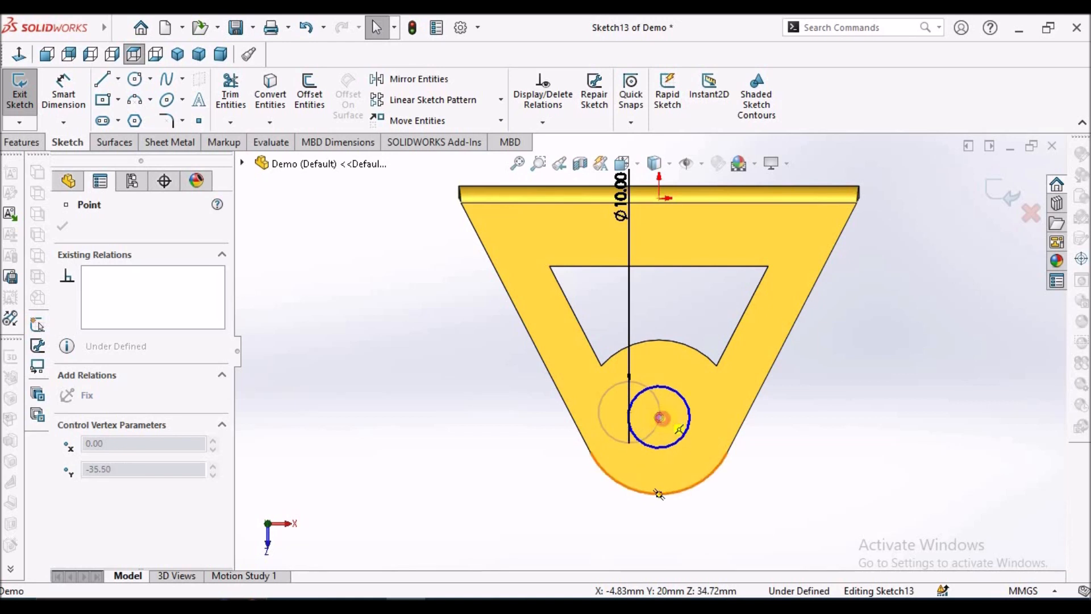
left_click_drag(658, 493, 658, 493)
left_click(798, 429)
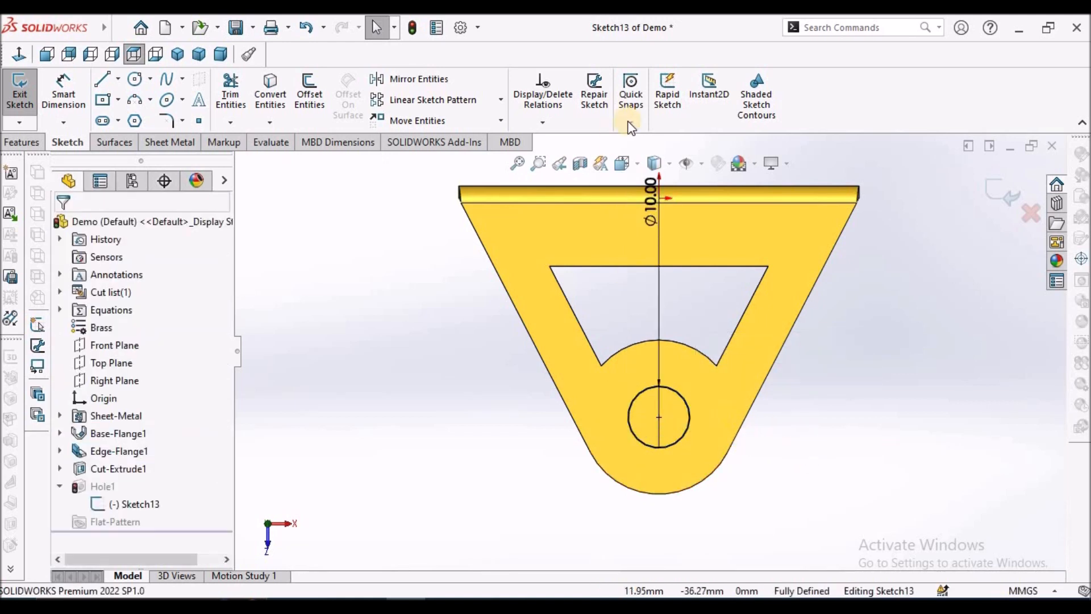
Step: Reposition the circle's diameter dimension outside the flange's rounded end and exit the sketch
left_click_drag(652, 217, 574, 497)
left_click(798, 409)
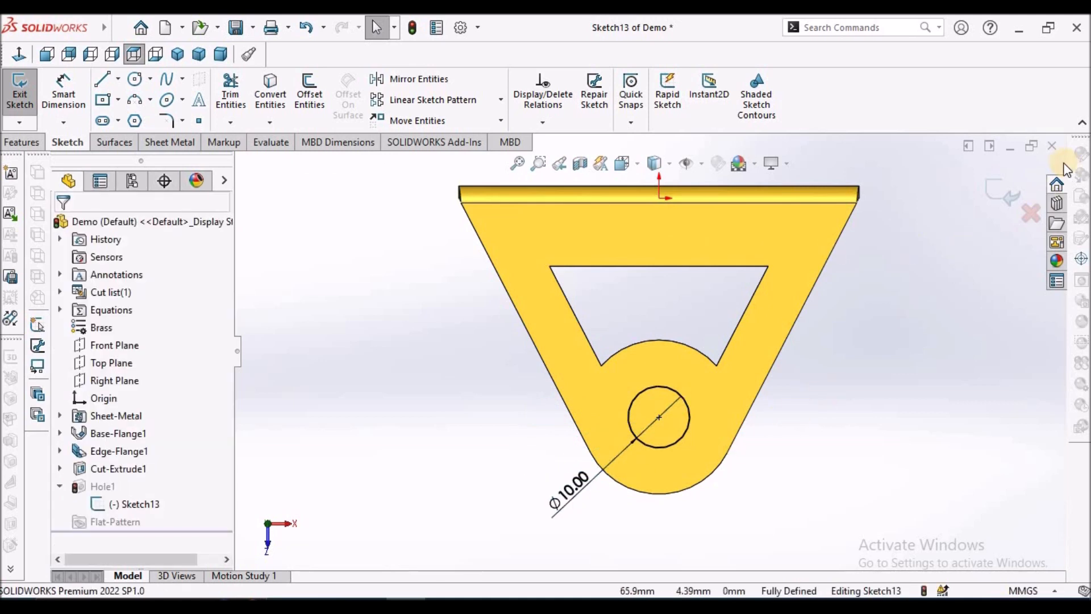
left_click(998, 188)
Step: Edit the flange hole feature and change its end condition from Blind to Through All
mouse_move(779, 402)
middle_mouse_down()
mouse_move(734, 176)
mouse_move(710, 163)
mouse_move(727, 278)
middle_mouse_up()
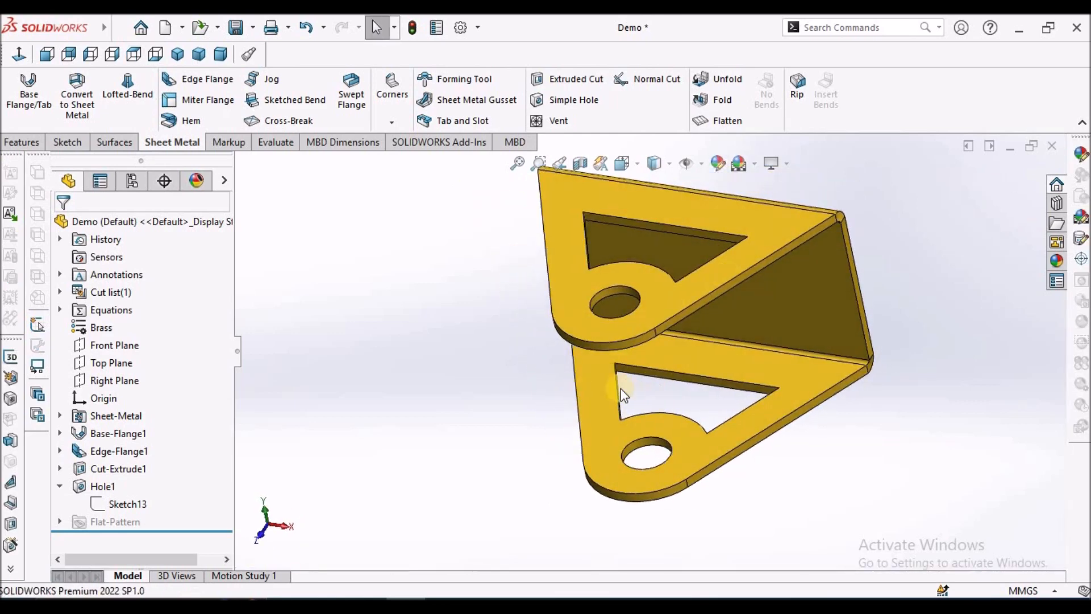
right_click(102, 486)
left_click(119, 244)
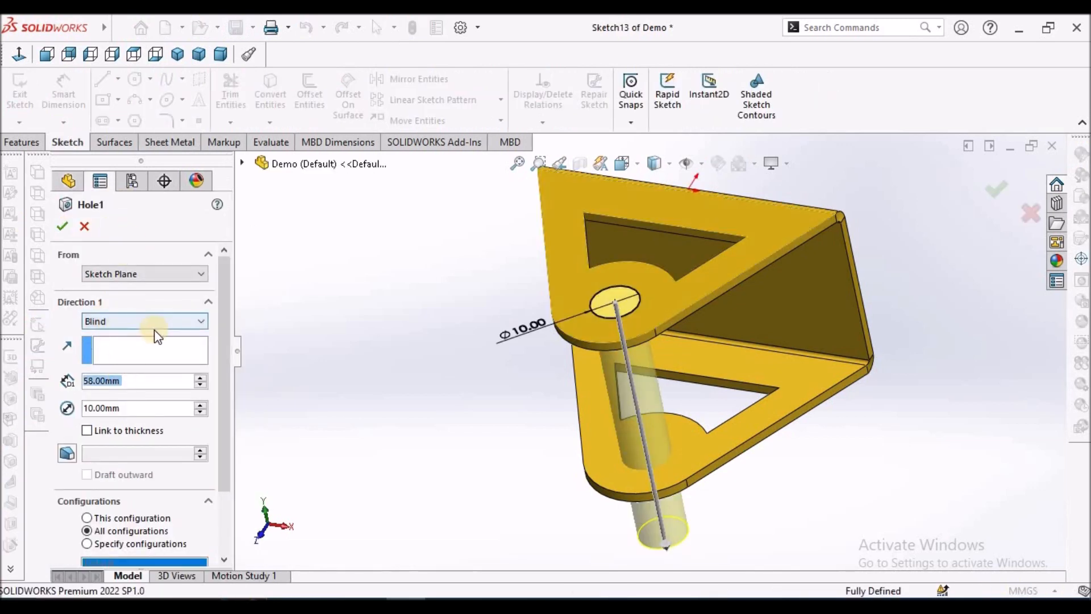
left_click(195, 320)
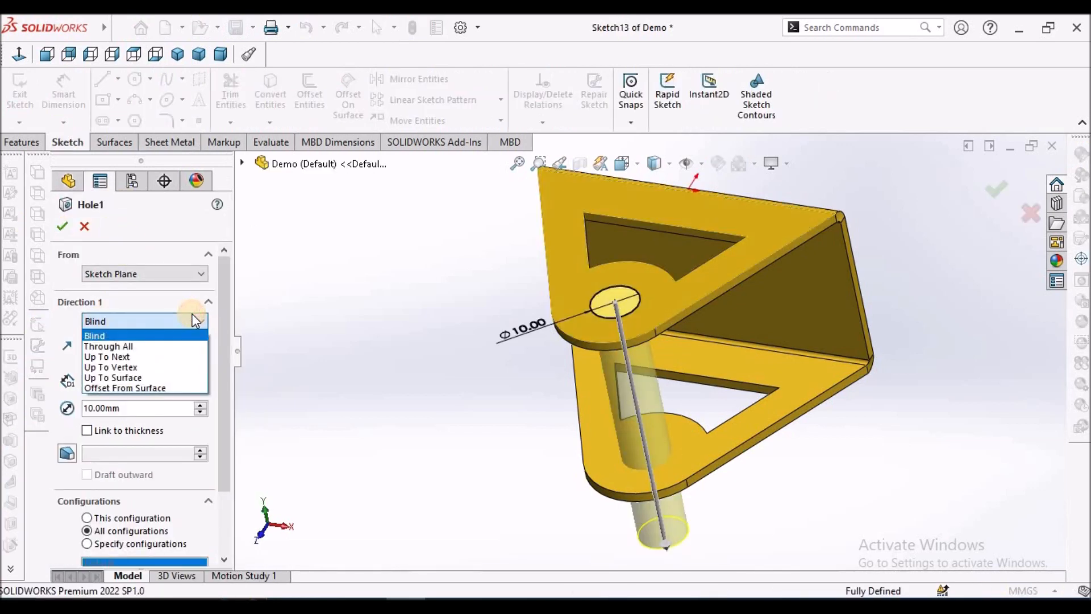
left_click(156, 347)
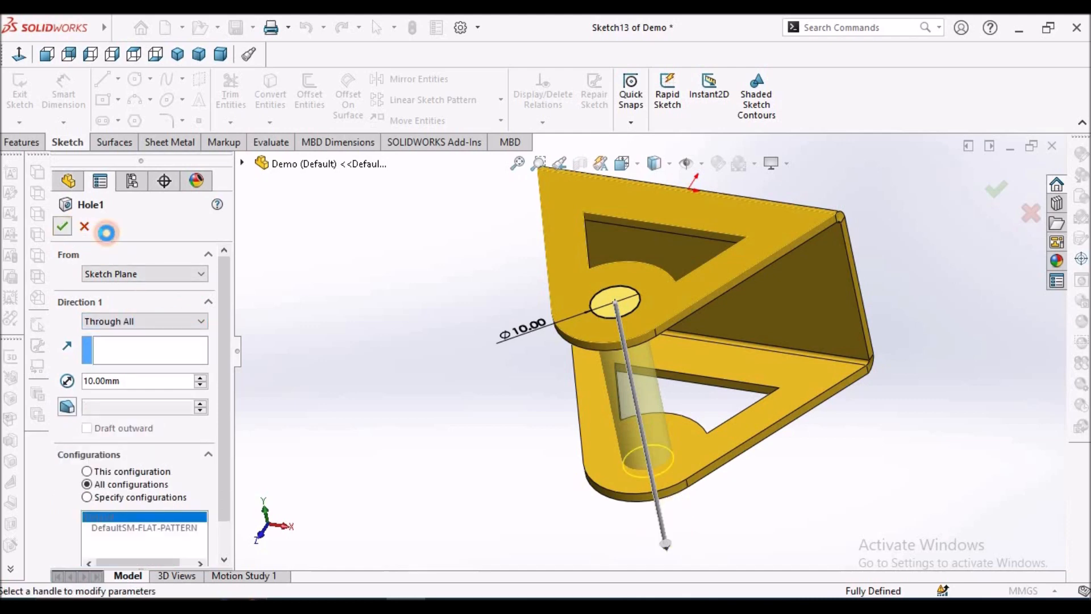
left_click(67, 228)
Step: Check the reference drawing and add a 10 mm diameter simple hole, blind 58 mm deep, on the outer face of the base flange
scroll(682, 324, "down", 3)
middle_click_drag(707, 292, 715, 392)
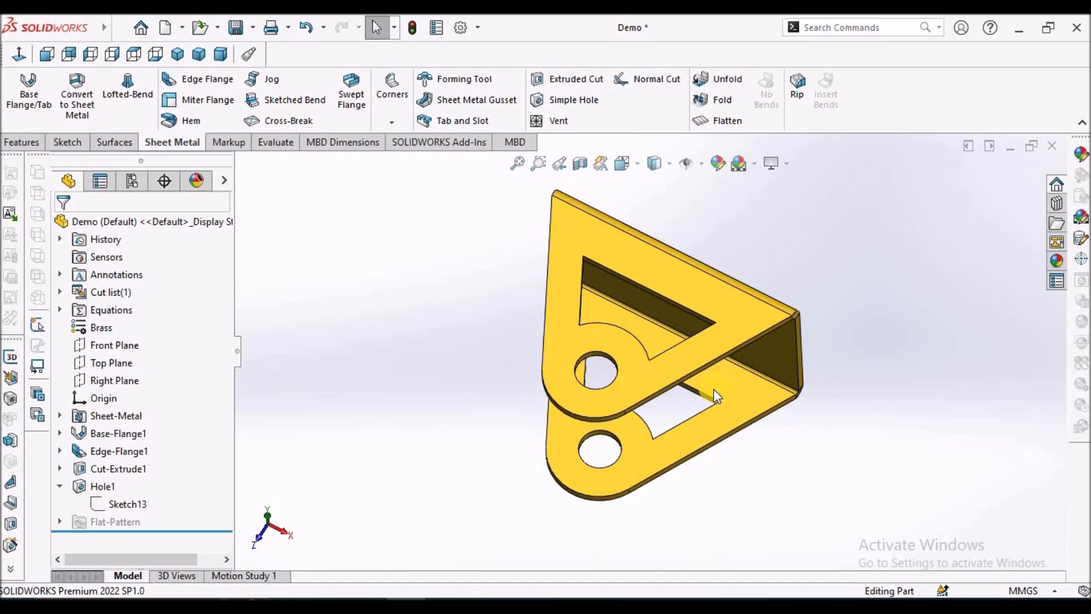
middle_click_drag(721, 343, 561, 329)
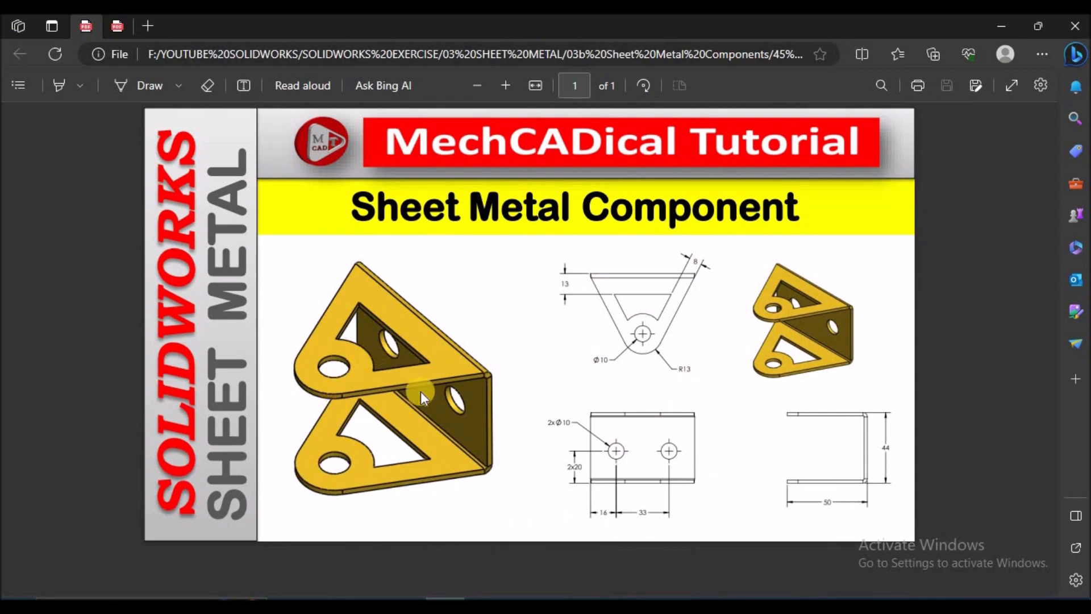
left_click(448, 591)
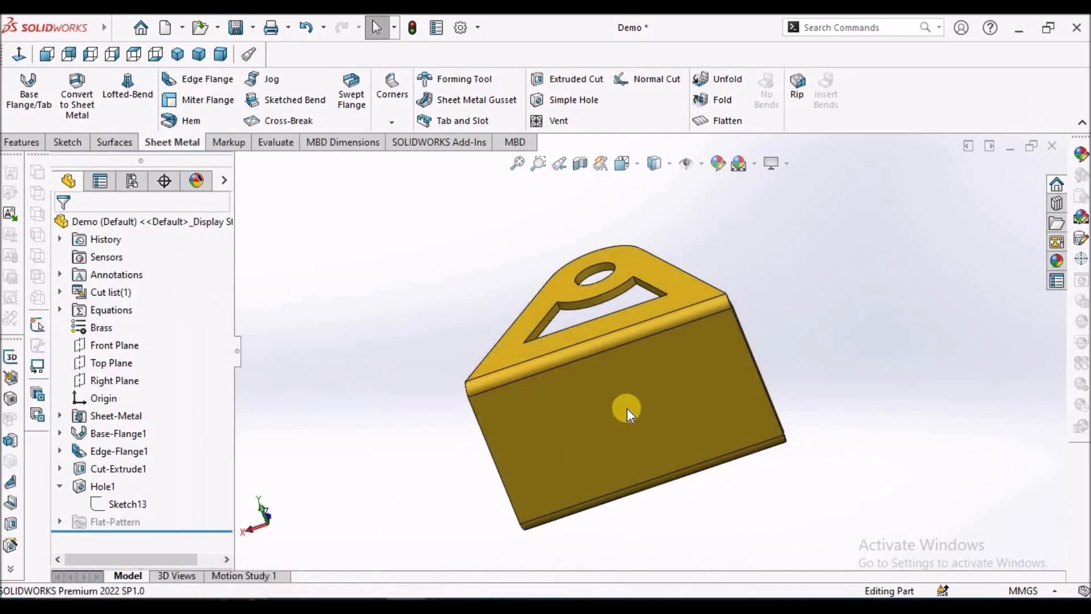
left_click(626, 408)
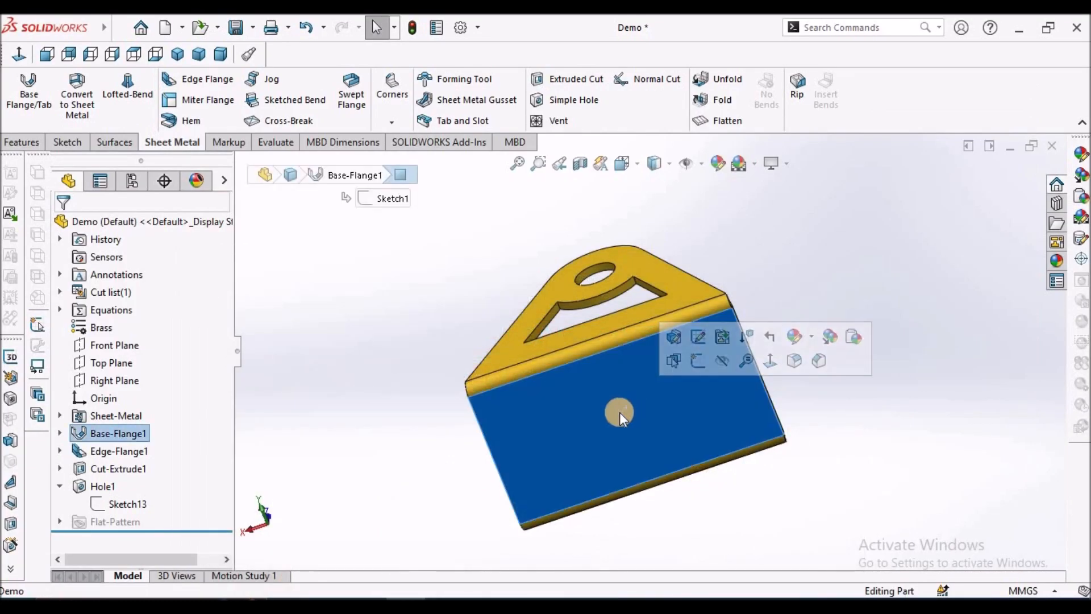
left_click(66, 143)
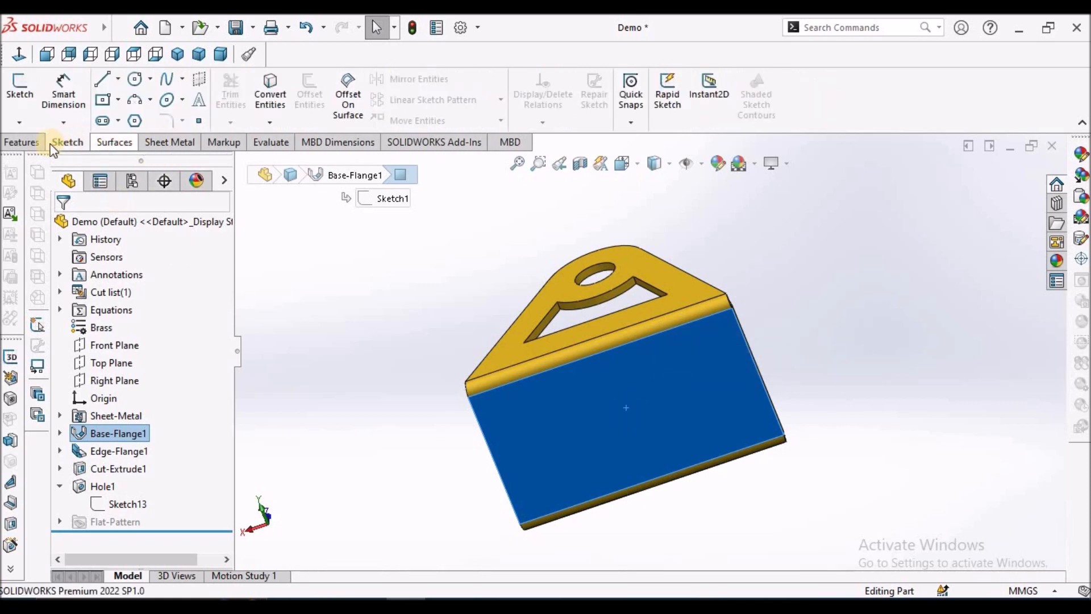
left_click(165, 142)
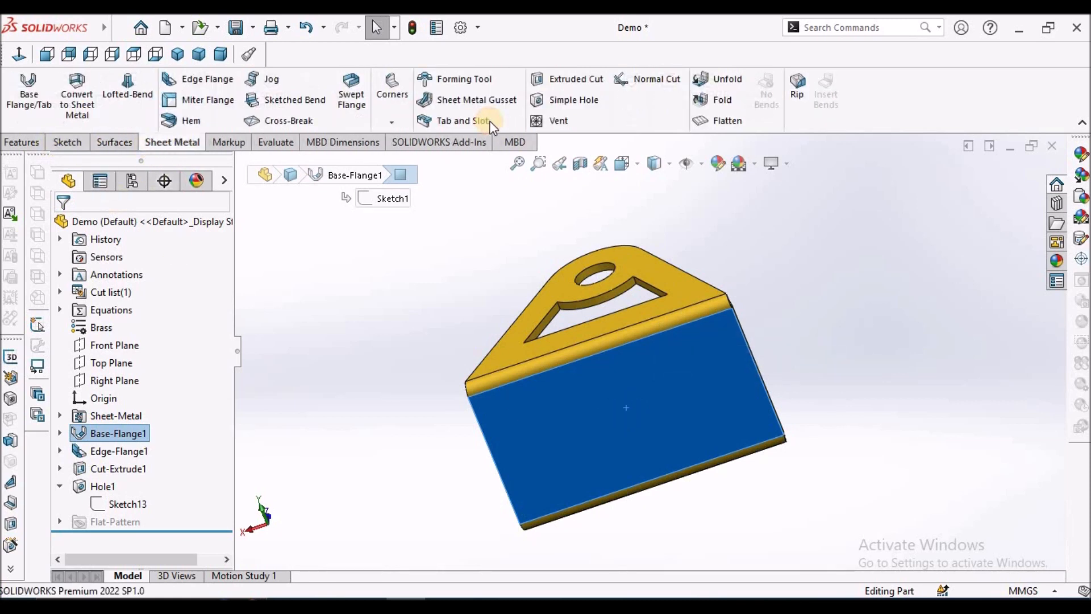
left_click(543, 99)
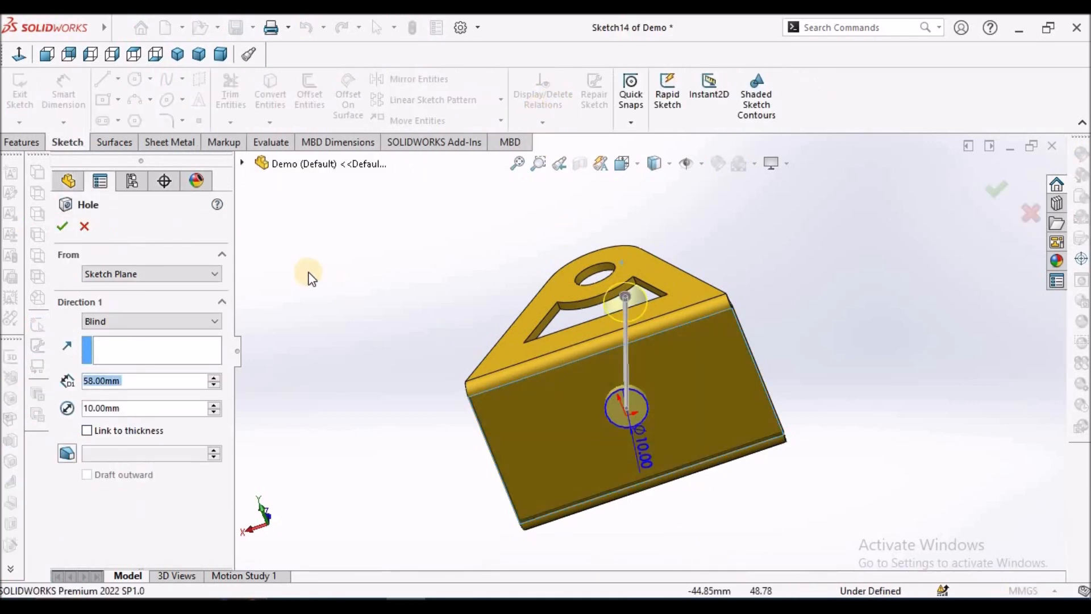
left_click(62, 227)
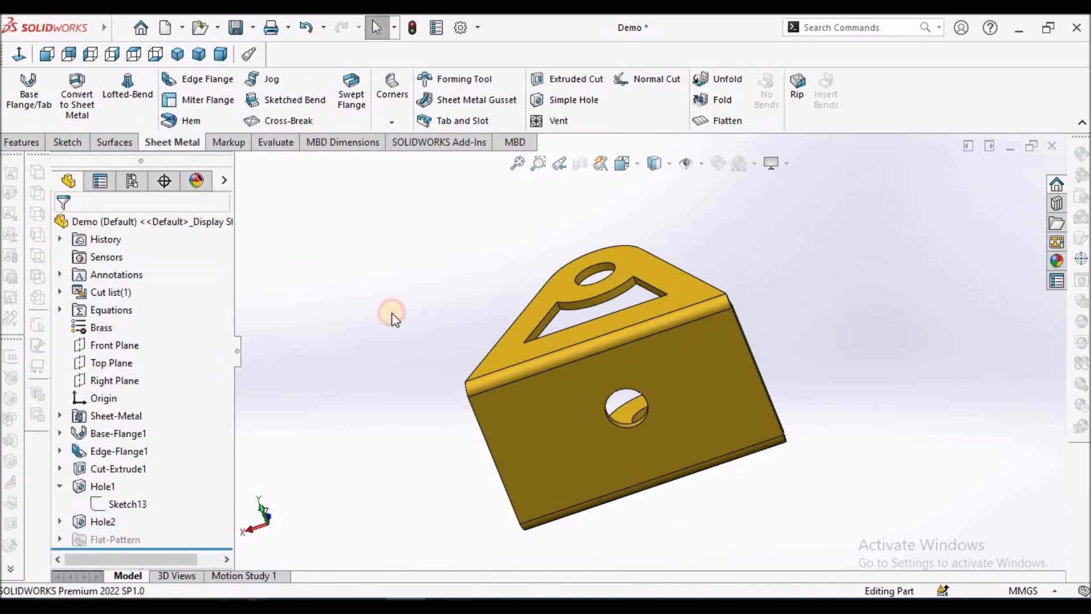
Step: Edit the base flange hole's sketch, moving its diameter dimension above the part and its circle toward the face's left edge
left_click(60, 522)
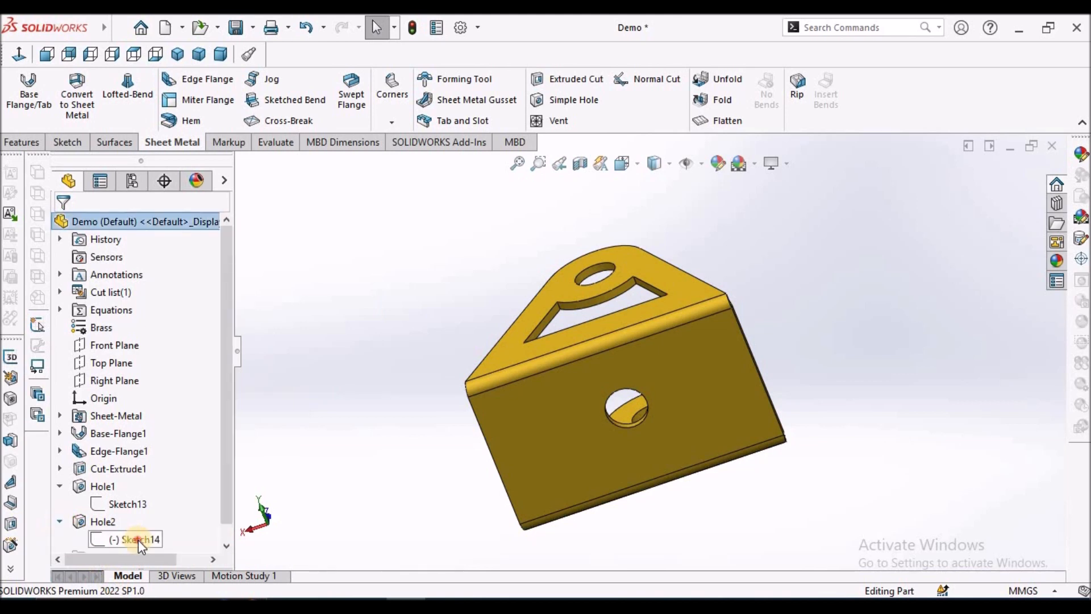
left_click(138, 539)
left_click(151, 492)
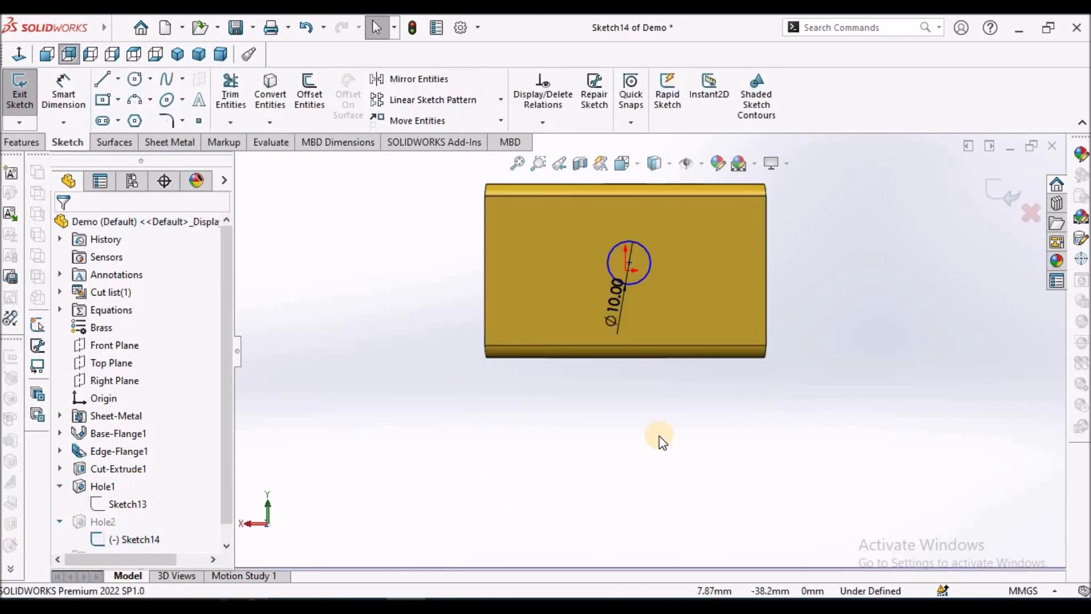
scroll(638, 312, "up", 3)
scroll(636, 349, "down", 4)
left_click_drag(636, 348, 489, 278)
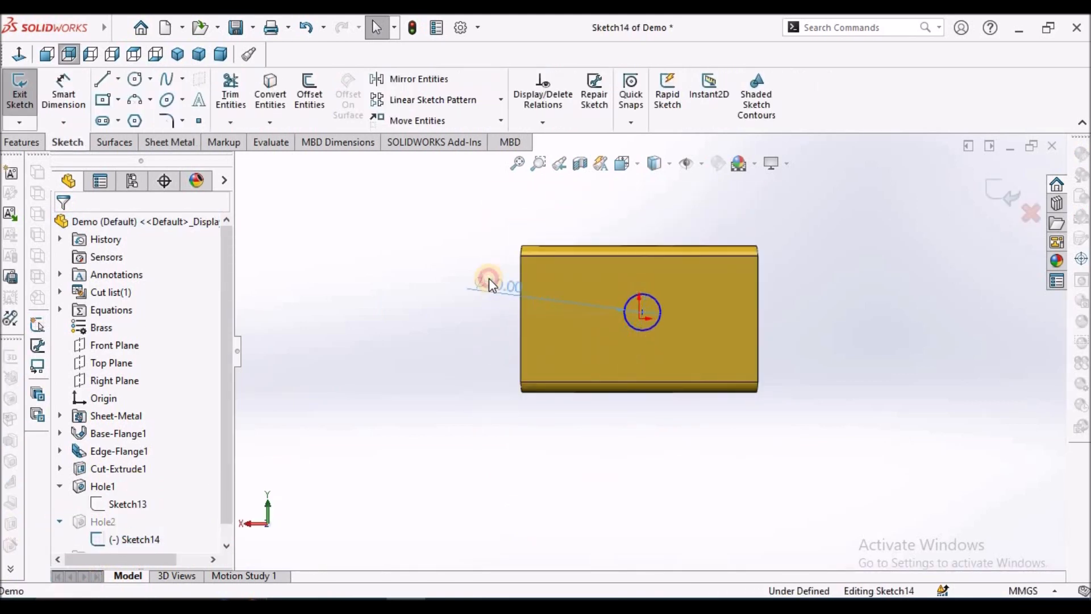
left_click_drag(573, 221, 575, 219)
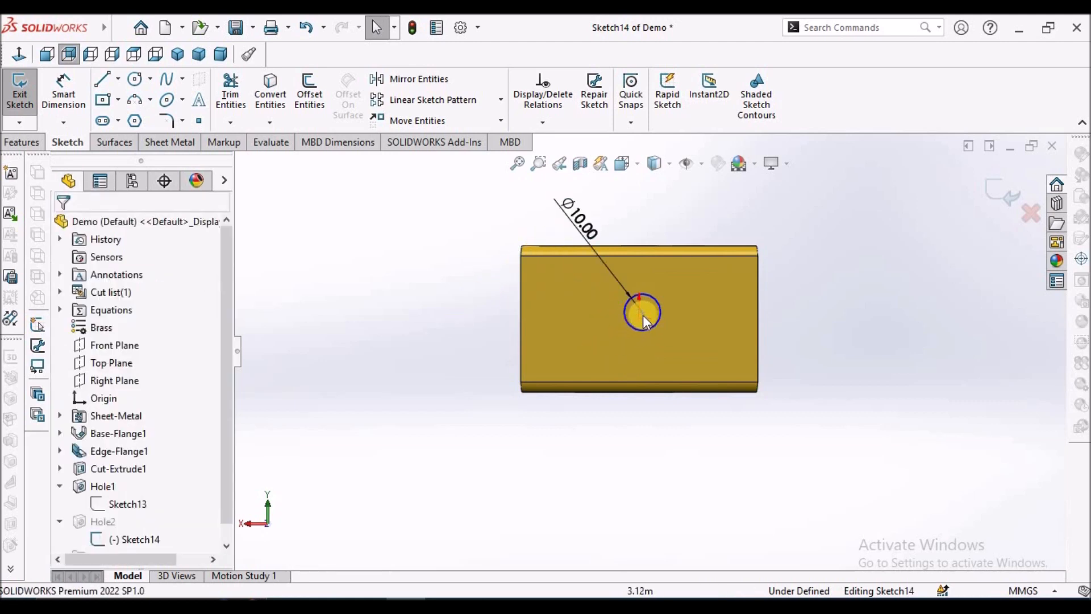
left_click_drag(642, 309, 571, 313)
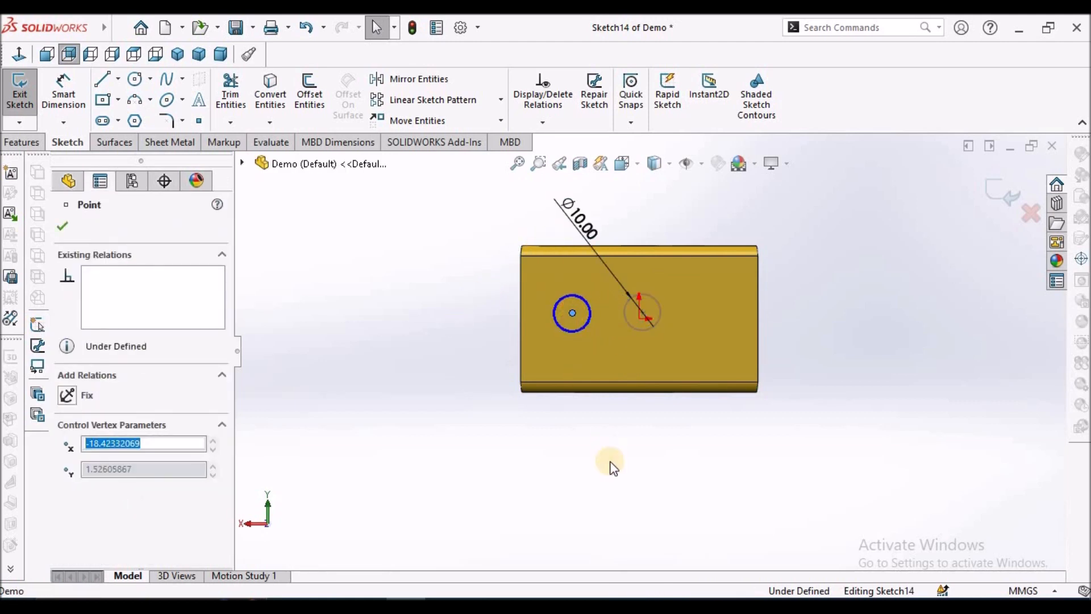
left_click(249, 290)
Step: Dimension the hole centre 16 mm horizontally from the base flange's left edge
left_click(63, 94)
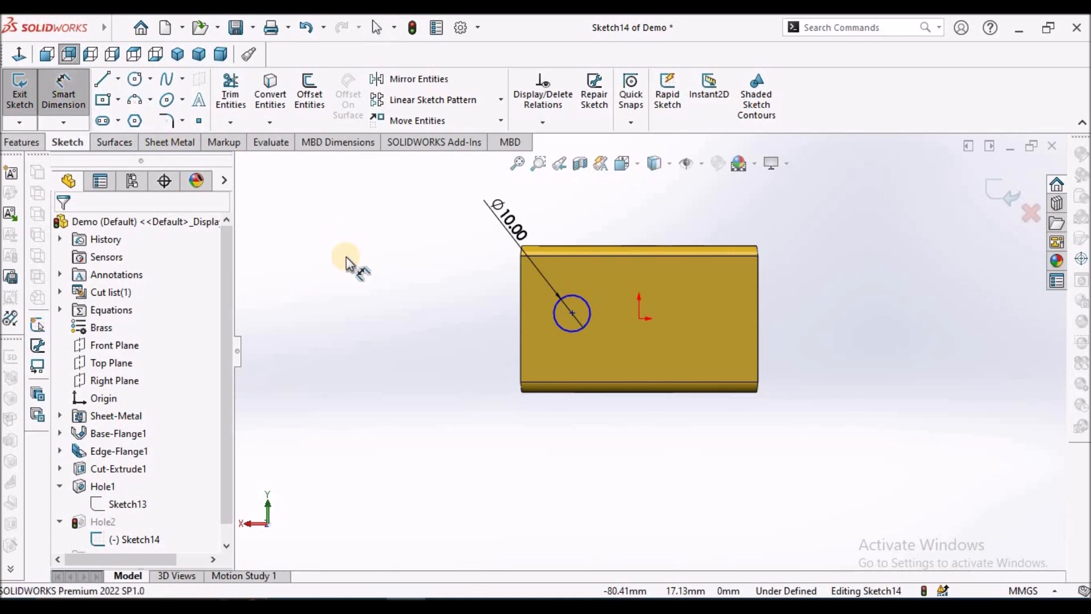
left_click(519, 308)
left_click(572, 312)
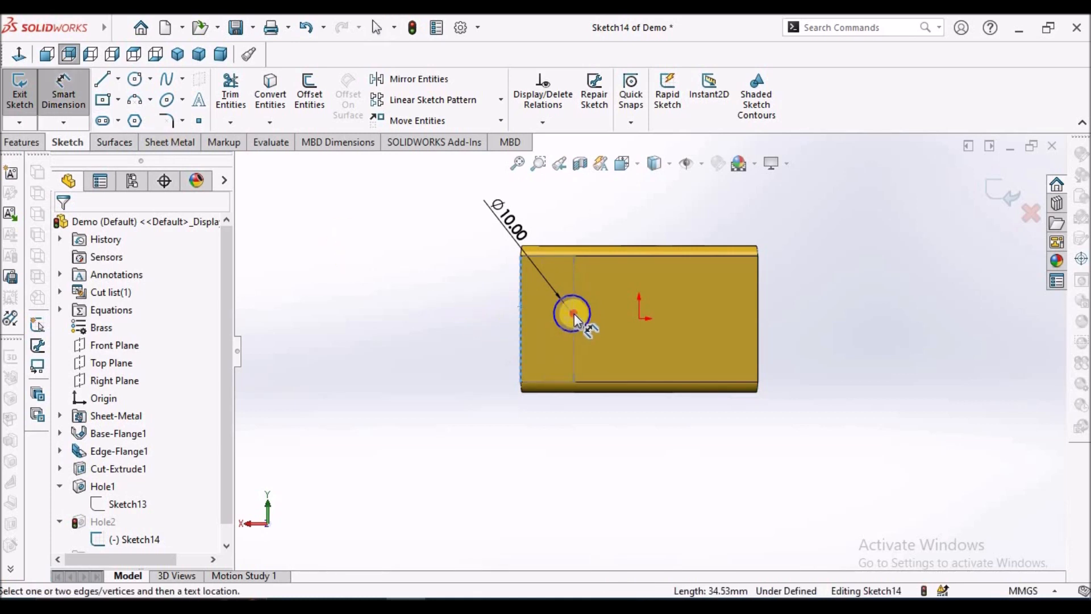
left_click(558, 468)
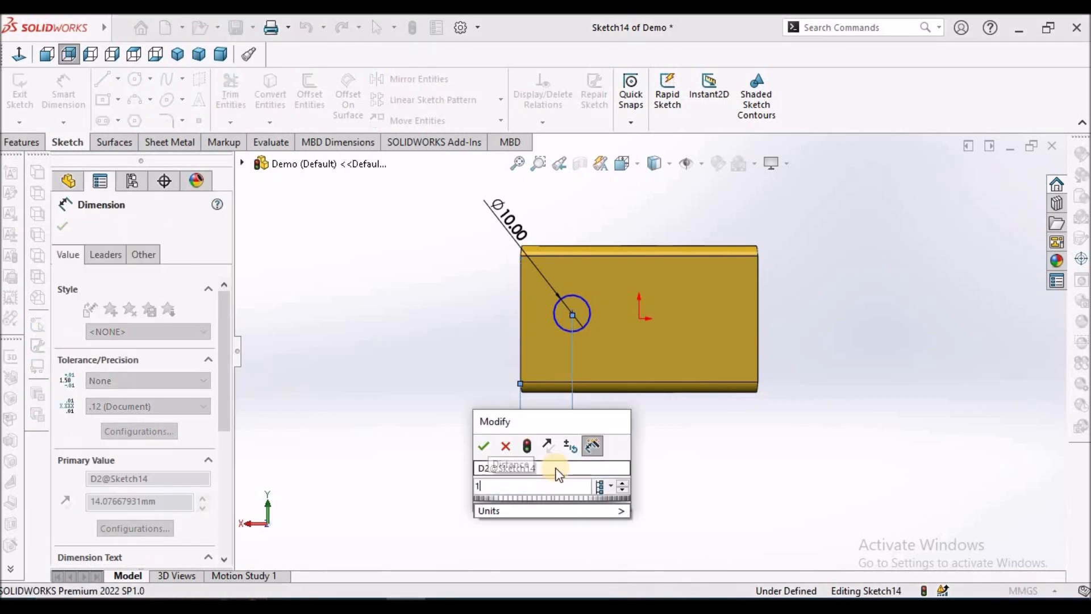
key("Return")
left_click(669, 447)
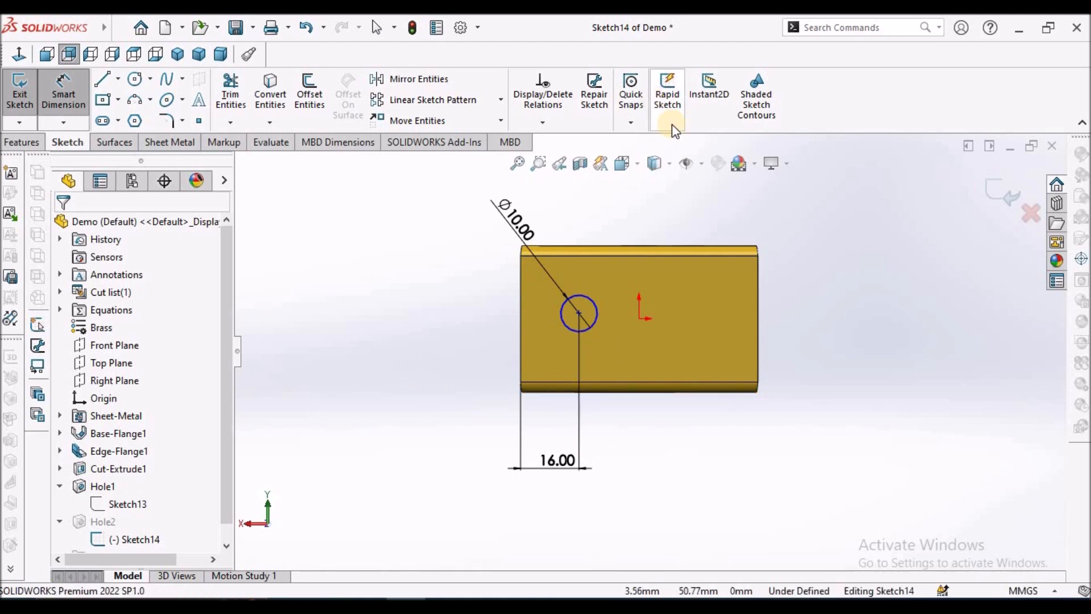
Step: Switch the model to wireframe display and dimension the hole centre 20 mm vertically from the bracket's lower edge
left_click(671, 162)
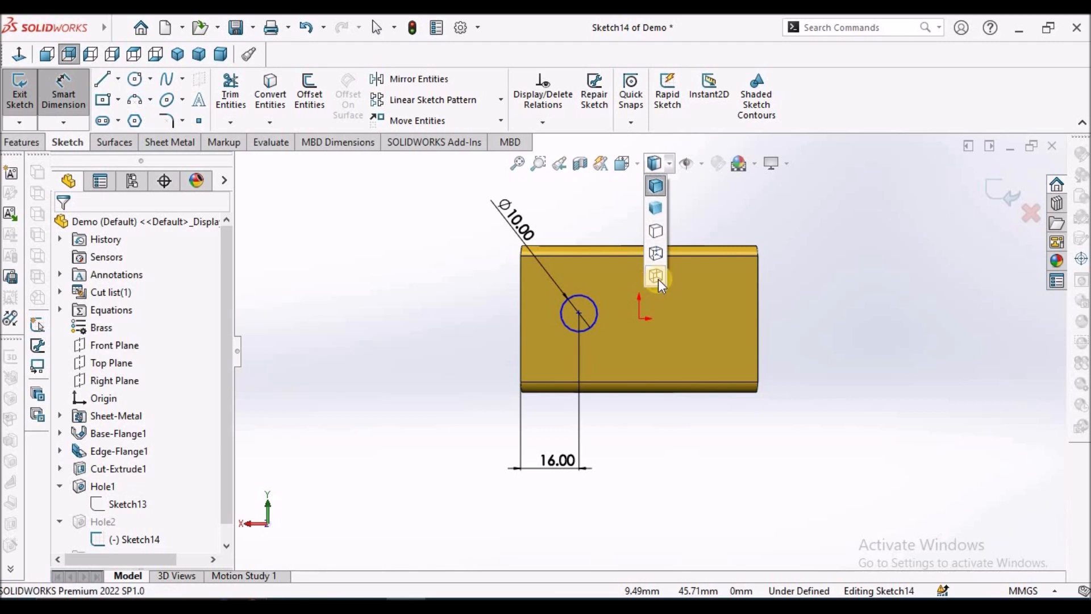
left_click(655, 276)
left_click(555, 375)
left_click(579, 312)
left_click(444, 348)
type("20")
key("Return")
left_click(61, 227)
scroll(595, 324, "down", 3)
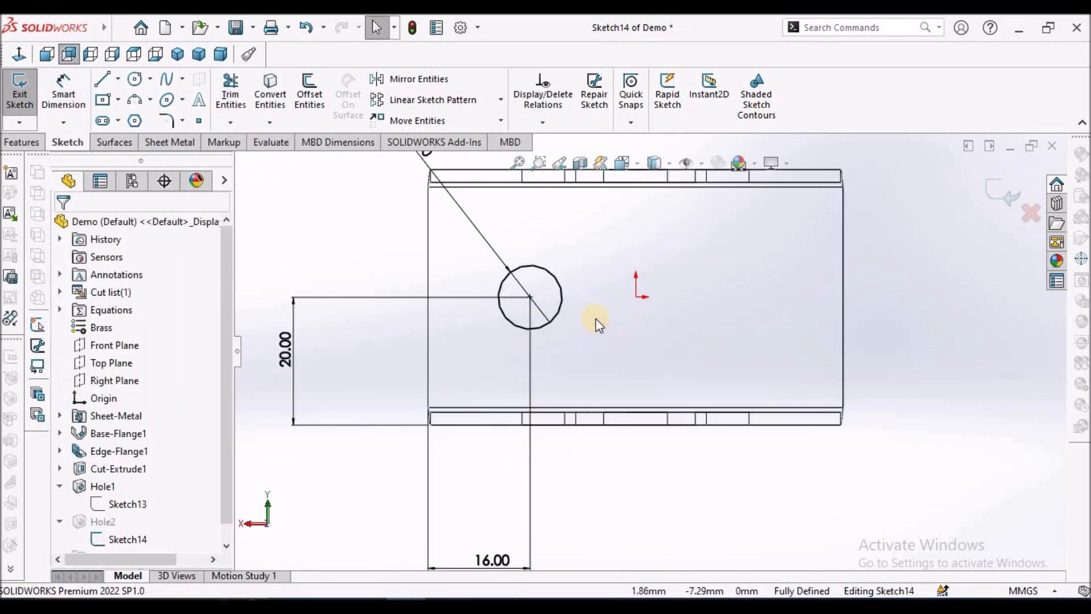
left_click(532, 299)
left_click(638, 301, "ctrl")
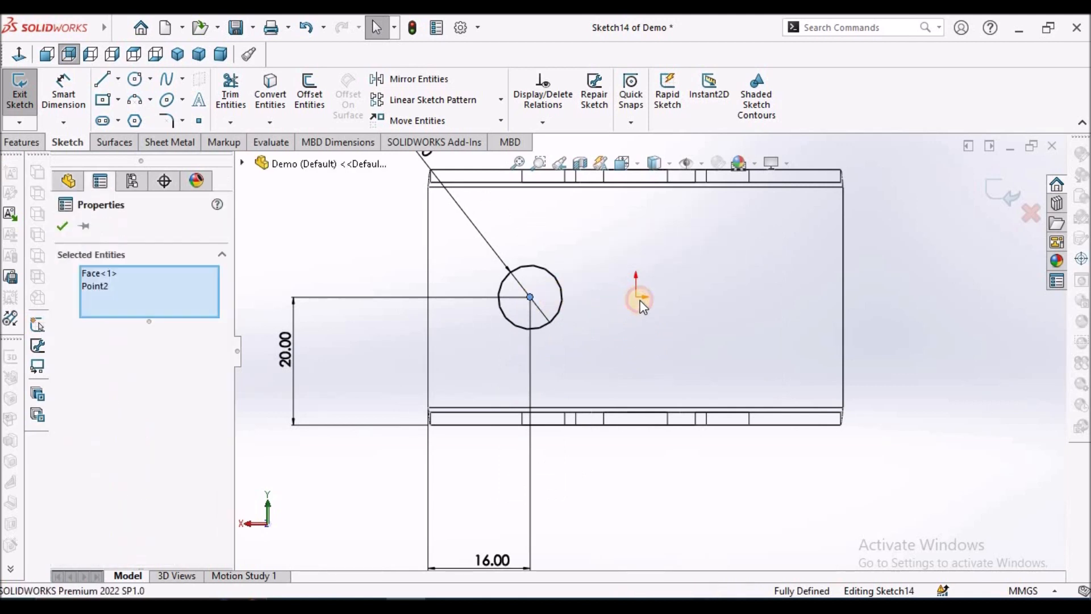
left_click(637, 297, "ctrl")
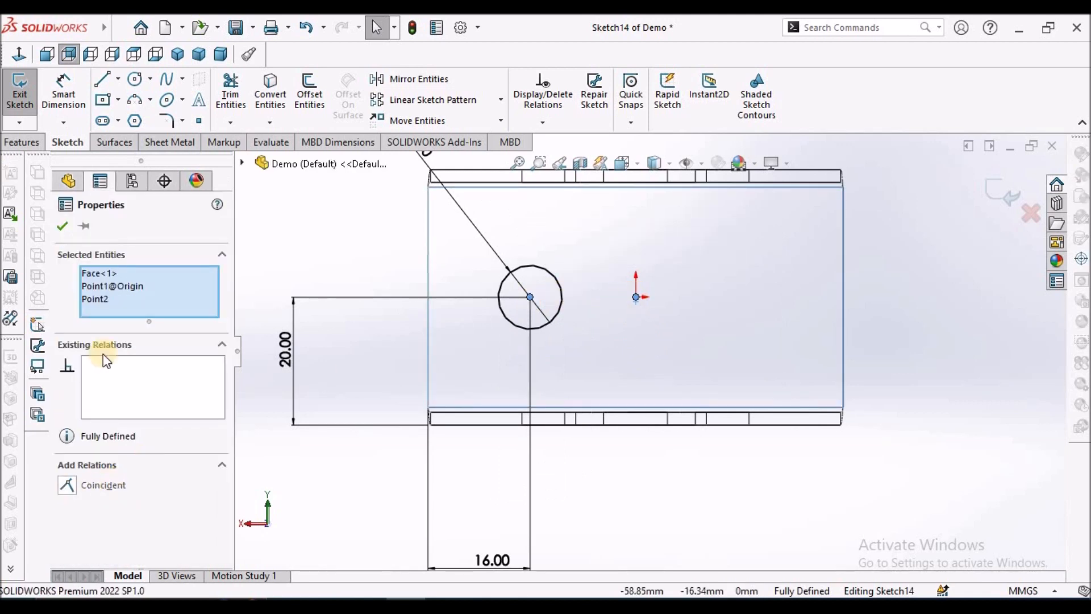
left_click(327, 243)
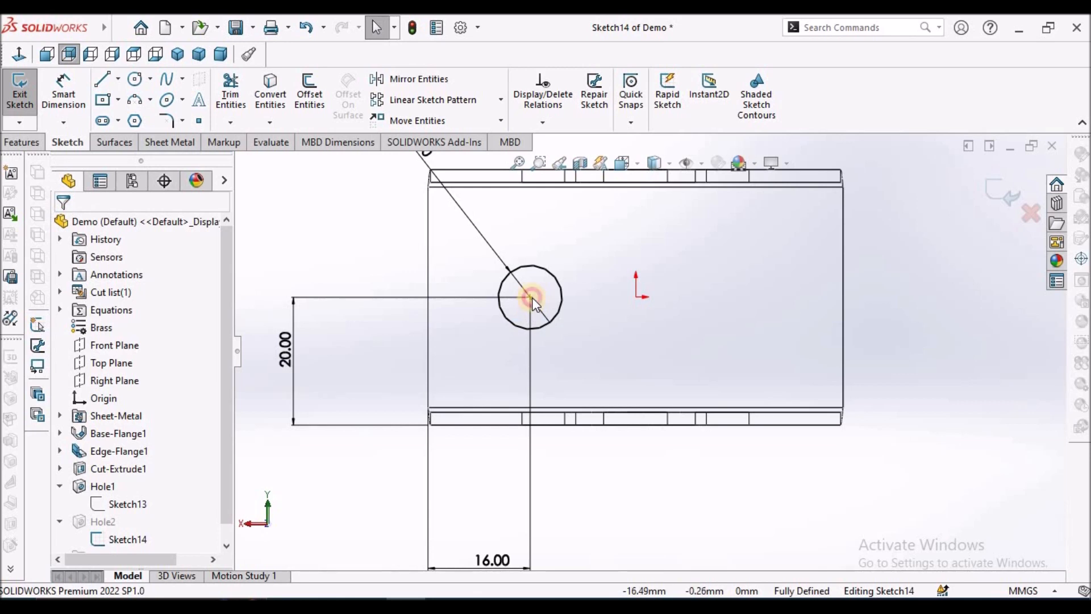
left_click(529, 298)
left_click(636, 296, "ctrl")
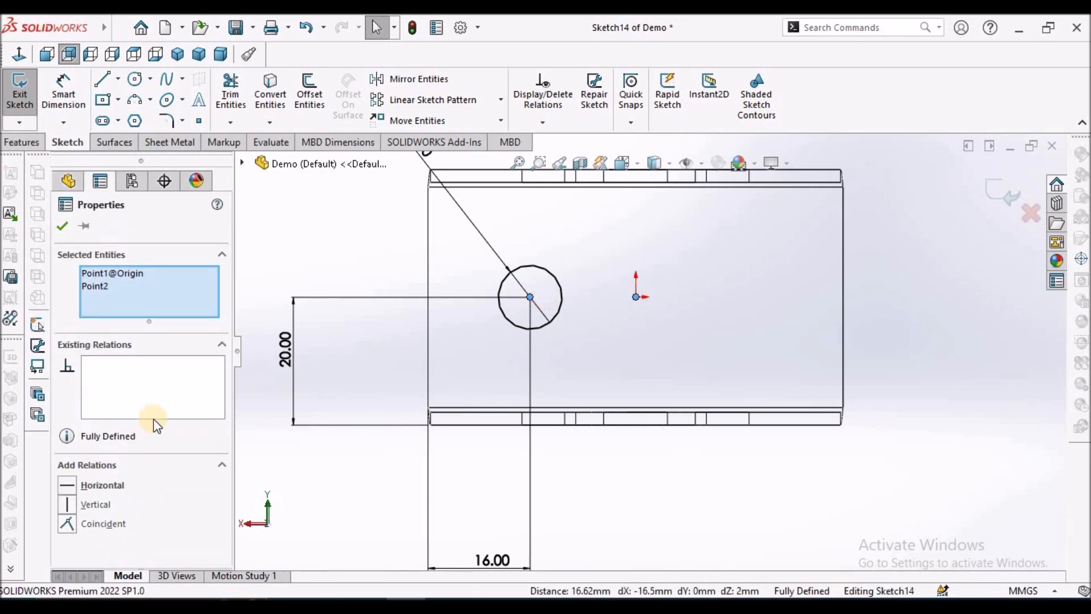
left_click(301, 250)
Step: Move the 20 mm dimension slightly closer to the part and draw a vertical construction centerline downward from the origin
left_click_drag(293, 341, 311, 315)
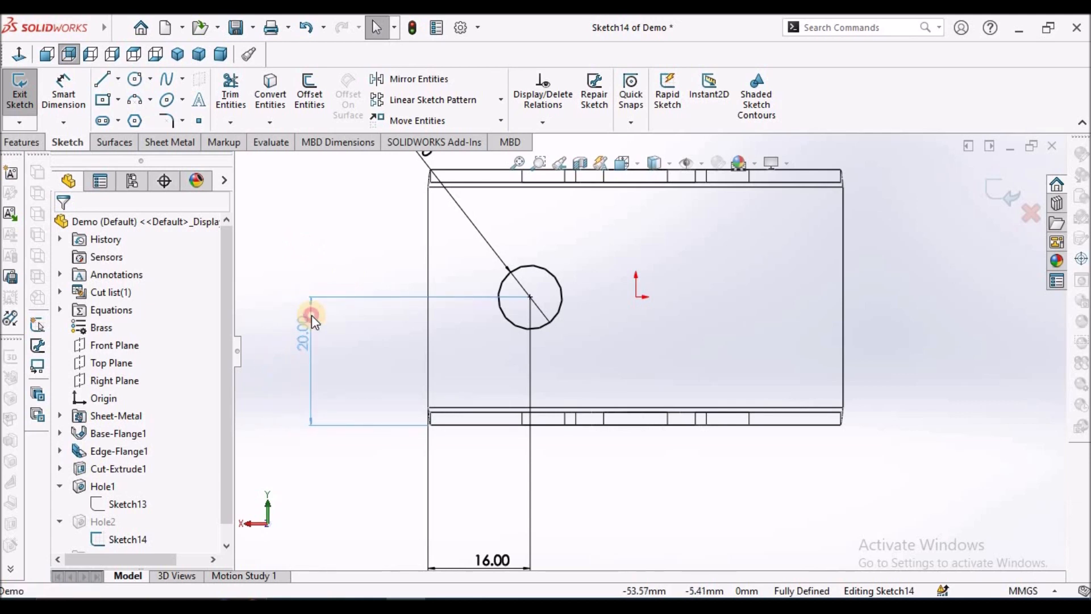
left_click(322, 219)
scroll(571, 347, "up", 3)
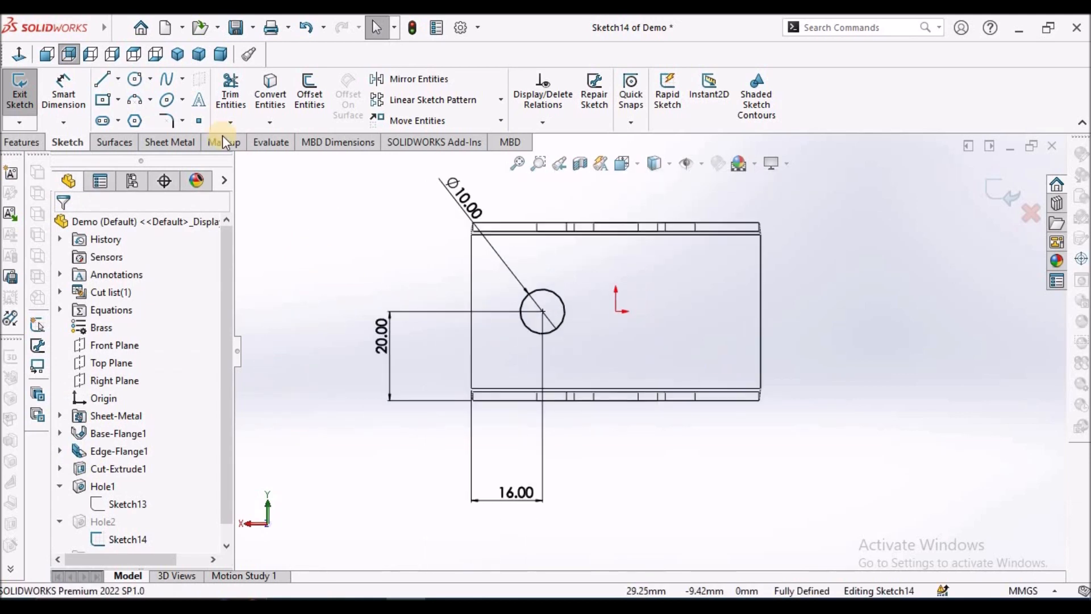
left_click(117, 79)
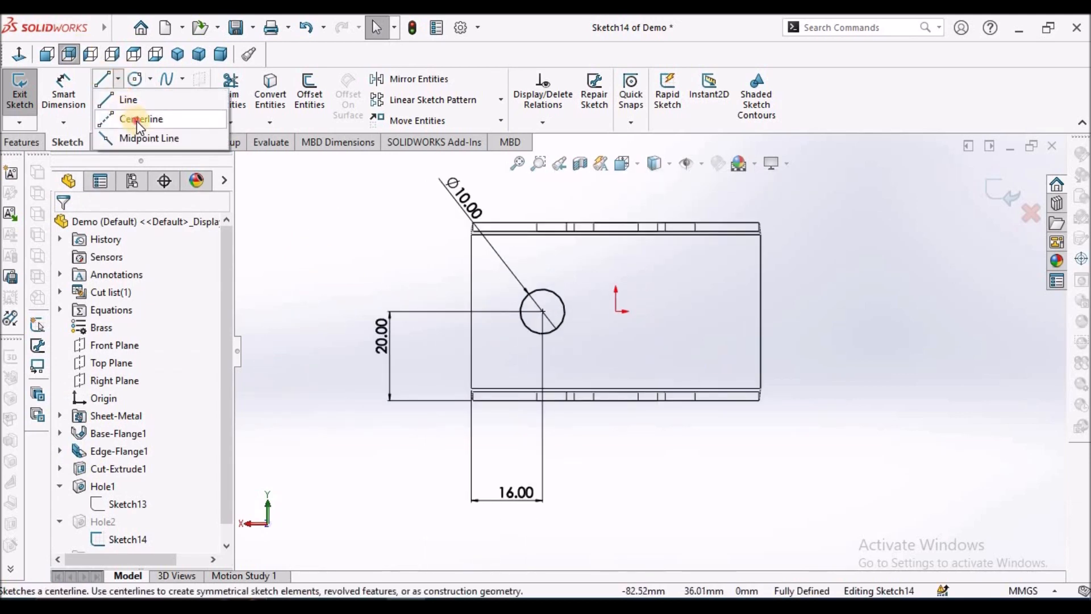
left_click(137, 118)
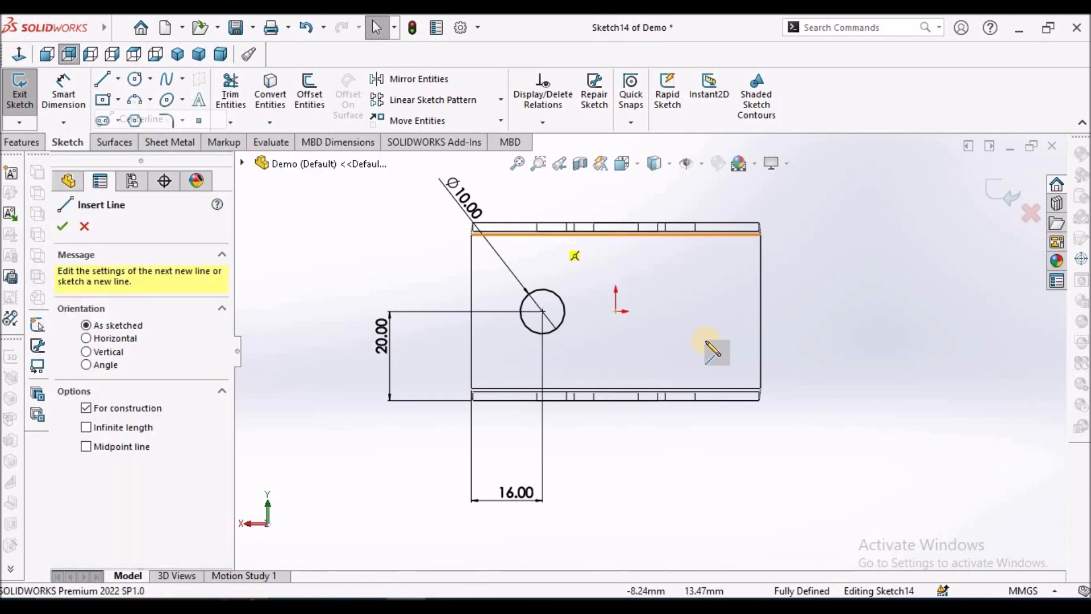
left_click(616, 311)
left_click(616, 363)
right_click(640, 427)
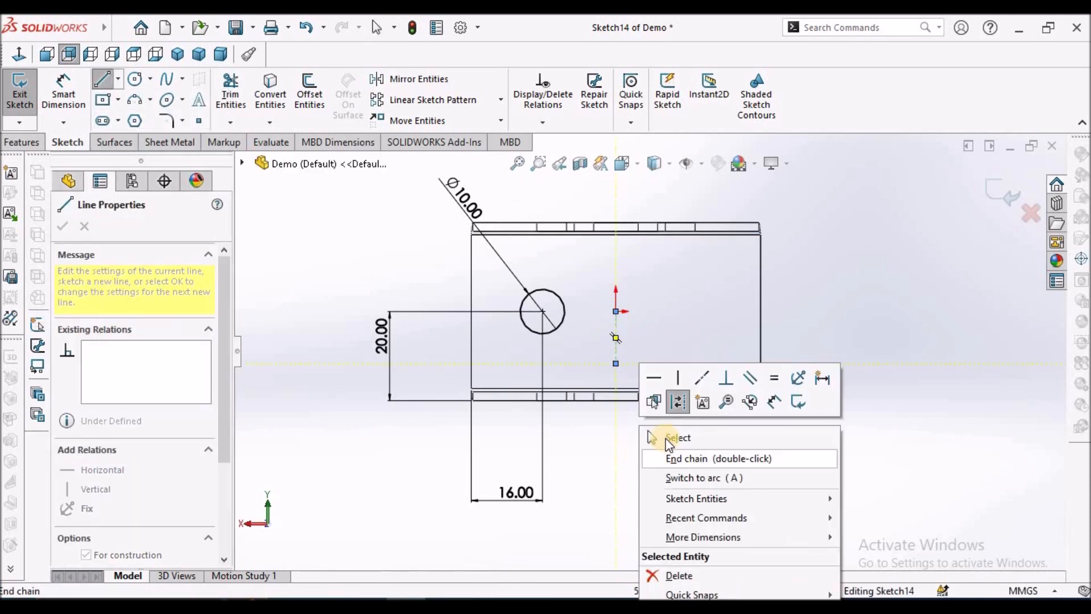
left_click(677, 436)
mouse_move(104, 27)
left_click(290, 28)
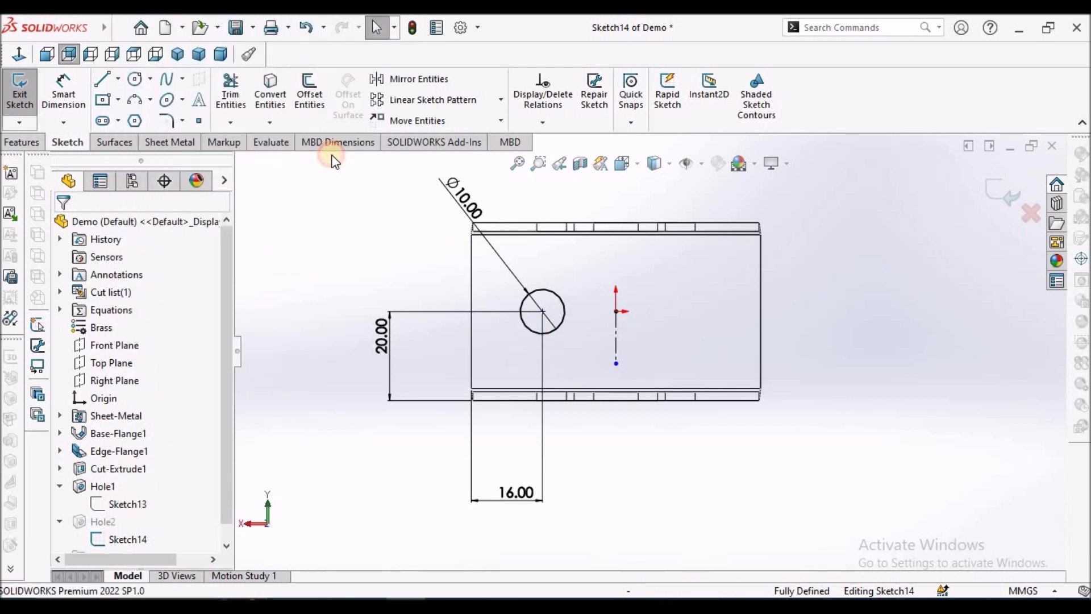
Step: Mirror the 10 mm hole circle about the vertical centerline to the other half of the base flange
left_click(418, 79)
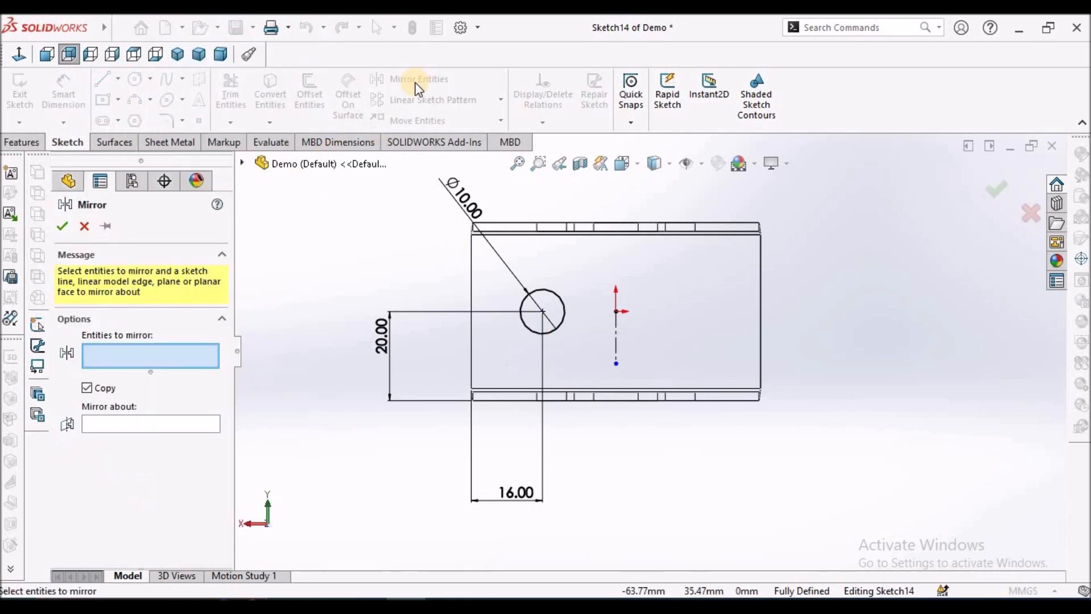
left_click(546, 286)
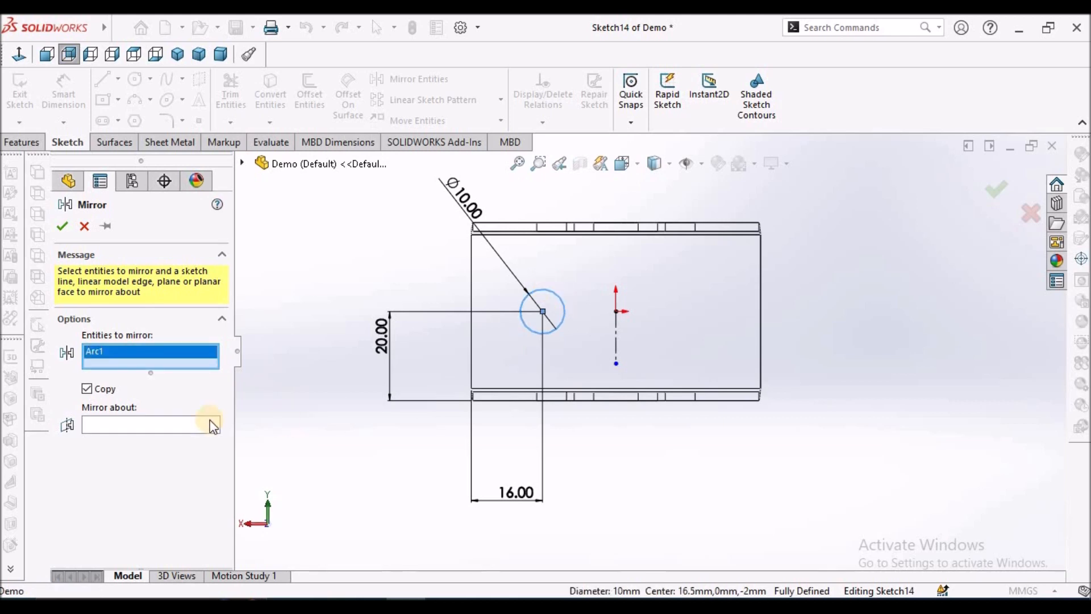
left_click(101, 426)
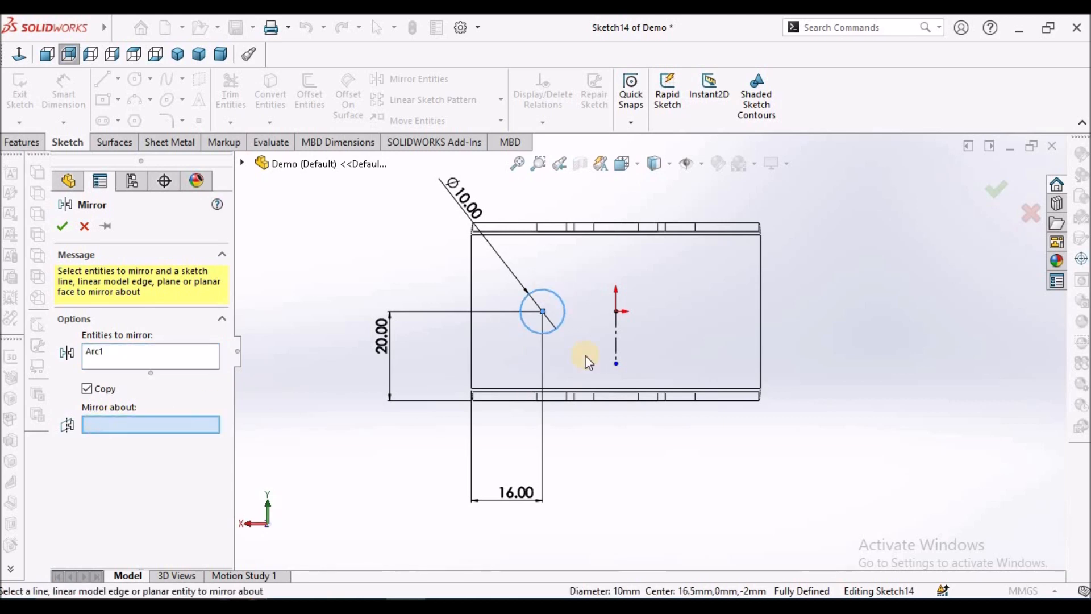
left_click(615, 329)
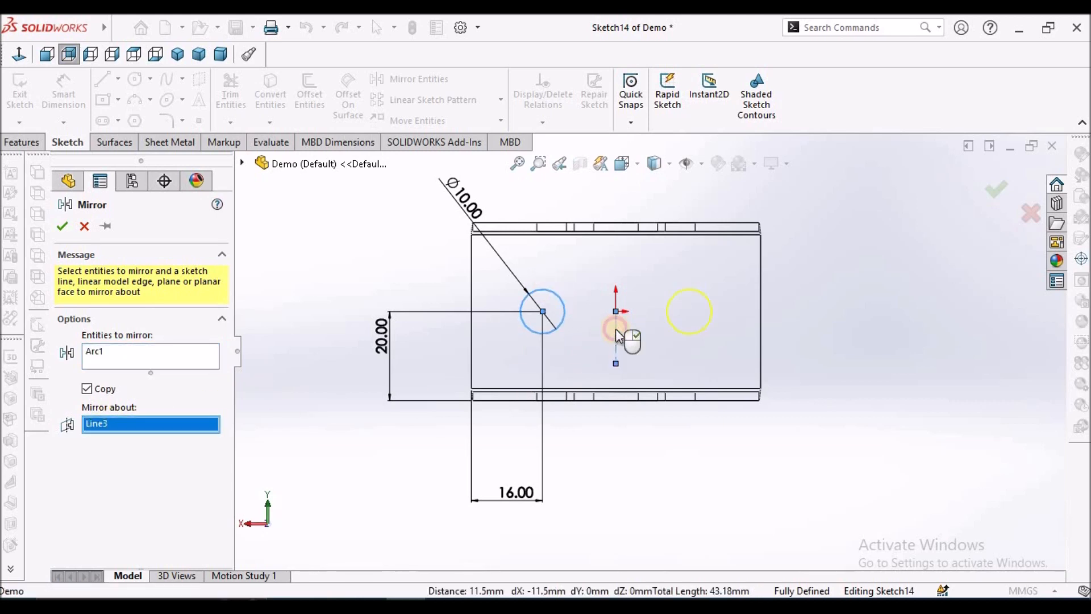
left_click(59, 222)
Step: Extend the centerline's lower end to the midpoint of the bracket's lower edge and finish the hole sketch
left_click_drag(617, 364, 617, 400)
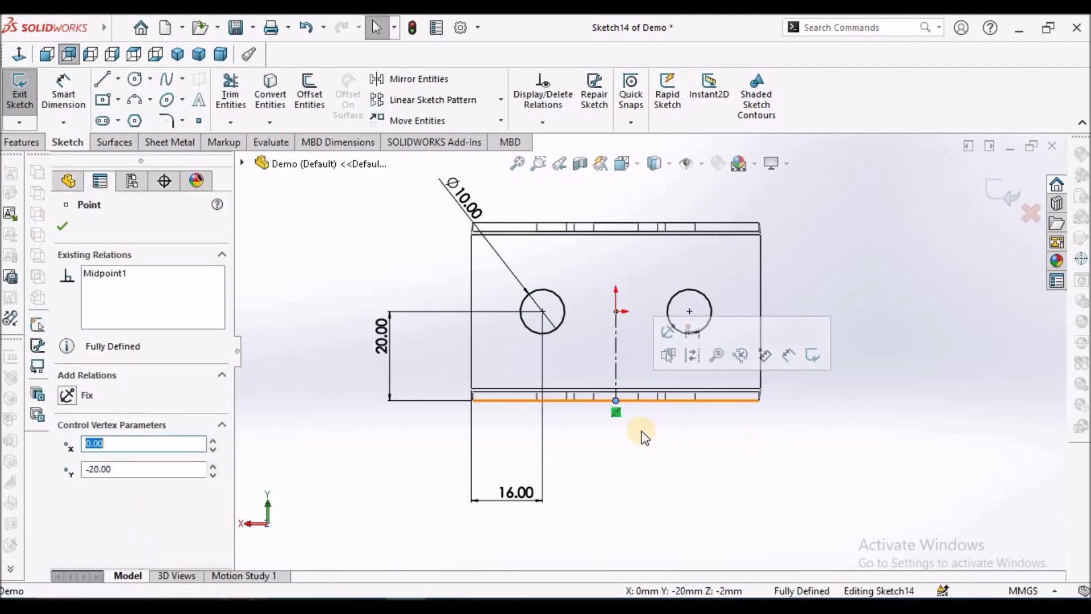
left_click(699, 433)
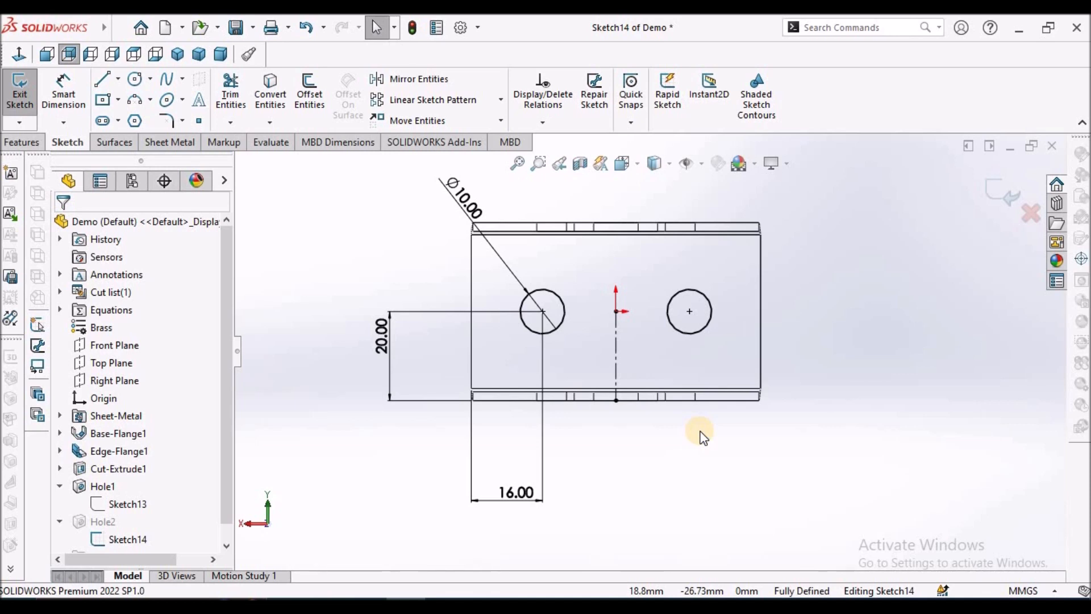
left_click(992, 205)
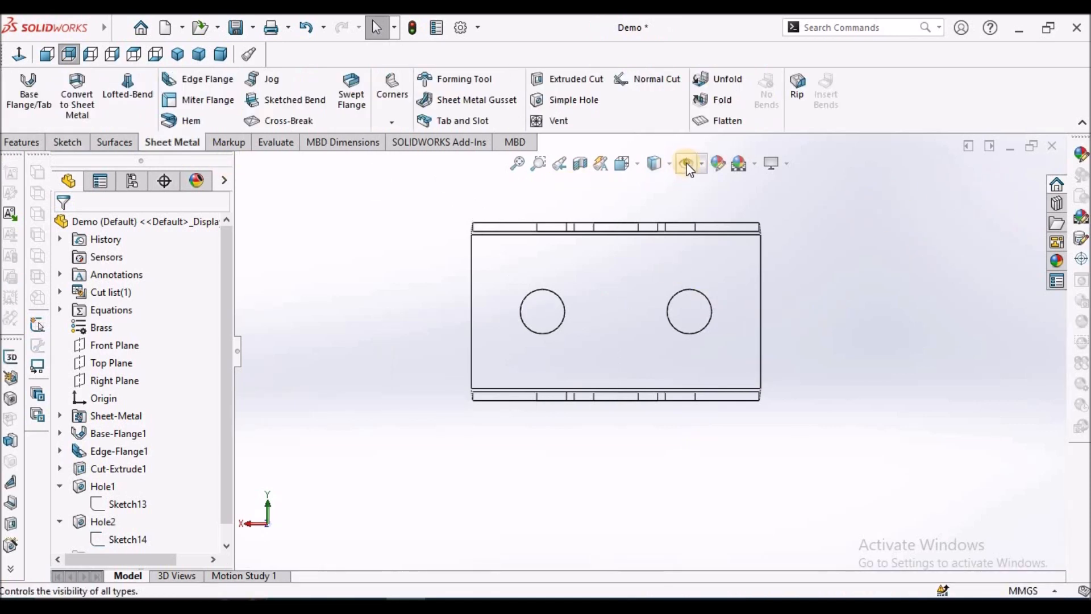
Step: Return the model to shaded display with edges and turn the bracket to inspect both base flange holes
left_click(655, 164)
left_click(660, 183)
middle_click_drag(641, 350, 815, 348)
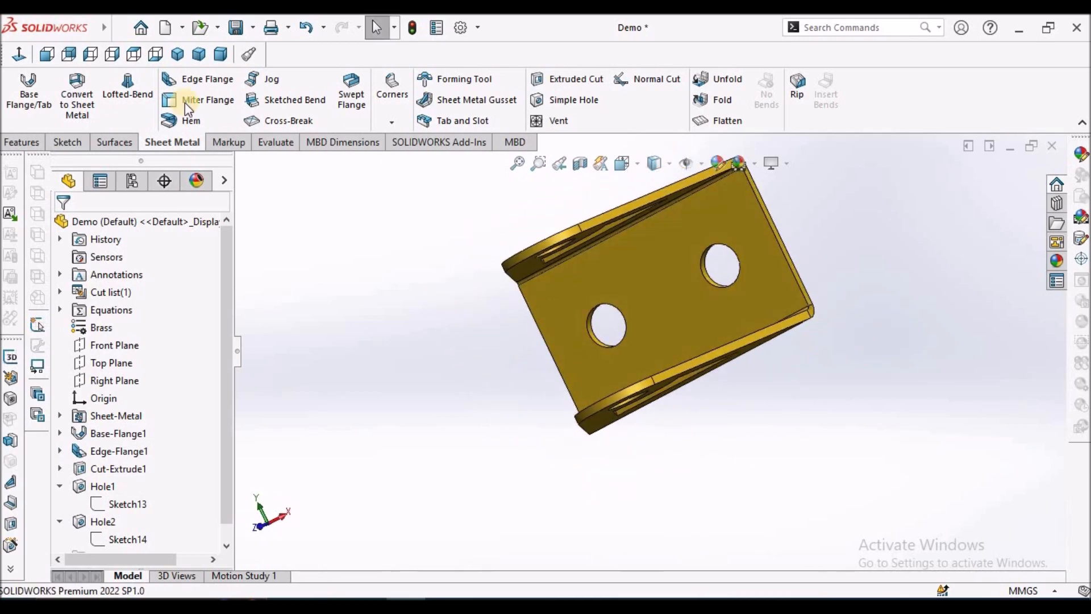
left_click(221, 52)
middle_click_drag(722, 251, 650, 417)
scroll(653, 416, "up", 2)
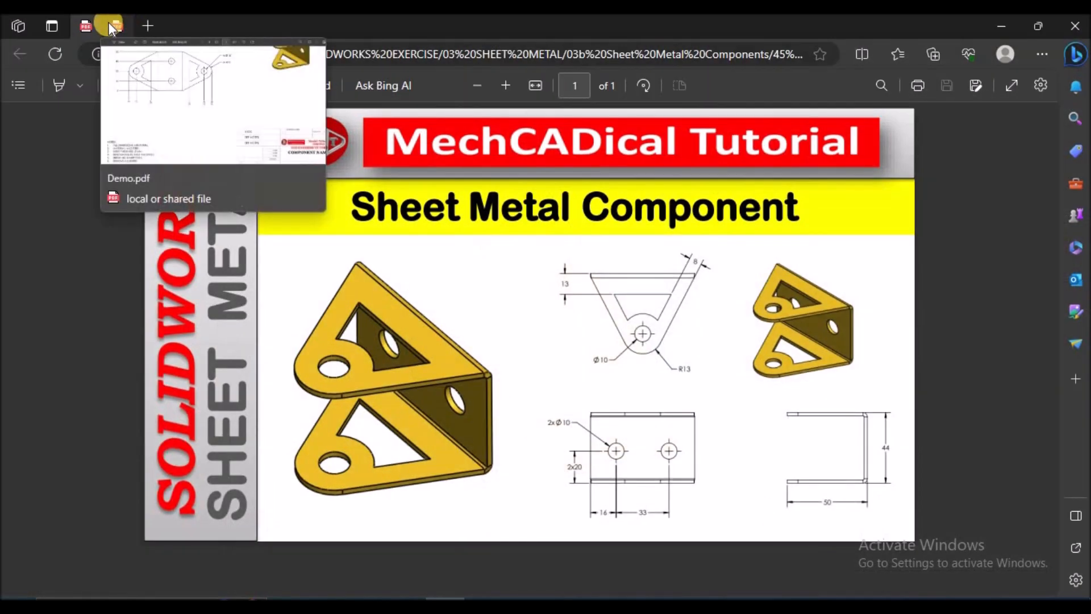
Step: Review the dimensioned views and flat pattern in Demo.pdf, then switch to the Demo drawing in SOLIDWORKS
left_click(117, 25)
scroll(626, 353, "up", 10)
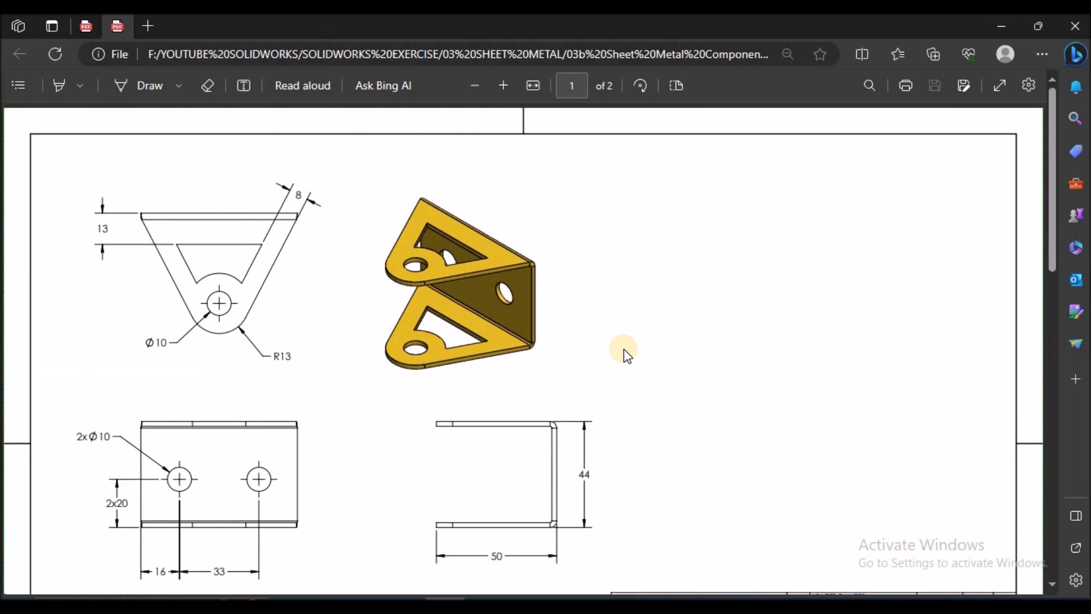
scroll(531, 381, "down", 10)
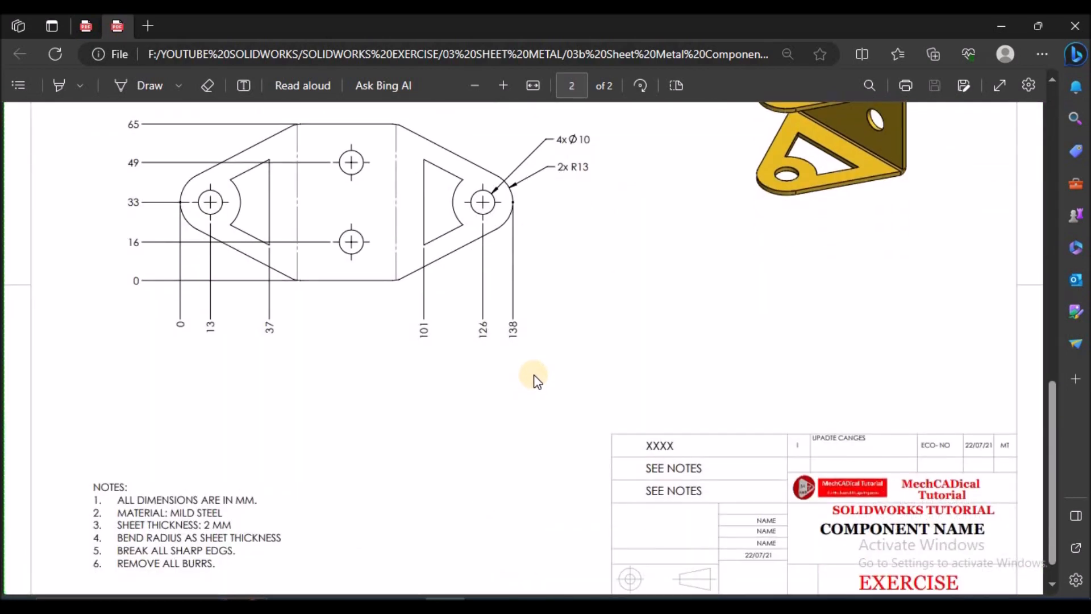
left_click(444, 603)
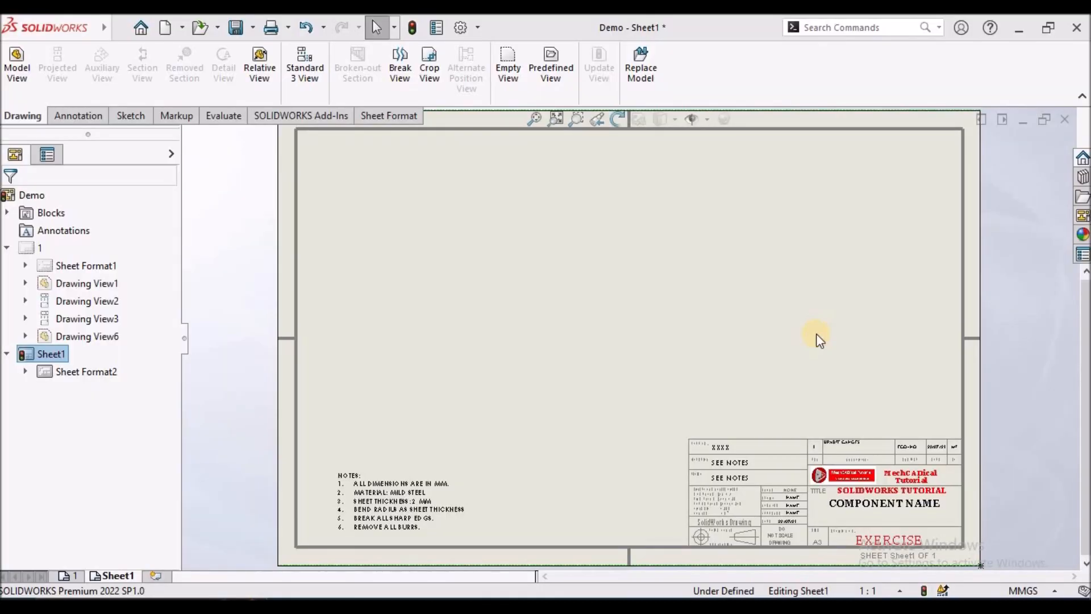
Step: Insert a model view of the Demo part on the left half of Sheet1 and set it to the front orientation
left_click(17, 65)
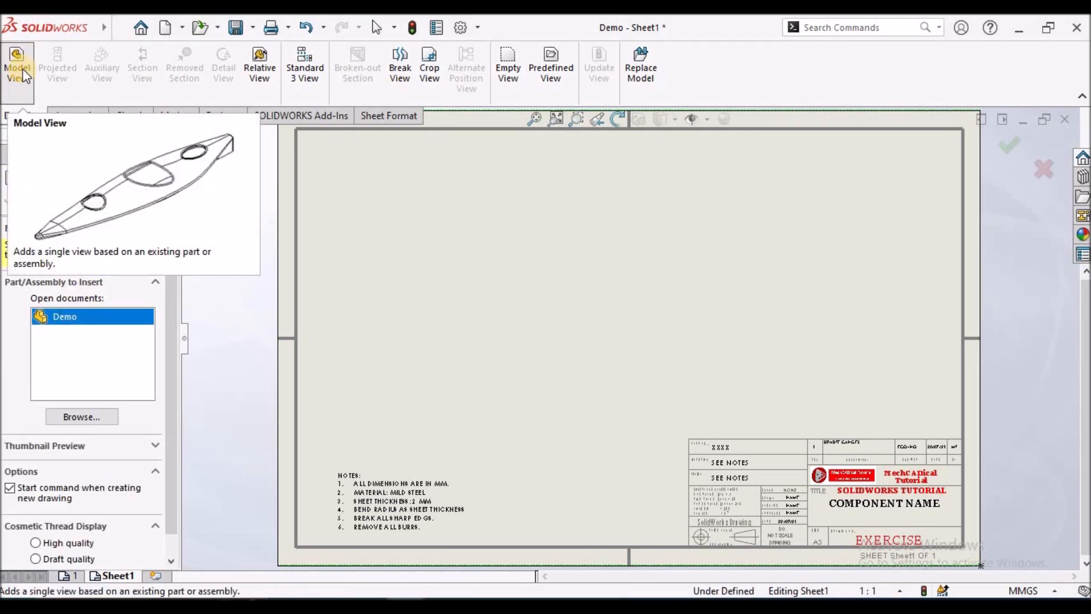
double_click(64, 317)
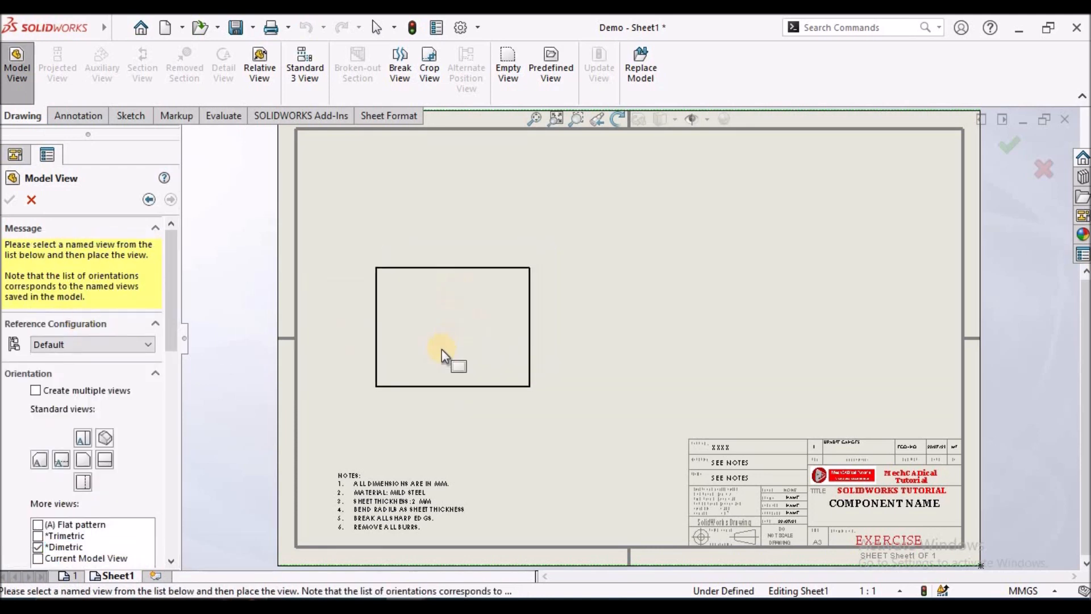
left_click(549, 339)
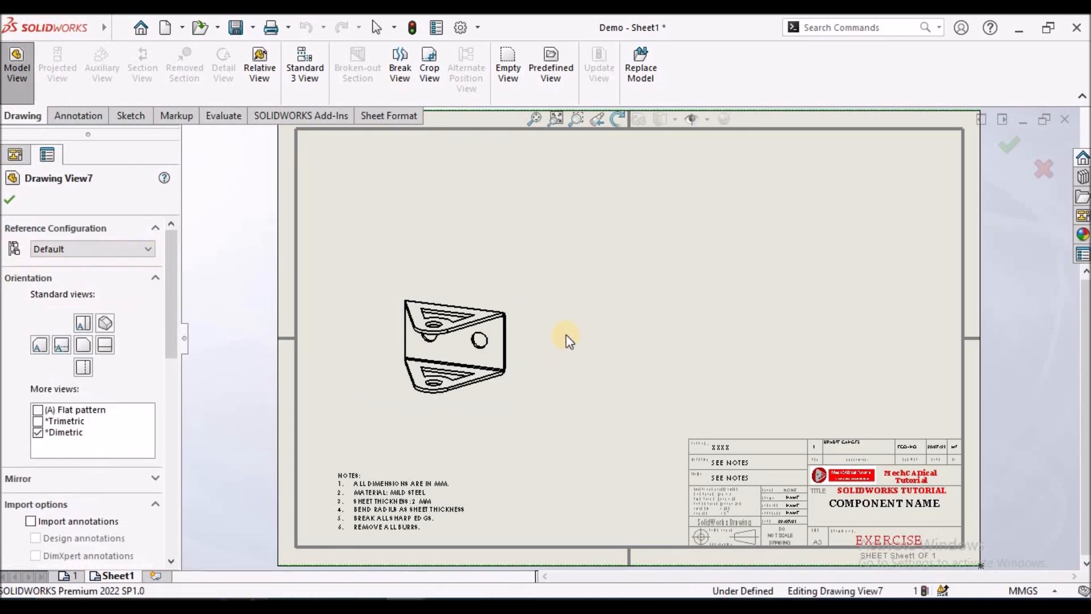
left_click(84, 344)
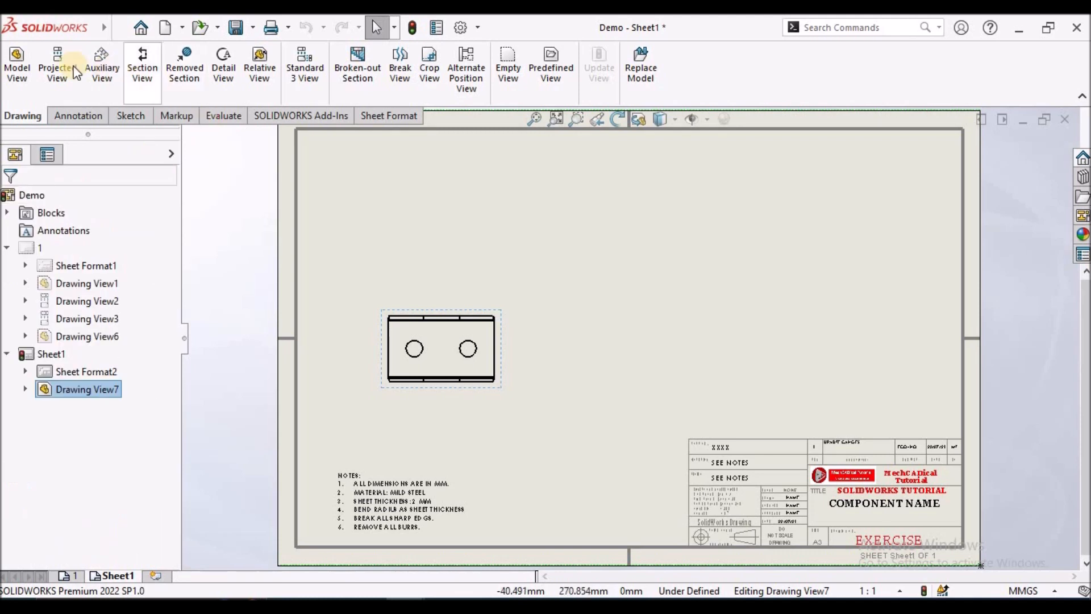
Step: Project three views from the front view: one to its right, one above it and a pictorial one diagonally above
left_click(58, 62)
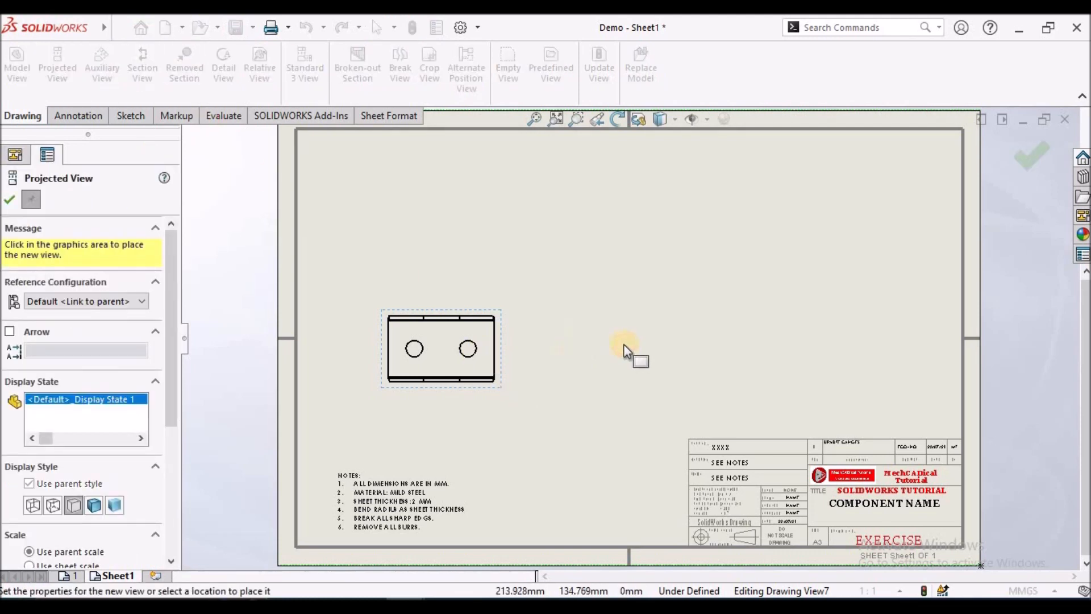
left_click(597, 340)
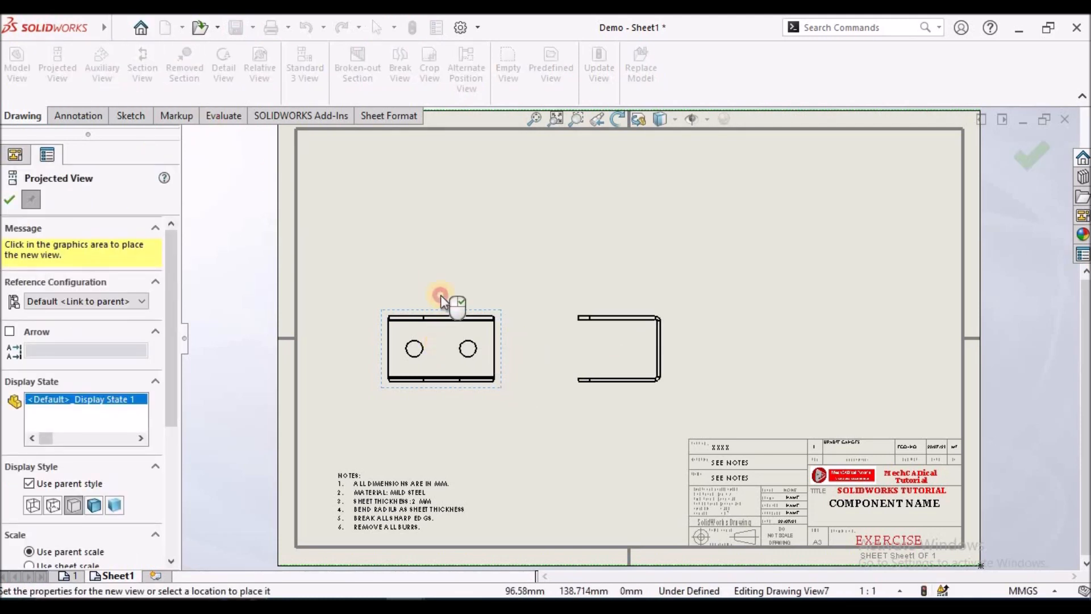
left_click(431, 216)
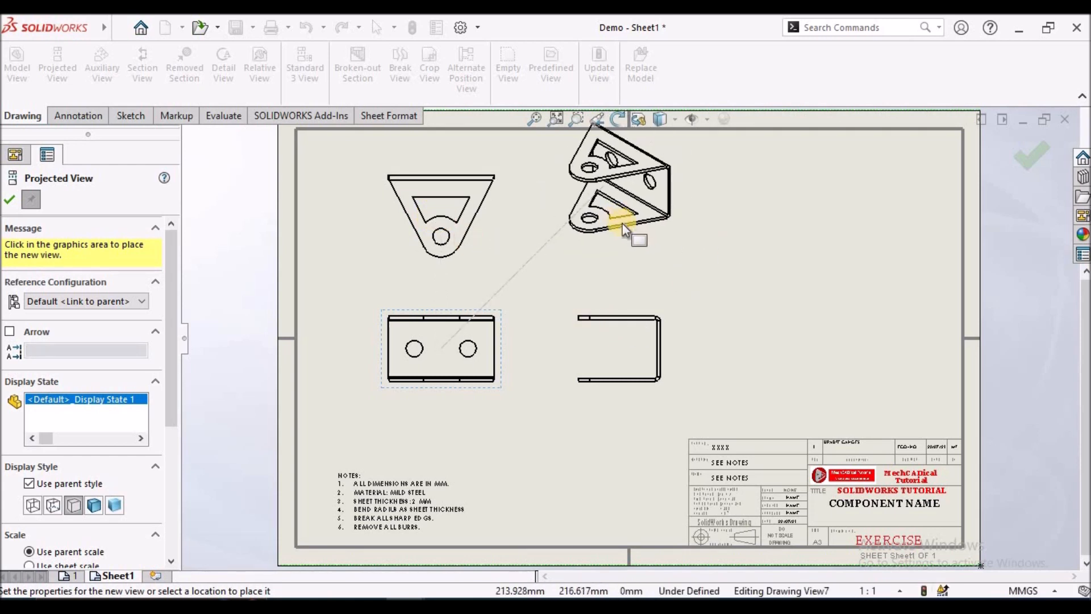
left_click(622, 233)
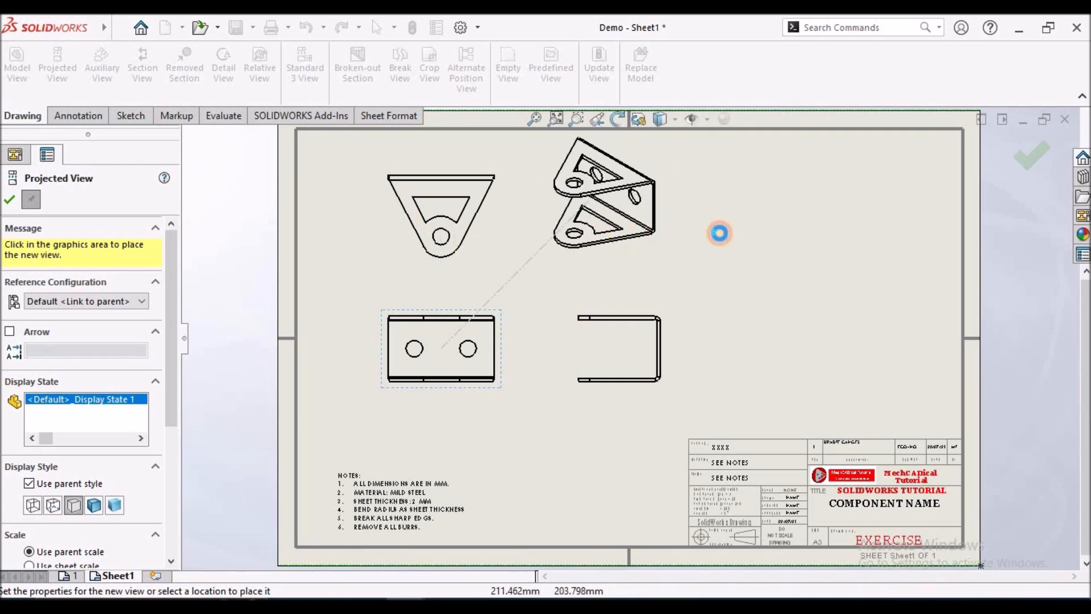
left_click(9, 199)
Step: Move the pictorial view toward the sheet's upper right corner and set its display style to shaded with edges
mouse_move(642, 254)
left_mouse_down()
mouse_move(704, 297)
mouse_move(803, 290)
mouse_move(781, 293)
left_mouse_up()
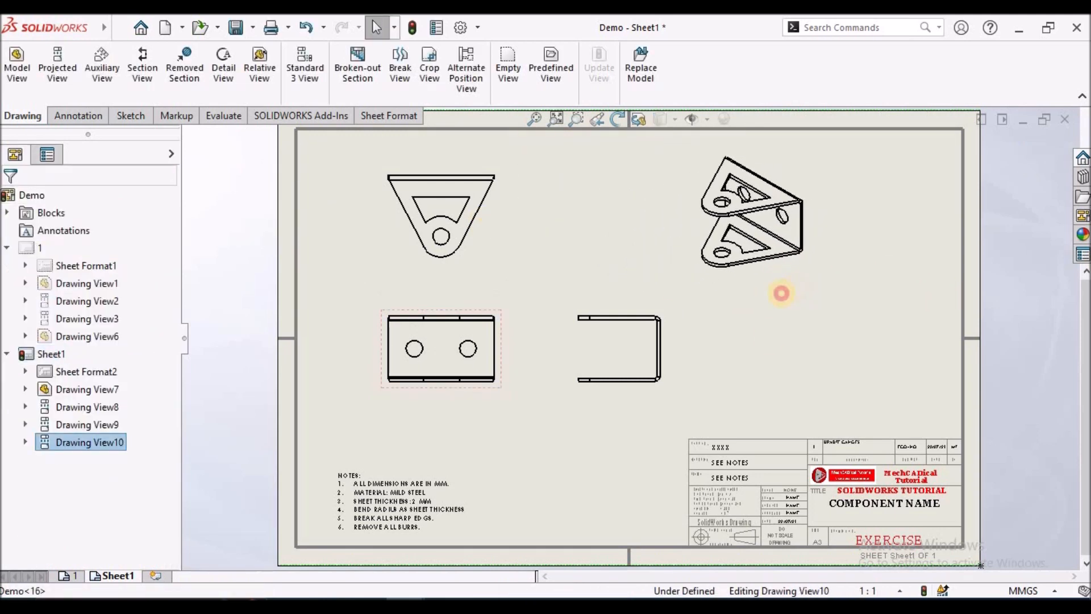
left_click(750, 275)
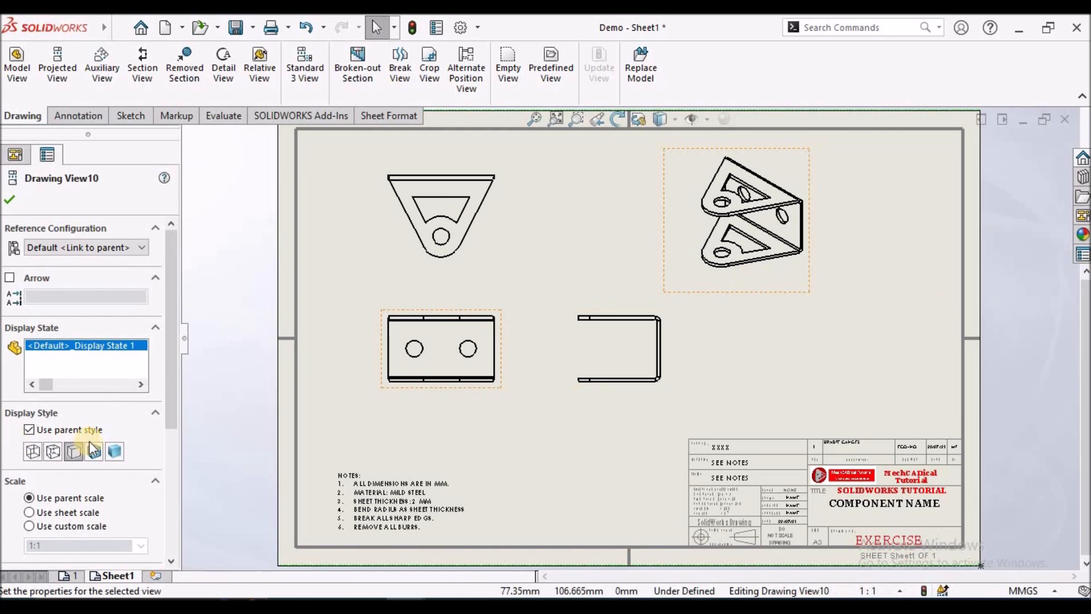
left_click(95, 451)
left_click(757, 411)
Step: Dimension the horizontal distance from the front view's left edge to the left hole's centre, placing it below the view
scroll(636, 319, "up", 3)
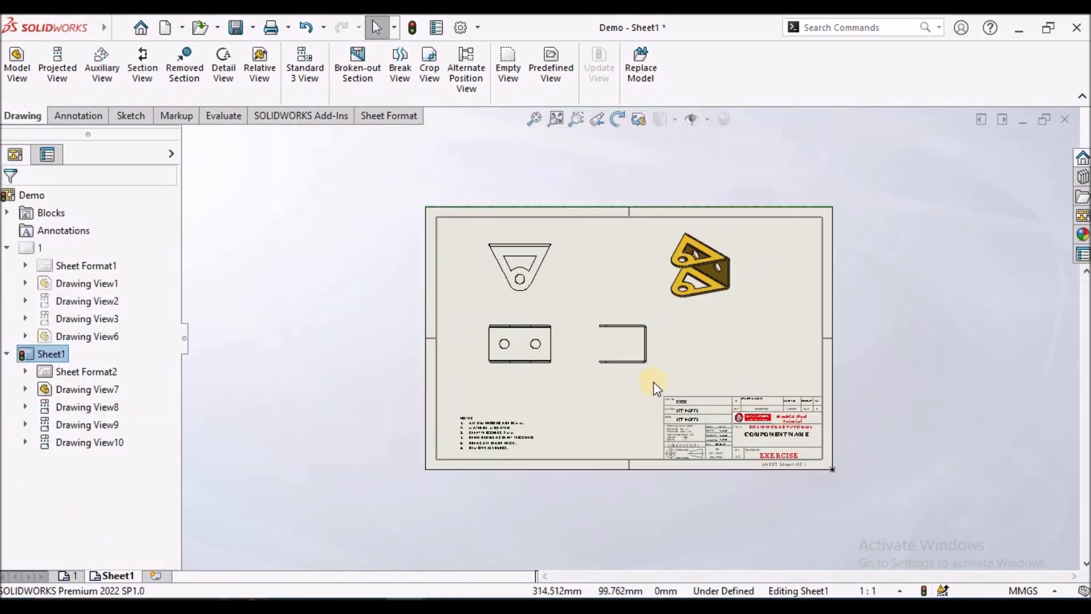
scroll(641, 325, "down", 1)
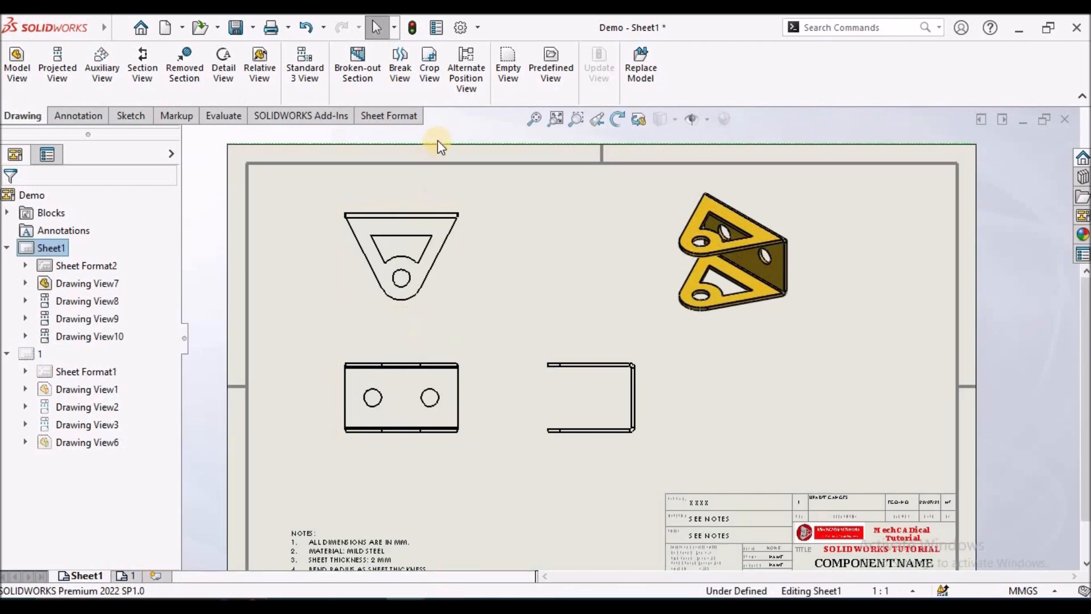
left_click(73, 115)
left_click(26, 71)
scroll(448, 533, "down", 2)
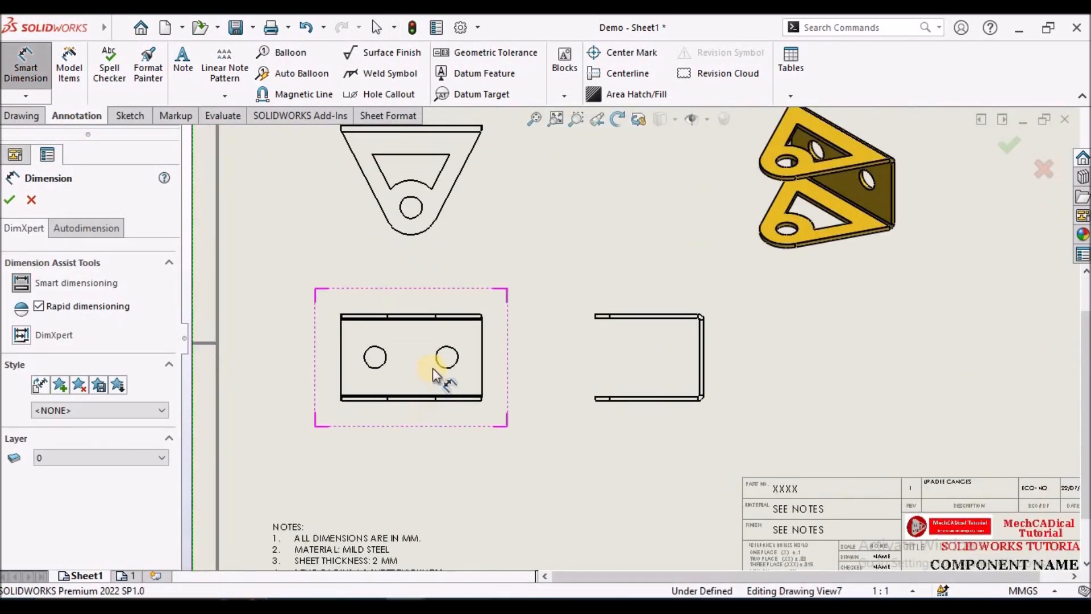
scroll(432, 367, "up", 1)
scroll(335, 350, "up", 2)
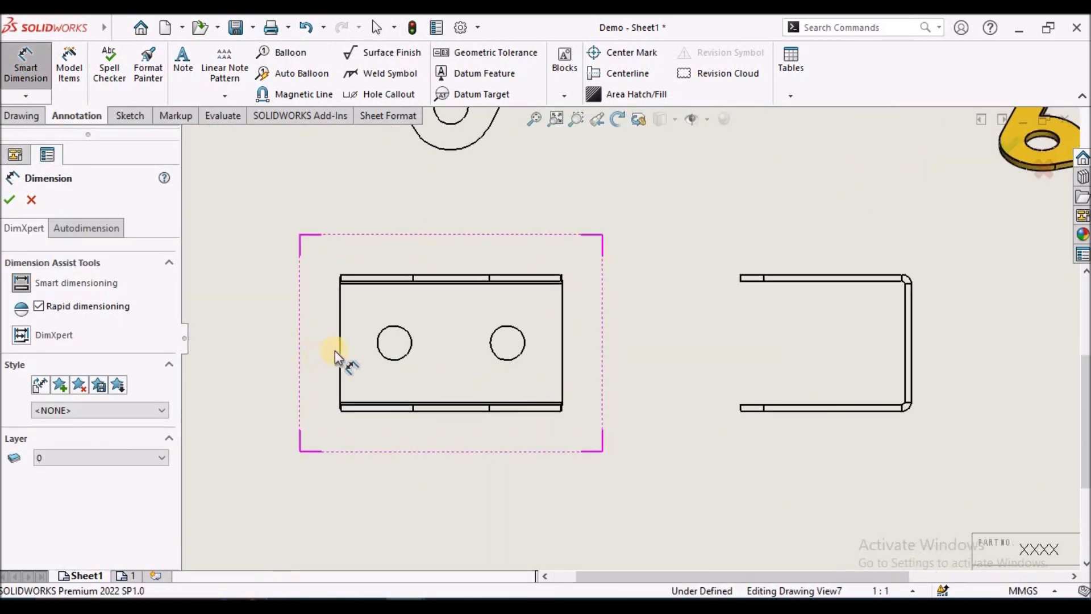
left_click(339, 349)
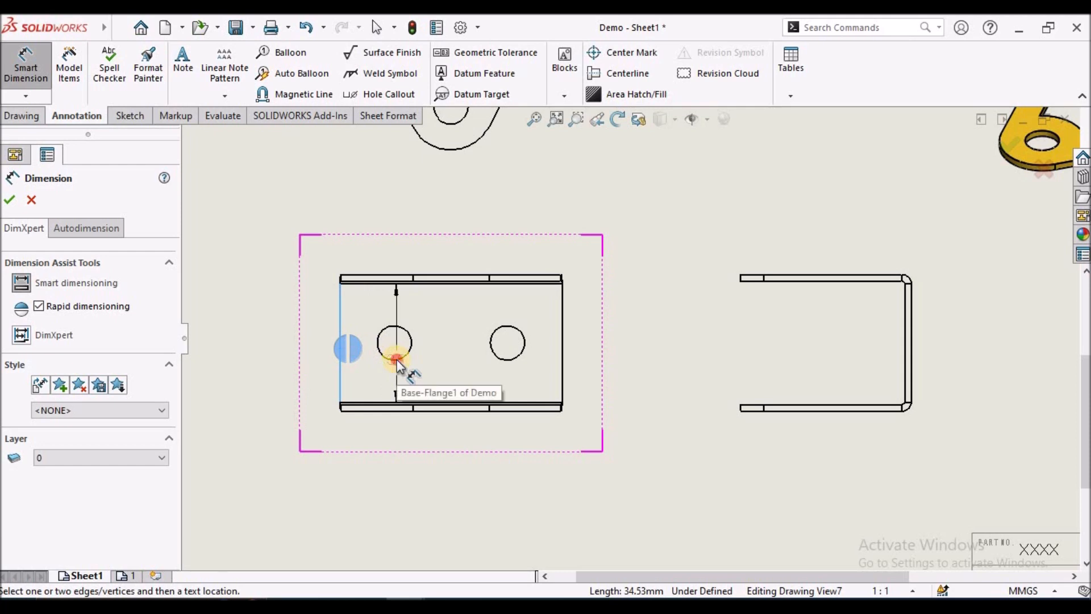
left_click(396, 352)
left_click(370, 476)
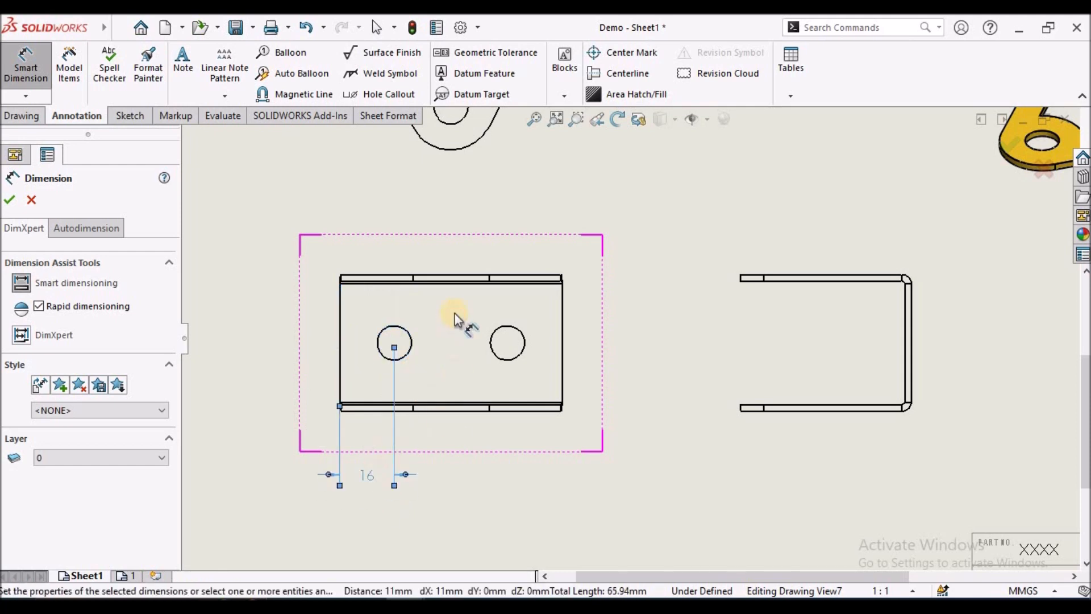
Step: Dimension the centre distance between the two holes in the front view, in line with the edge-to-hole dimension
left_click(411, 344)
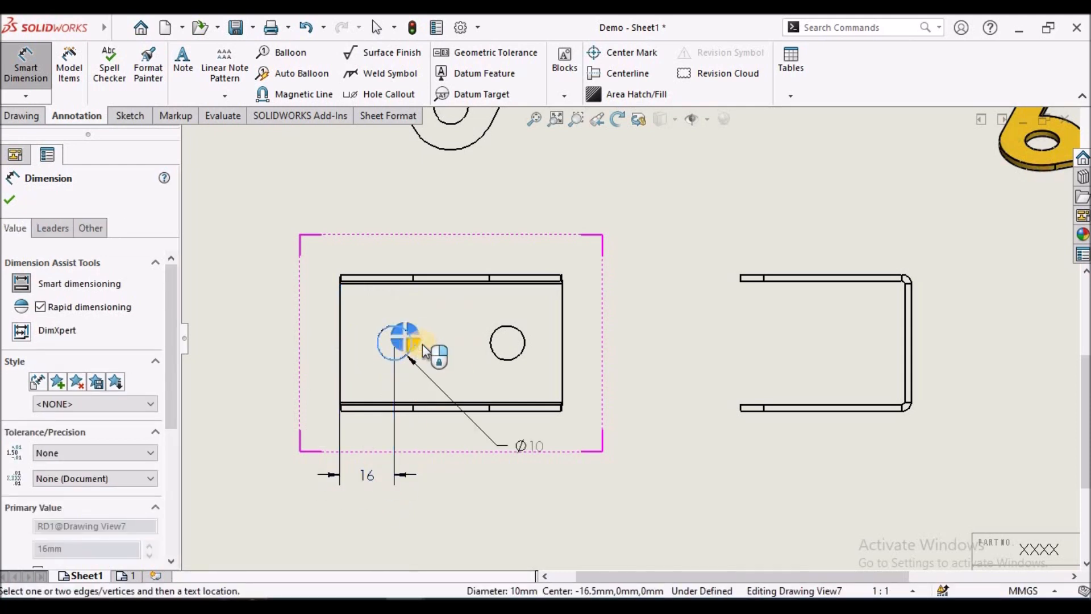
left_click(517, 359)
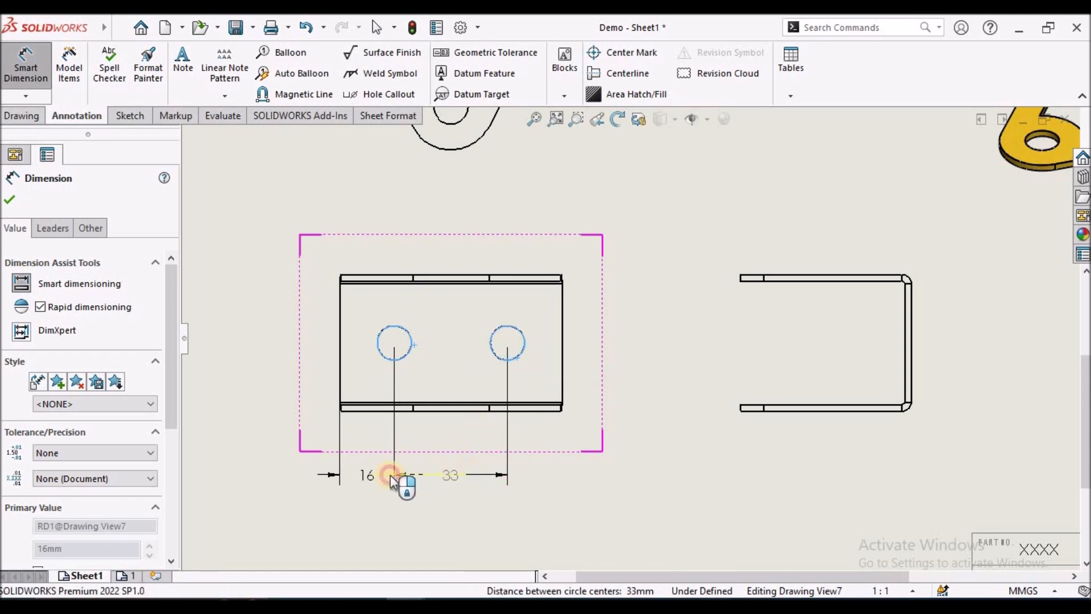
left_click(455, 471)
Step: Flip the arrows of the edge-to-hole dimension so they point outward from inside the extension lines
scroll(386, 475, "up", 5)
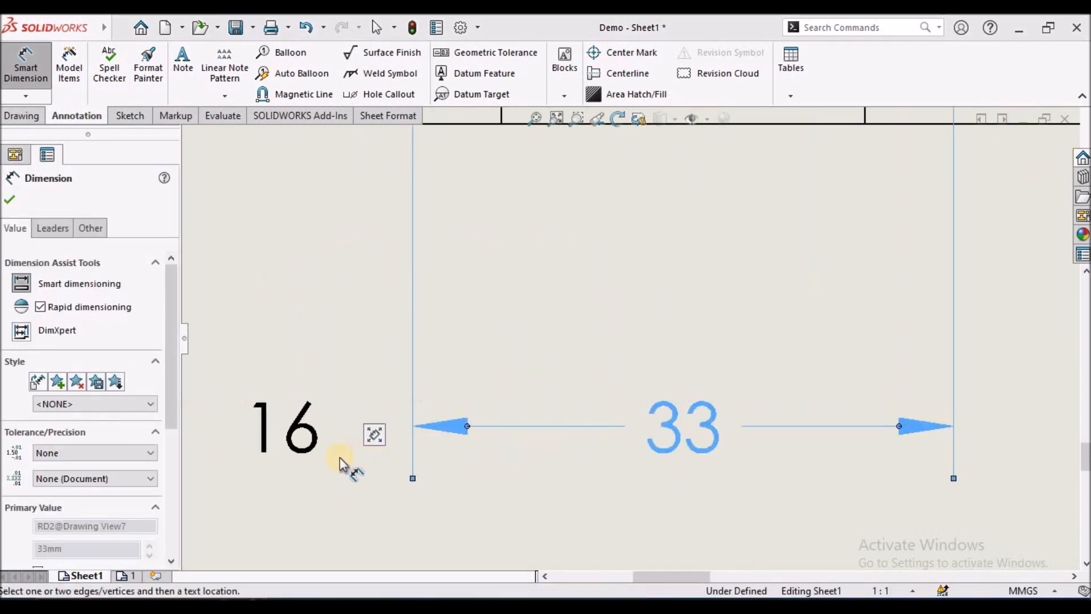
left_click(293, 438)
scroll(335, 415, "down", 3)
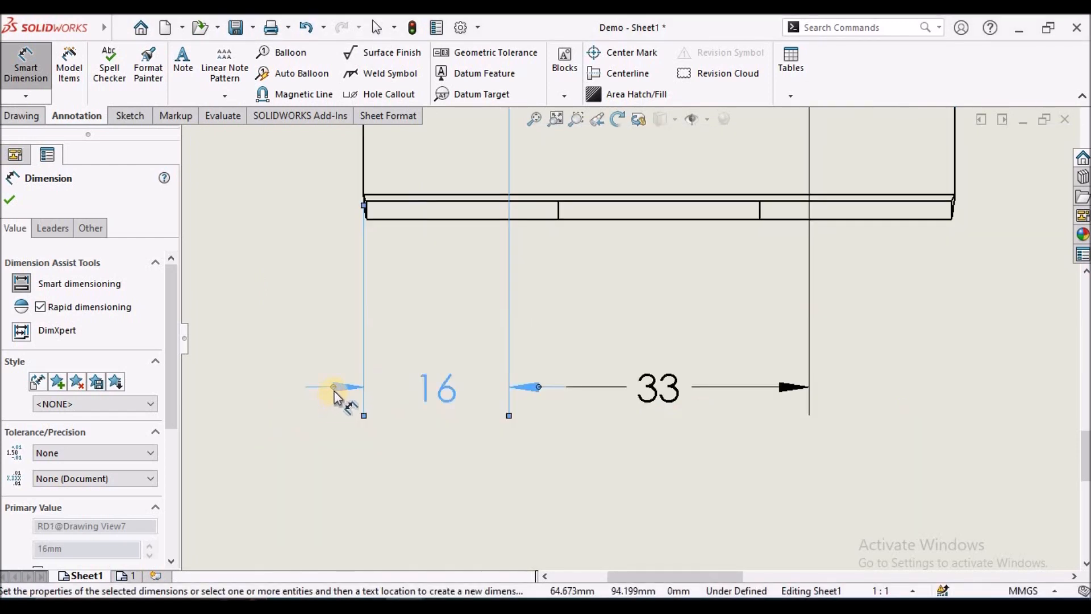
left_click(334, 387)
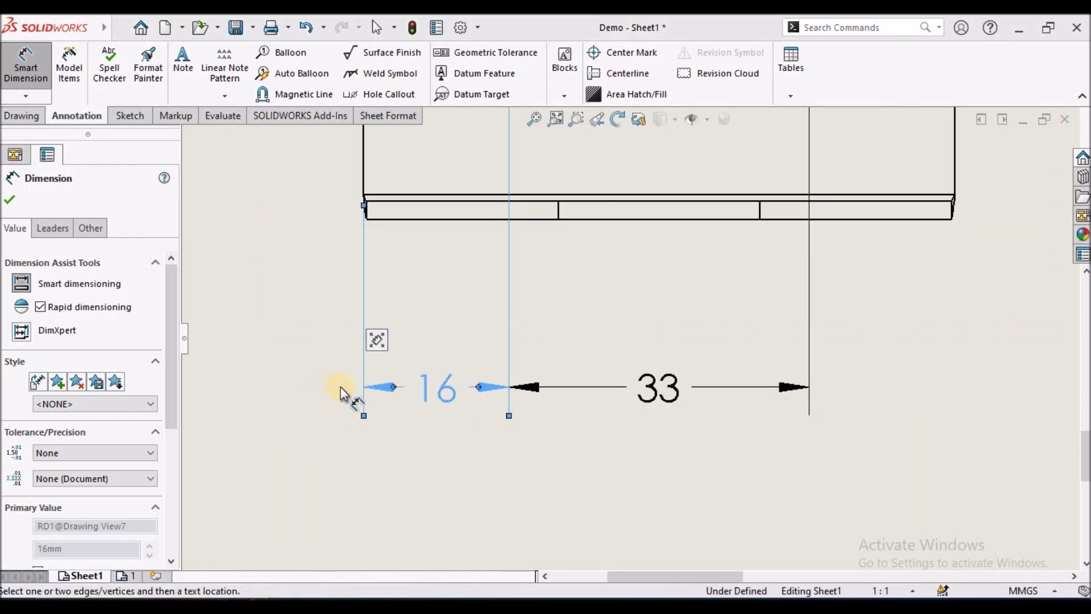
left_click(521, 467)
Step: Add a diameter dimension to the left hole in the front view, placing it above and left of the view
scroll(796, 360, "down", 3)
scroll(747, 284, "down", 2)
scroll(747, 279, "up", 1)
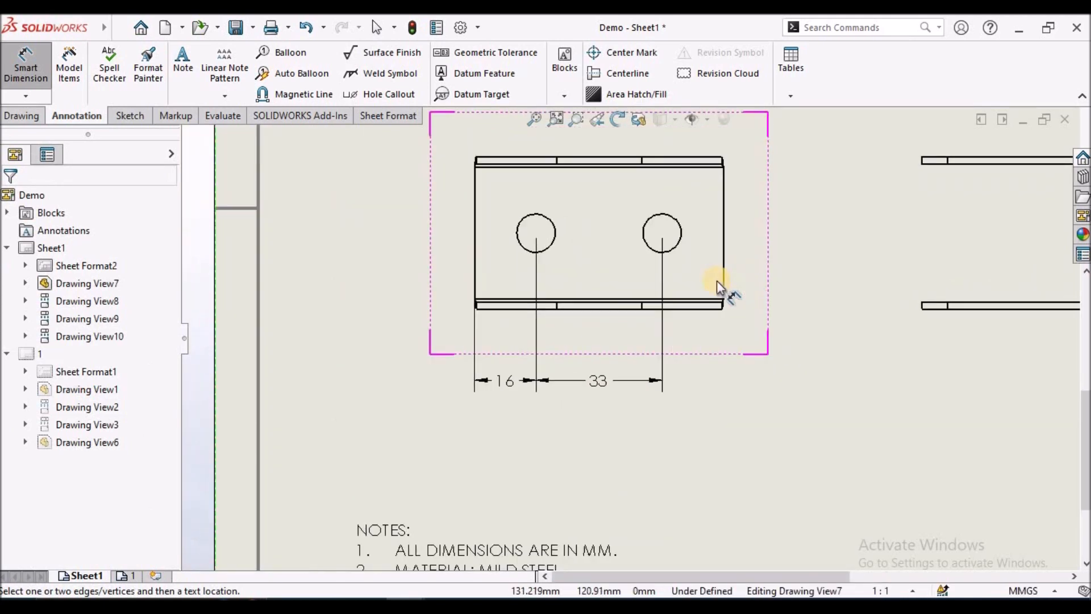
scroll(525, 220, "up", 1)
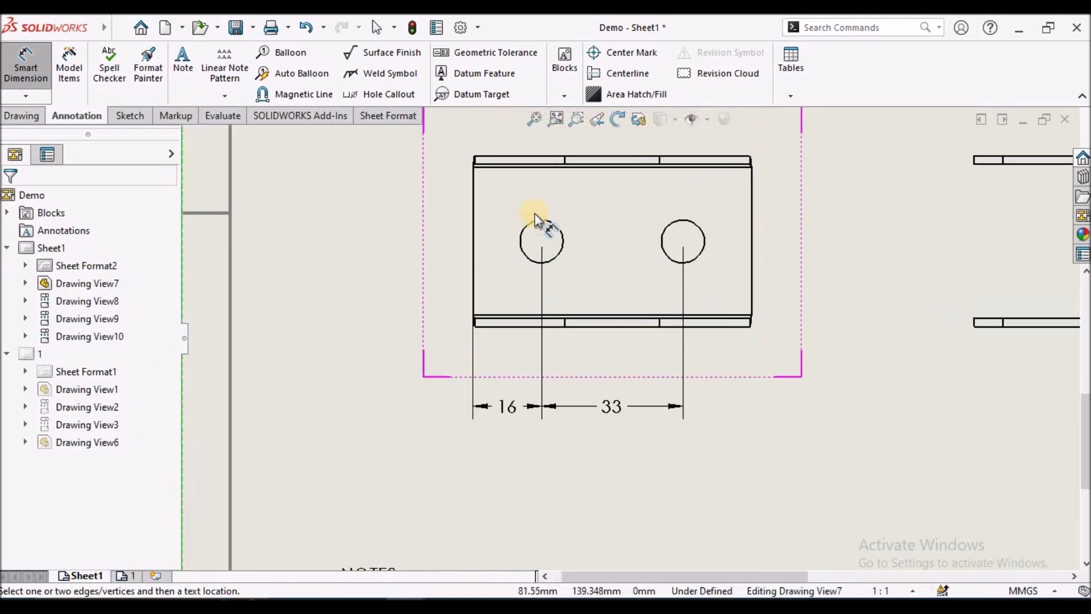
scroll(559, 230, "down", 2)
scroll(603, 304, "up", 1)
left_click(595, 309)
left_click(457, 213)
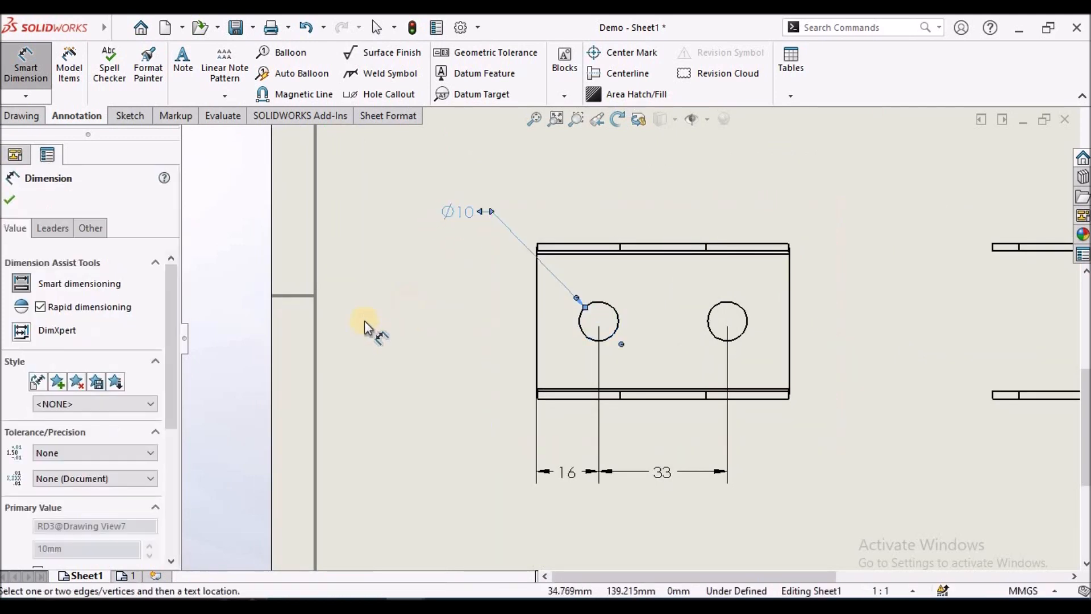
Step: Prefix the front view's hole diameter dimension text with 2x
scroll(170, 423, "down", 5)
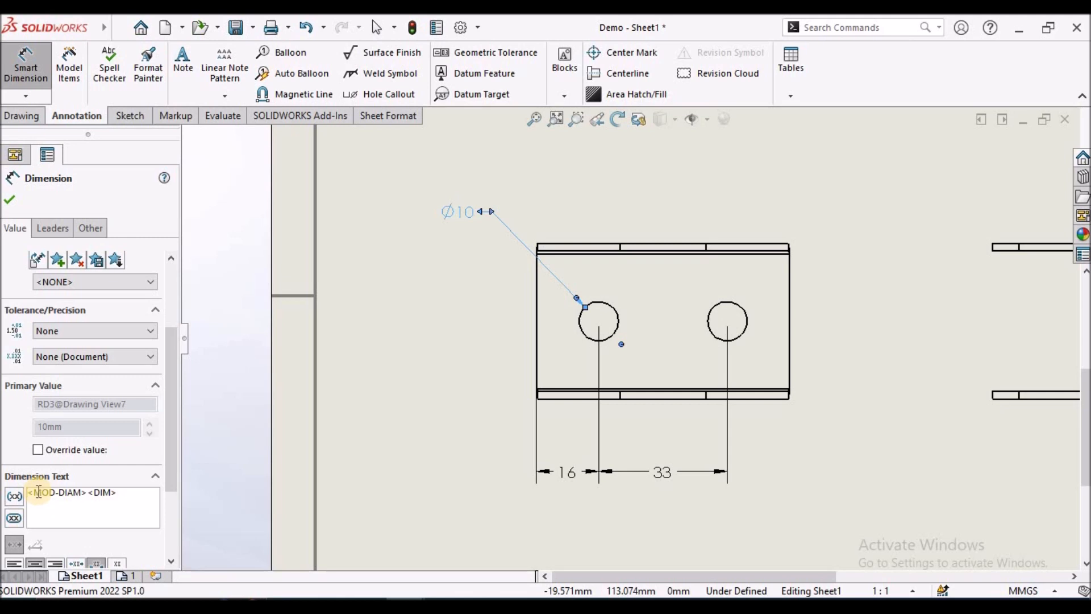
left_click(36, 491)
type("2x")
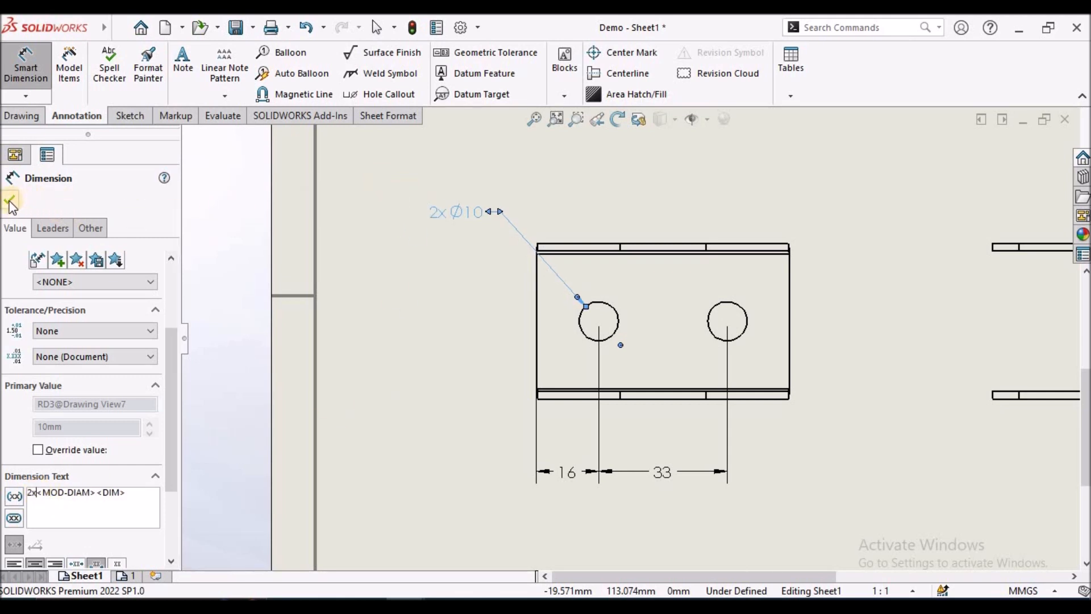
key("Escape")
Step: Dimension the front view's overall width between its left and right edges, placing it below the hole dimensions
scroll(649, 352, "up", 6)
scroll(872, 353, "down", 2)
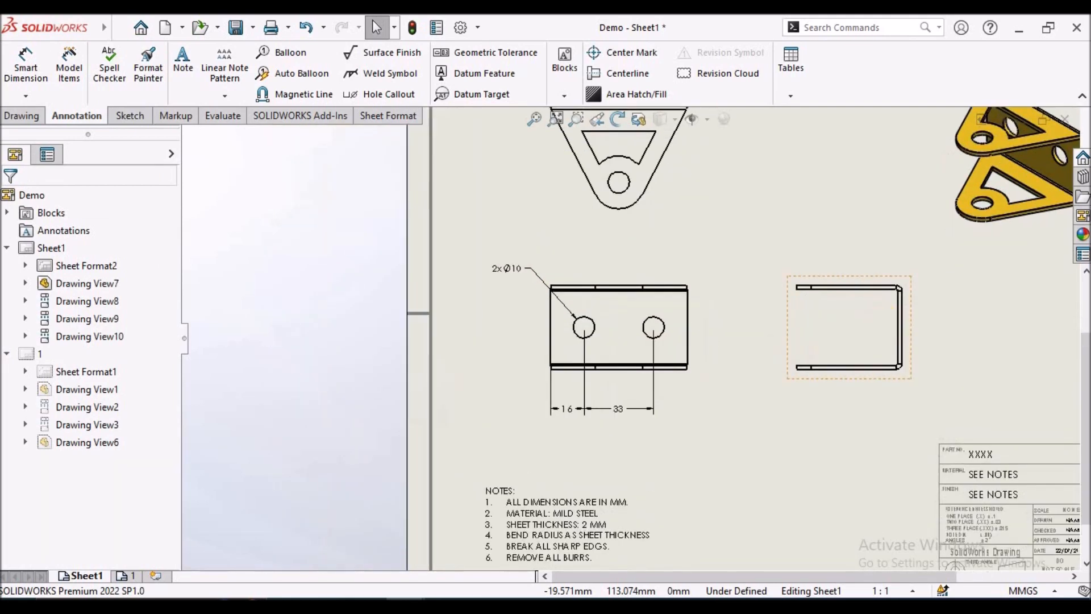
left_click(26, 66)
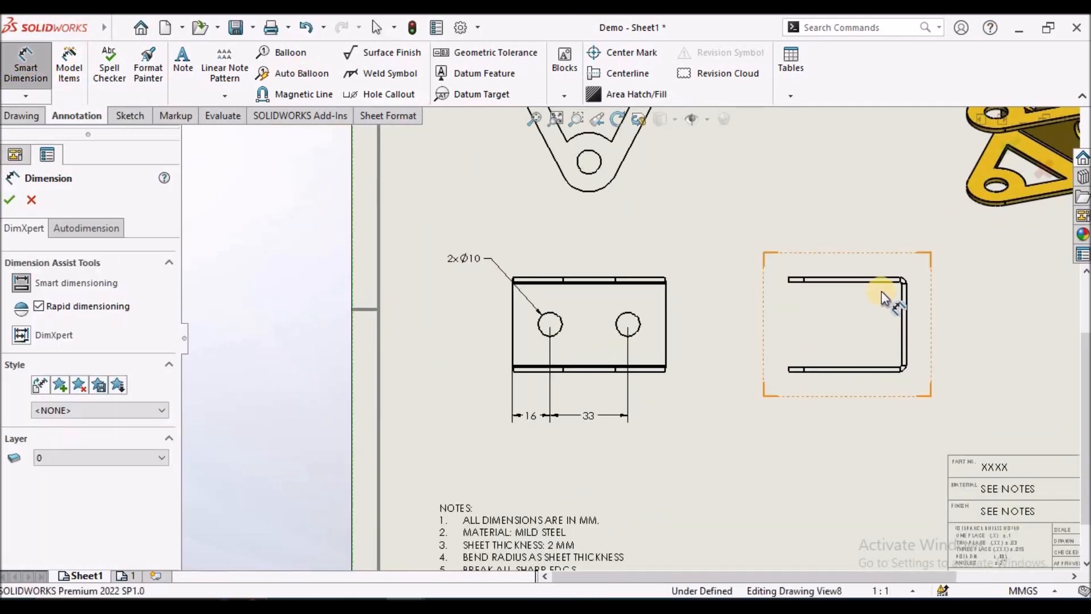
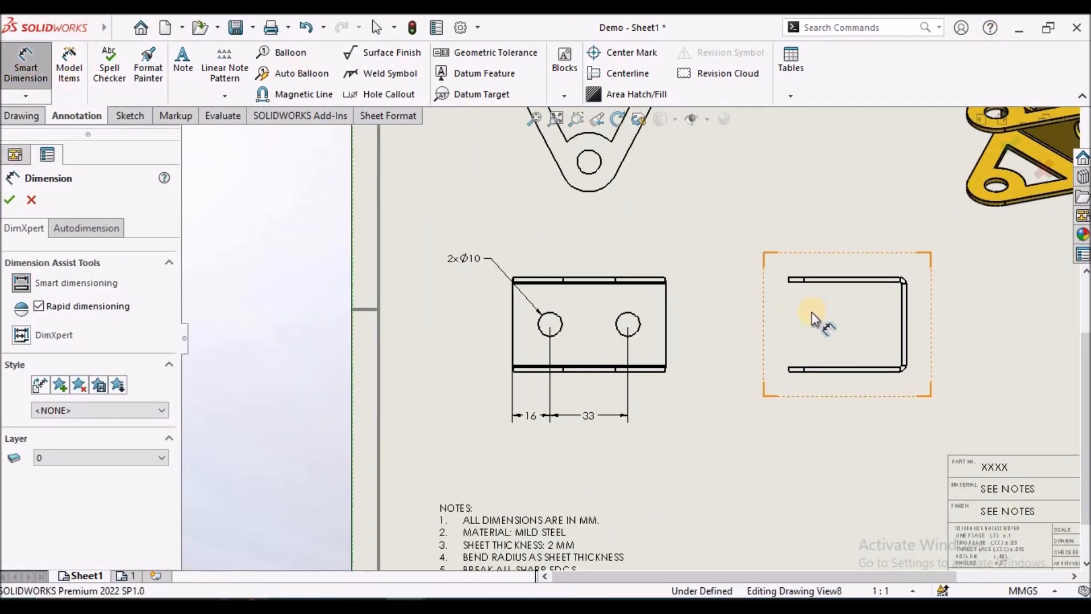
scroll(811, 312, "up", 3)
scroll(913, 333, "down", 2)
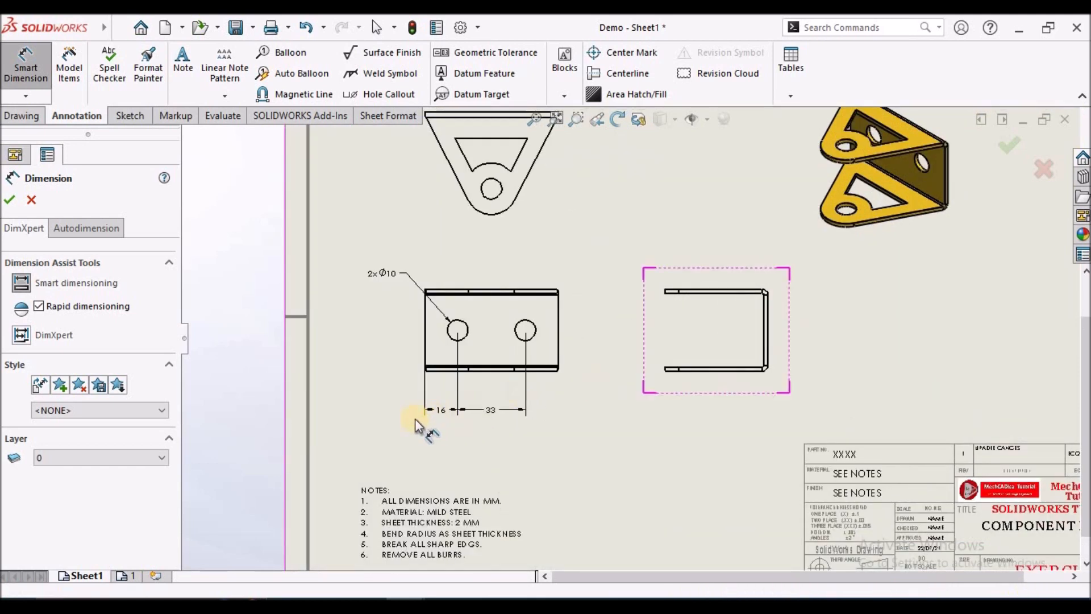
left_click(426, 325)
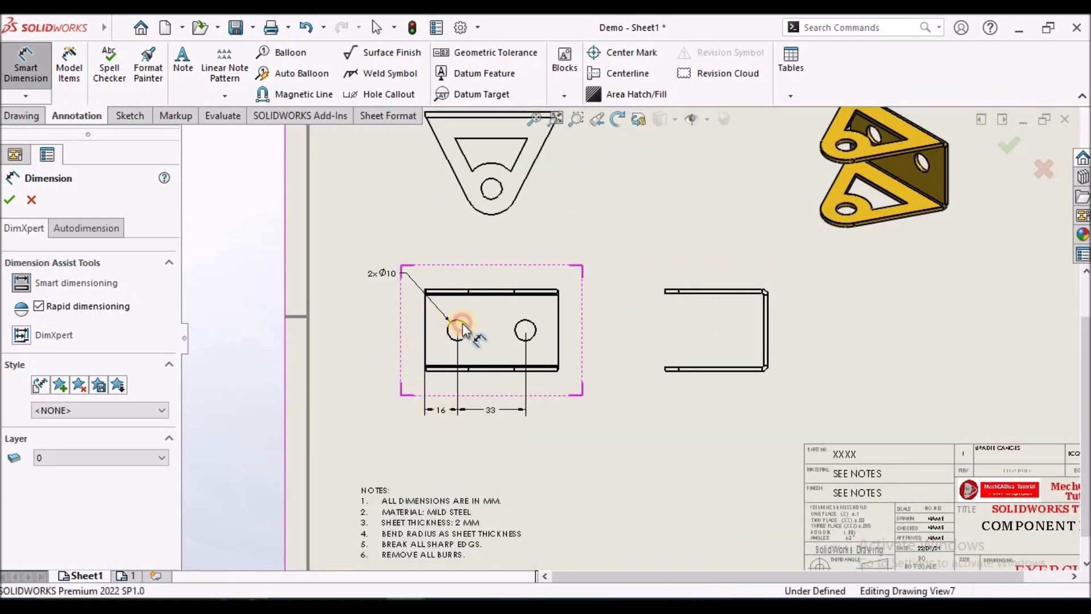
left_click(558, 332)
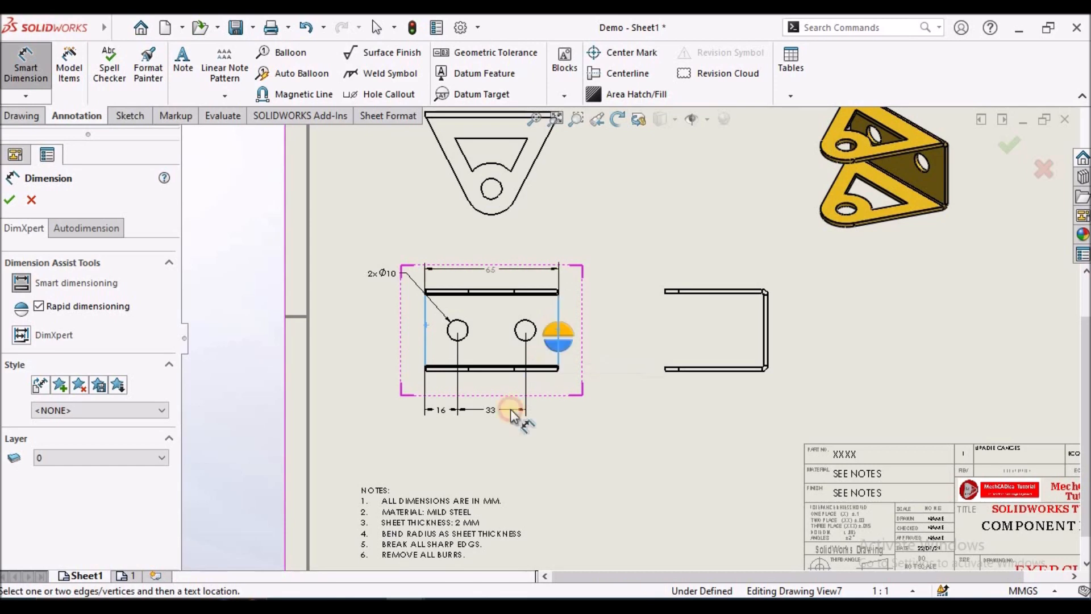
left_click(489, 441)
Step: Dimension the side view's flange length from the lower flange's free end to the outer back face, placing it below the view
scroll(726, 341, "down", 5)
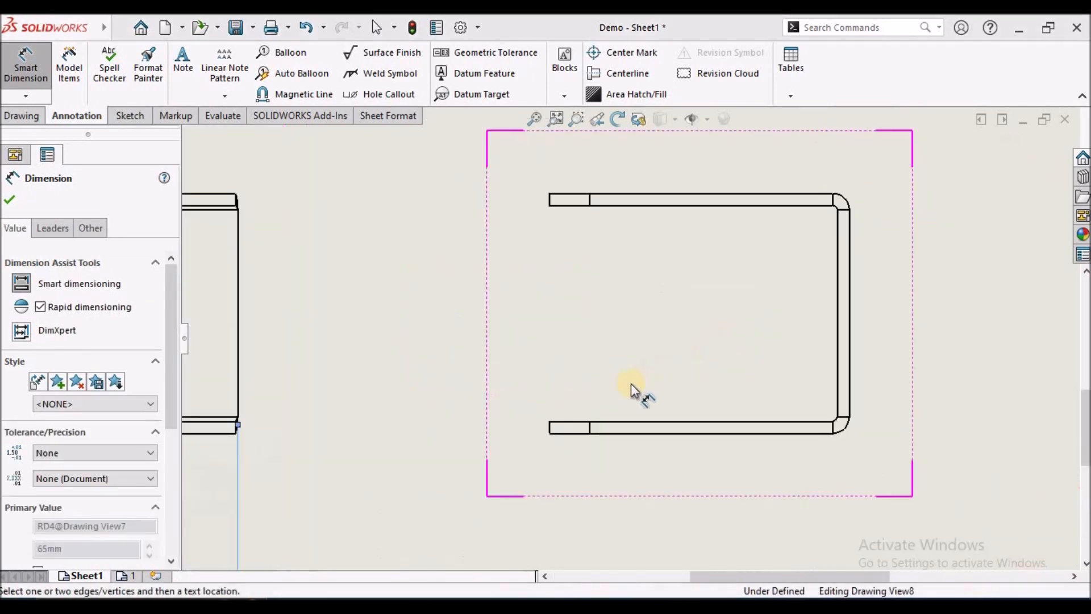
left_click(550, 429)
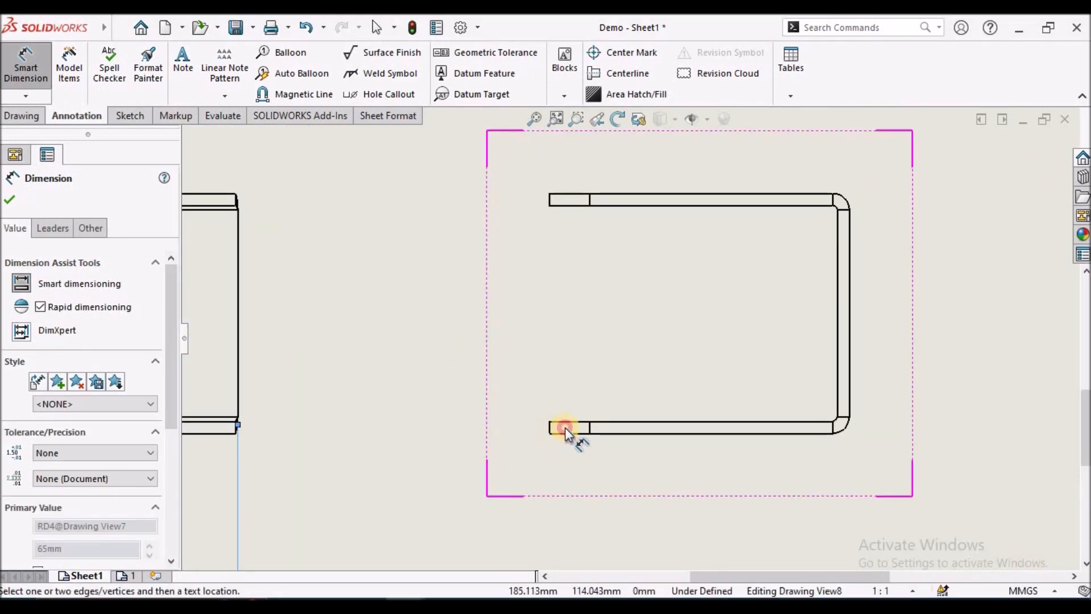
scroll(751, 308, "up", 3)
scroll(744, 293, "down", 1)
scroll(625, 363, "down", 1)
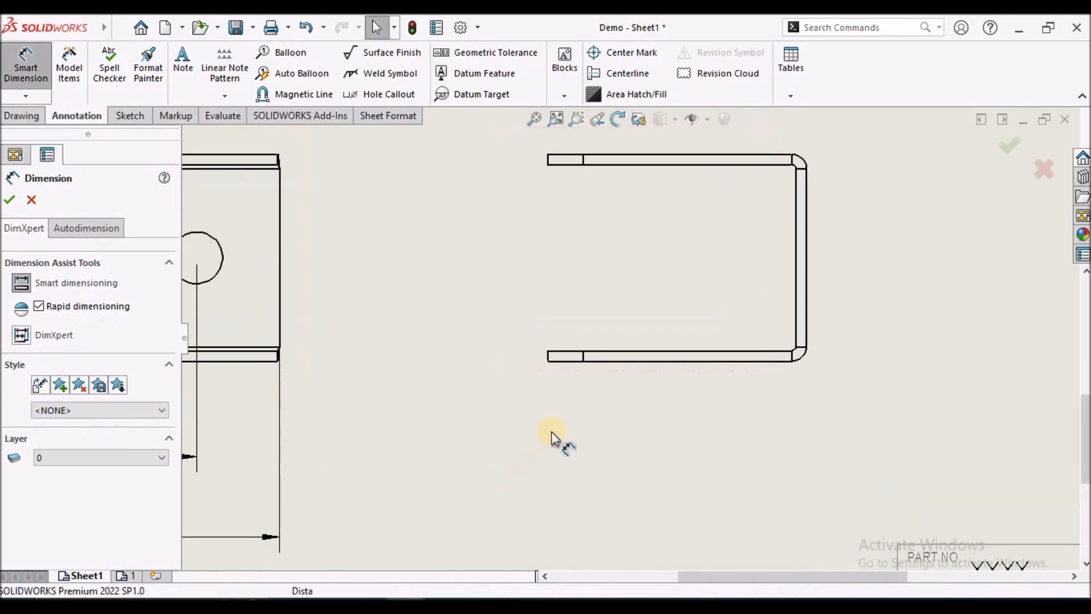
scroll(563, 369, "down", 10)
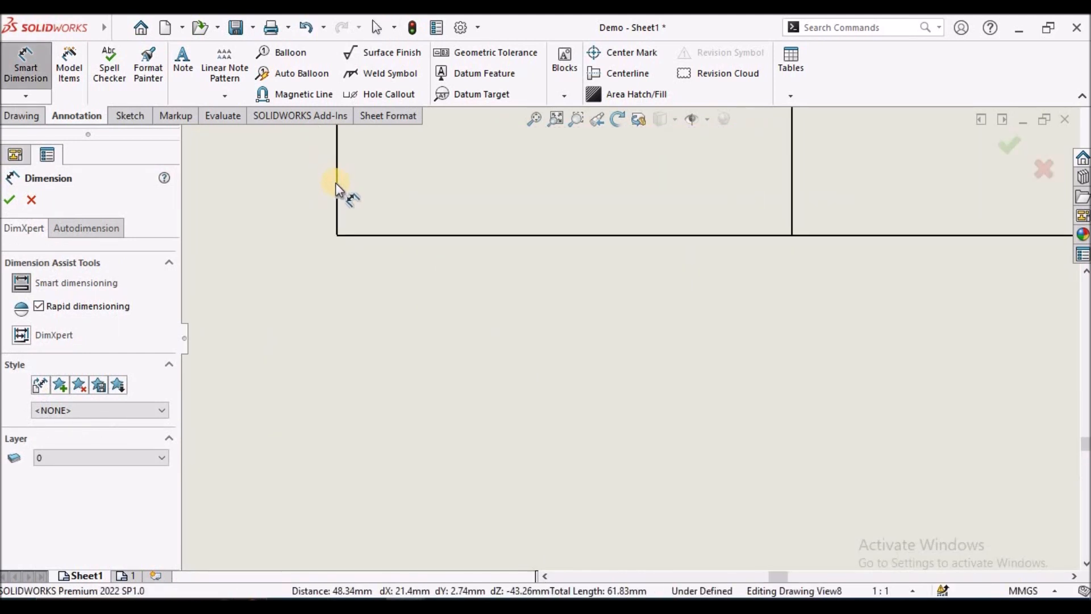
left_click(335, 182)
scroll(629, 338, "up", 4)
scroll(835, 310, "up", 5)
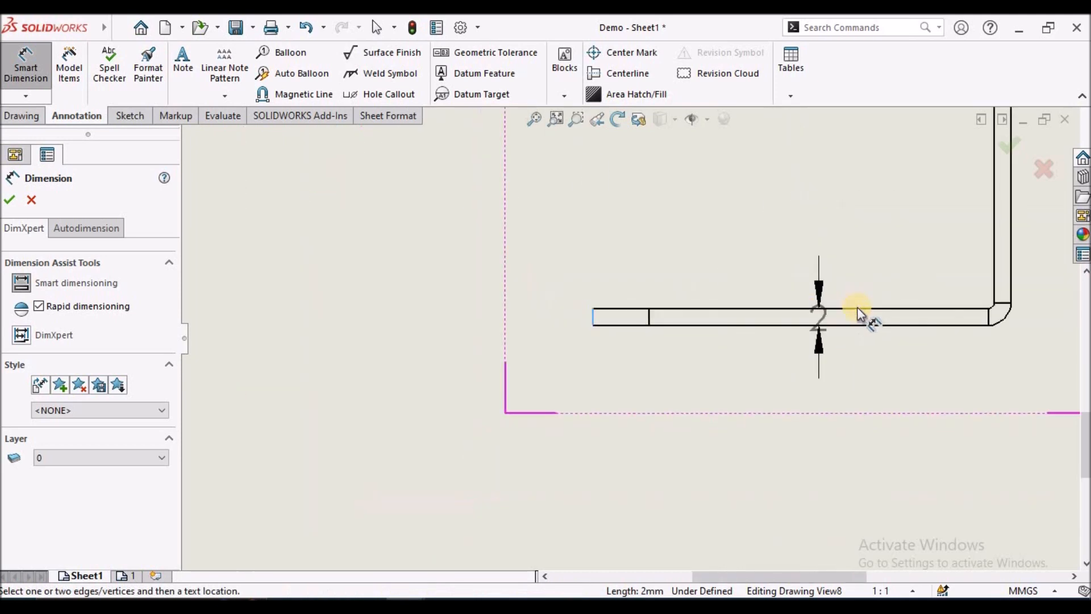
scroll(829, 284, "down", 4)
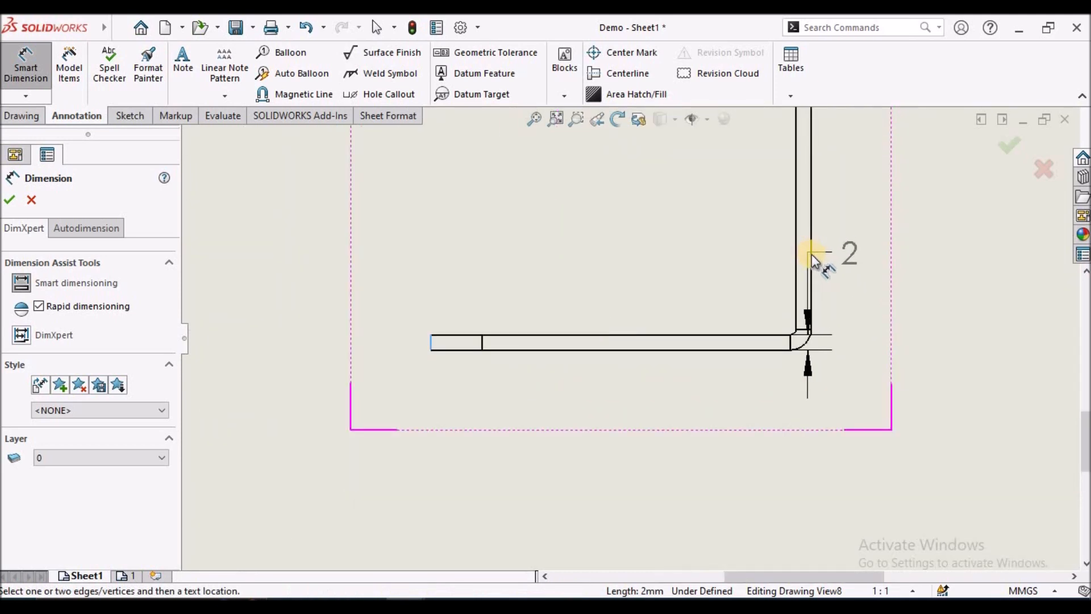
left_click(807, 253)
left_click(579, 465)
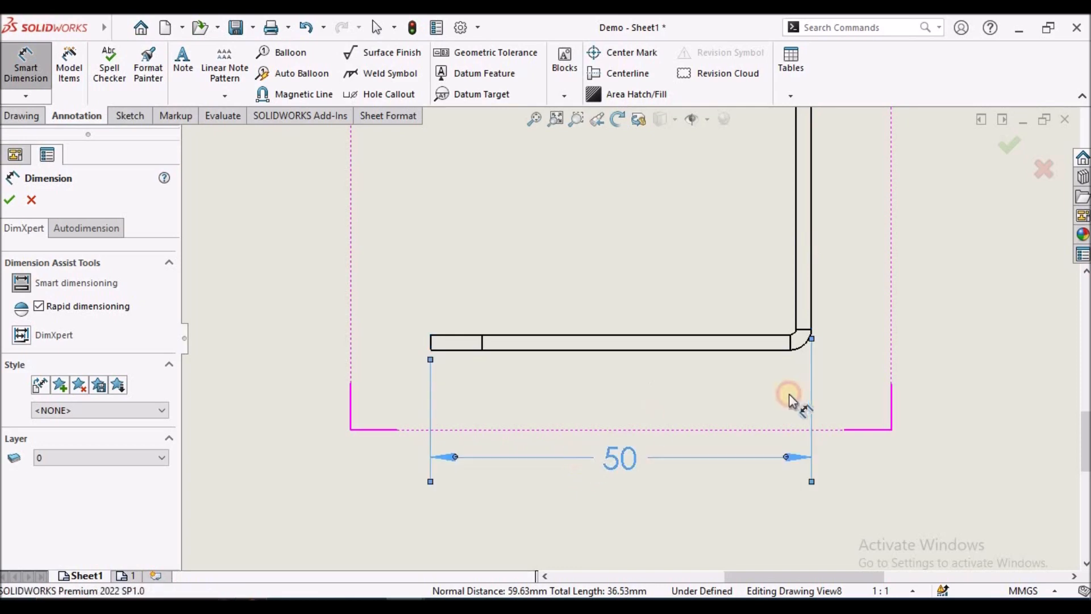
Step: Dimension the side view's overall height between the outer faces of both flanges, placing it right of the view
scroll(779, 295, "up", 6)
scroll(623, 254, "down", 2)
scroll(648, 336, "down", 1)
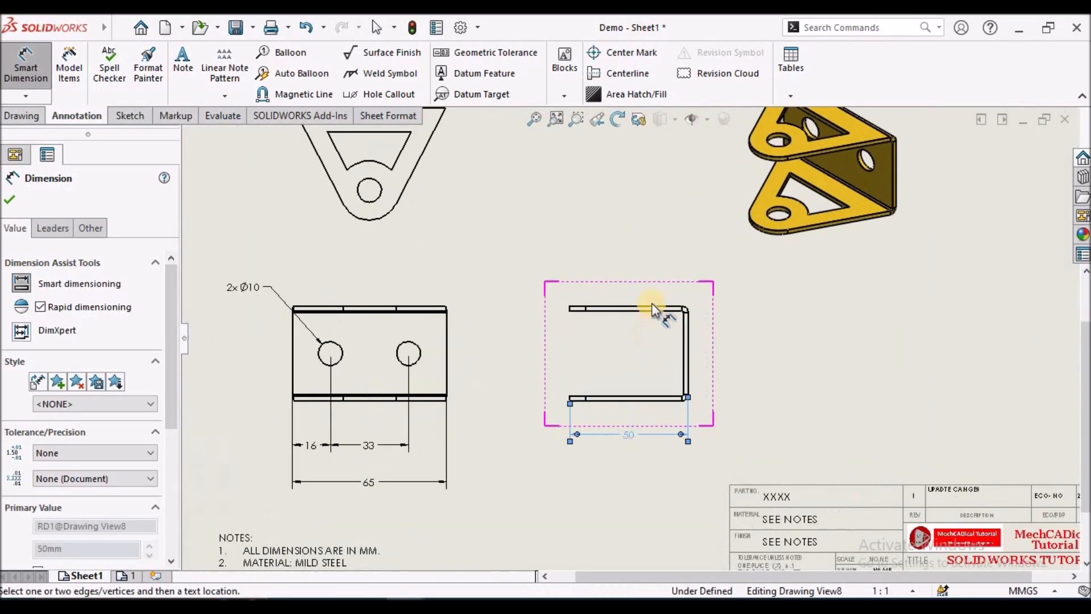
left_click(650, 306)
scroll(646, 395, "down", 2)
left_click(645, 386)
left_click(781, 293)
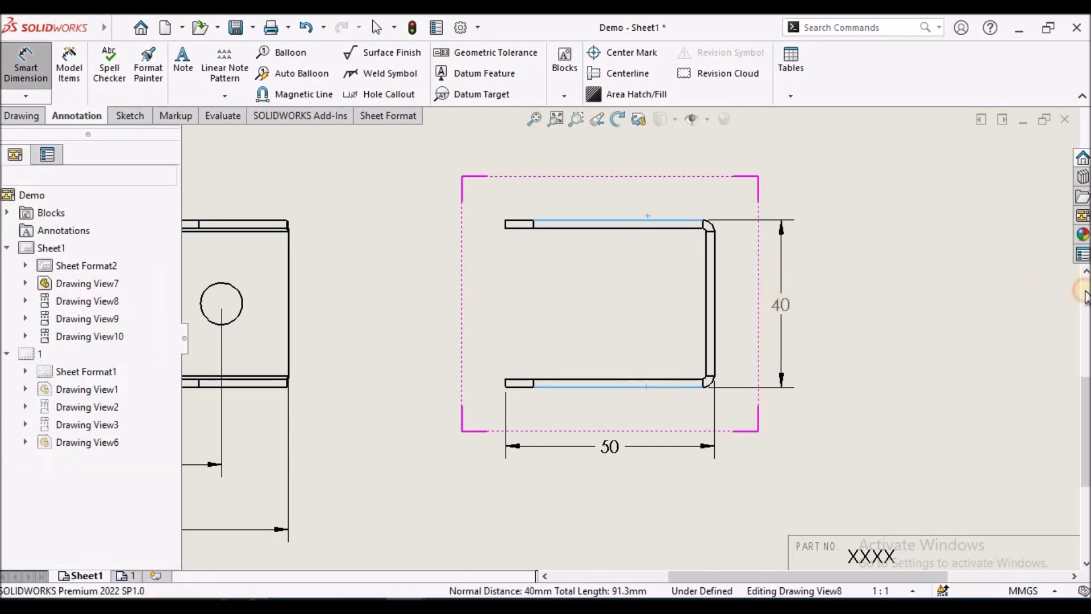
Step: Add a diameter dimension to the hole in the top view, placing it to the lower left of the hole
scroll(536, 270, "up", 5)
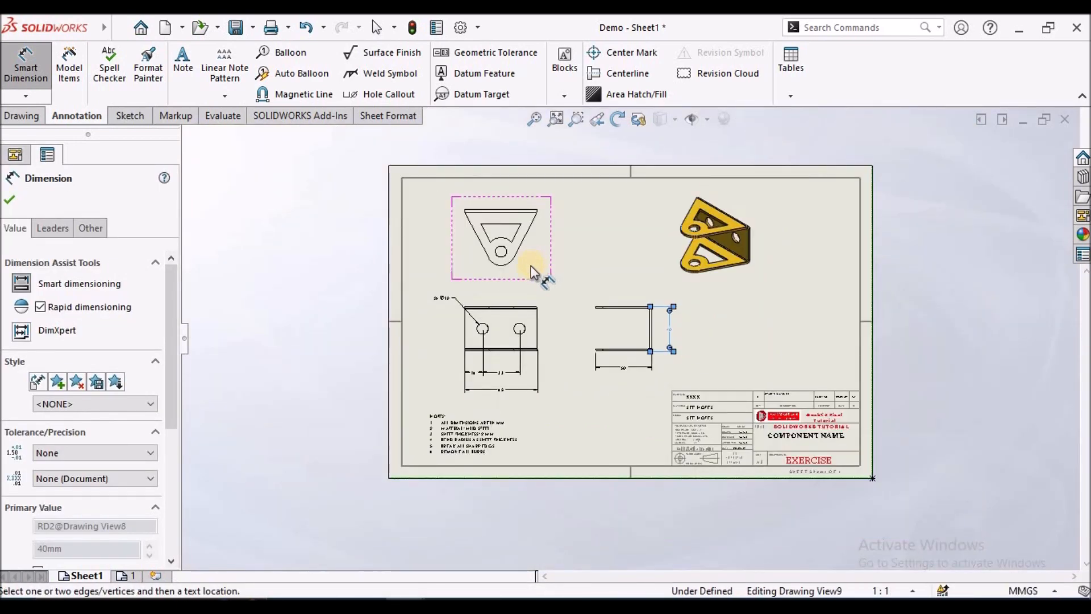
scroll(530, 266, "up", 3)
scroll(526, 261, "down", 2)
scroll(605, 301, "down", 5)
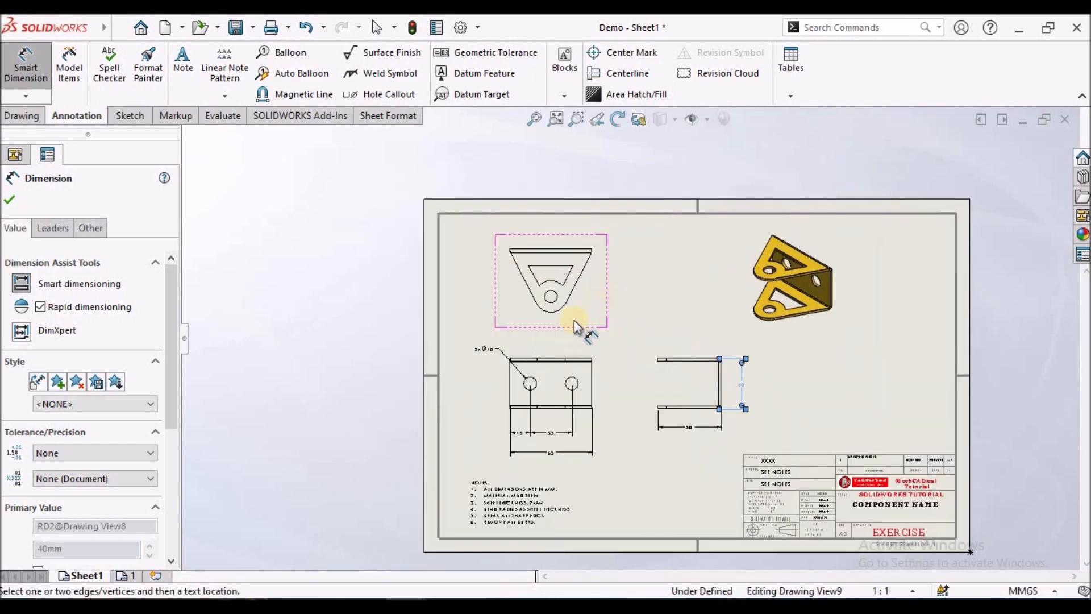
scroll(556, 317, "down", 1)
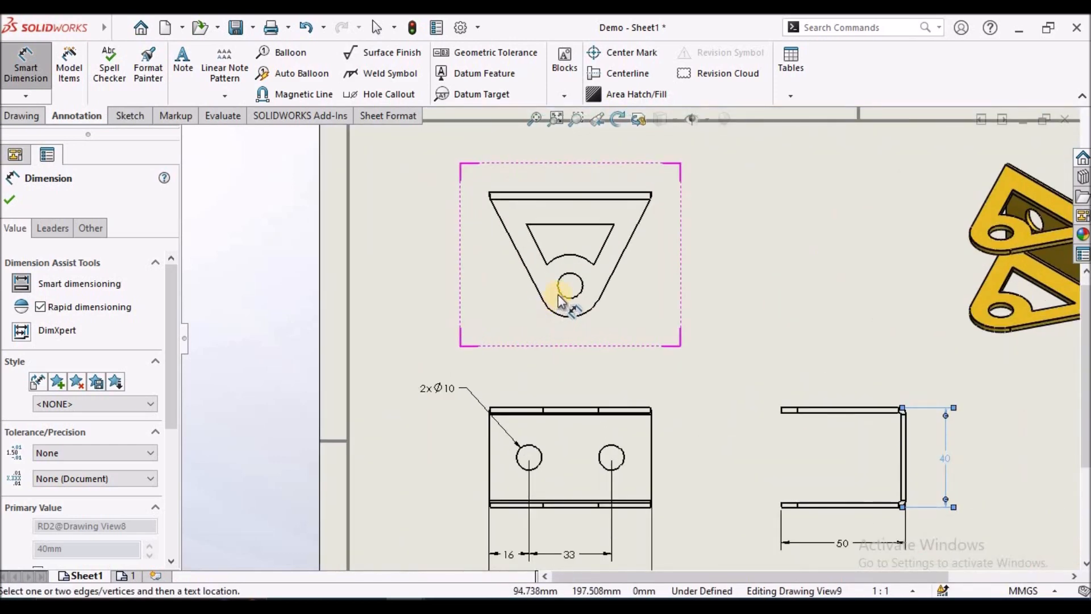
left_click(561, 291)
left_click(487, 314)
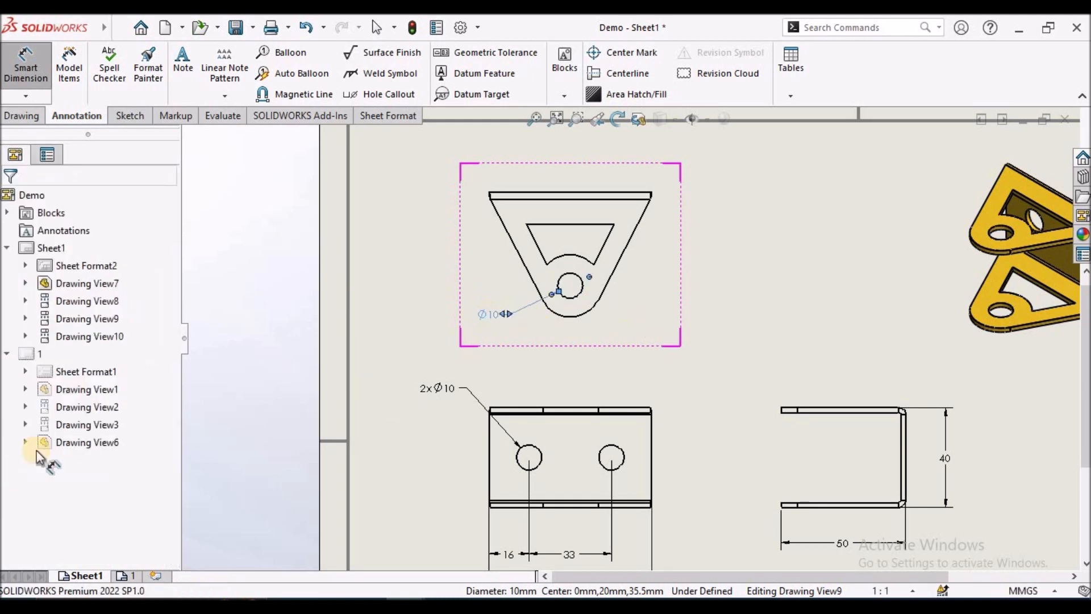
Step: Add the prefix 2x to the diameter dimension of the top view's hole
scroll(167, 438, "down", 3)
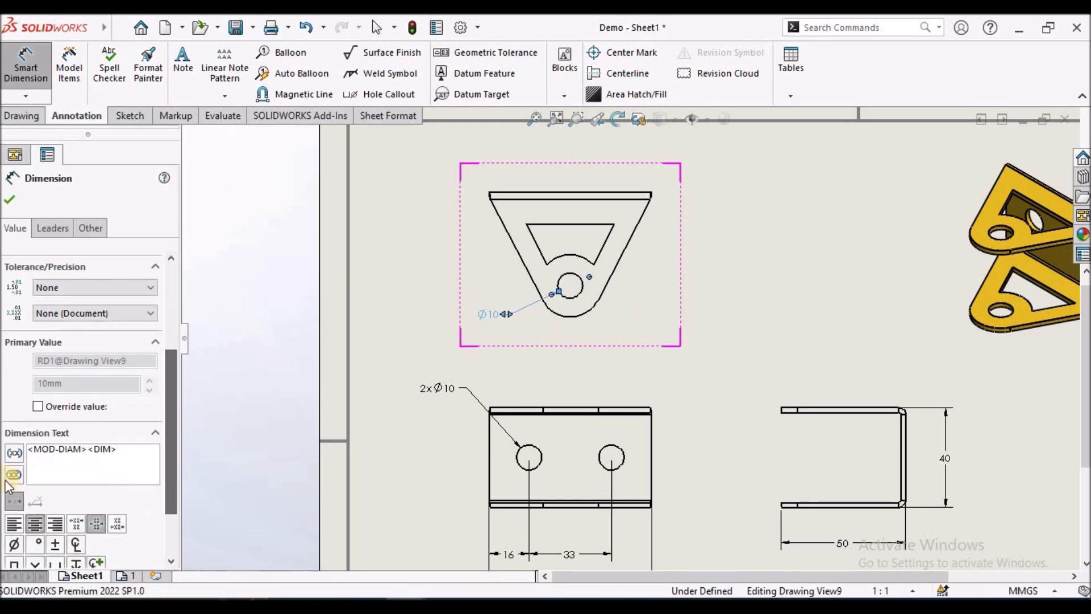
triple_click(27, 452)
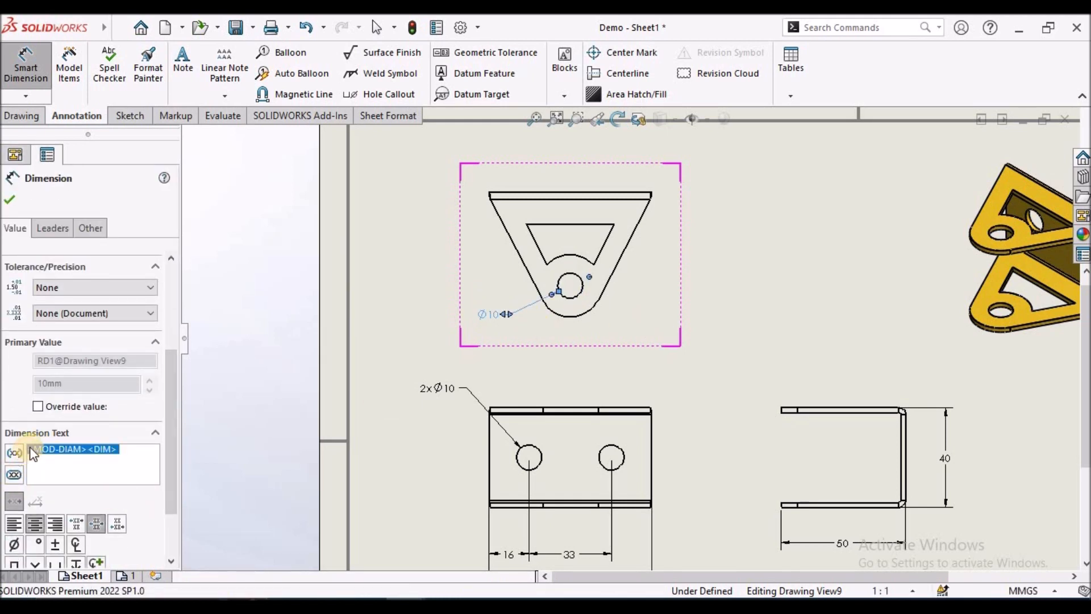
left_click(33, 450)
type("2x")
Step: Dimension the radius of the top view's rounded end with the prefix 2x, placing it to the lower right of the arc
left_click(578, 316)
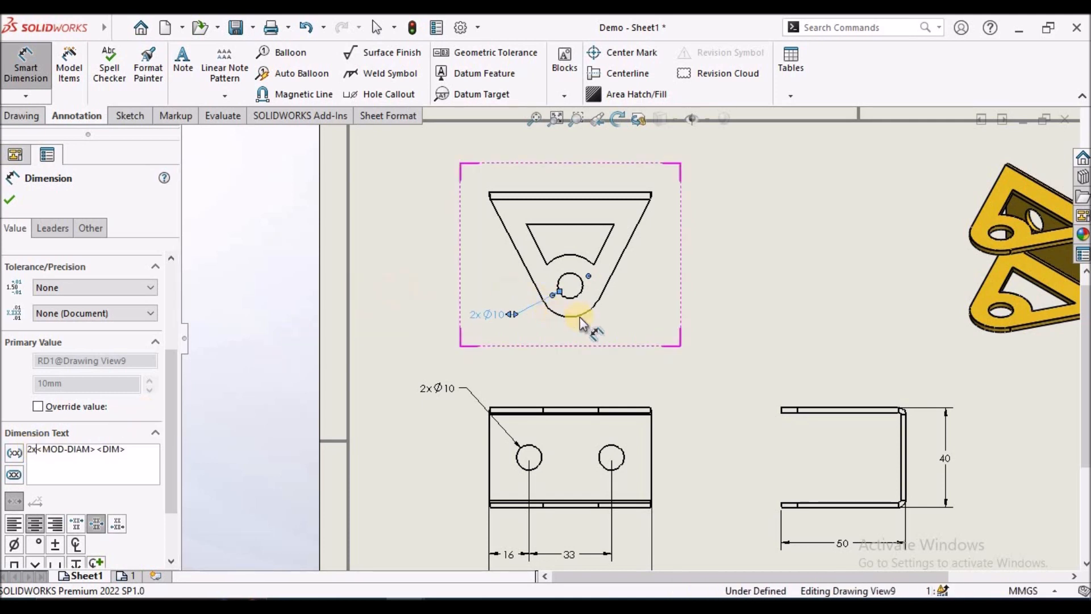
left_click(582, 314)
left_click(634, 348)
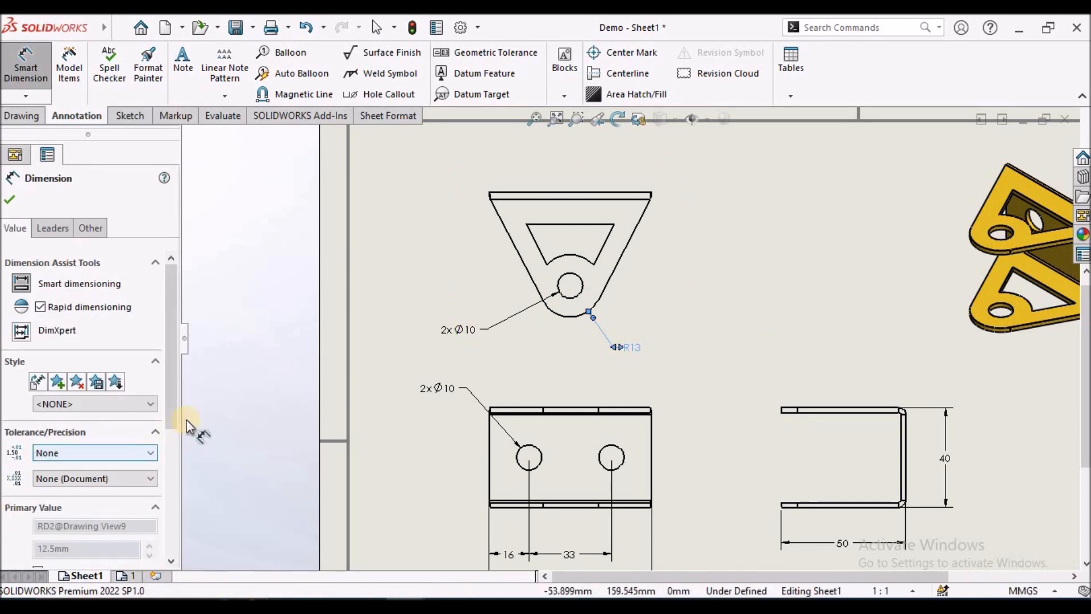
left_click_drag(169, 423, 170, 503)
left_click(29, 460)
type("2xR<DIM>")
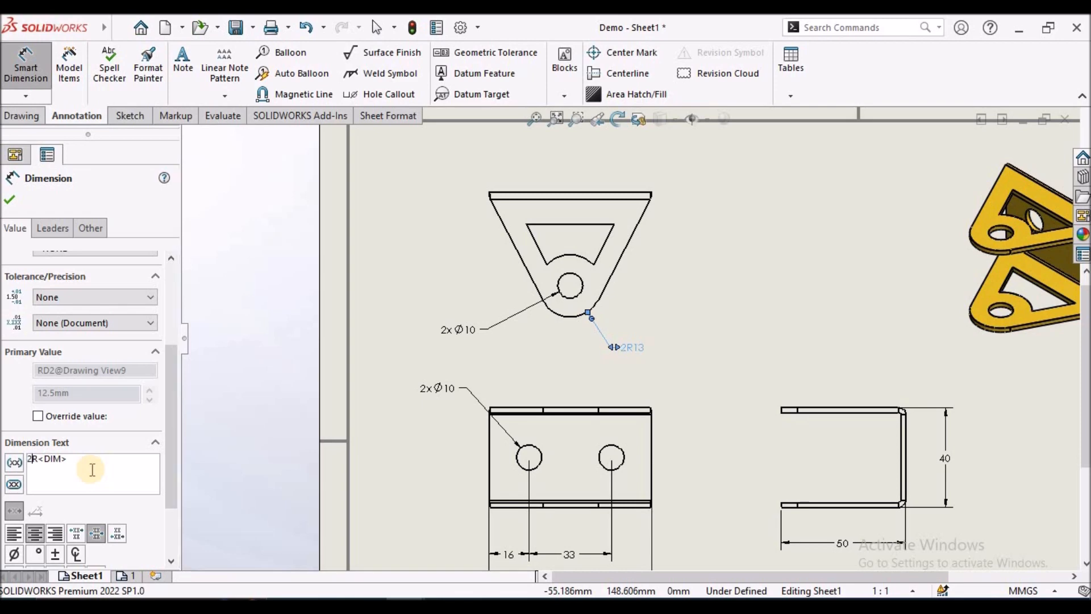
left_click(21, 198)
Step: Dimension the vertical distance from the top view's upper edge to the cutout's upper edge, placing it left of the view
scroll(653, 256, "up", 3)
scroll(513, 301, "down", 4)
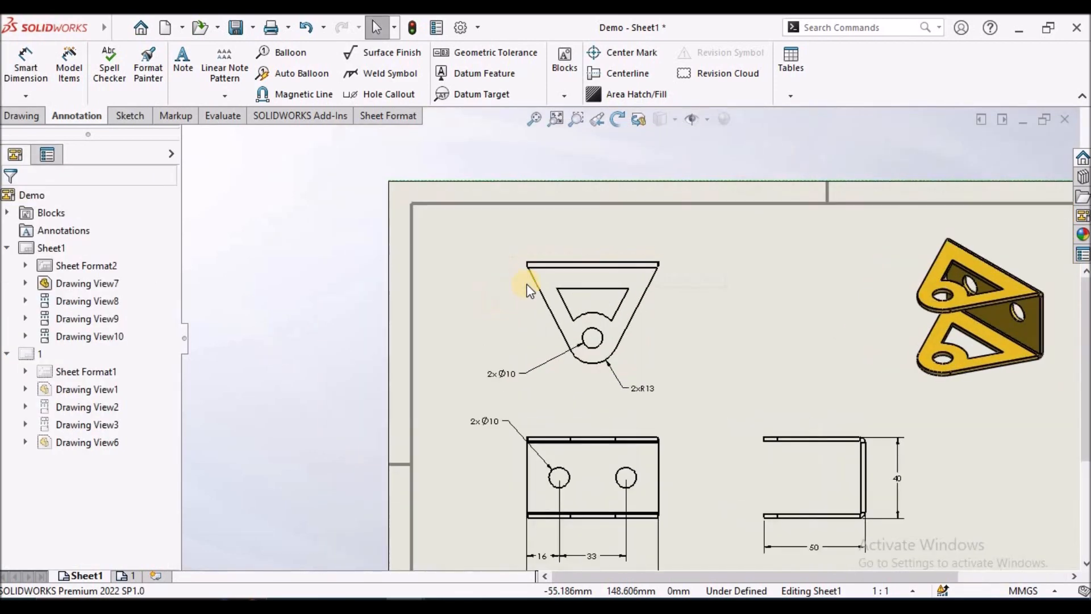
scroll(515, 292, "down", 1)
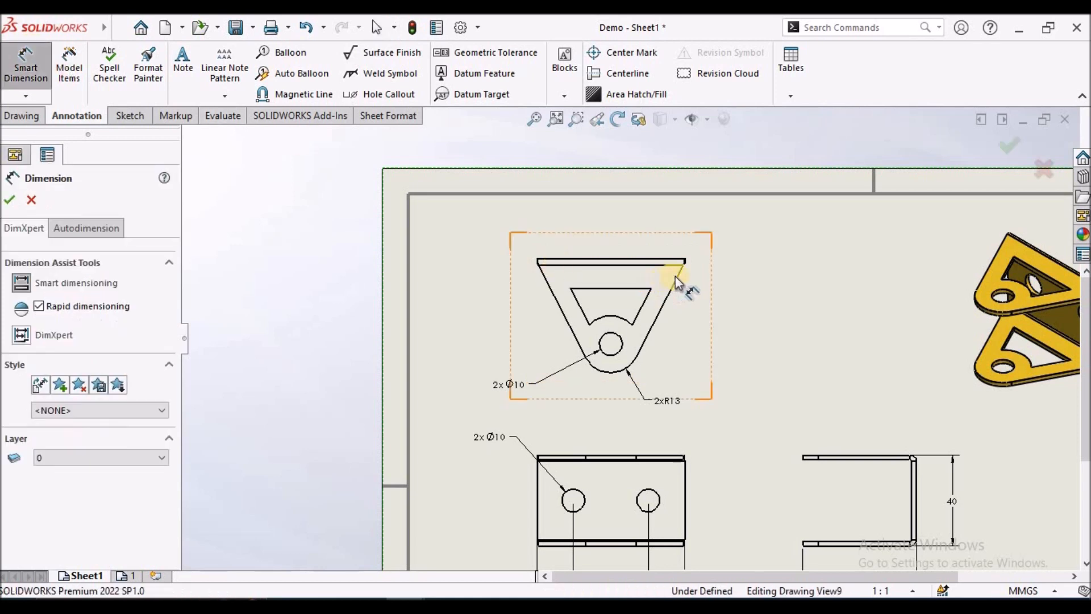
scroll(677, 275, "down", 2)
left_click(601, 264)
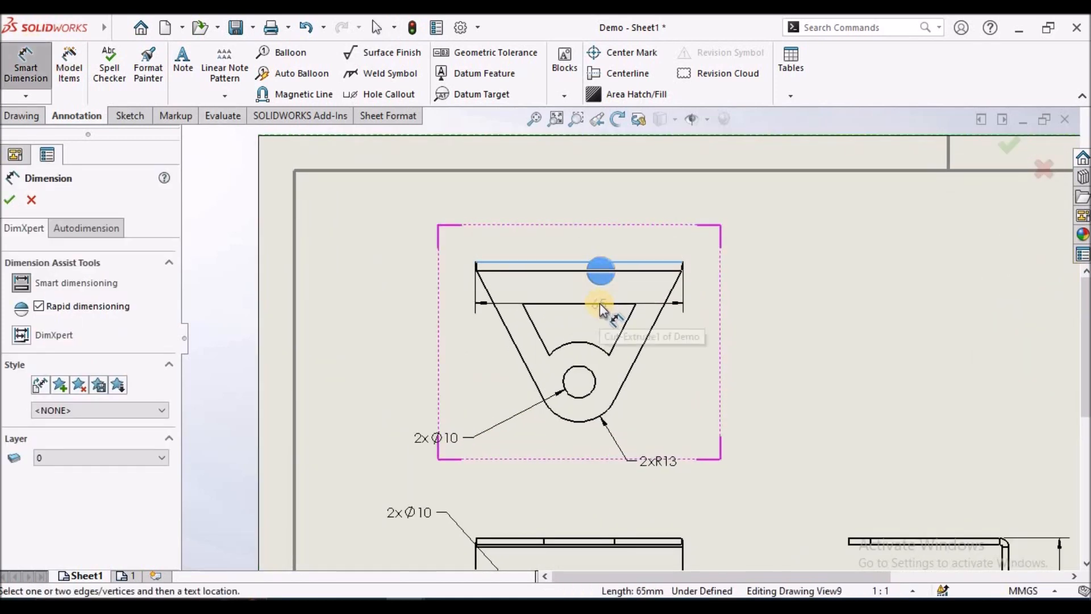
left_click(602, 304)
left_click(578, 281)
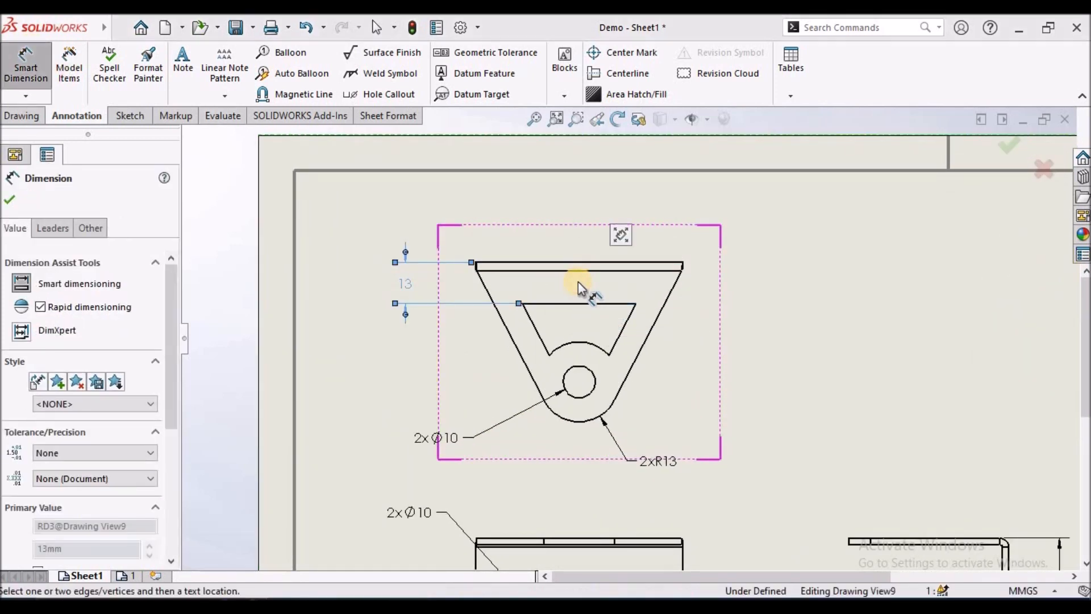
Step: Dimension the distance between the top view's right slanted edge and the cutout's parallel edge, placing it above the view's right corner
scroll(653, 327, "down", 2)
left_click(652, 329)
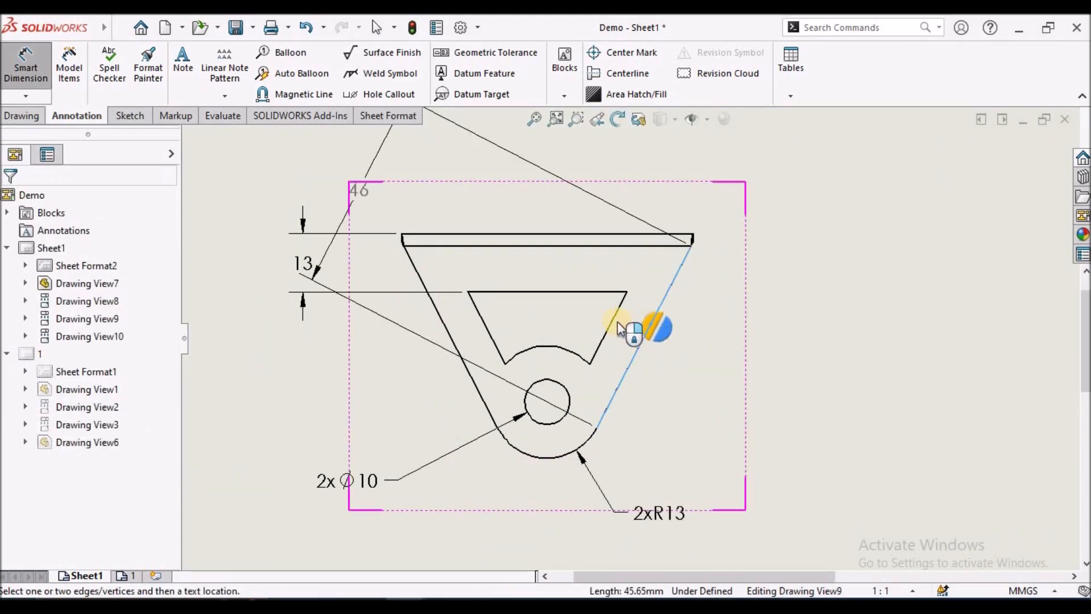
left_click(605, 331)
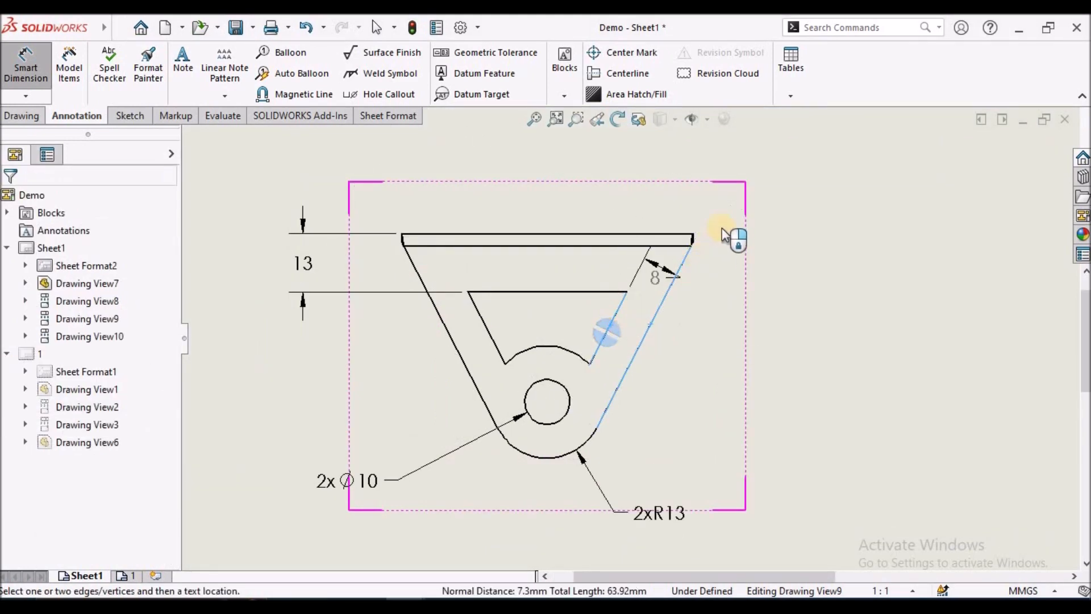
left_click(697, 175)
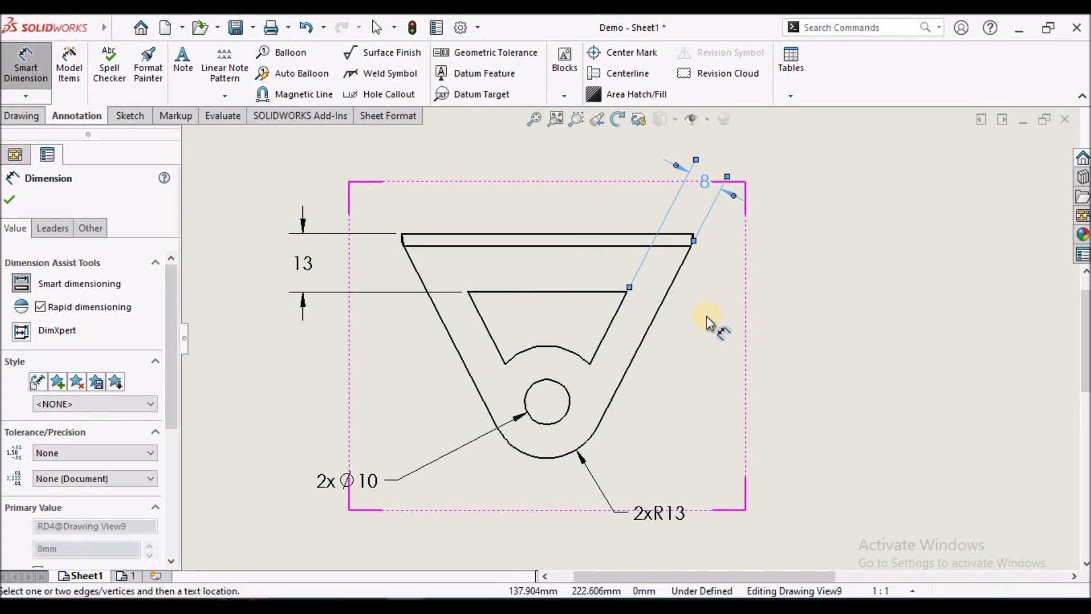
Step: Review the dimensions across all drawing views and the full sheet, and finish dimensioning
scroll(706, 316, "up", 5)
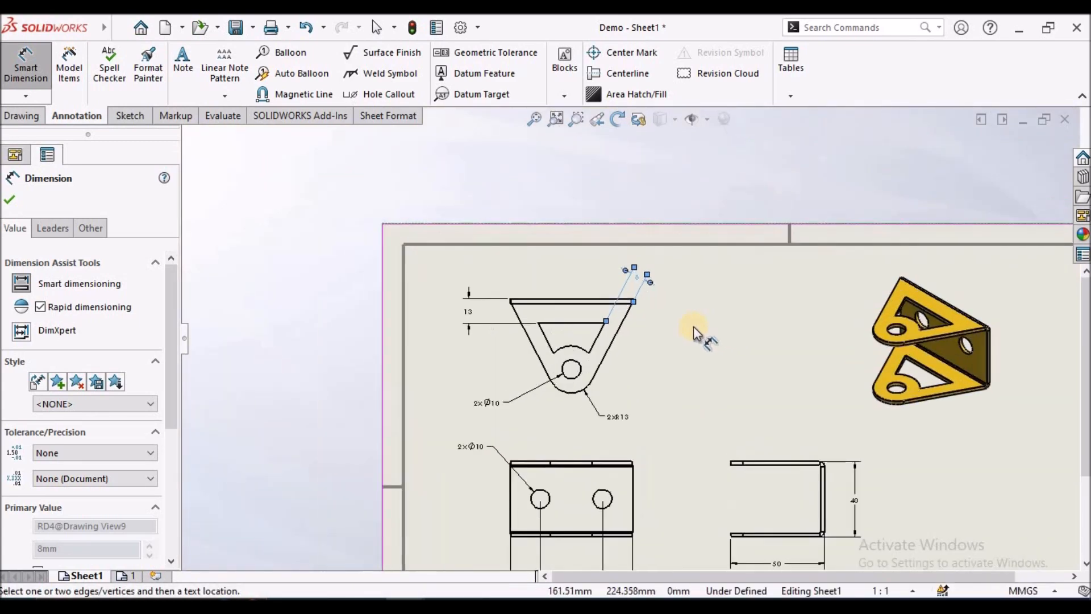
scroll(690, 331, "down", 2)
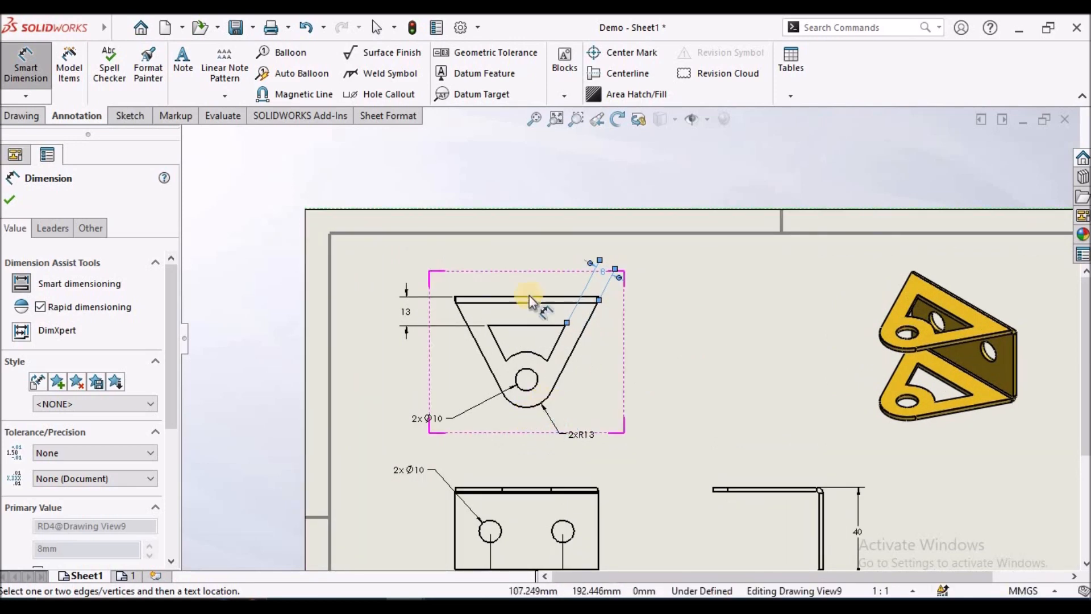
scroll(702, 441, "up", 3)
scroll(585, 483, "down", 2)
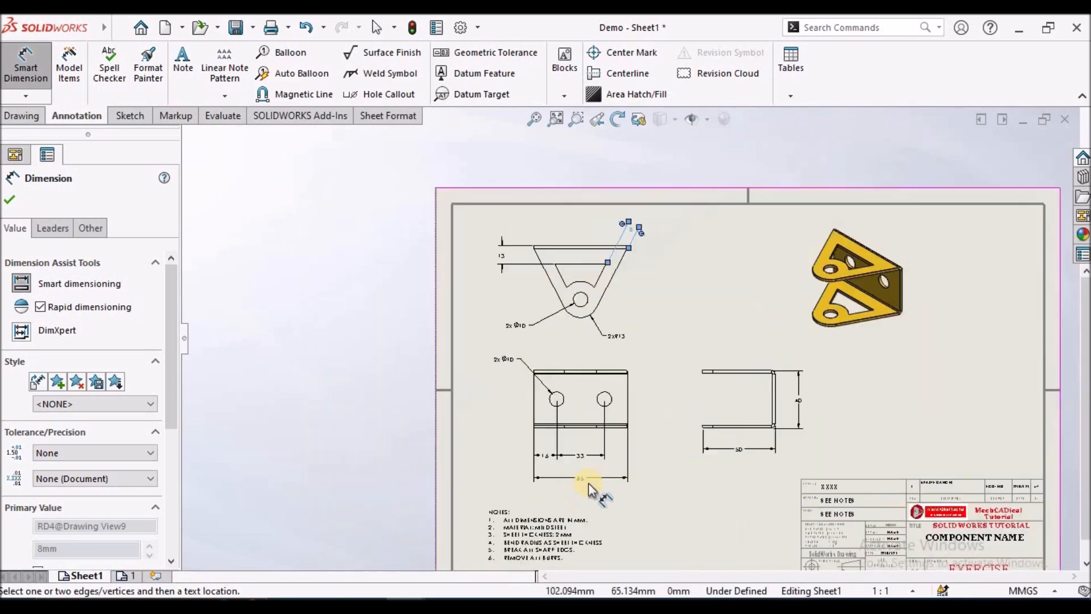
scroll(595, 481, "down", 2)
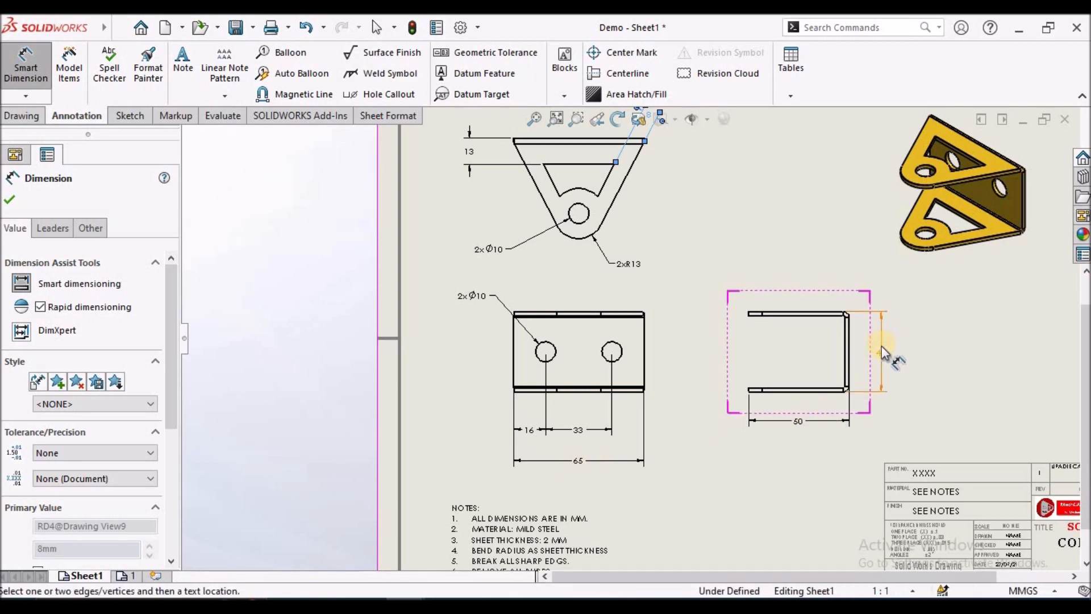
scroll(881, 346, "up", 3)
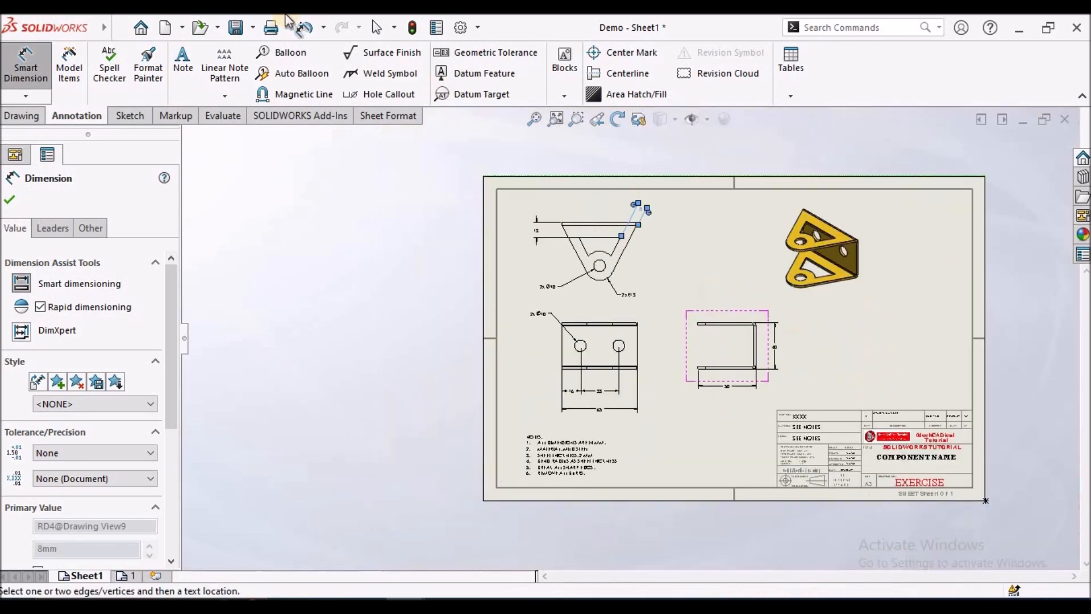
left_click(534, 119)
left_click(12, 201)
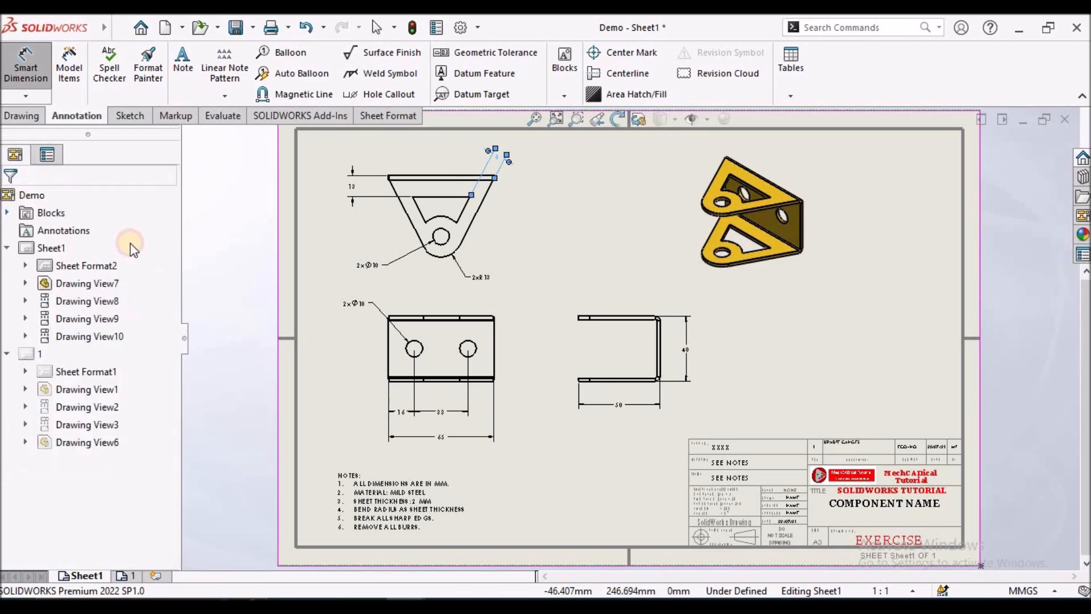
Step: Move the top view's 2xR13 radius dimension slightly upward, closer to the rounded end
scroll(528, 277, "down", 2)
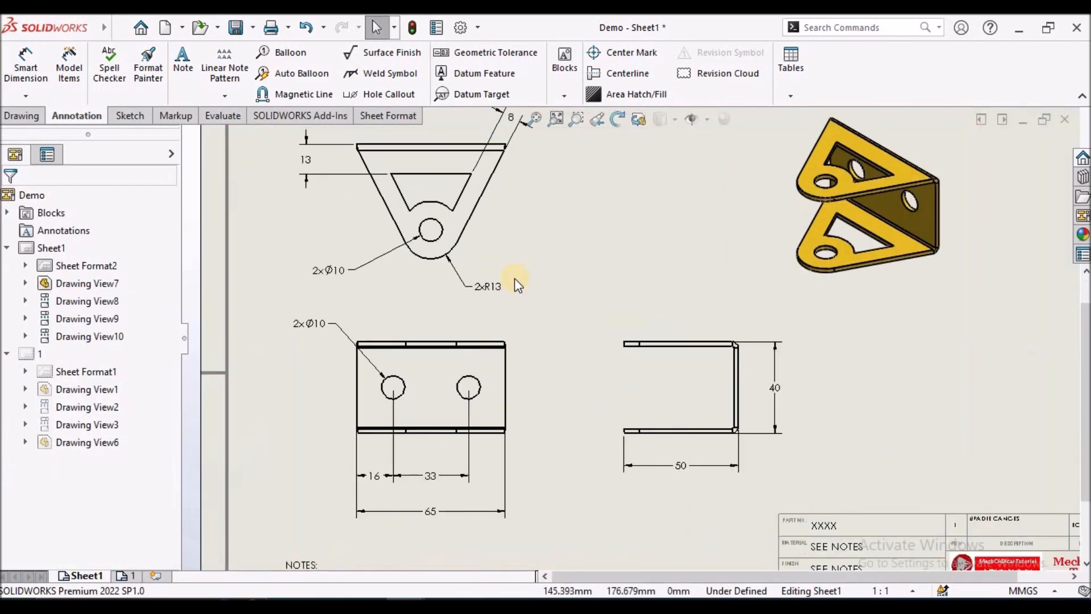
left_click(514, 285)
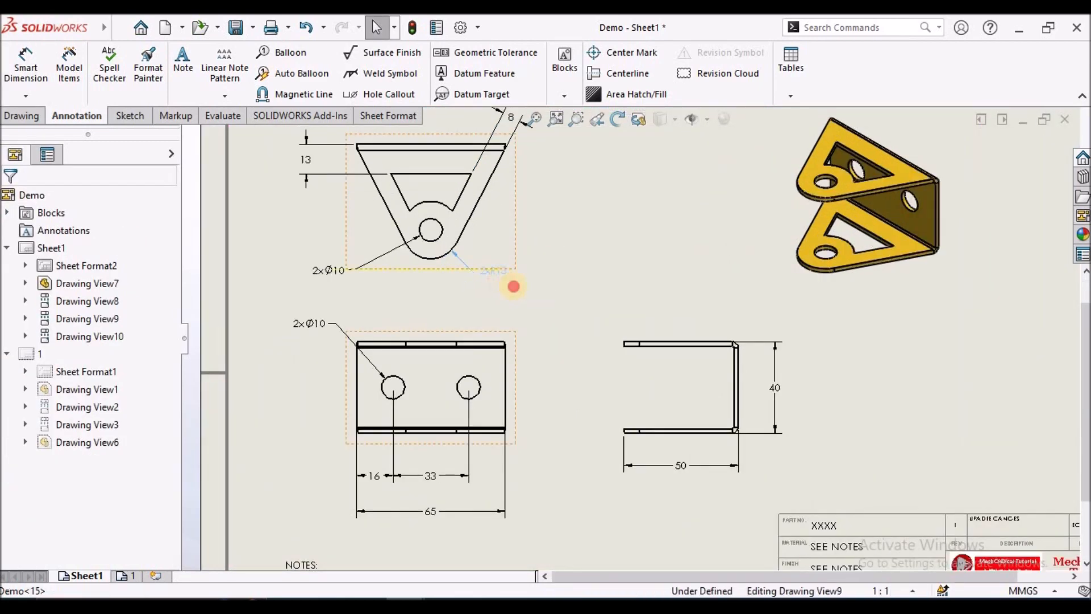
left_click(554, 321)
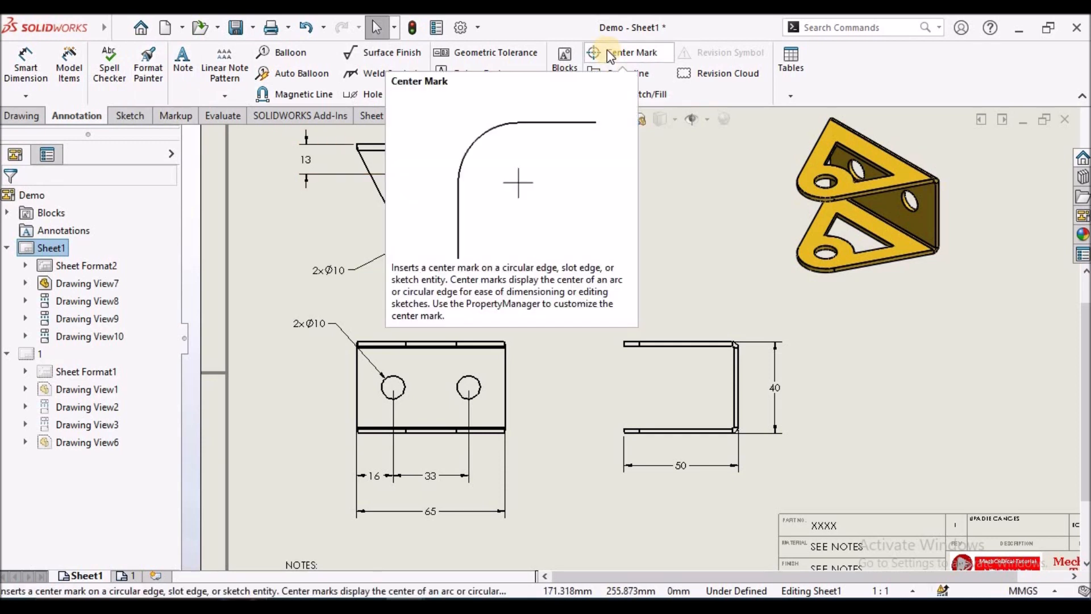
Step: Add center marks to the top view's hole and to both holes in the front view
left_click(609, 55)
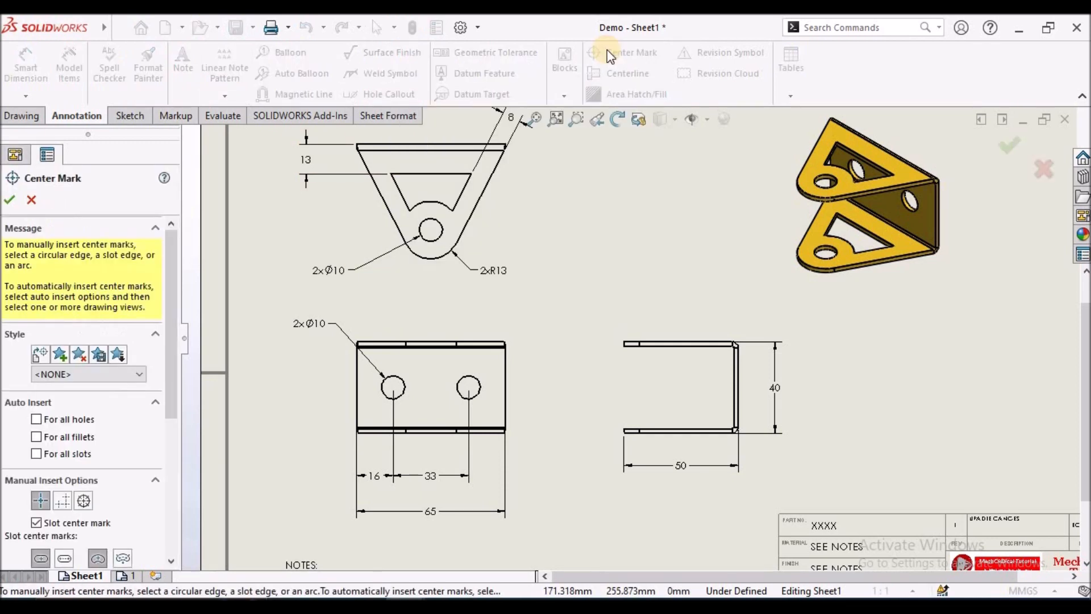
scroll(377, 295, "down", 3)
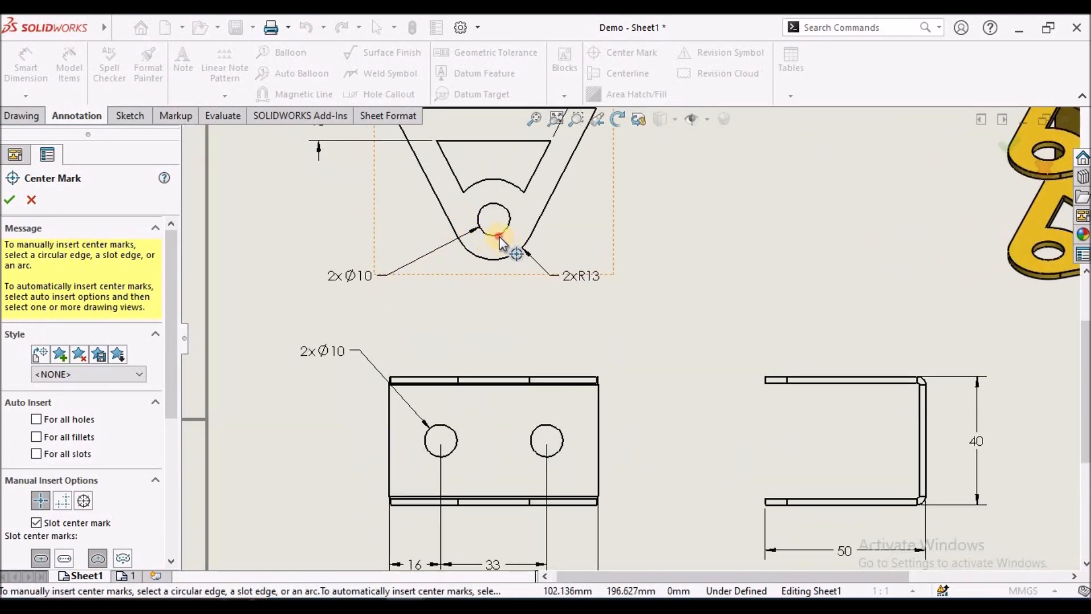
left_click(498, 236)
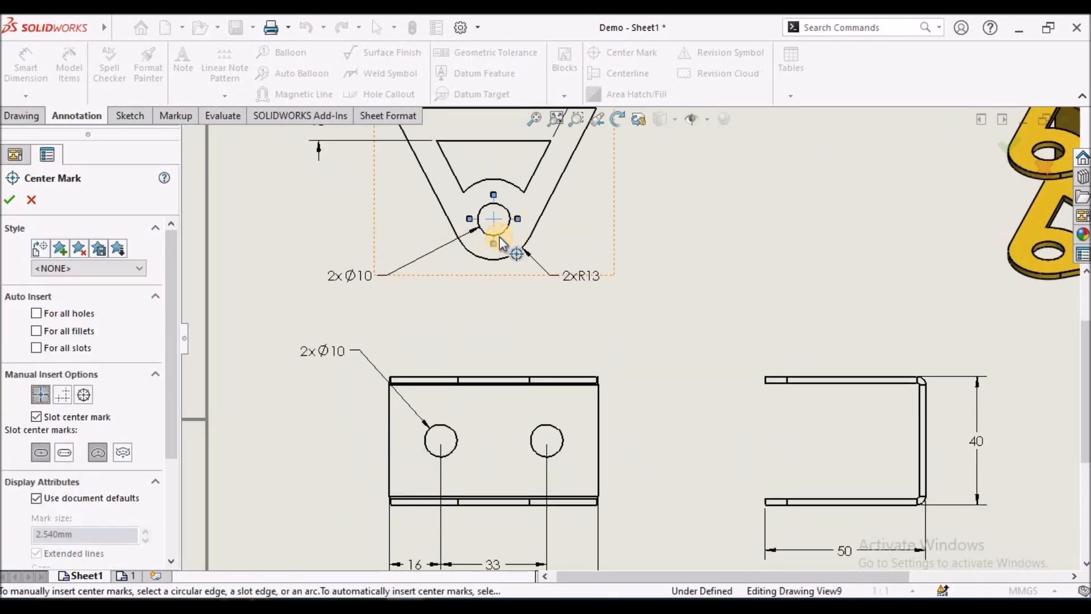
left_click(448, 428)
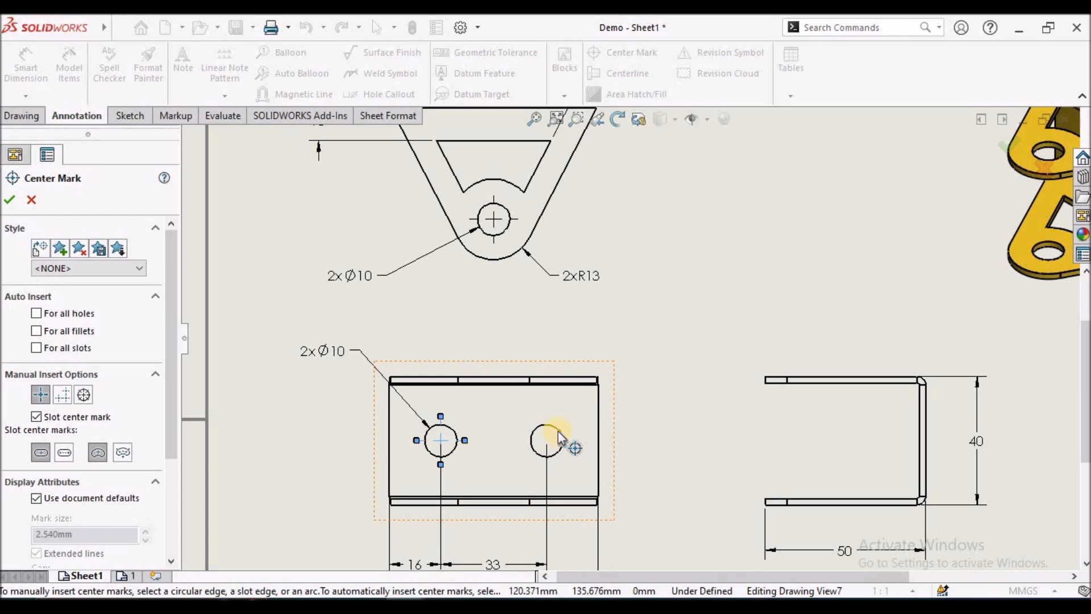
left_click(16, 203)
left_click(724, 262)
Step: Fit the whole sheet in the window and save the drawing
scroll(645, 247, "up", 4)
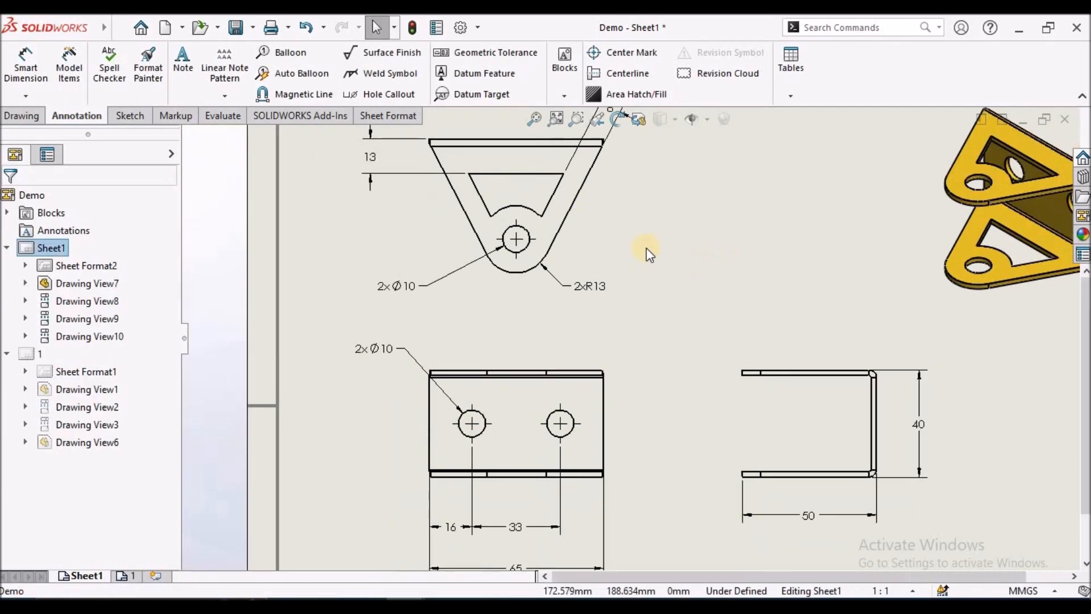
left_click(534, 121)
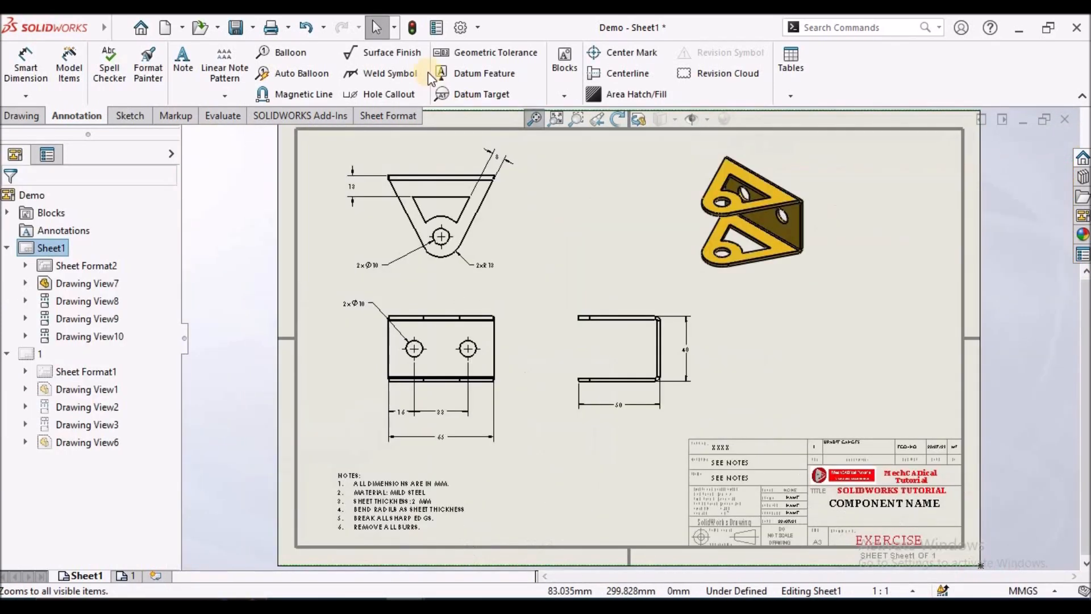
left_click(234, 27)
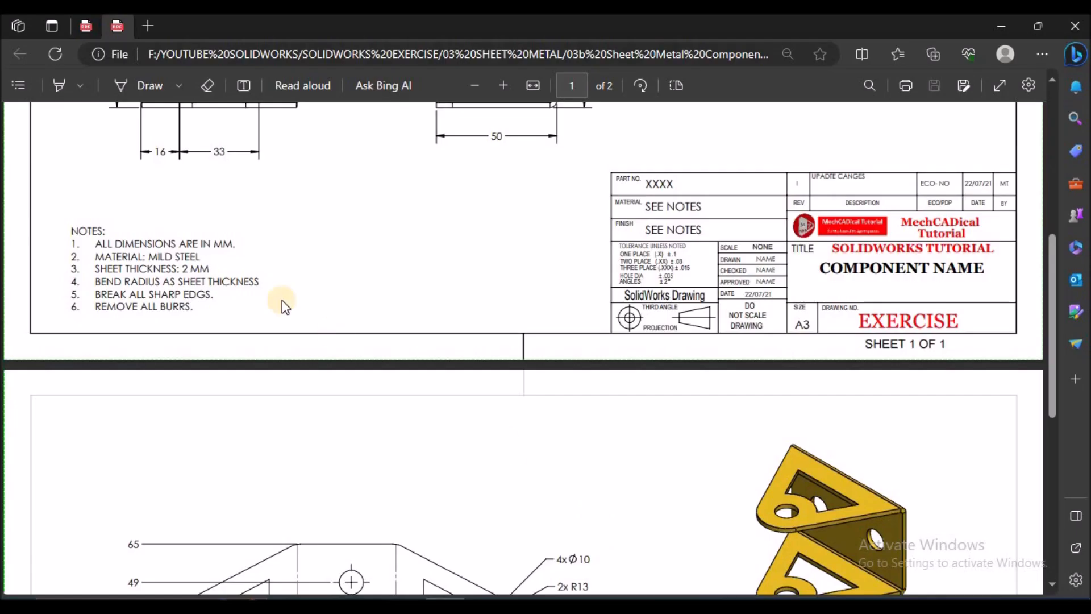
Step: Check the second page of the reference PDF and insert a flat pattern model view of Demo near the middle of sheet 1
scroll(329, 396, "down", 8)
left_click_drag(1058, 442, 1041, 411)
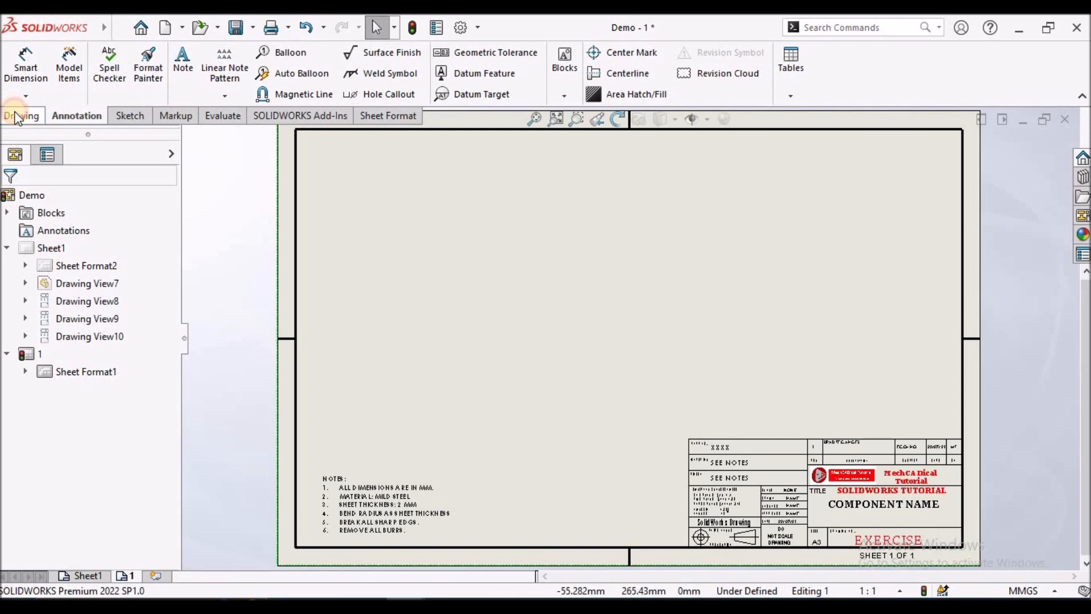
left_click(20, 116)
left_click(16, 67)
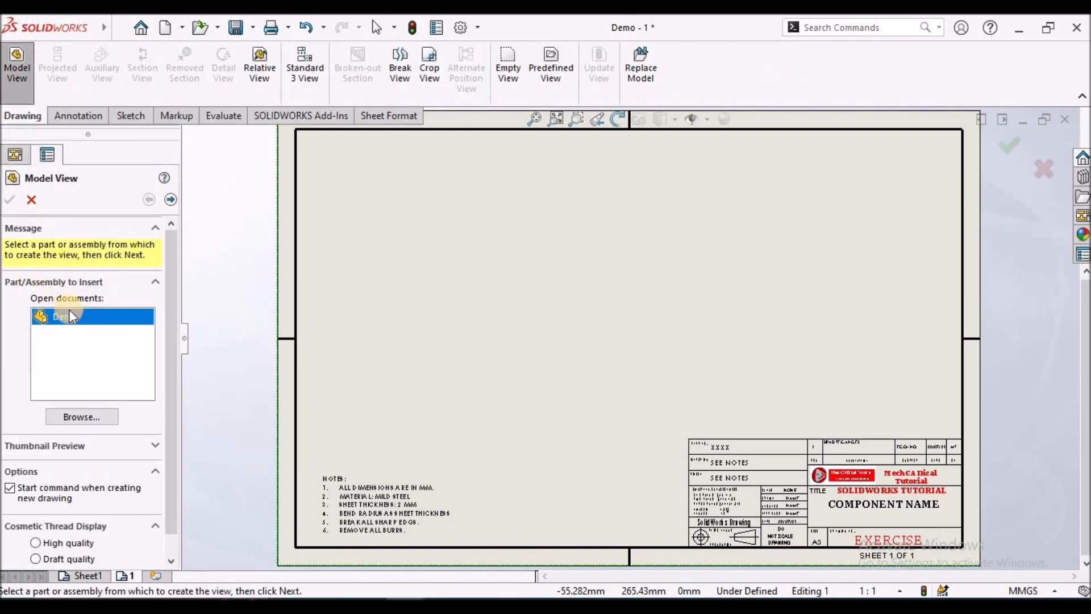
double_click(74, 321)
left_click(560, 332)
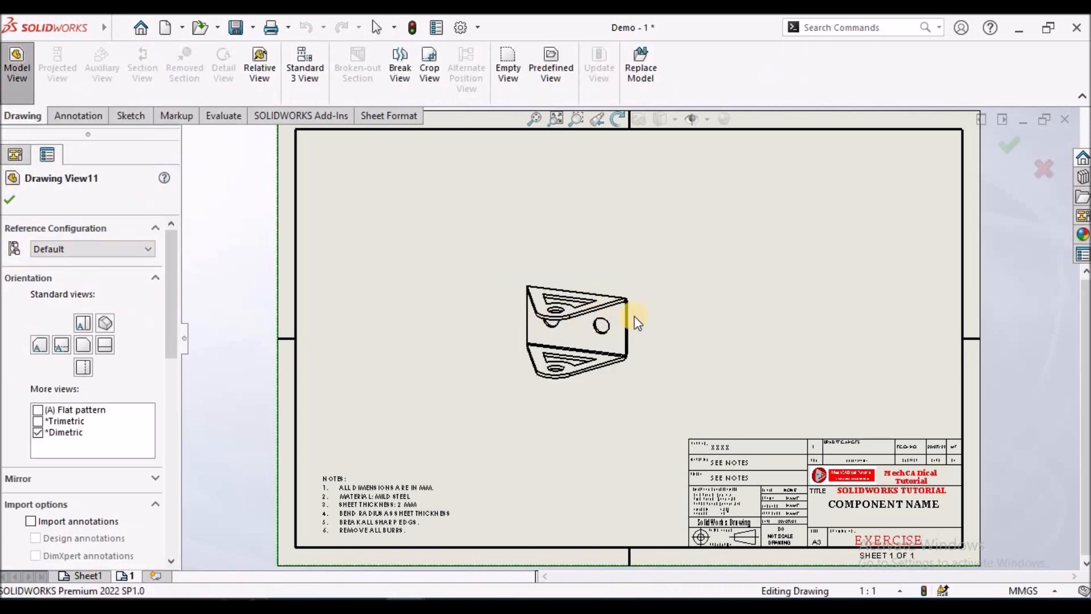
left_click(37, 409)
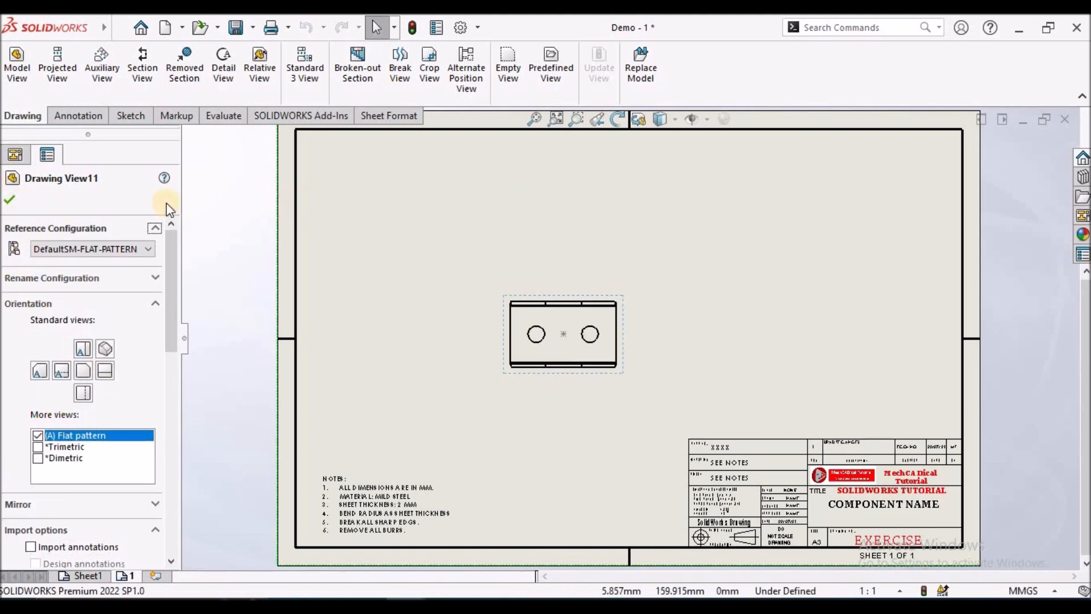
left_click(9, 198)
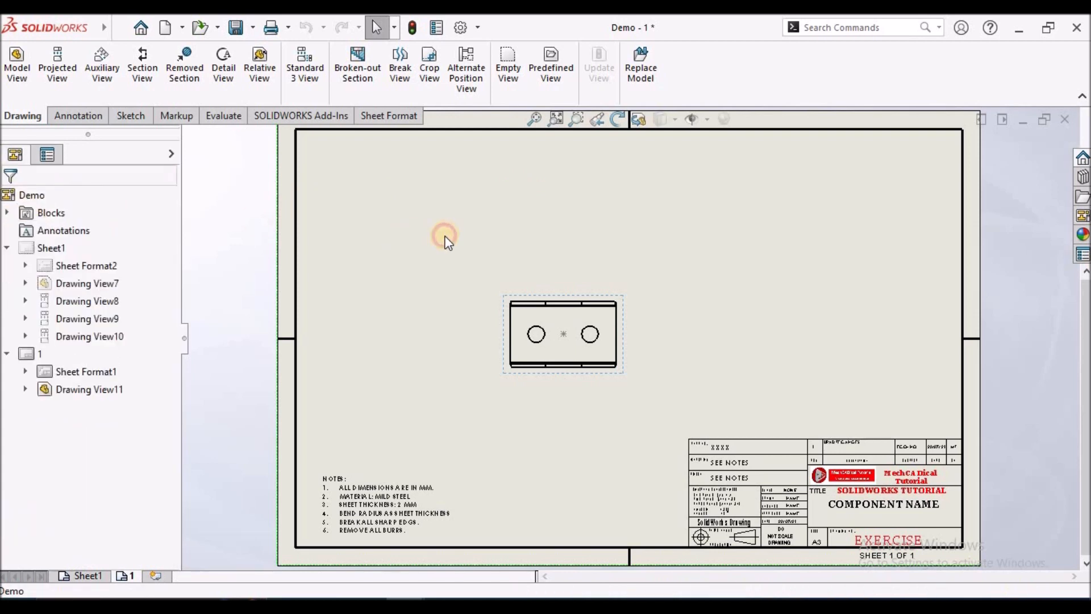
Step: Check in the flat pattern view's properties that it uses the named configuration DefaultSM-FLAT-PATTERN
left_click(576, 374)
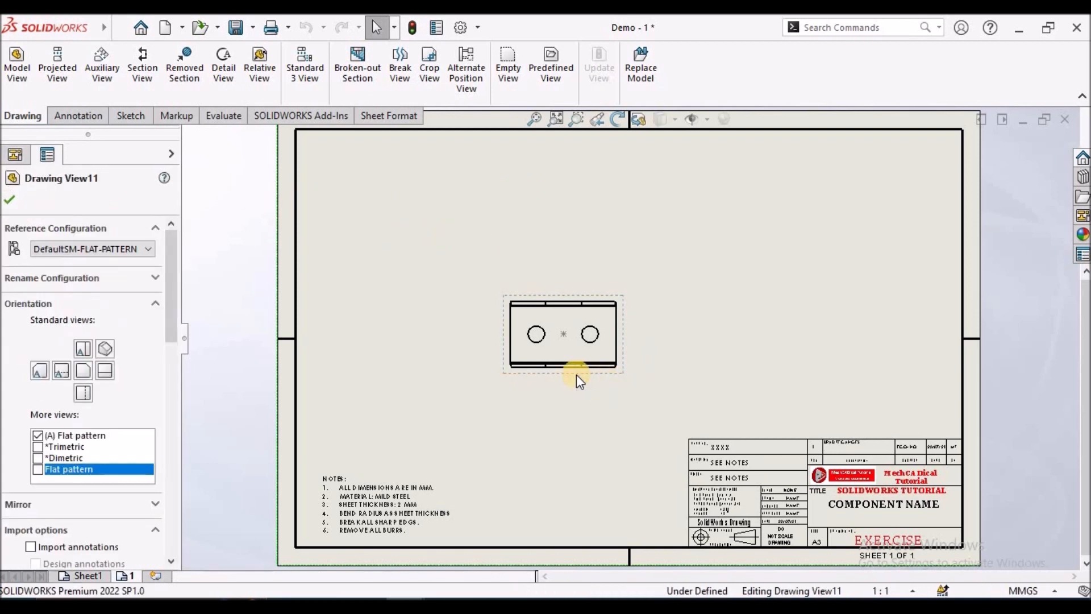
right_click(576, 374)
left_click(644, 457)
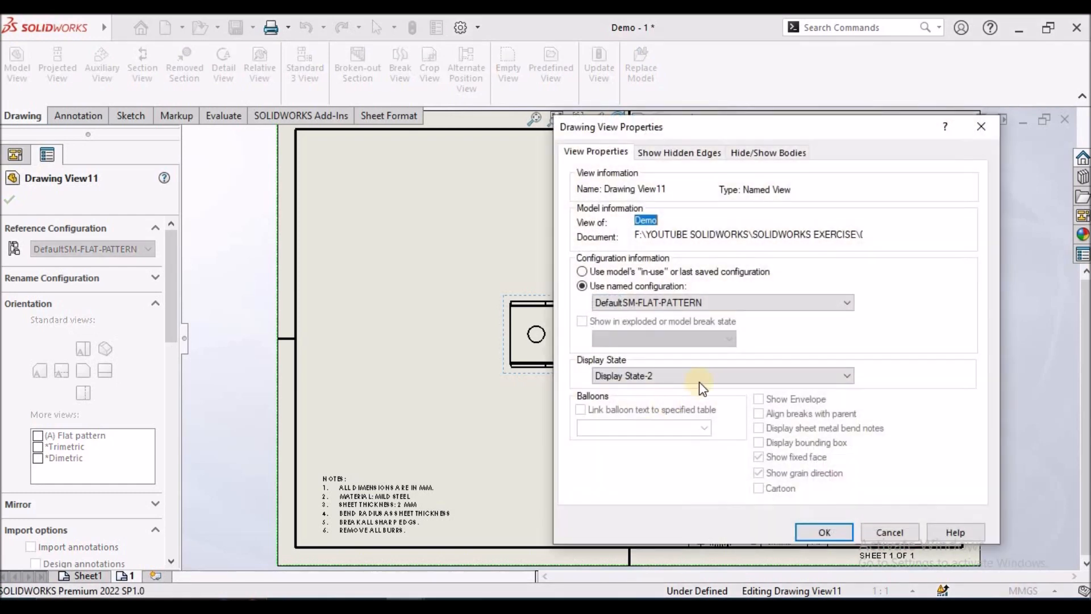
left_click(776, 306)
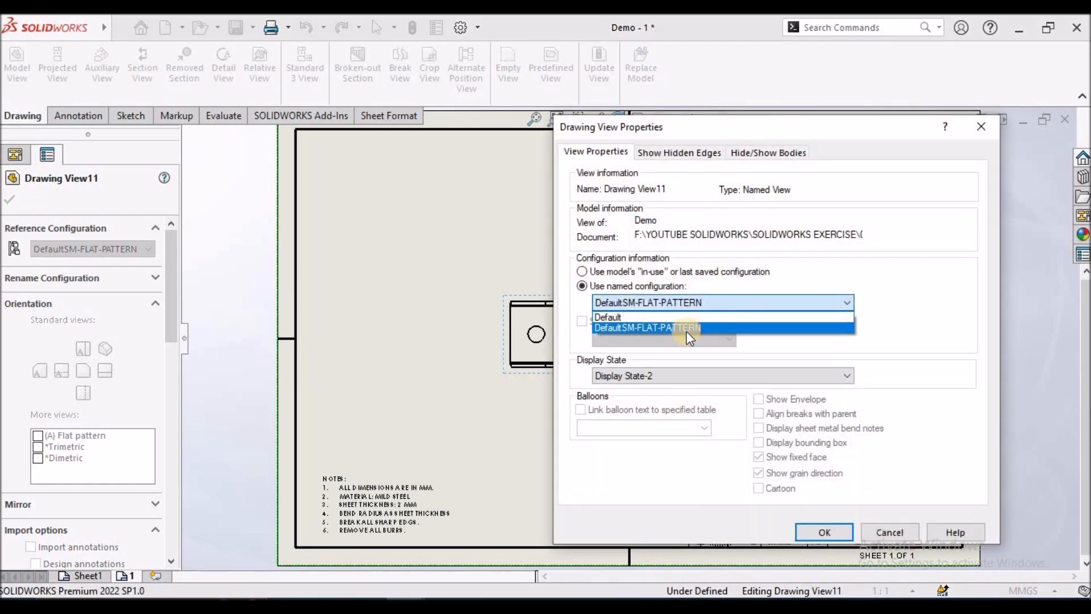
left_click(825, 531)
left_click(825, 534)
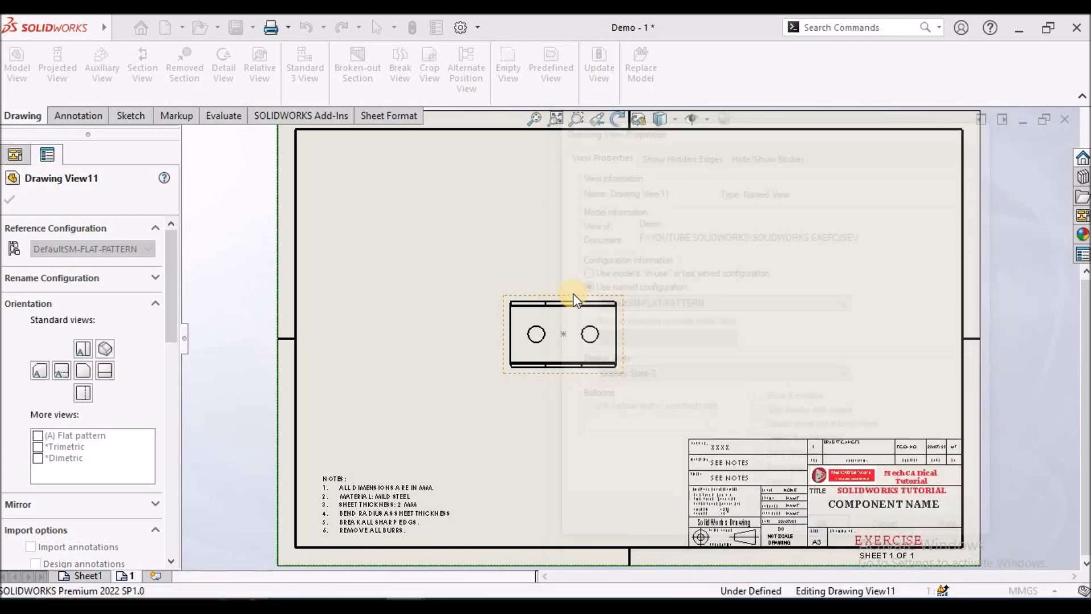
left_click(541, 237)
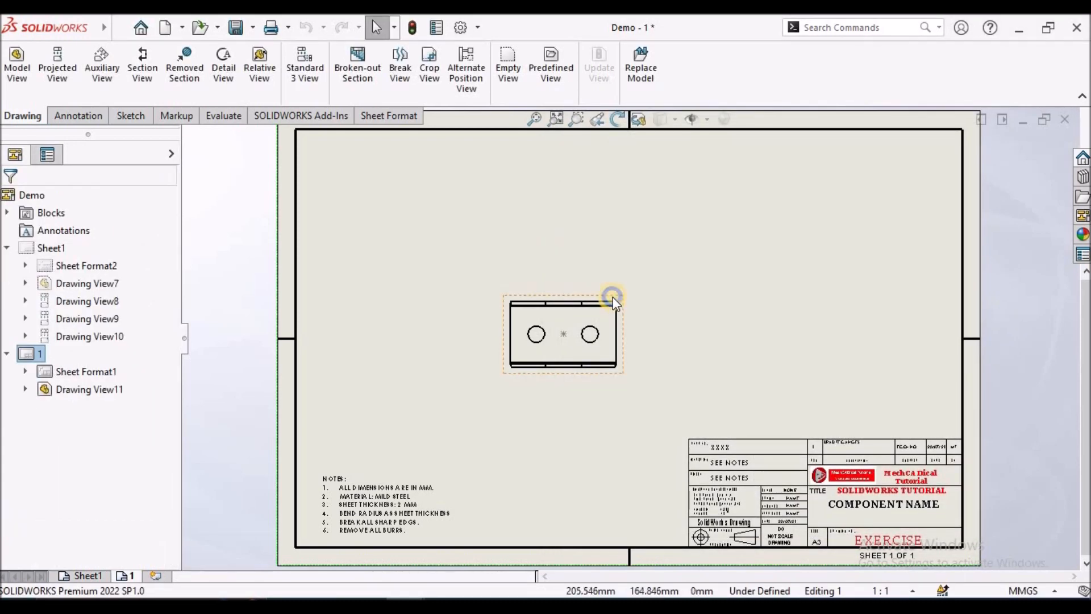
Step: Open the Demo part from the flat pattern drawing view
right_click(610, 291)
left_click(626, 112)
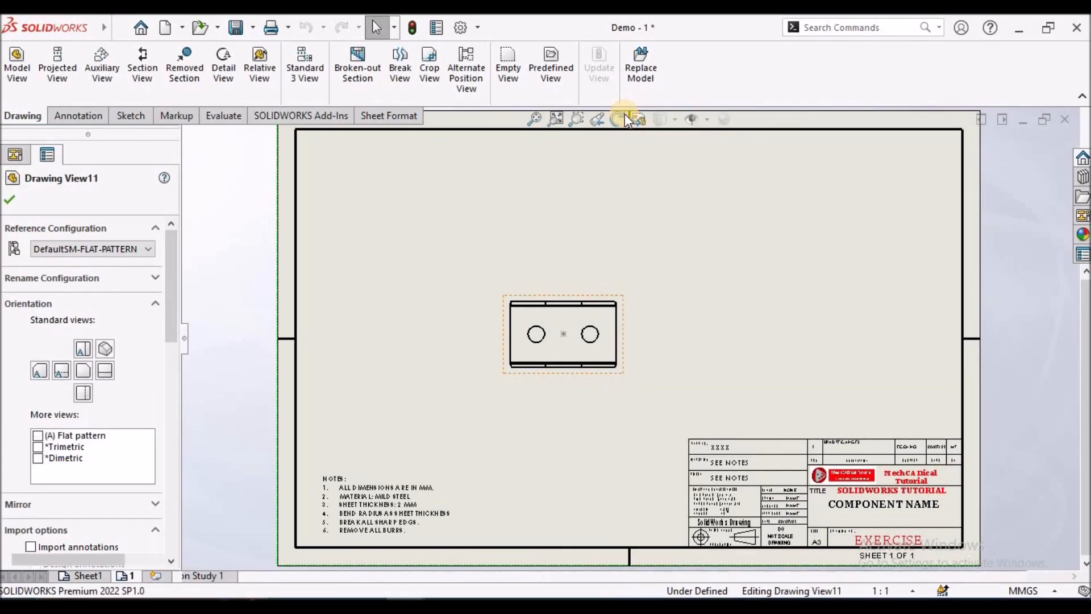
scroll(668, 407, "up", 3)
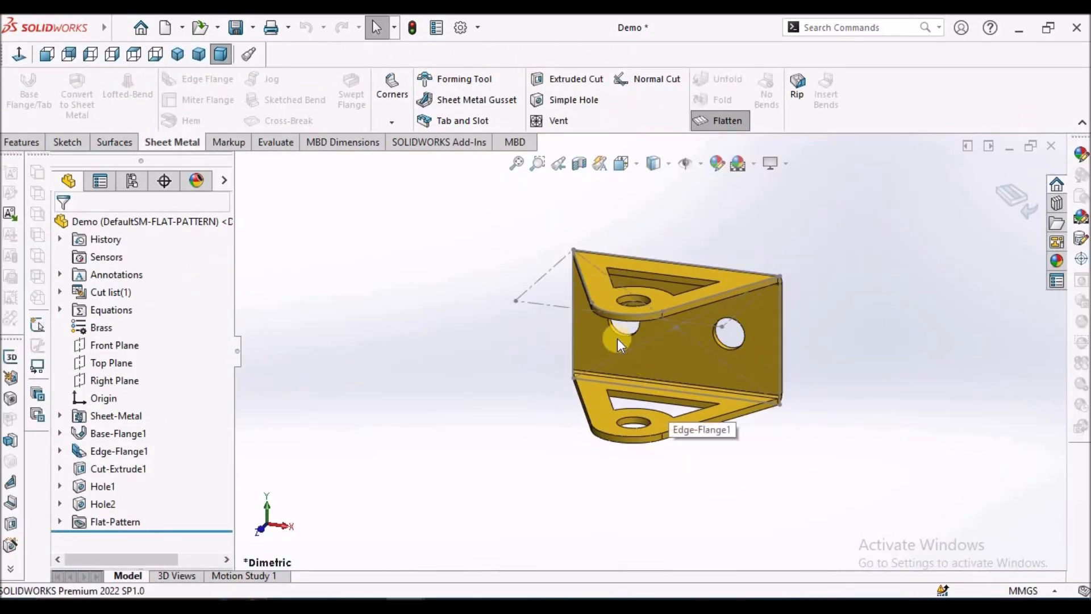
scroll(614, 334, "down", 1)
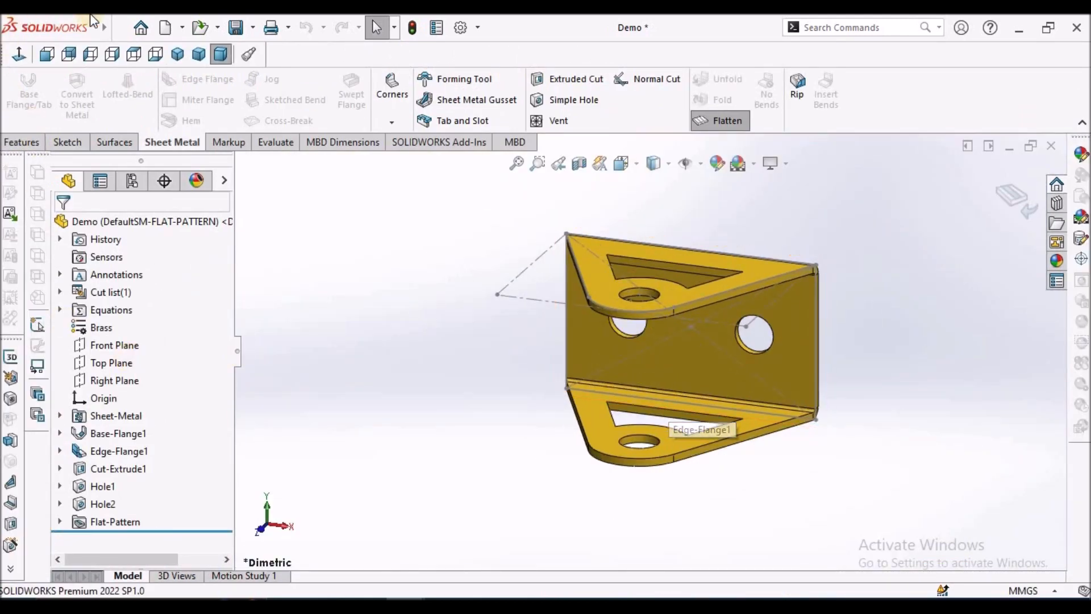
Step: Hide all reference and sketch item types in the part's graphics area
left_click(120, 29)
mouse_move(194, 34)
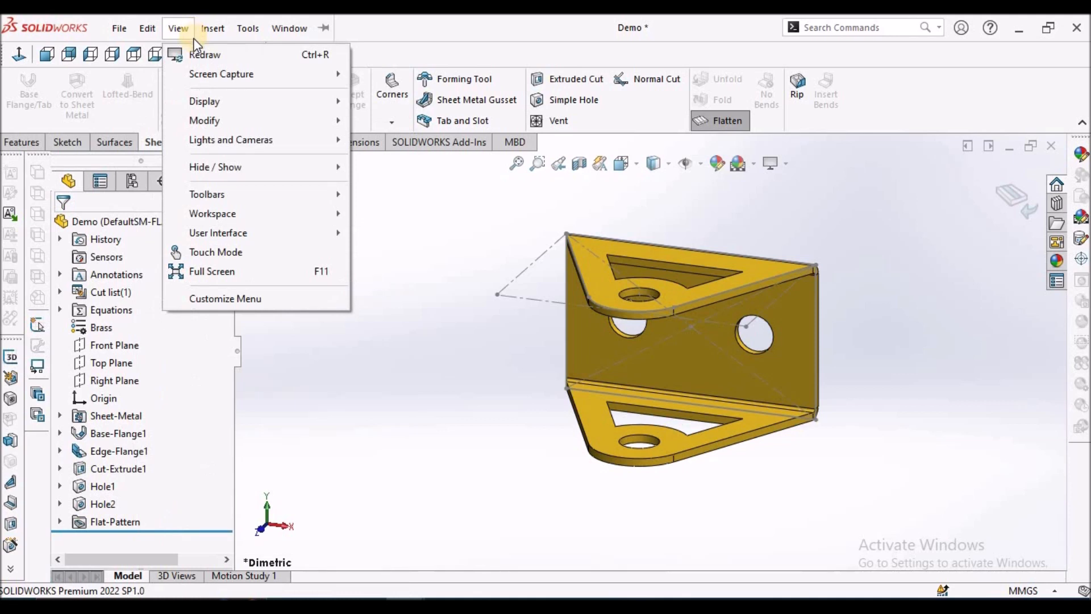
mouse_move(245, 166)
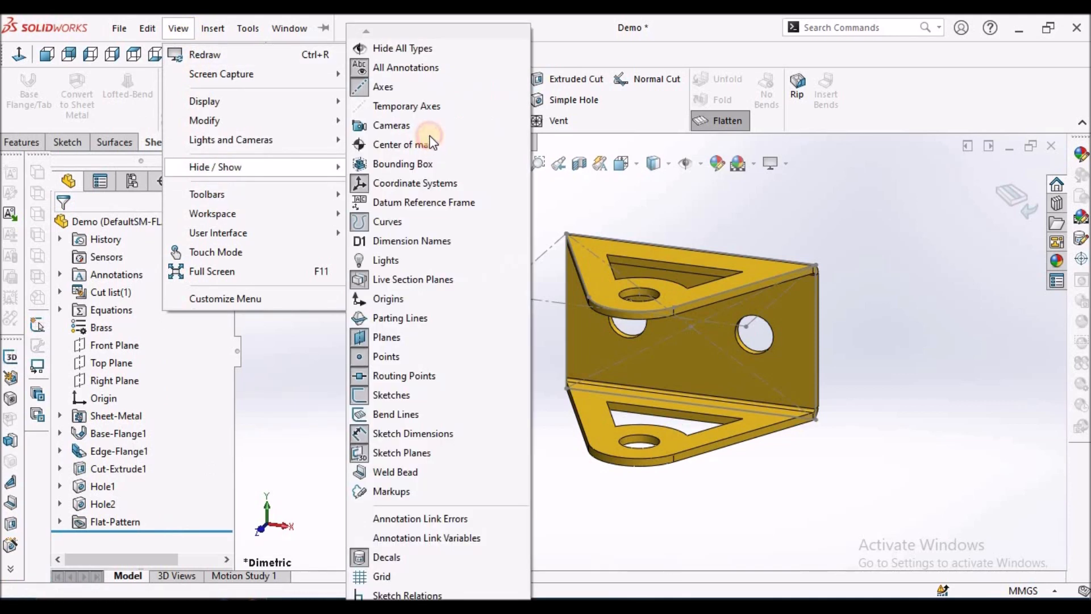
left_click(421, 50)
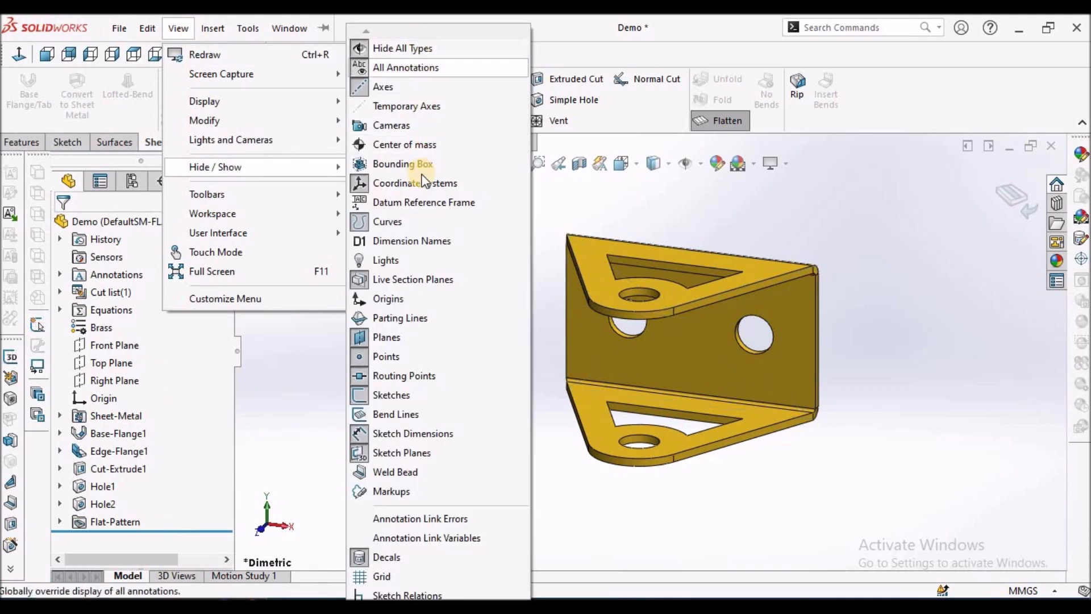
left_click(396, 43)
left_click(396, 44)
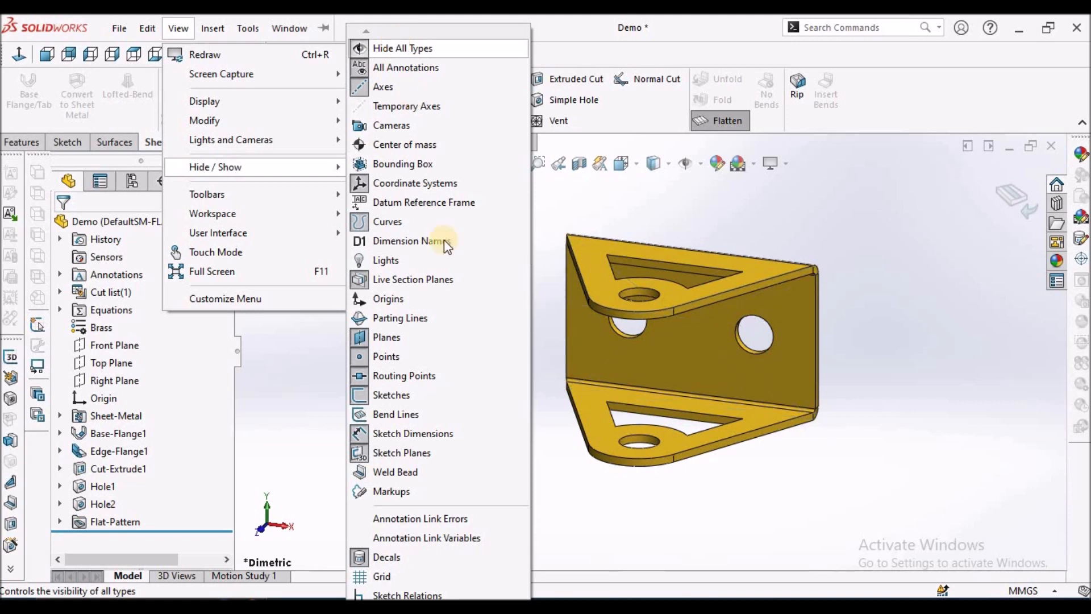
left_click(306, 445)
scroll(858, 437, "up", 3)
scroll(854, 427, "down", 1)
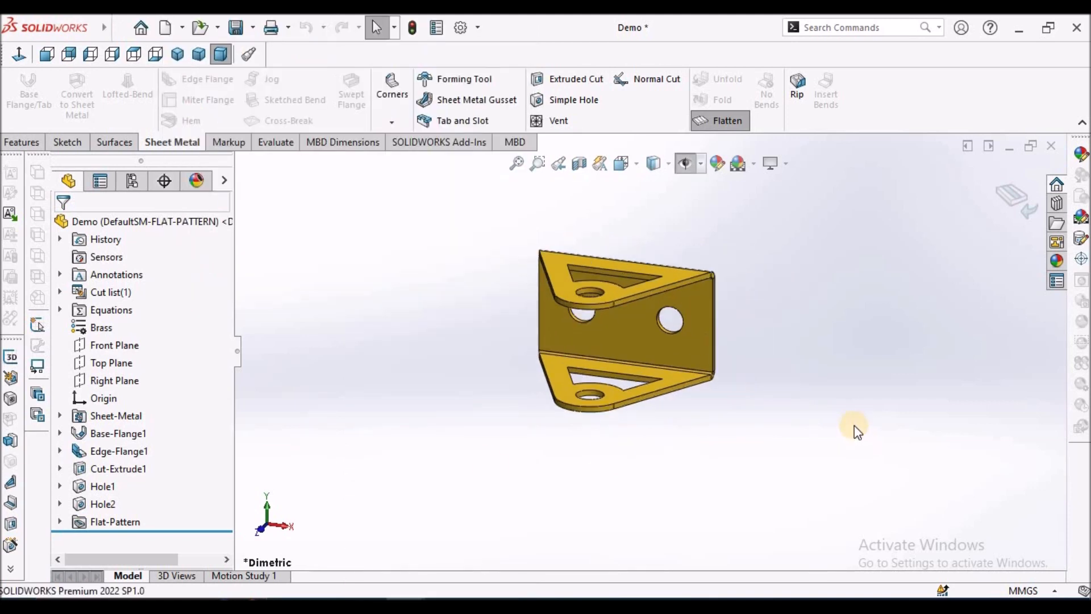
Step: Unsuppress the Flat-Pattern30 feature in the part's DefaultSM-FLAT-PATTERN configuration
left_click(59, 520)
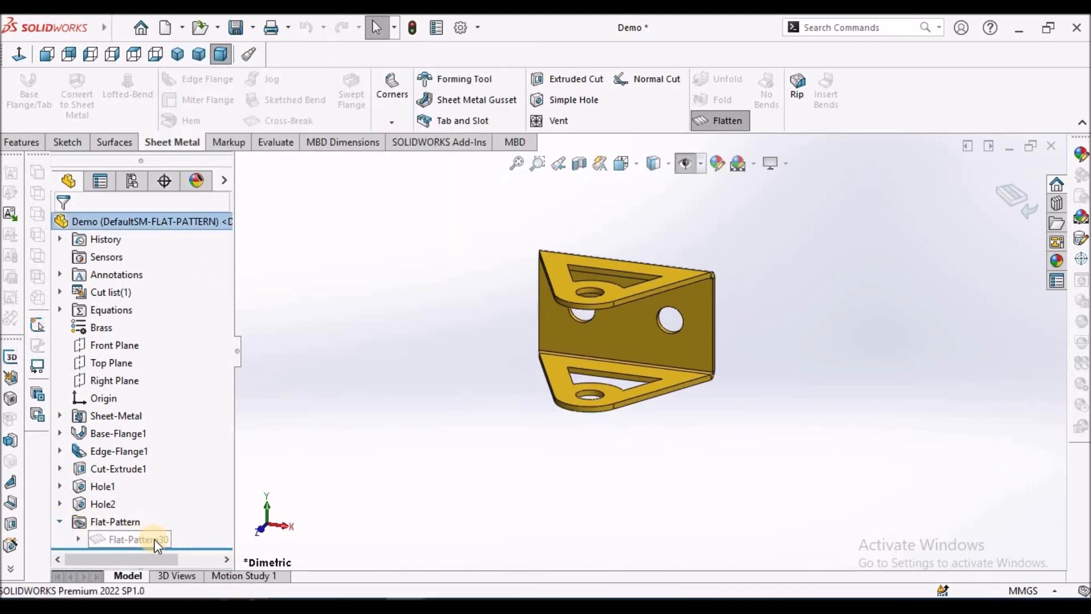
right_click(155, 539)
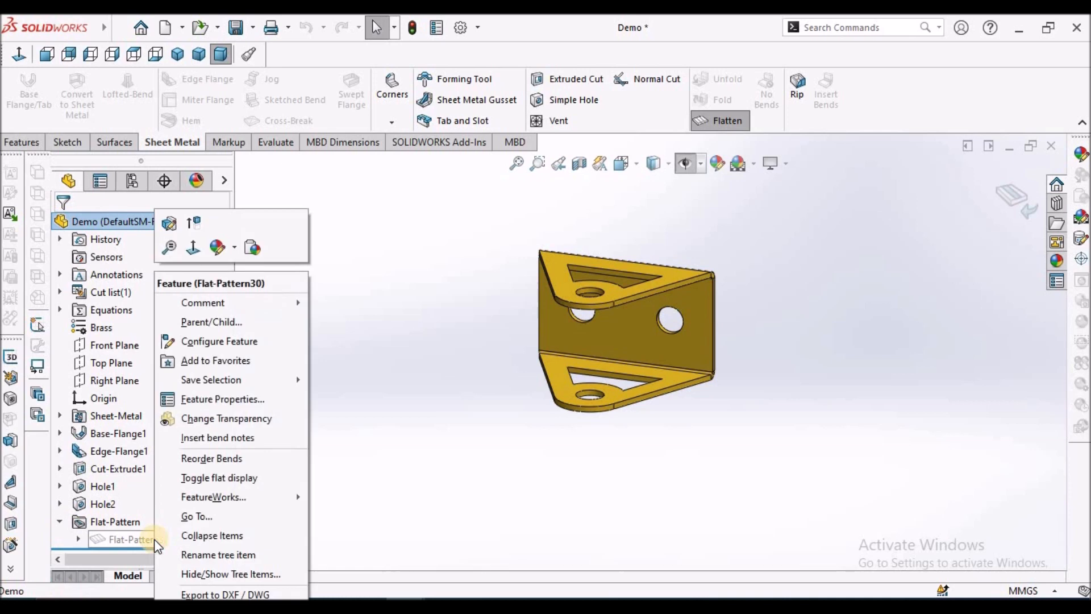
left_click(194, 222)
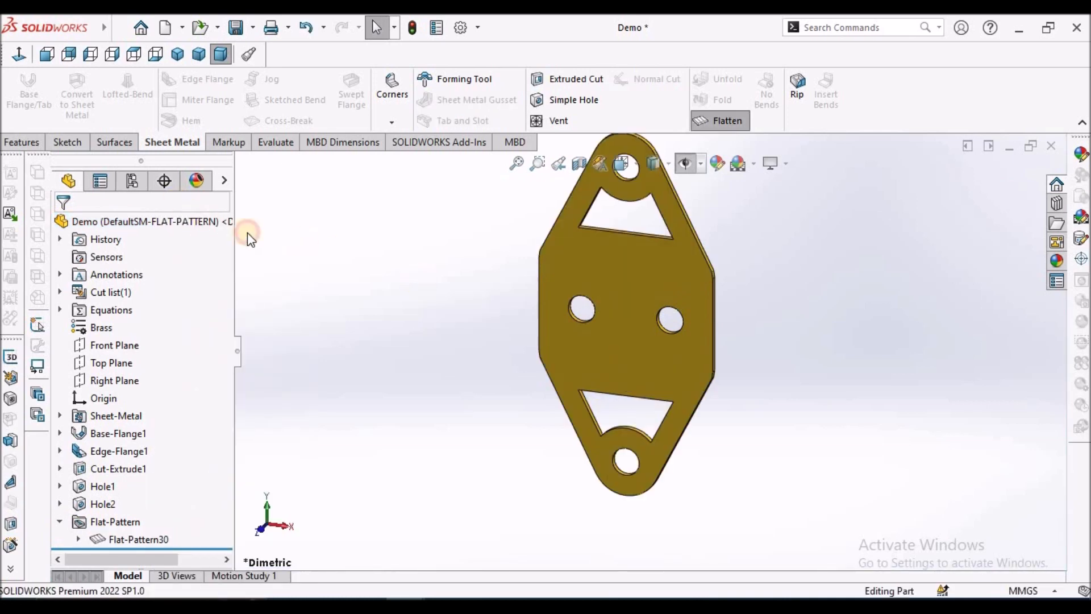
Step: Activate the part's Default configuration and return to its feature tree
left_click(132, 180)
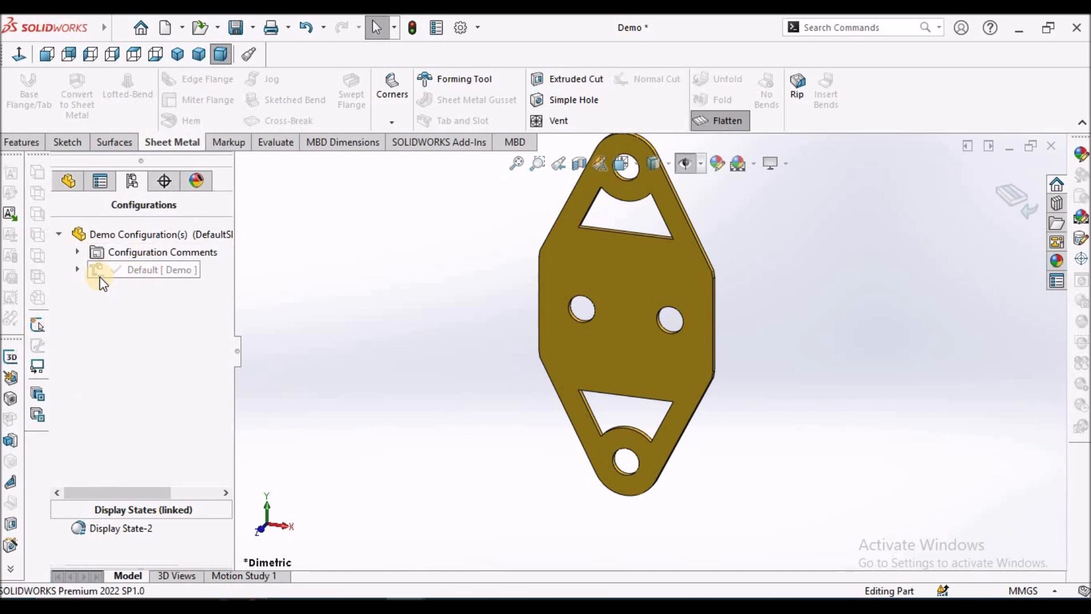
left_click(75, 268)
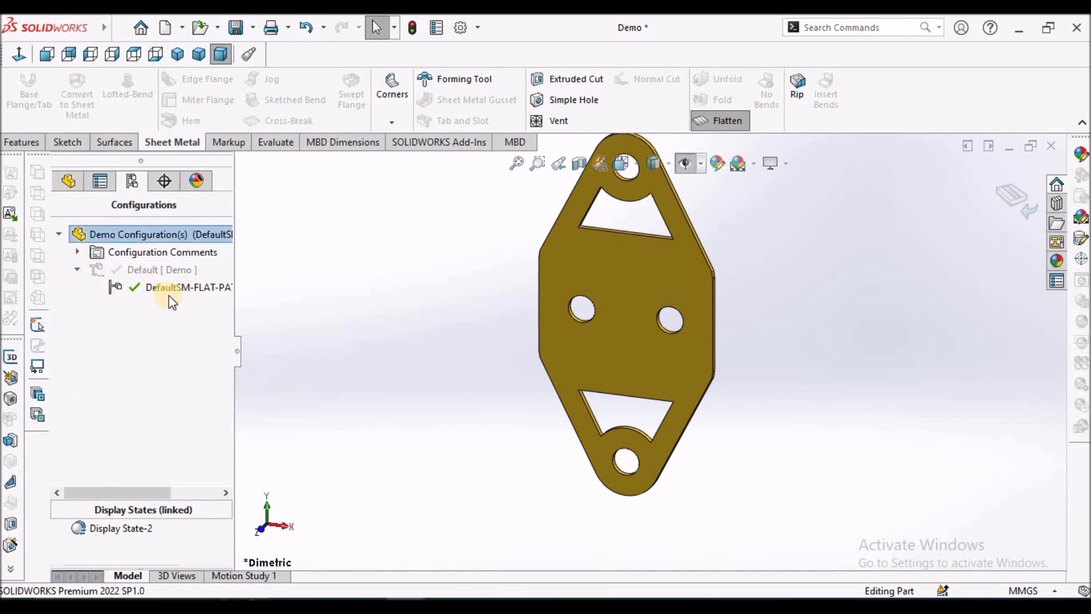
double_click(137, 270)
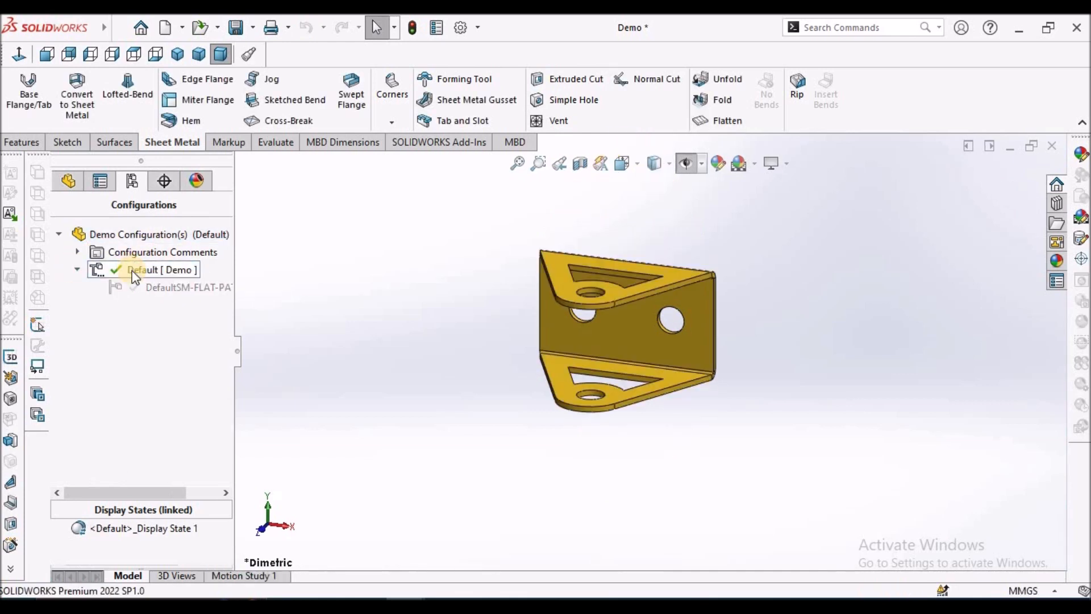
left_click(68, 181)
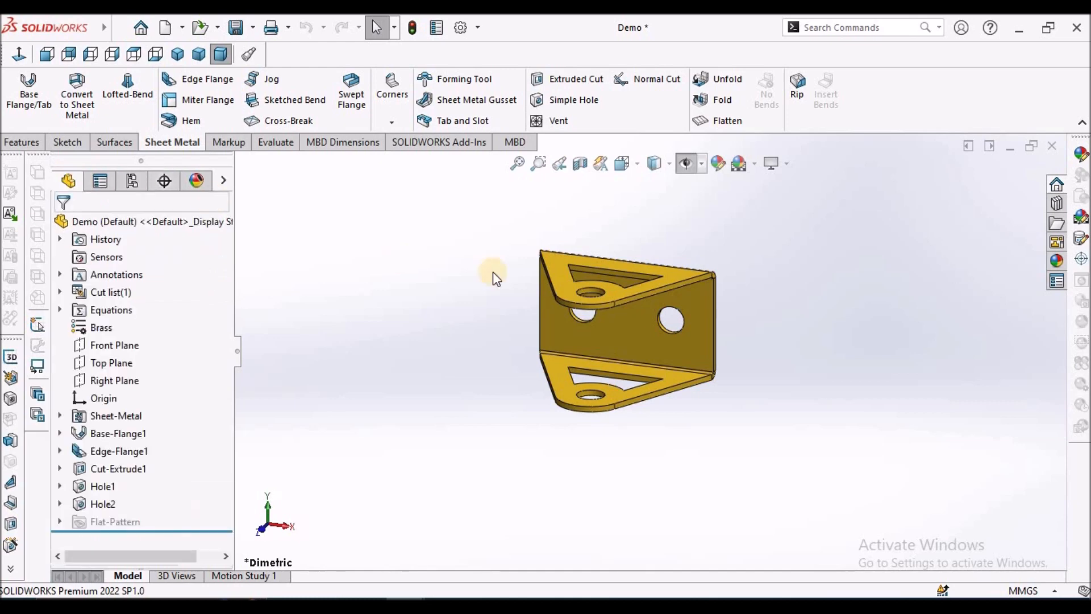
Step: Switch back to the Demo drawing, dismiss the update report, and check Sheet1 before returning to sheet 1
mouse_move(64, 24)
left_click(289, 28)
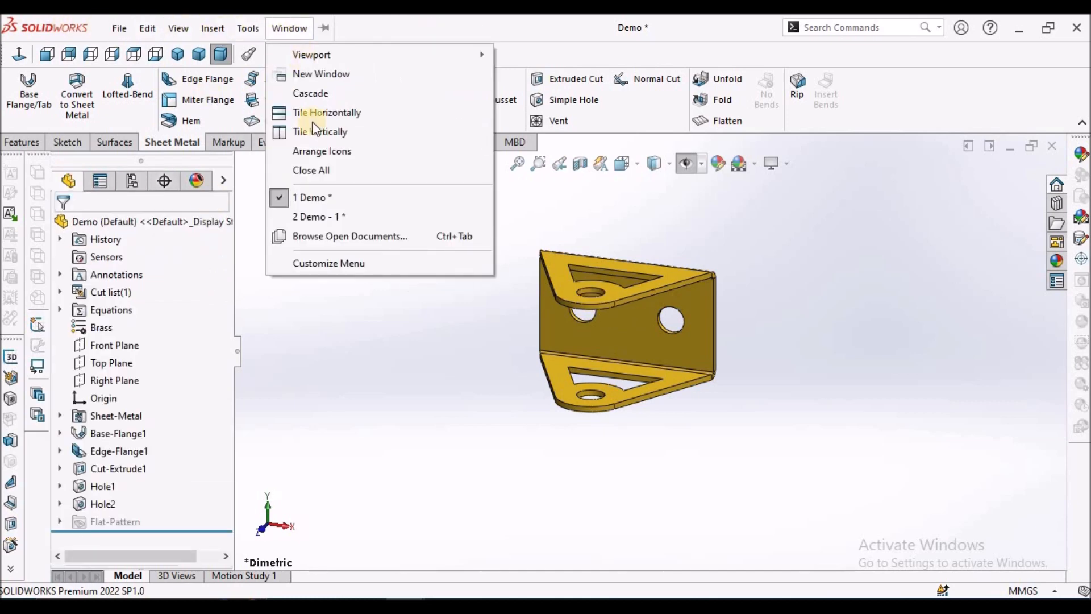
left_click(309, 216)
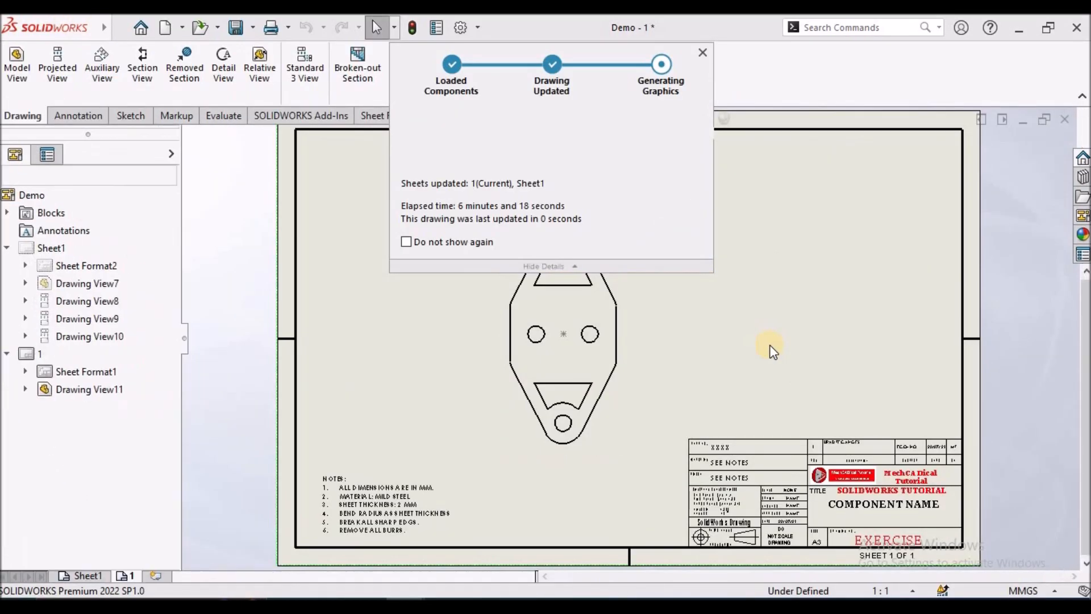
left_click(706, 46)
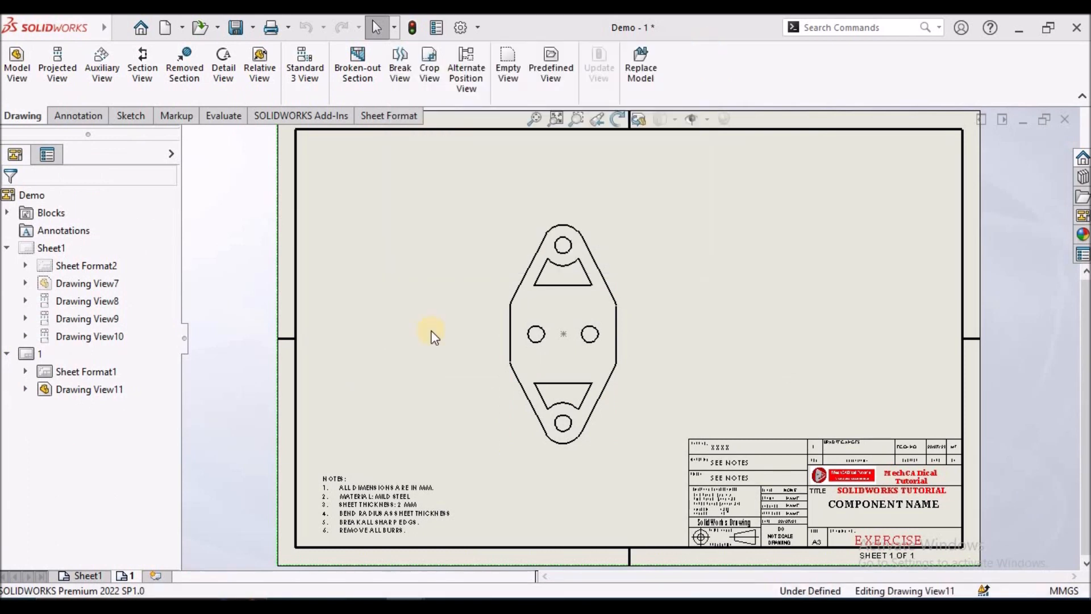
left_click(83, 575)
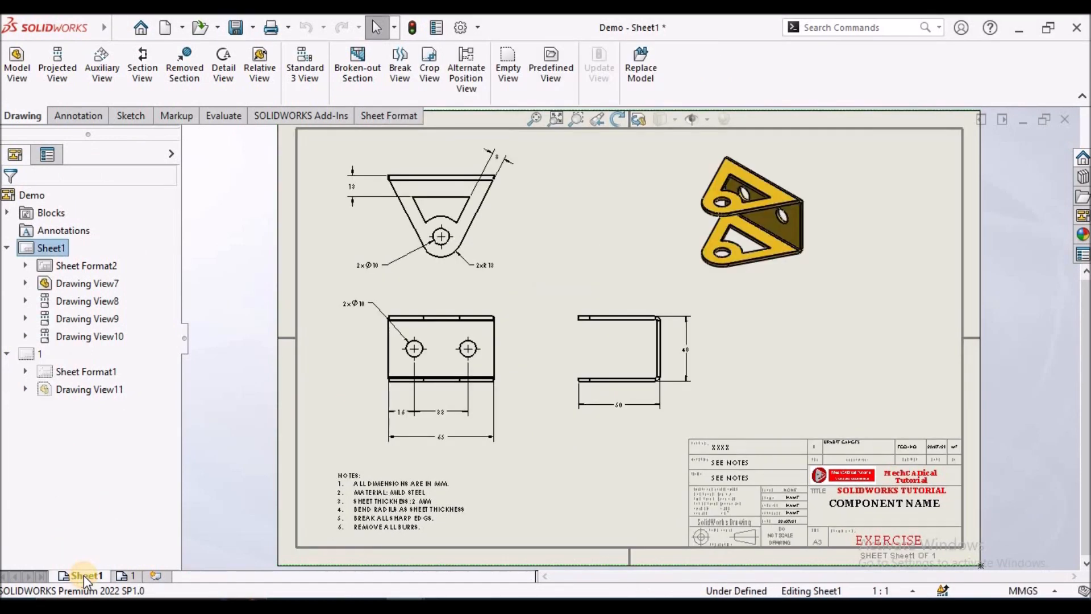
left_click(127, 575)
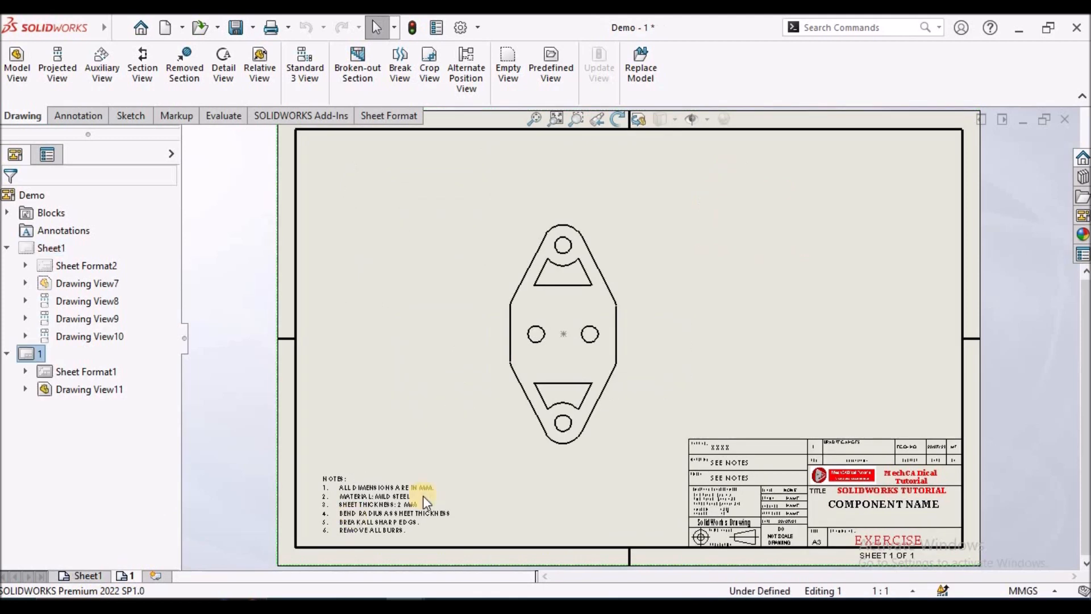
Step: Rotate the flat pattern view on sheet 1 by 90 degrees
left_click(568, 318)
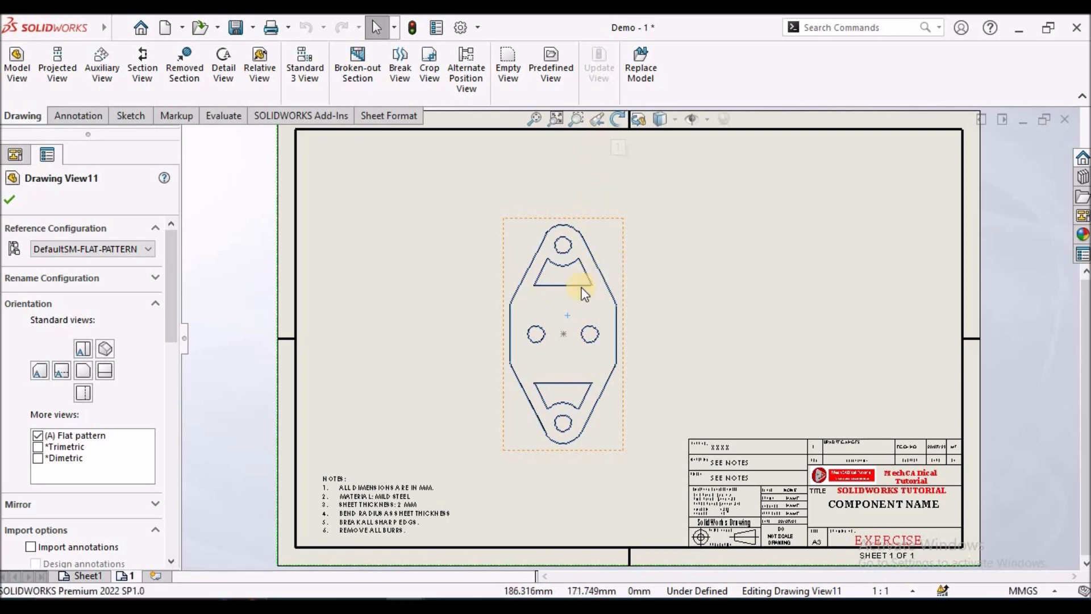
left_click(619, 120)
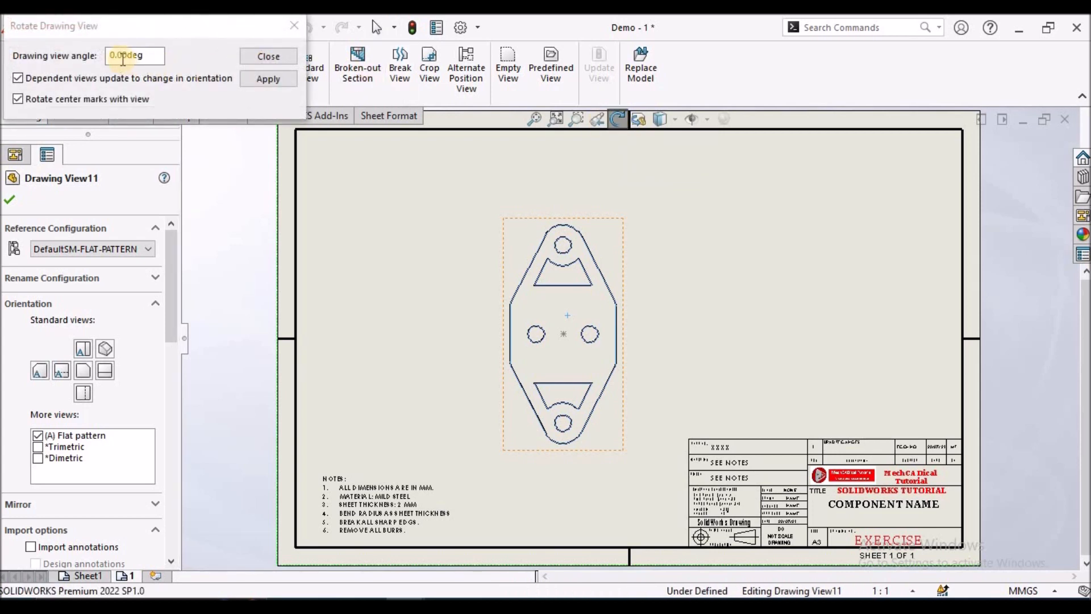
left_click(108, 55)
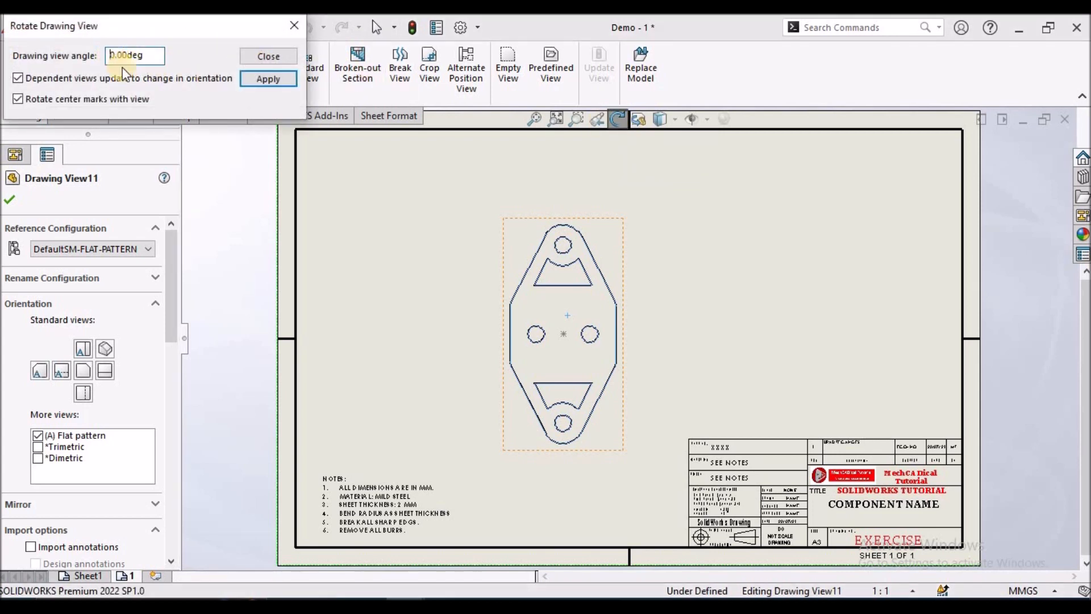
type("9")
left_click(260, 83)
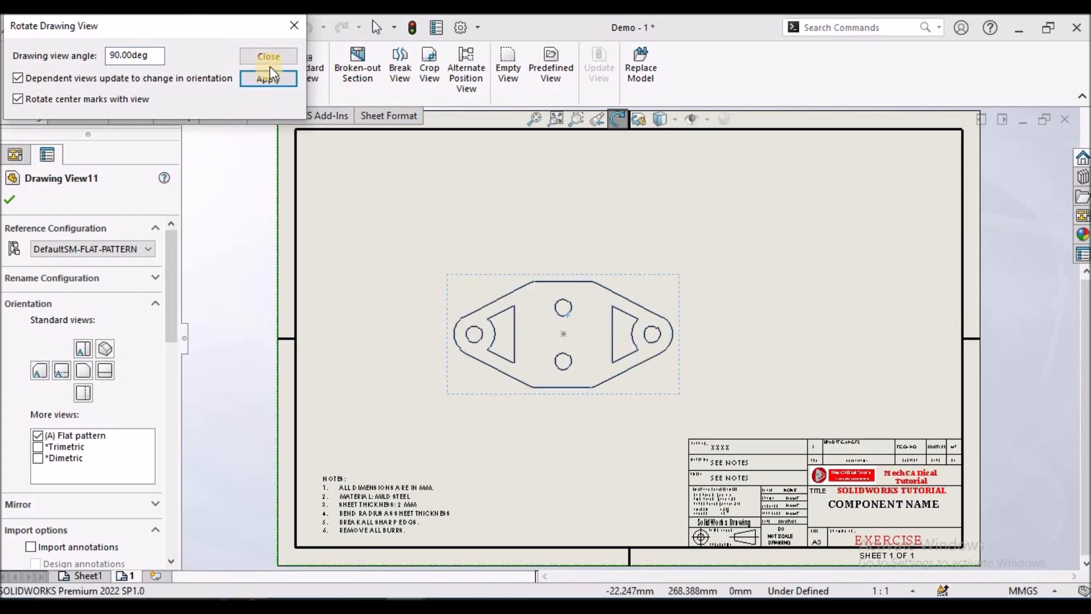
left_click(283, 51)
left_click(484, 270)
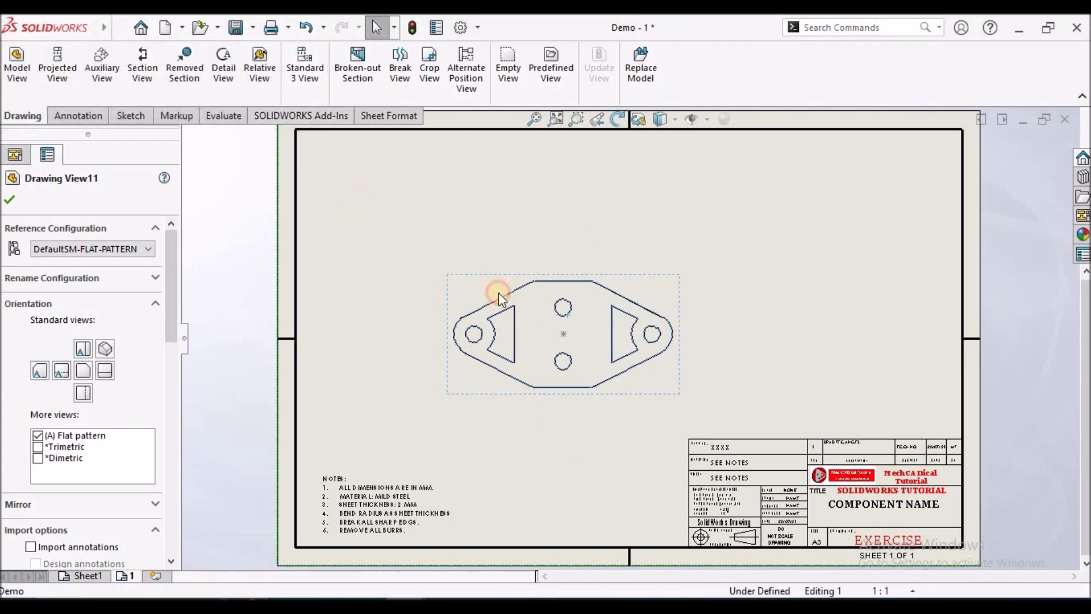
Step: Examine the rotated flat pattern view's outline up close, including the arc at its rounded end
scroll(568, 359, "up", 4)
scroll(619, 376, "down", 3)
scroll(619, 348, "down", 1)
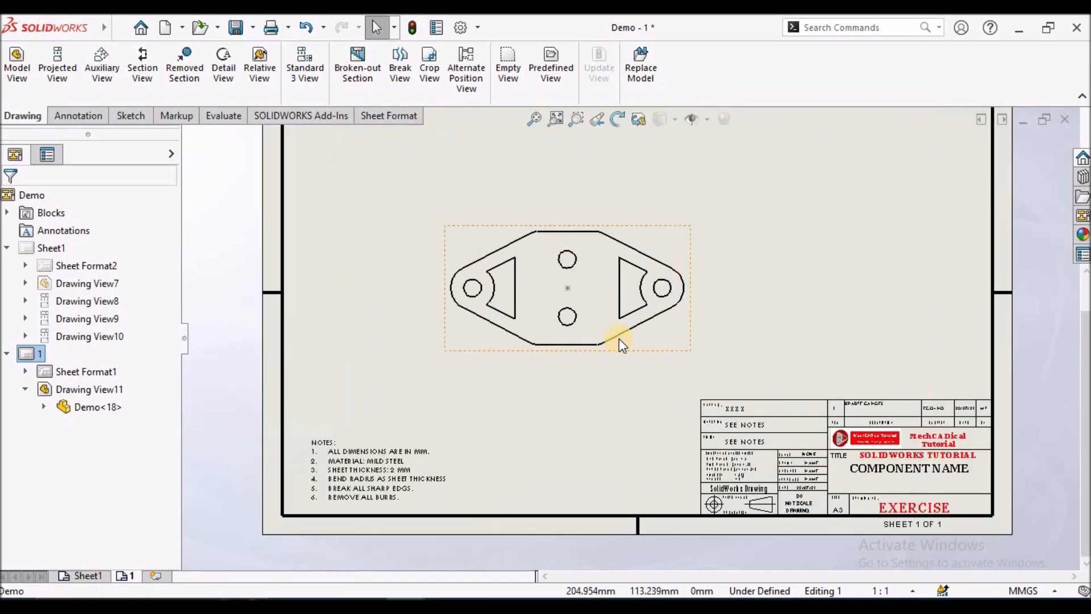
scroll(477, 339, "down", 1)
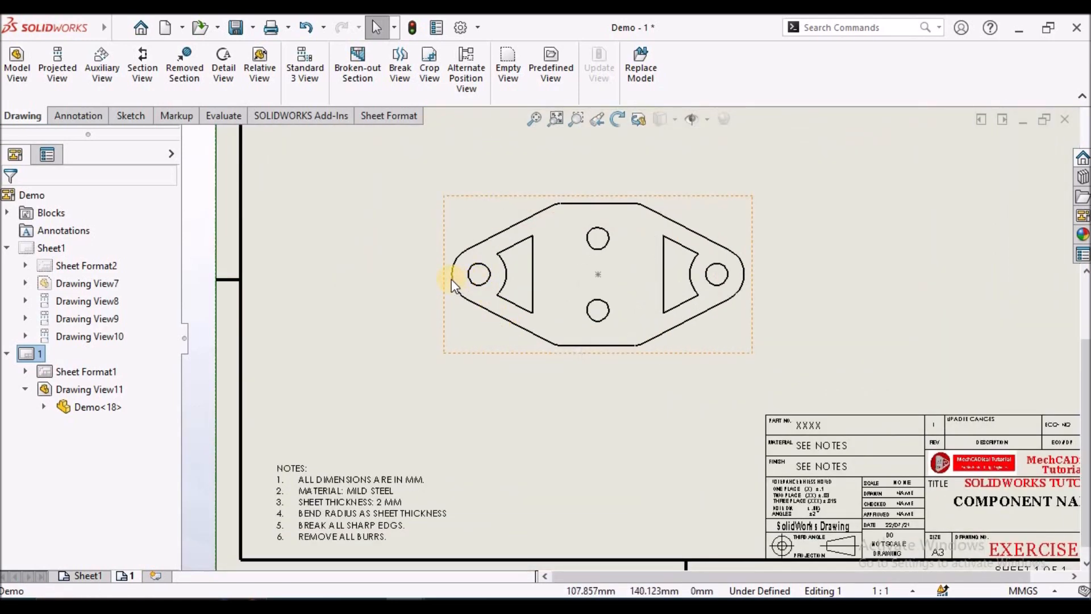
left_click(452, 278)
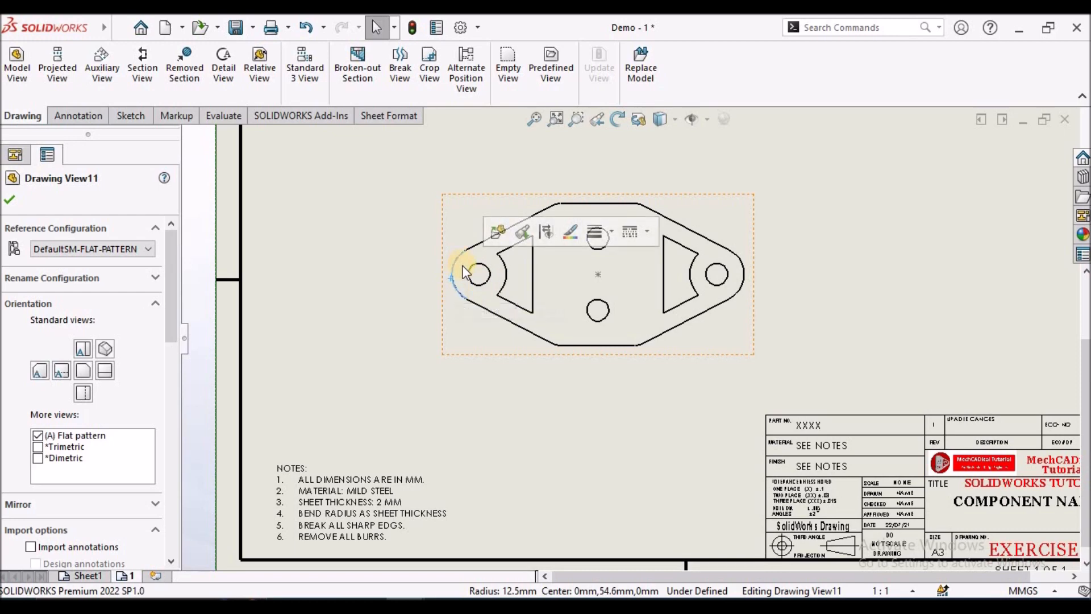
scroll(466, 269, "down", 1)
left_click(403, 273)
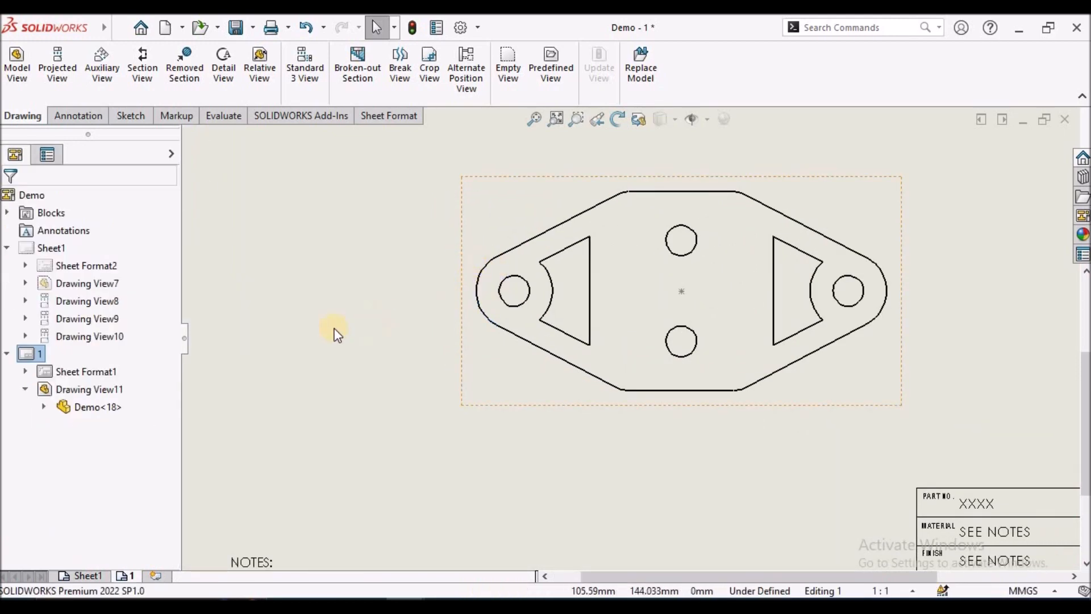
left_click(442, 327)
scroll(630, 336, "up", 3)
scroll(765, 364, "down", 1)
left_click_drag(766, 390, 651, 333)
left_click(658, 419)
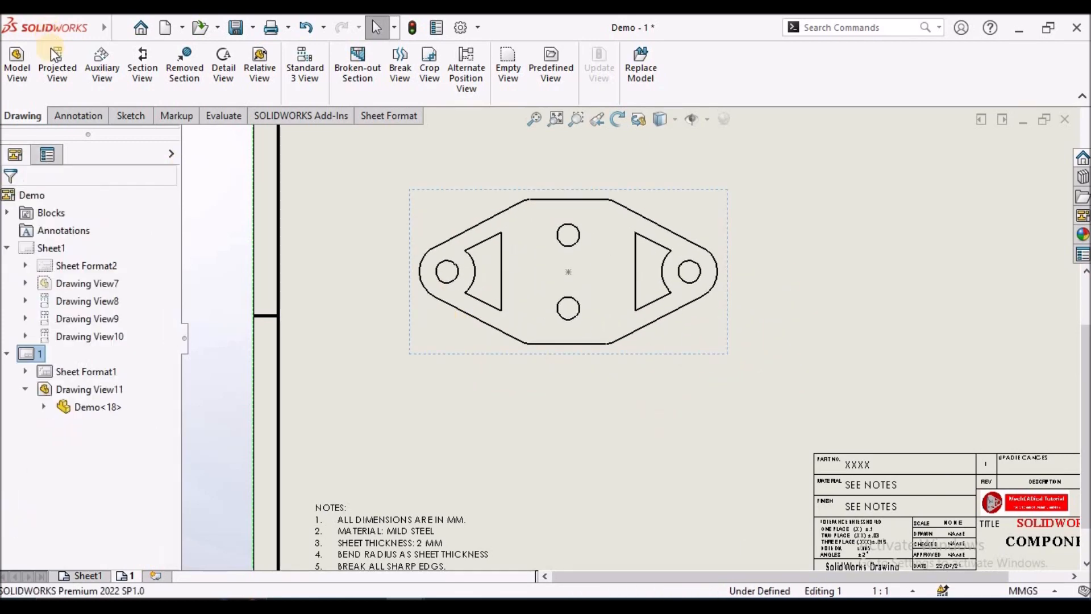
Step: Place sketch points at the midpoints of the flat pattern's left and right end arcs
left_click(131, 118)
left_click(161, 52)
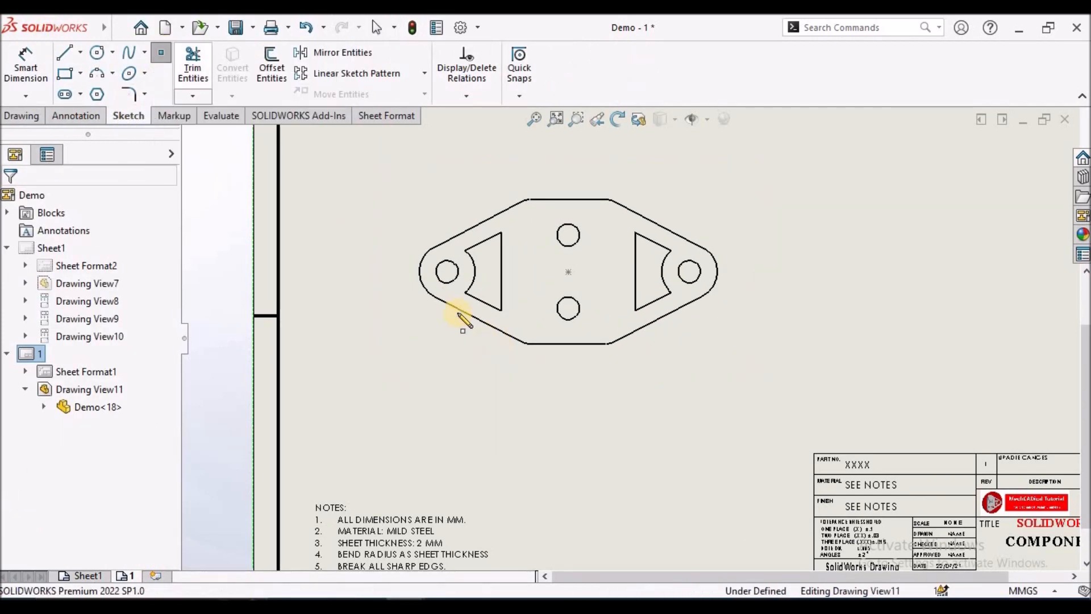
scroll(461, 317, "down", 5)
left_click(325, 166)
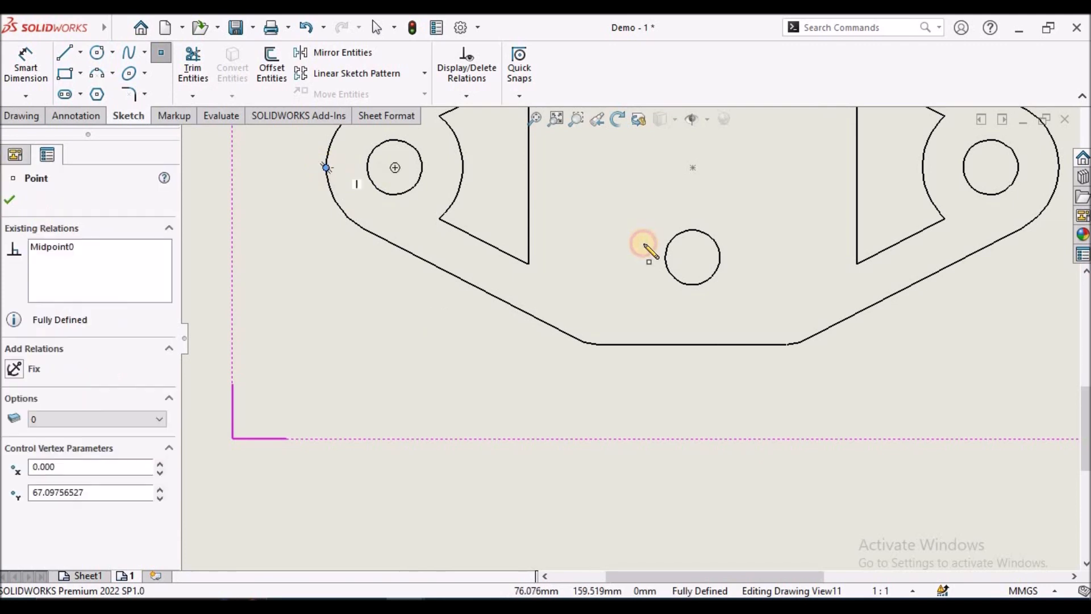
scroll(822, 231, "up", 4)
scroll(823, 261, "down", 2)
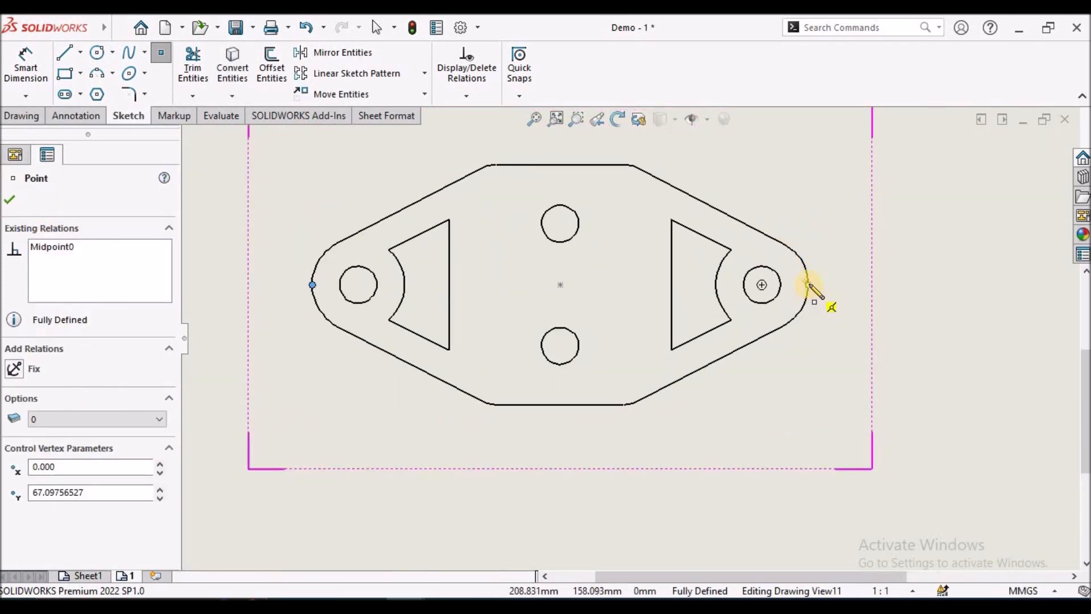
left_click(807, 284)
left_click(18, 200)
left_click(307, 284)
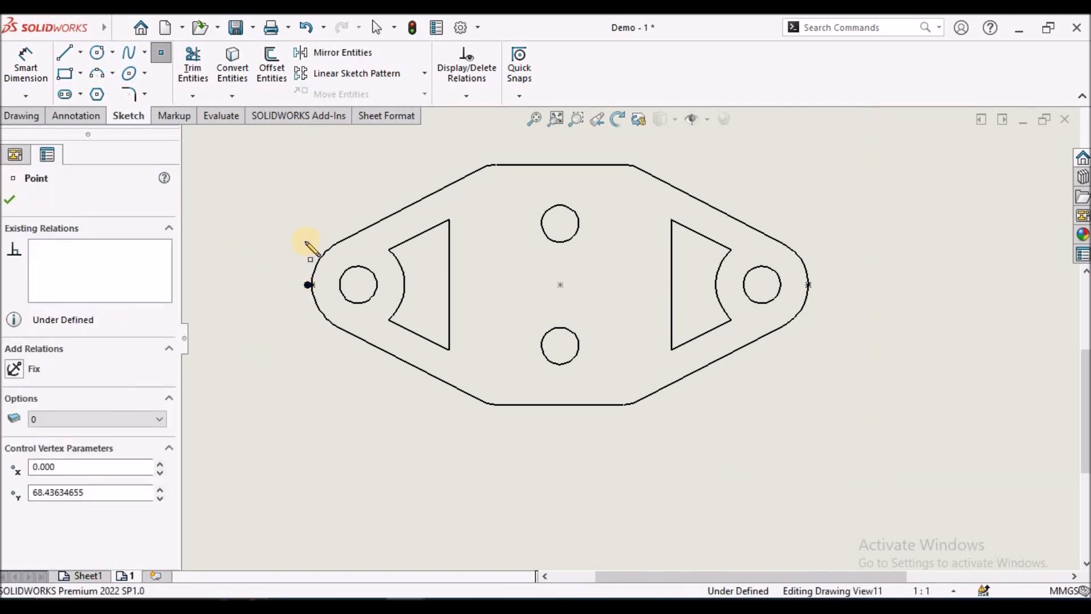
key("Escape")
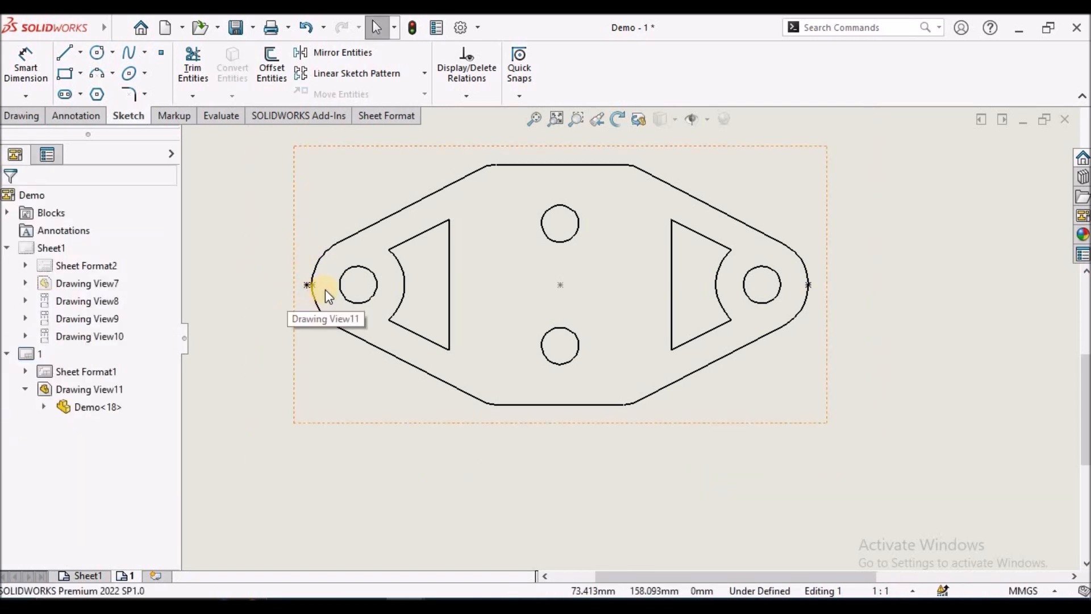
Step: Delete the left end arc's midpoint point and move the stray point beside it onto that arc's midpoint
scroll(364, 292, "up", 2)
left_click(364, 292)
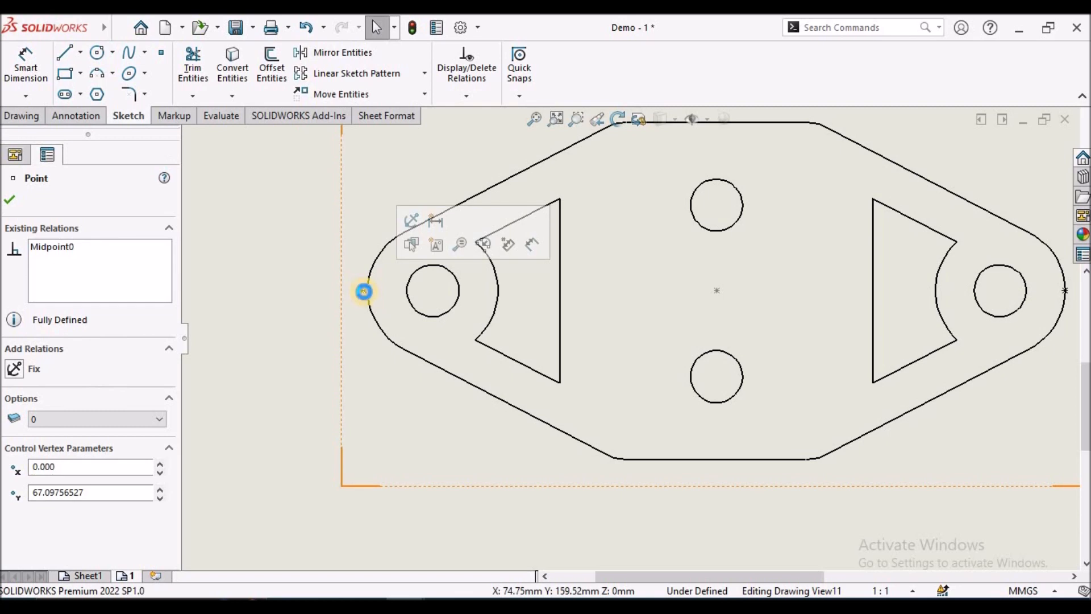
left_click(334, 307)
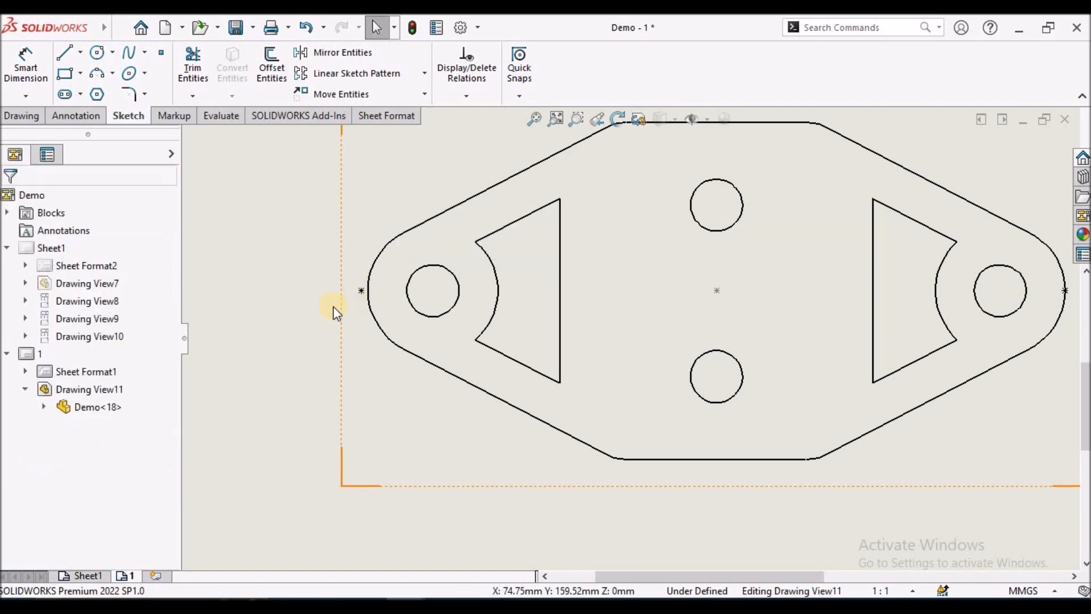
left_click(360, 291)
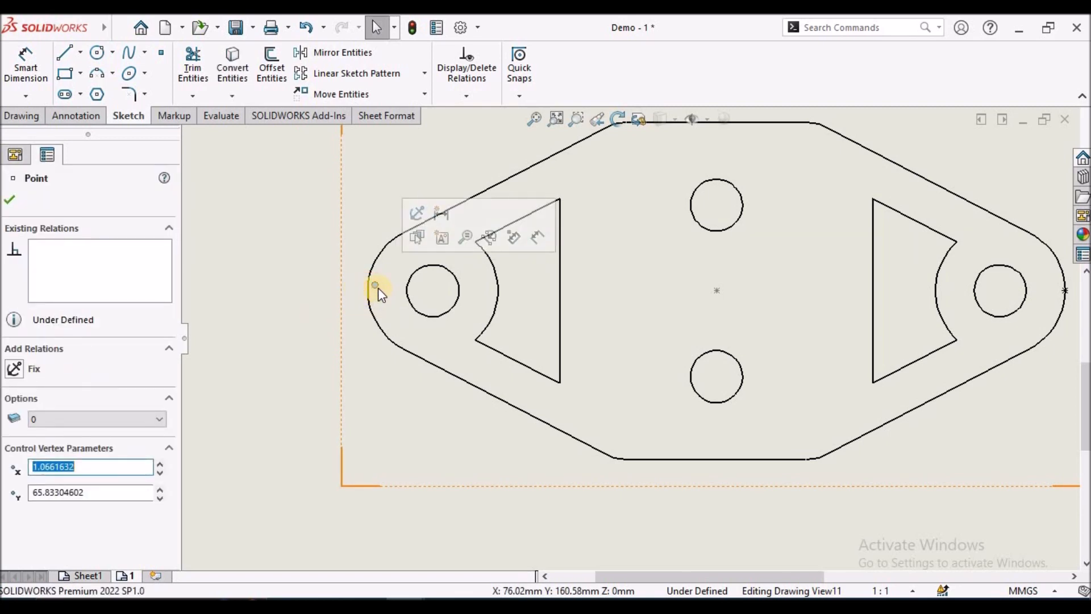
left_click_drag(363, 298, 368, 290)
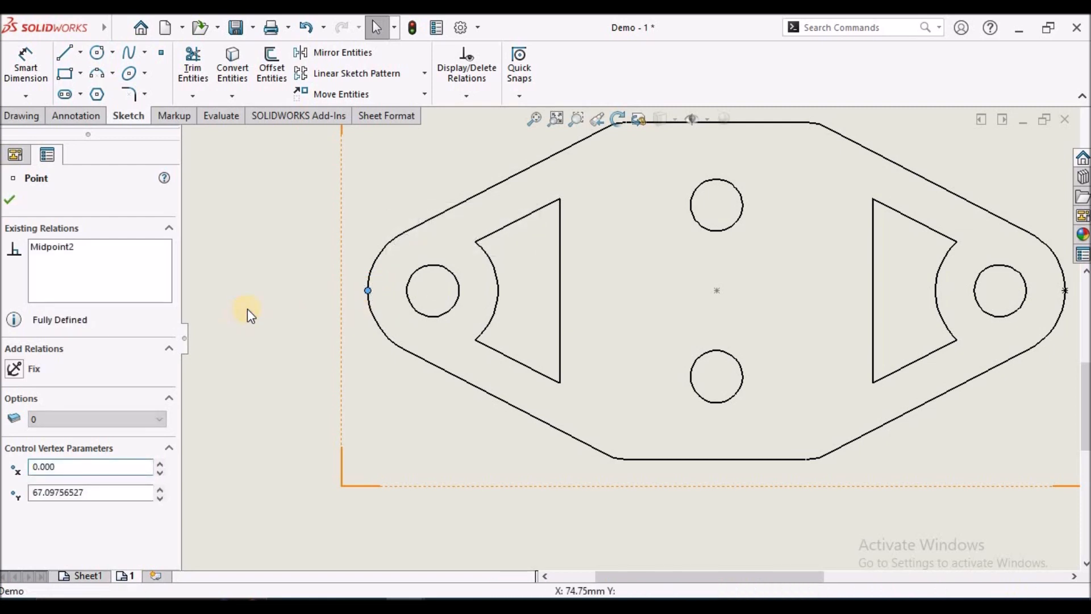
left_click(243, 312)
Step: Start a horizontal ordinate dimension with its zero at the left end arc's point, placed below the flat pattern
scroll(630, 337, "up", 7)
scroll(790, 352, "down", 3)
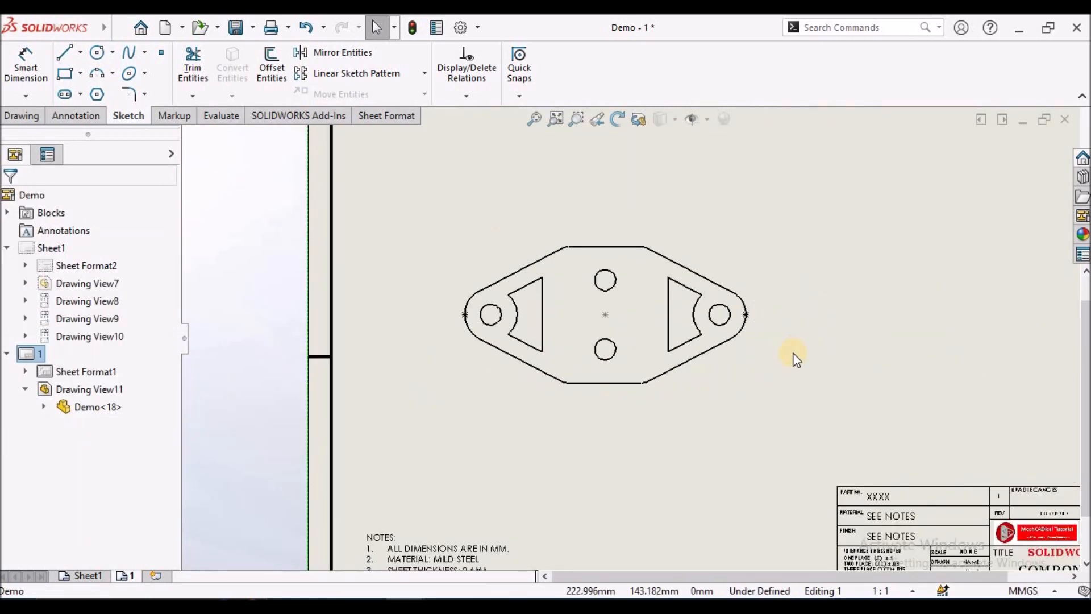
left_click(32, 97)
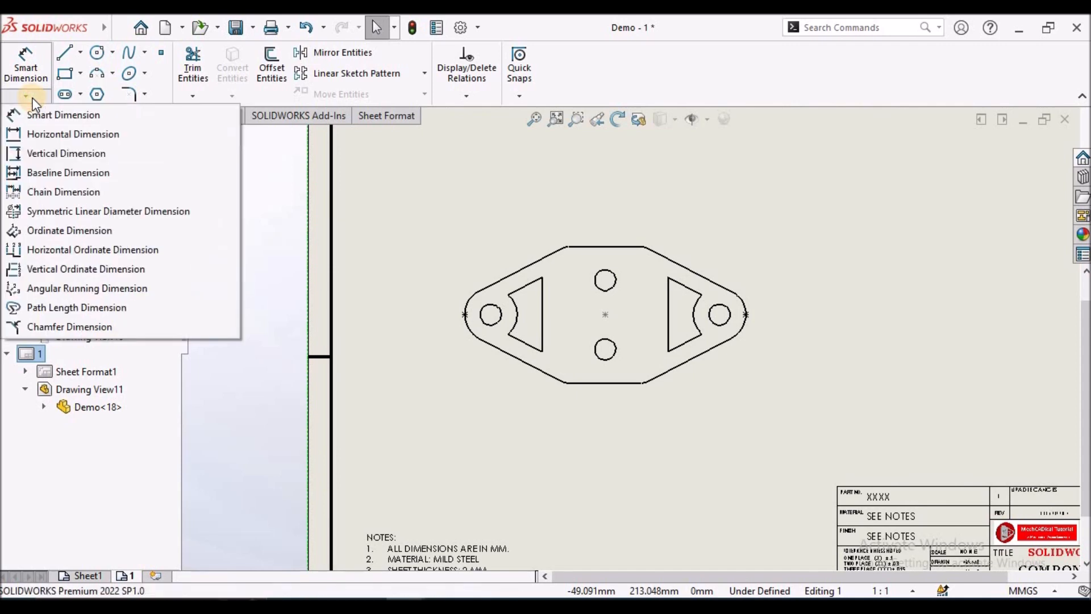
left_click(43, 249)
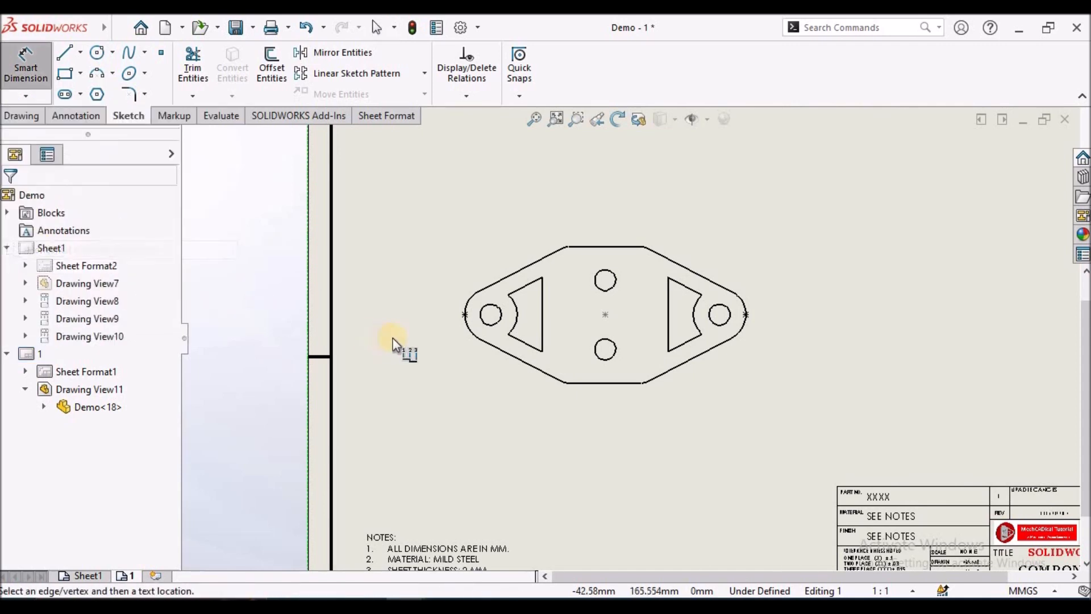
scroll(555, 331, "down", 4)
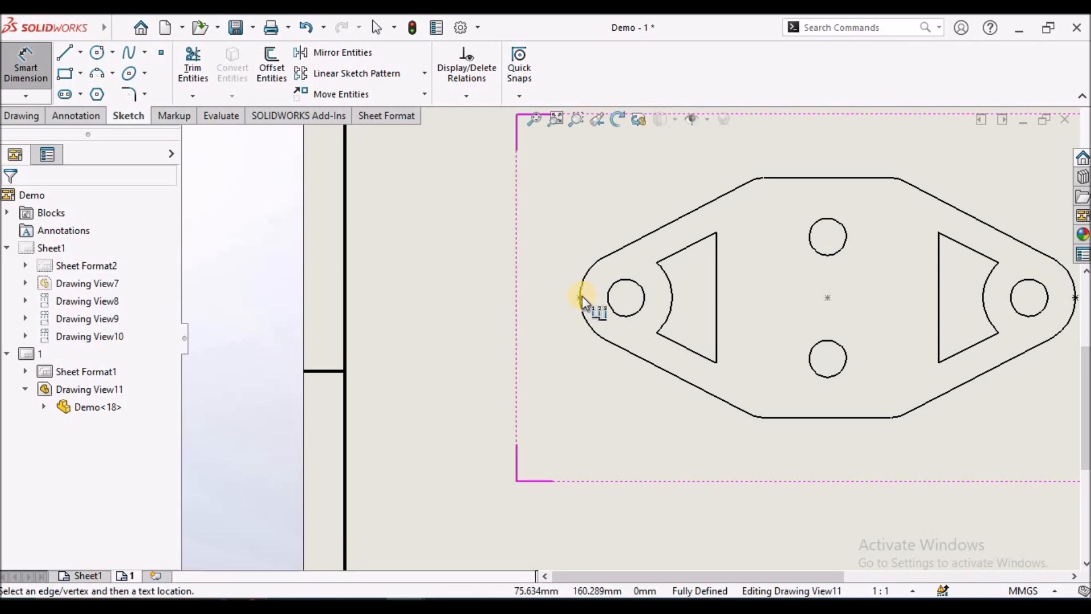
left_click(580, 299)
scroll(626, 417, "up", 5)
scroll(624, 401, "down", 3)
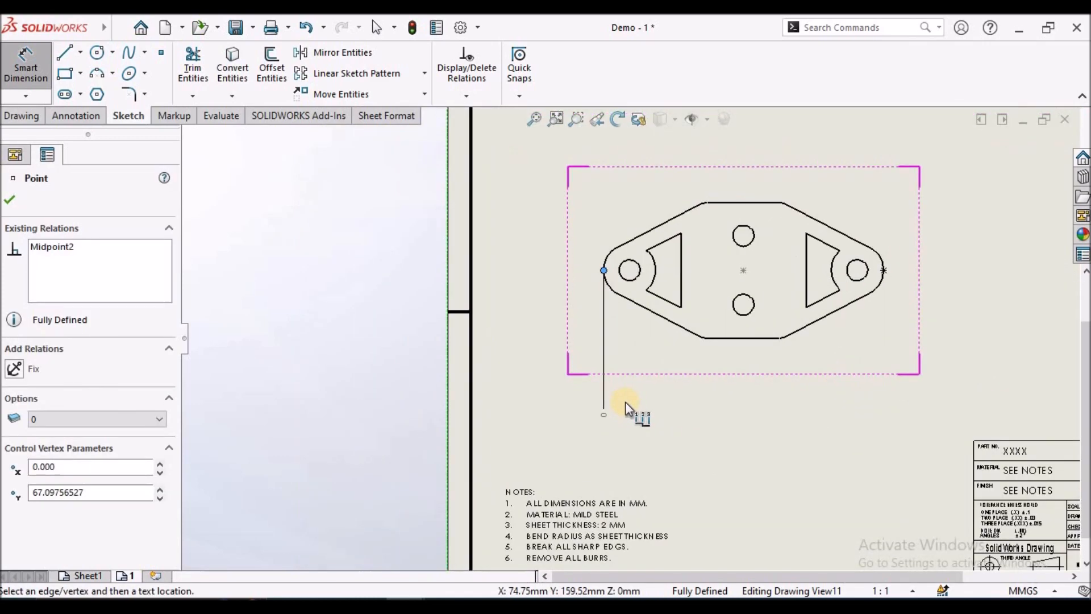
left_click(629, 414)
Step: Add driven horizontal ordinate dimensions to the left hole, the left cutout's vertical edge and the lower centre hole
scroll(722, 327, "down", 2)
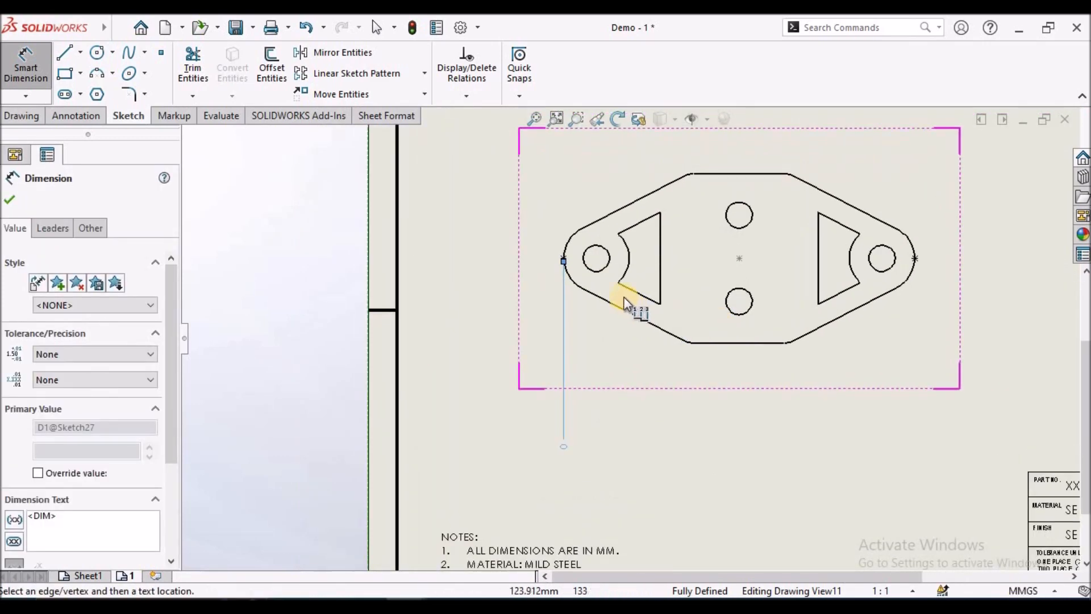
left_click(600, 272)
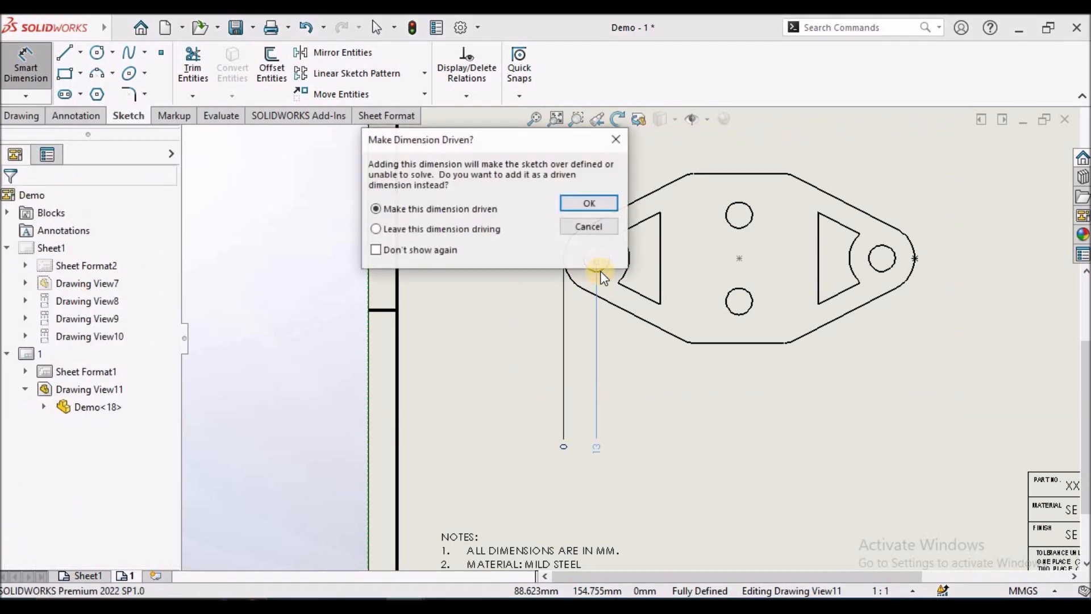
left_click(607, 208)
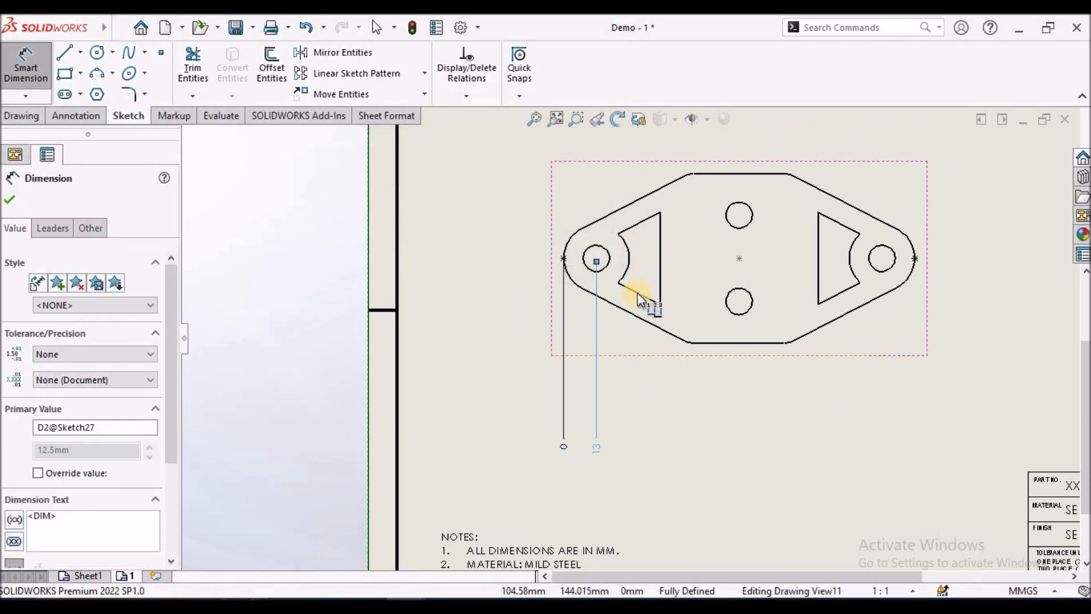
left_click(662, 263)
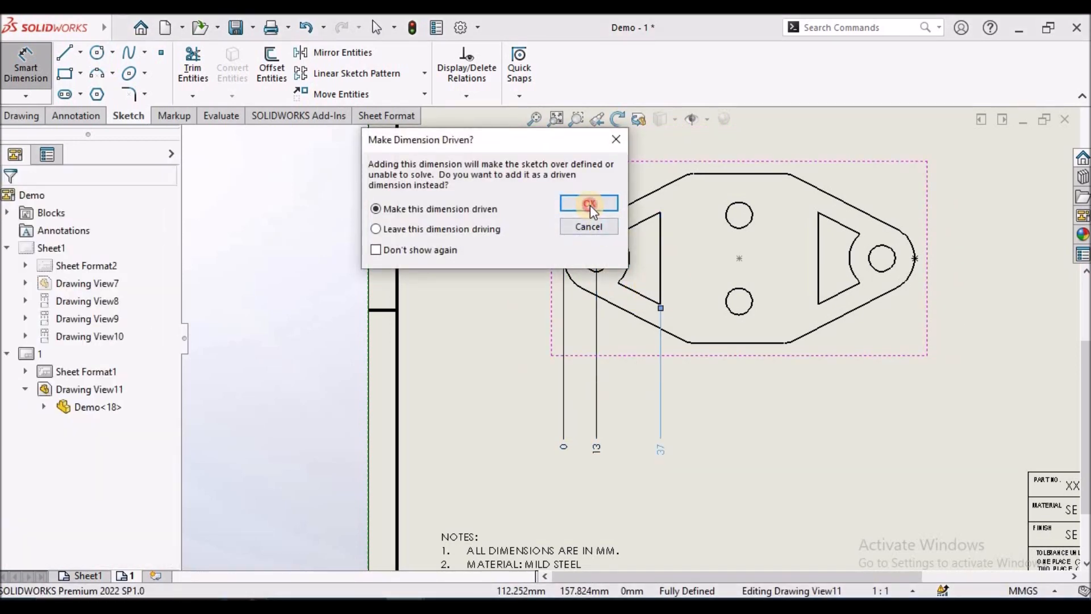
left_click(589, 203)
left_click(740, 313)
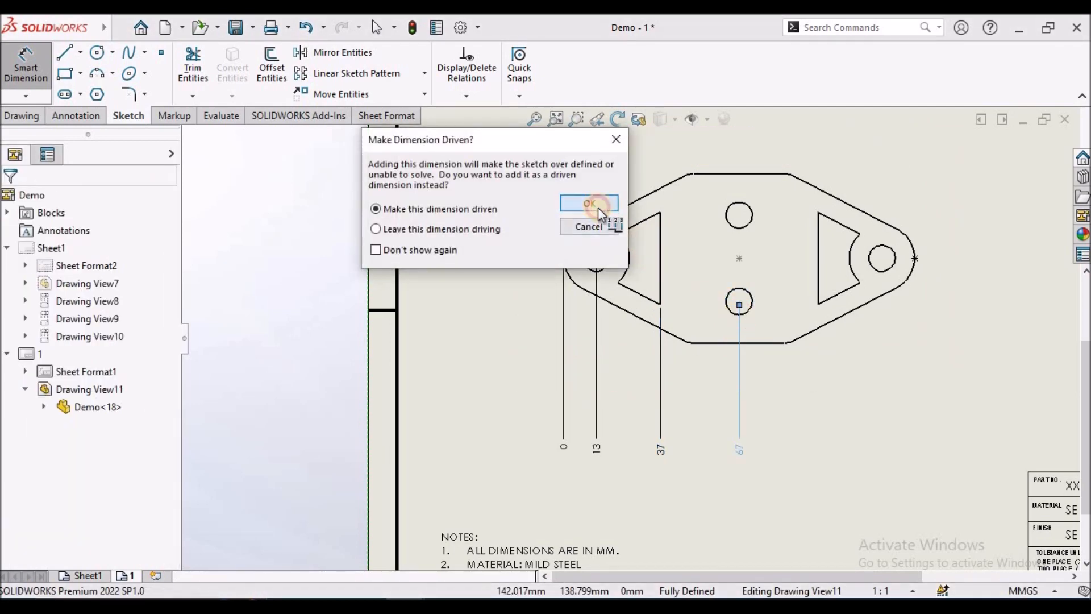
left_click(598, 207)
Step: Add driven horizontal ordinate dimensions to the right cutout's vertical edge, the right hole and the right end arc's point
left_click(818, 263)
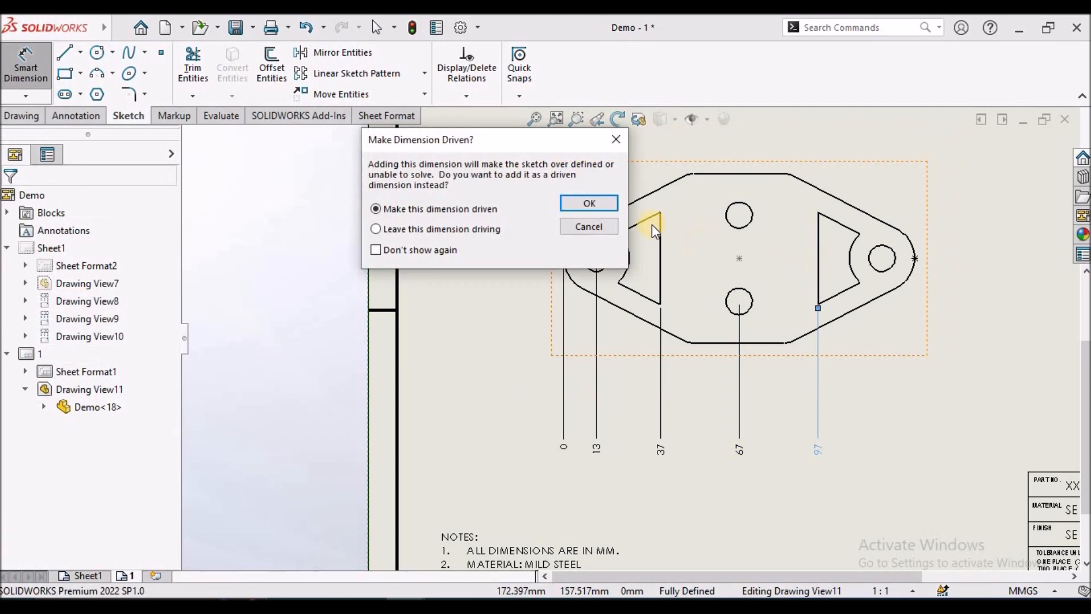
left_click(590, 203)
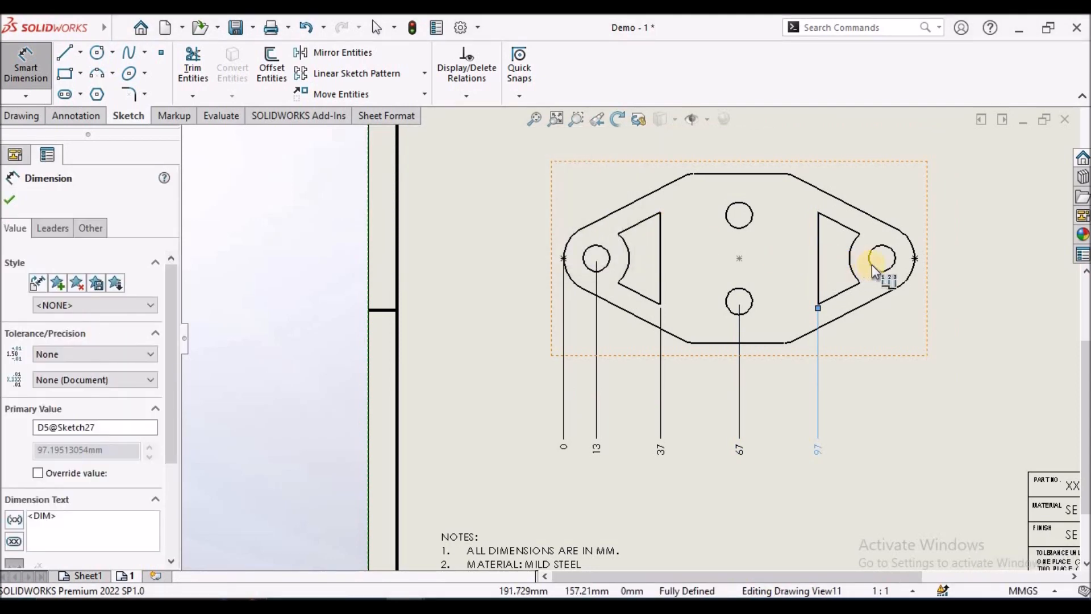
left_click(872, 264)
left_click(609, 207)
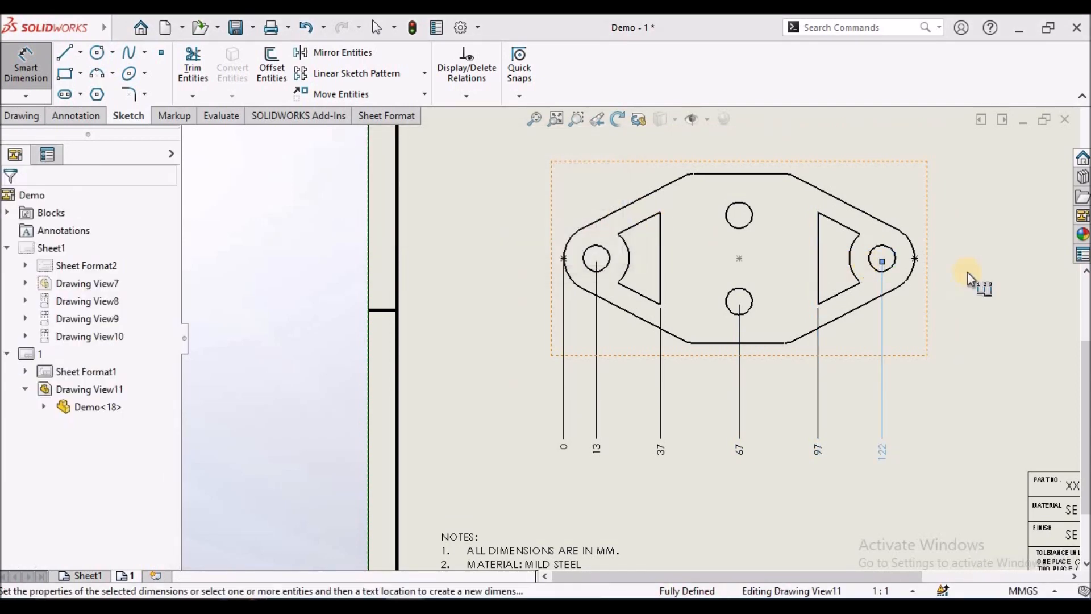
left_click(915, 259)
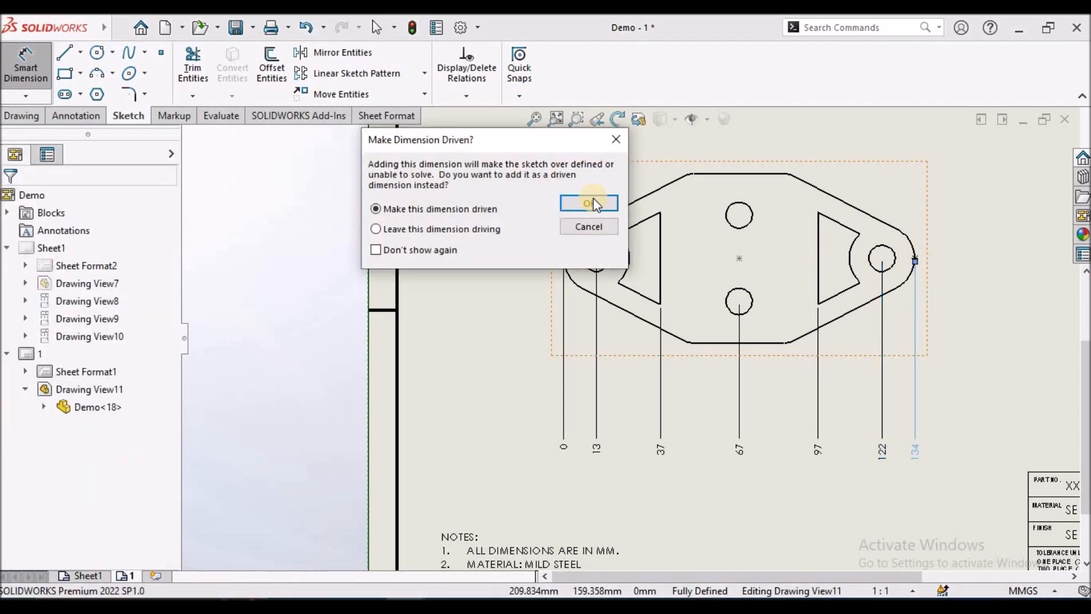
left_click(596, 201)
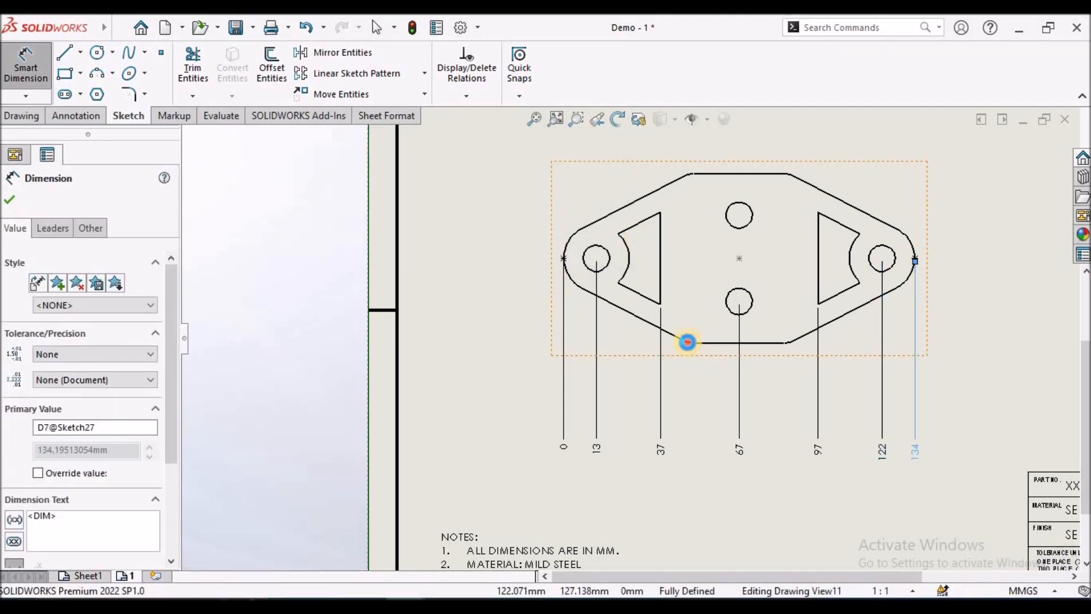
Step: Add driven horizontal ordinate dimensions to both ends of the flat pattern's bottom edge and finish the ordinate set
left_click(688, 343)
left_click(578, 202)
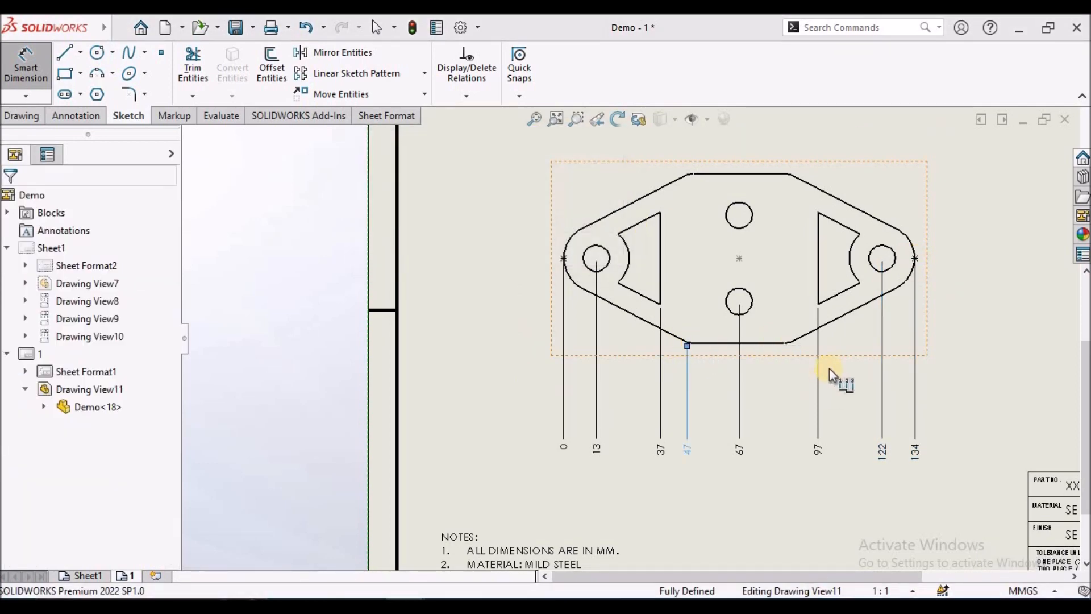
left_click(784, 344)
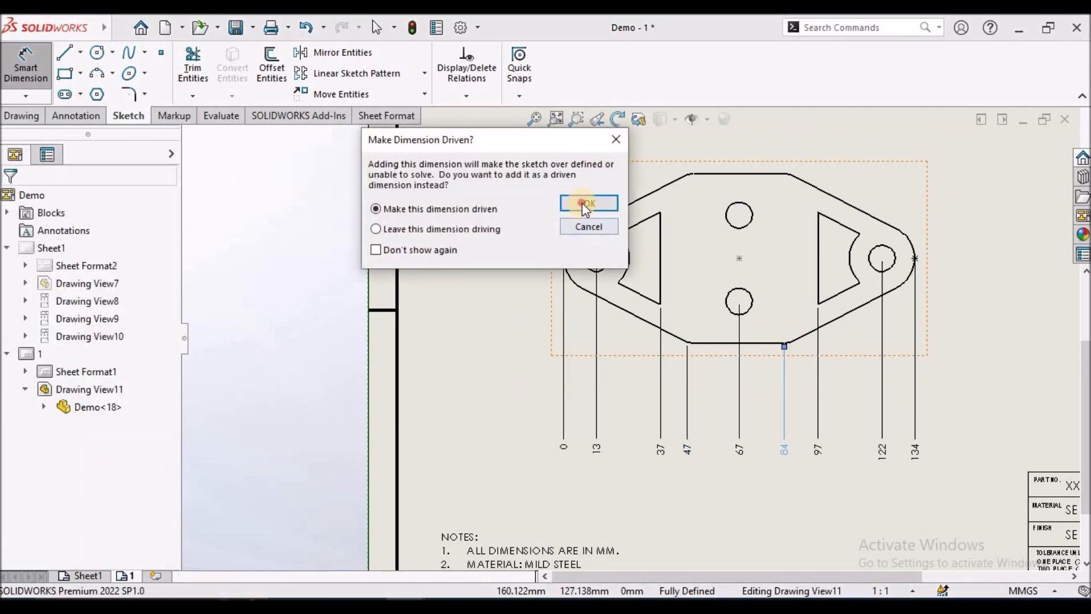
left_click(582, 203)
key("Escape")
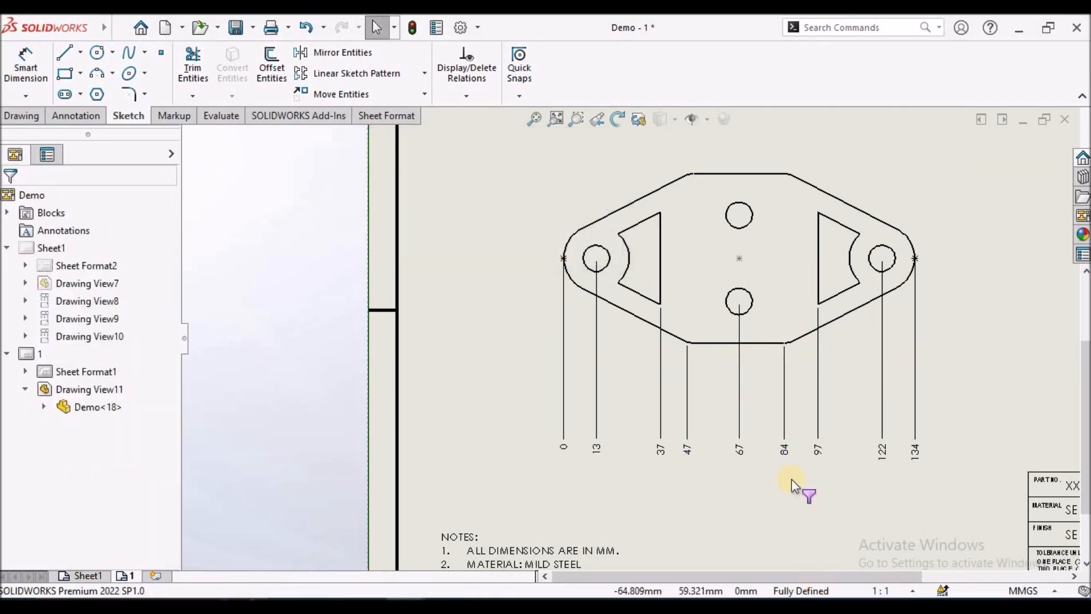
Step: Start a vertical ordinate dimension with its zero at the flat pattern's bottom edge, placed to the left of the outline
left_click(27, 97)
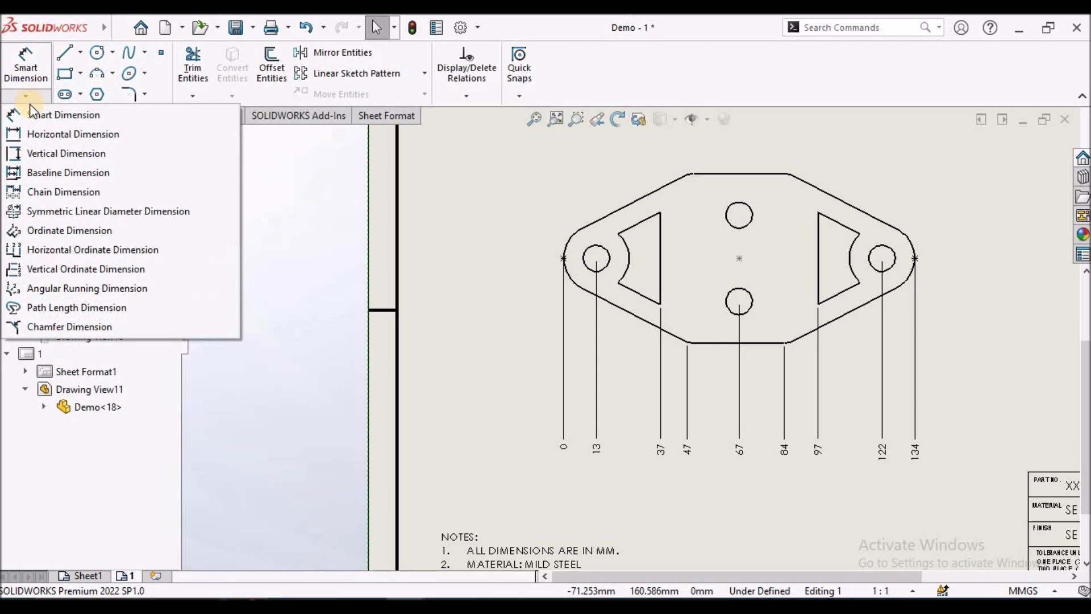
left_click(58, 269)
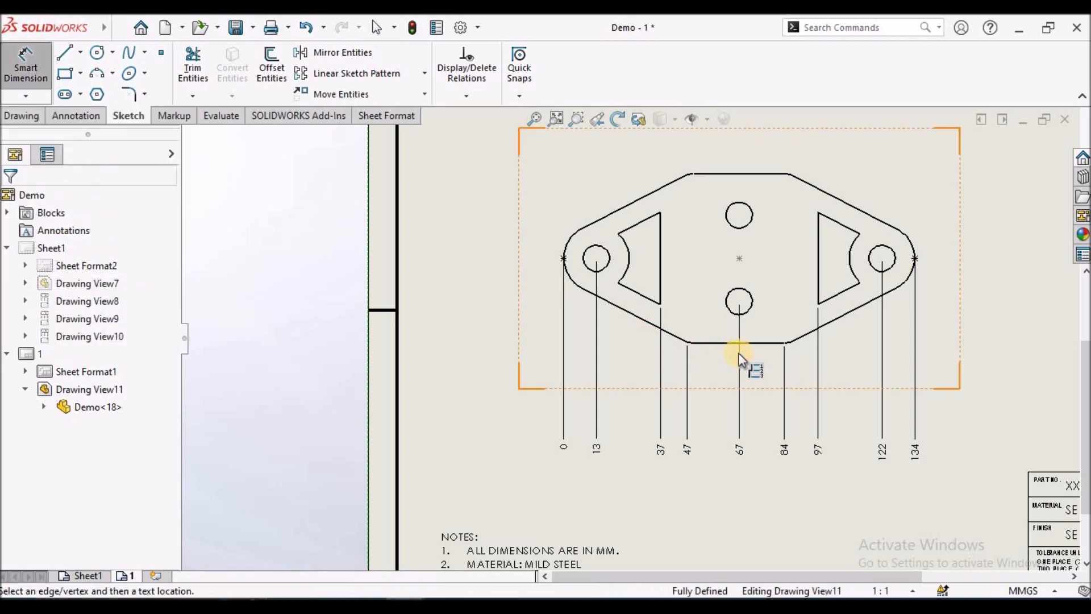
left_click(691, 343)
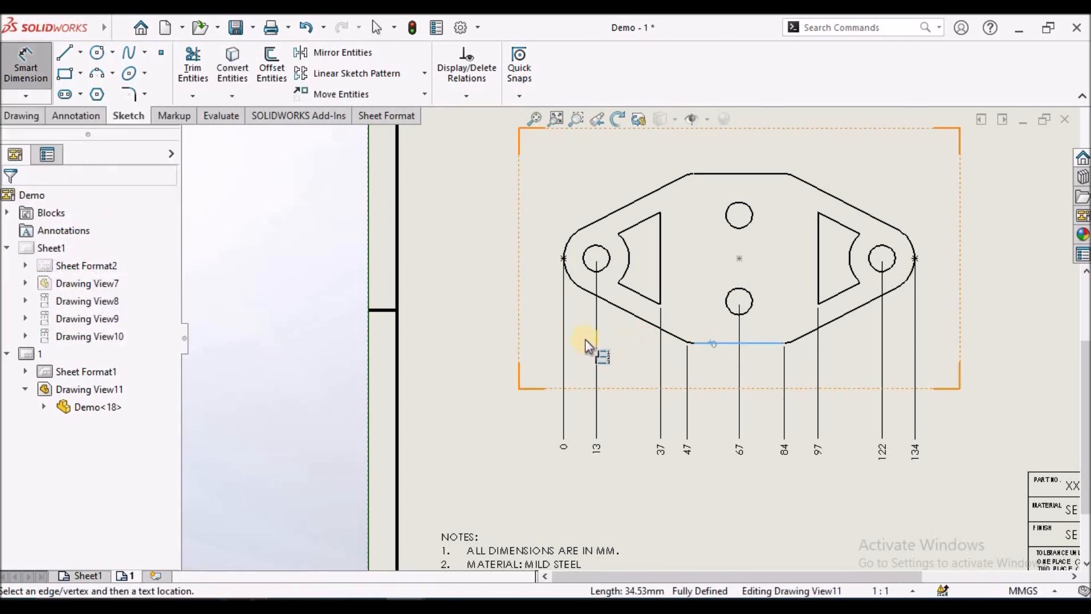
left_click(475, 339)
Step: Add vertical ordinate dimensions to the lower centre hole, left hole, upper centre hole and top edge of the flat pattern
left_click(731, 312)
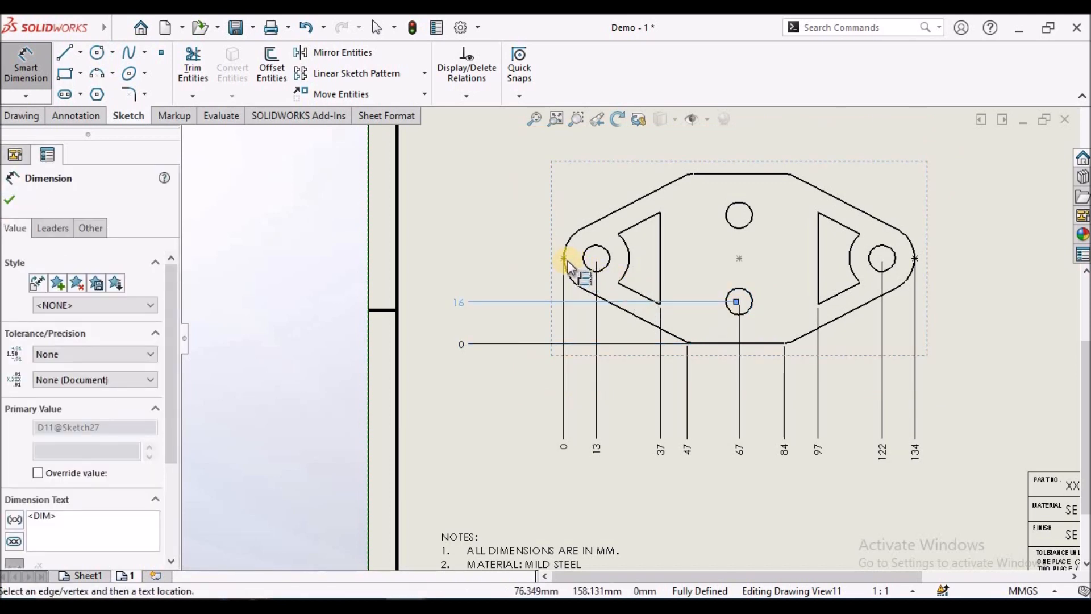
left_click(585, 264)
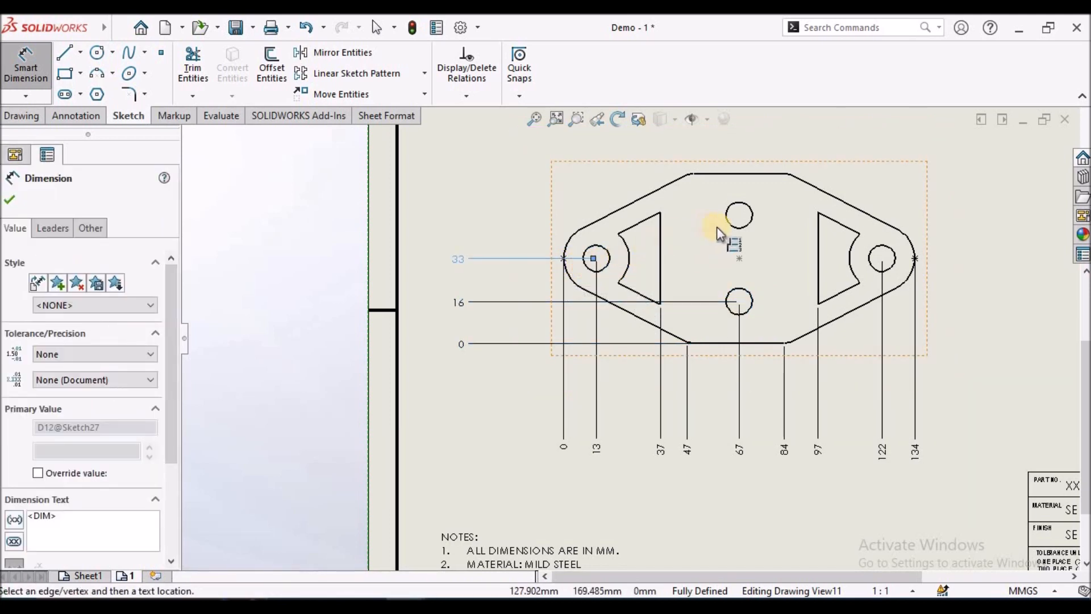
left_click(734, 228)
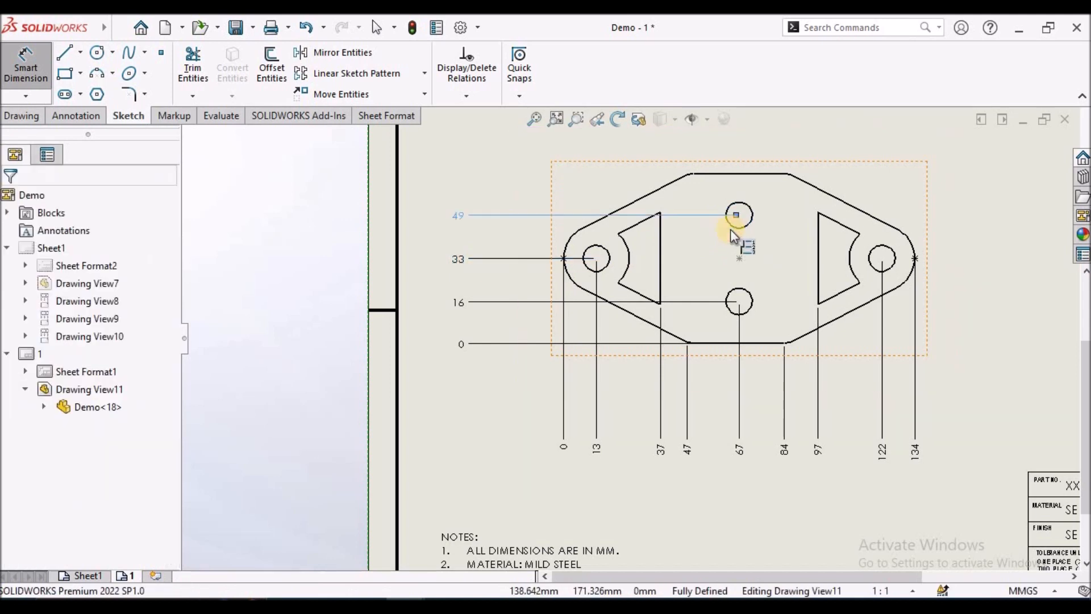
left_click(737, 172)
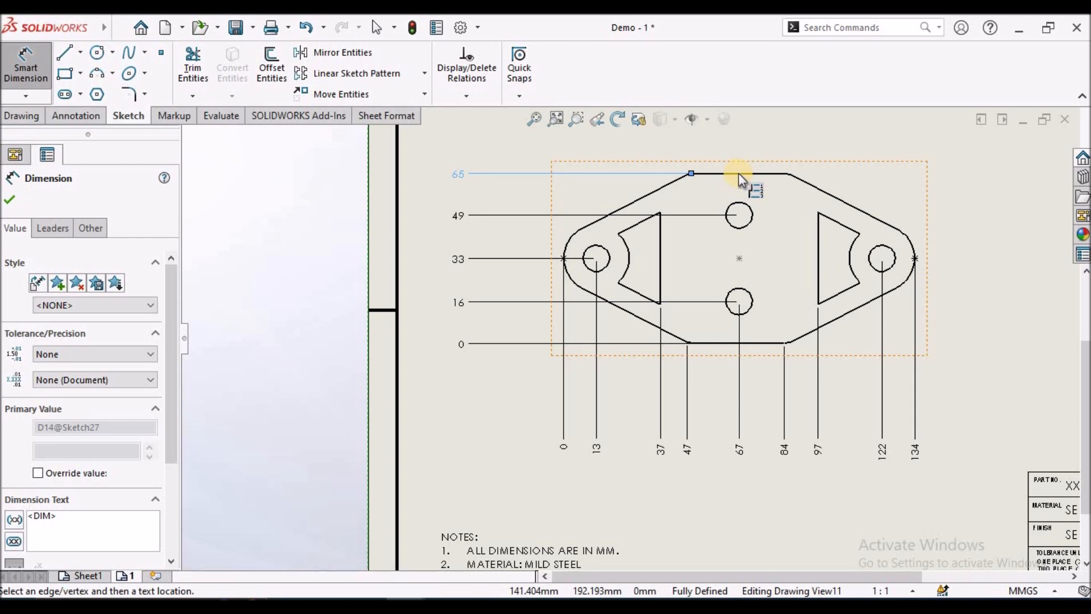
key("Escape")
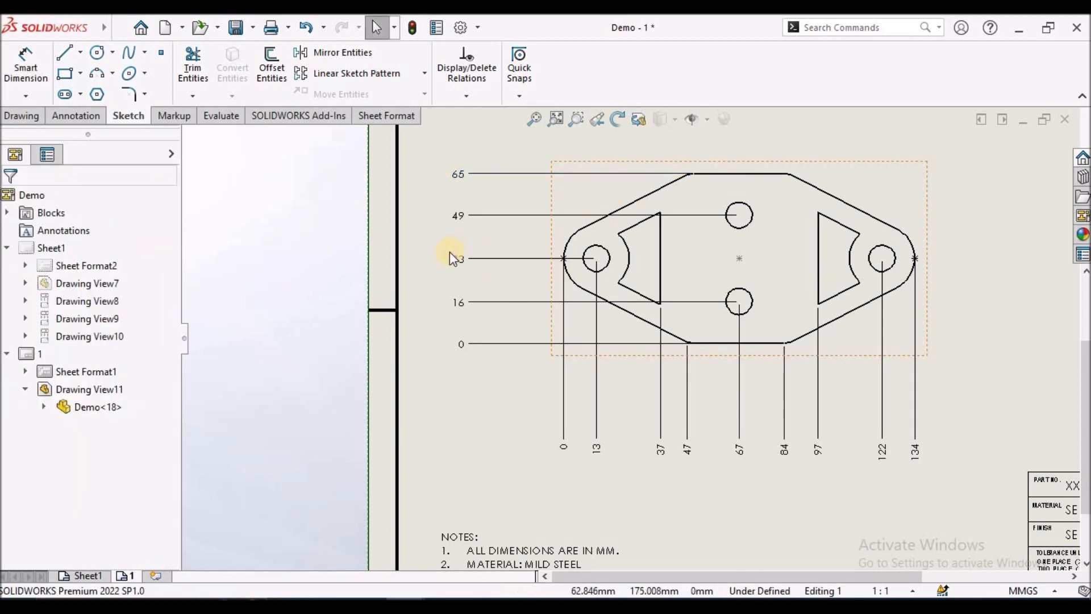
Step: Prefix the left hole's vertical ordinate dimension and the lower centre hole's horizontal ordinate dimension with 2x
left_click(456, 258)
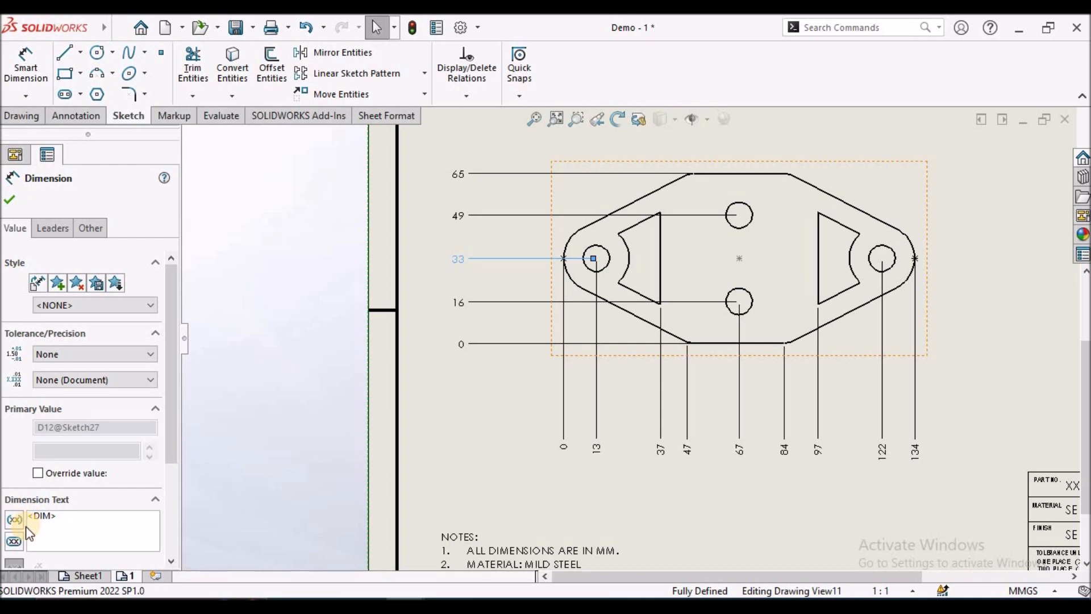
type("2x")
left_click(10, 199)
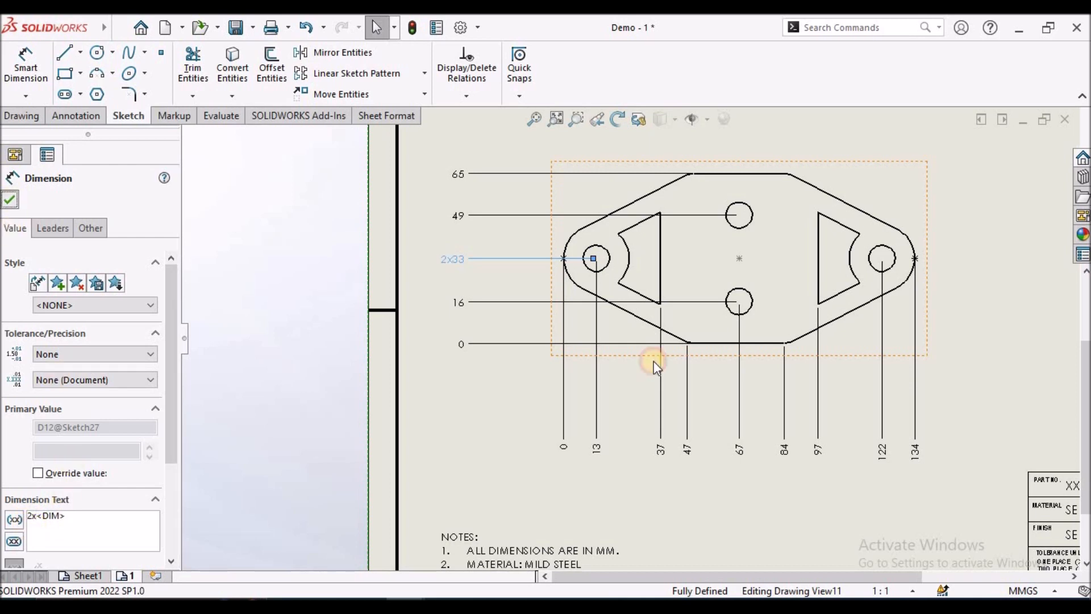
left_click(739, 449)
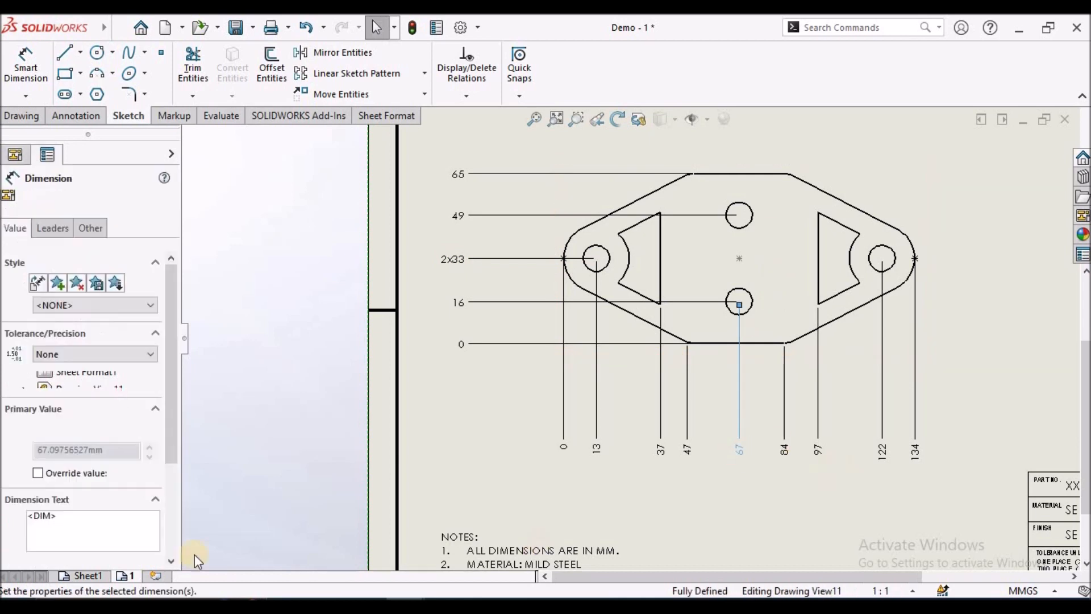
left_click(30, 519)
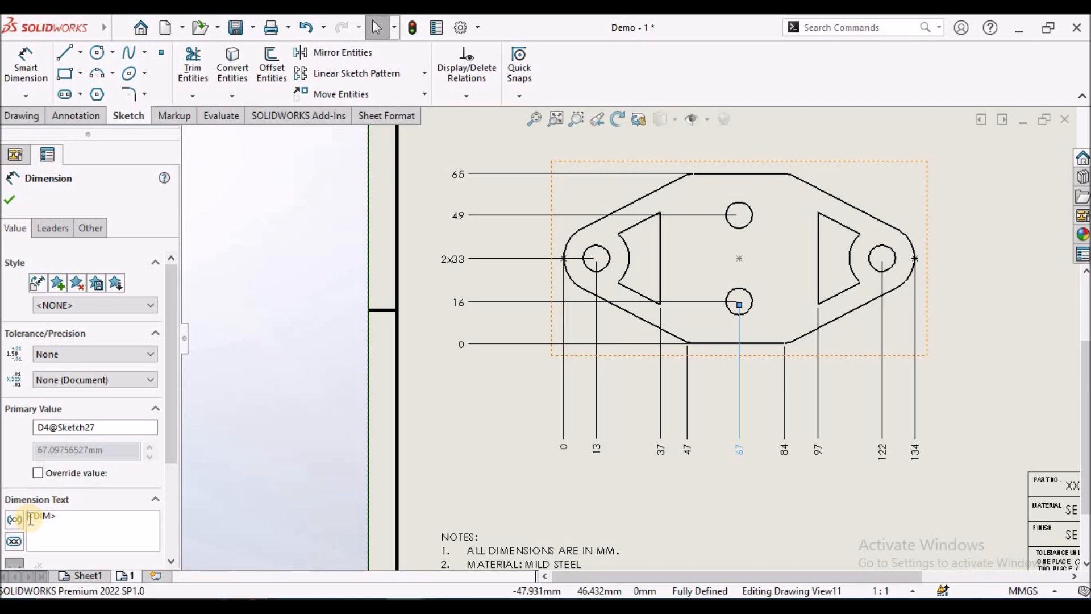
type("2x")
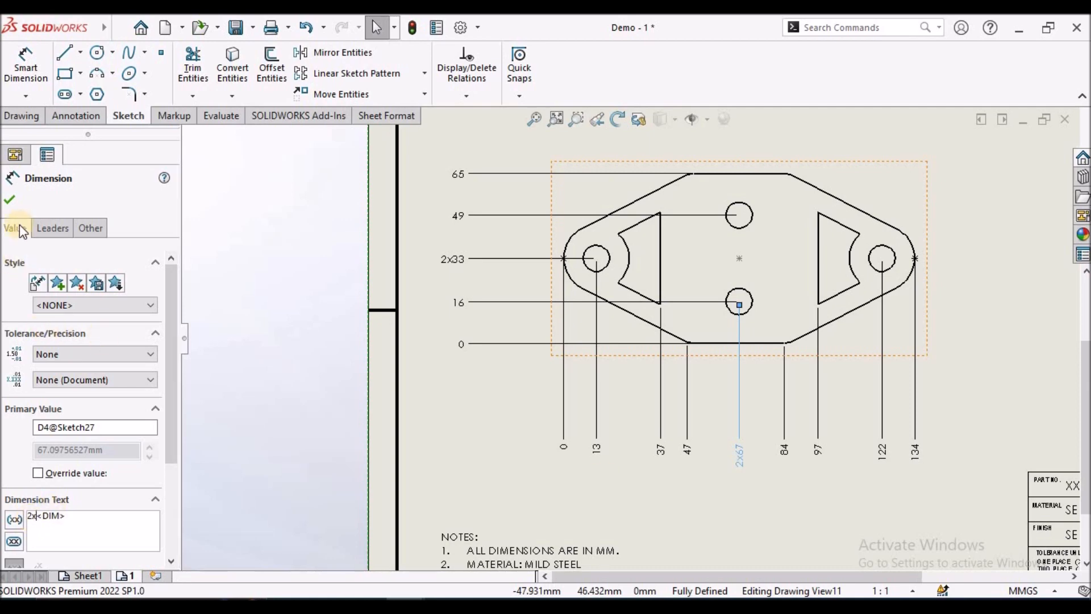
left_click(10, 199)
Step: Dimension the right hole's diameter on the flat pattern, prefix it with 2x, and place the text above and to the right of the outline
left_click(26, 67)
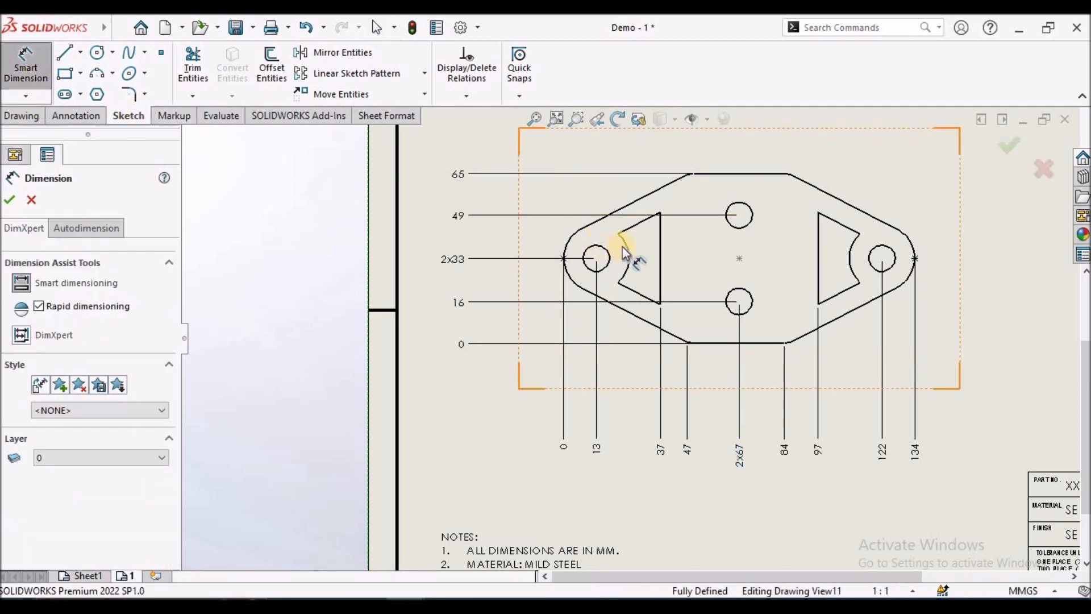
scroll(856, 268, "up", 3)
scroll(707, 312, "down", 2)
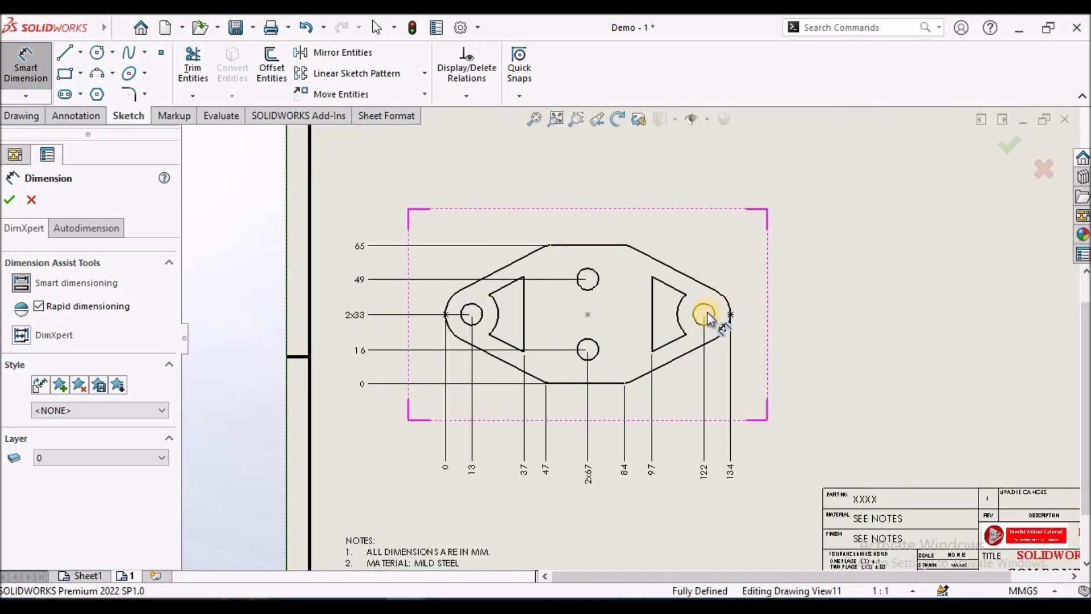
left_click(710, 306)
left_click(775, 235)
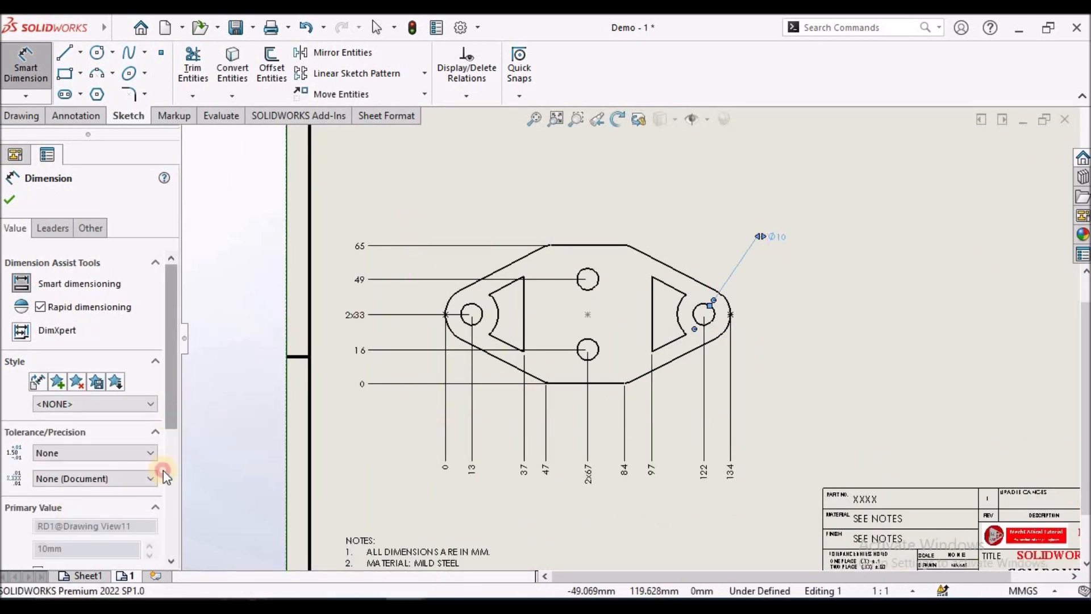
scroll(142, 470, "down", 3)
left_click(30, 441)
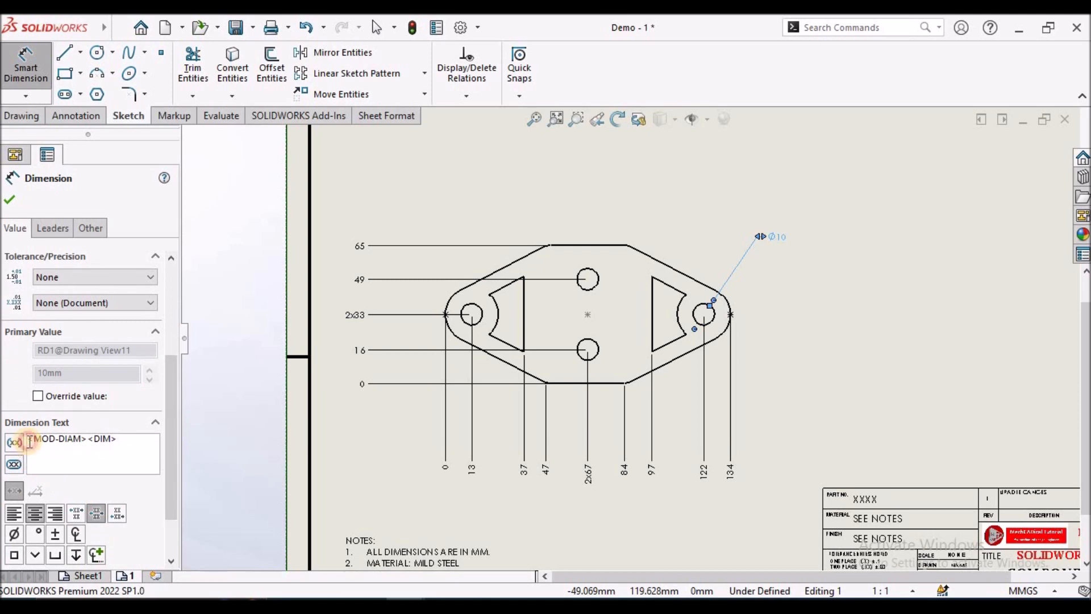
type("2x")
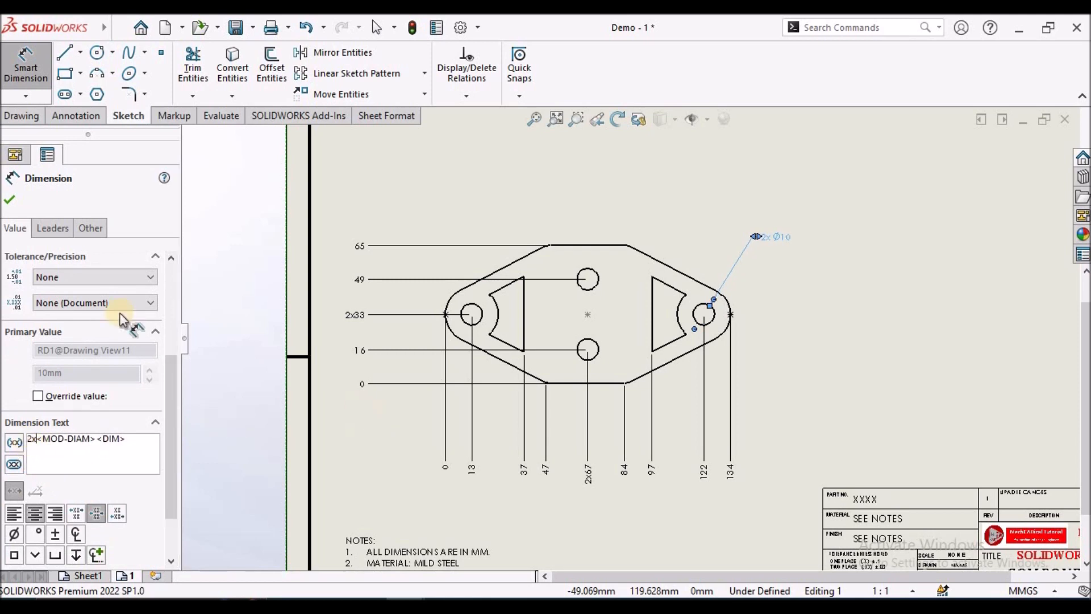
left_click(11, 192)
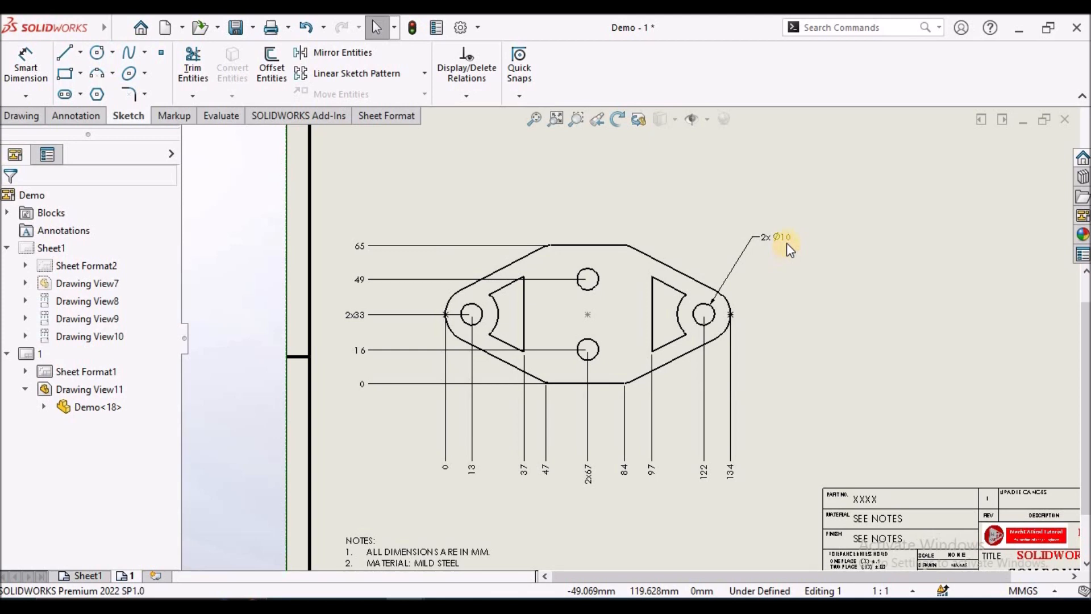
left_click_drag(786, 238, 808, 247)
left_click(822, 354)
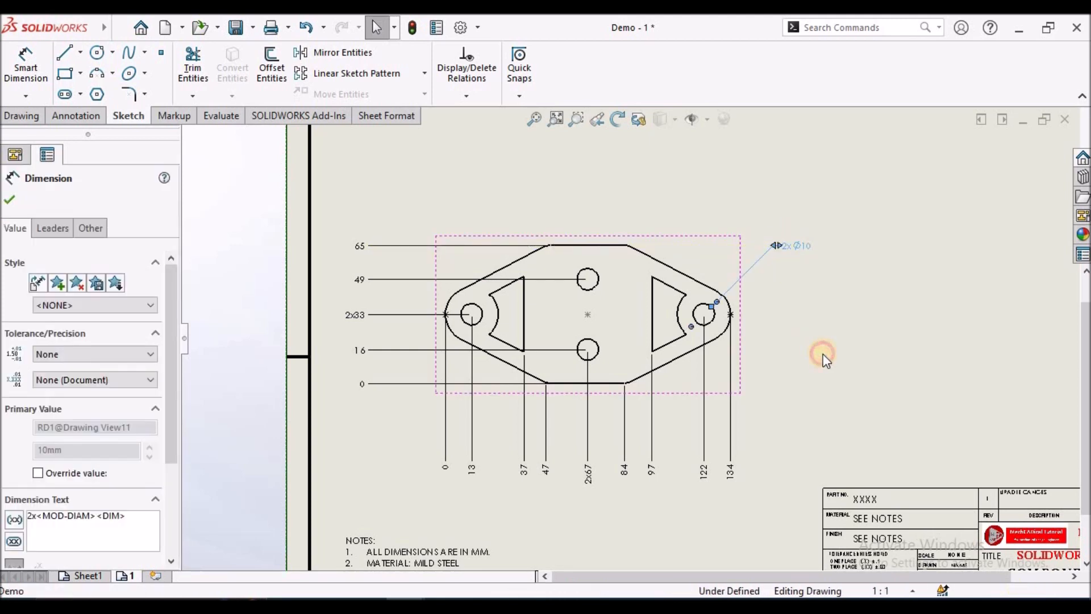
Step: Insert a model view of the Demo part in the upper right area of the flat pattern sheet
left_click(535, 119)
left_click(31, 114)
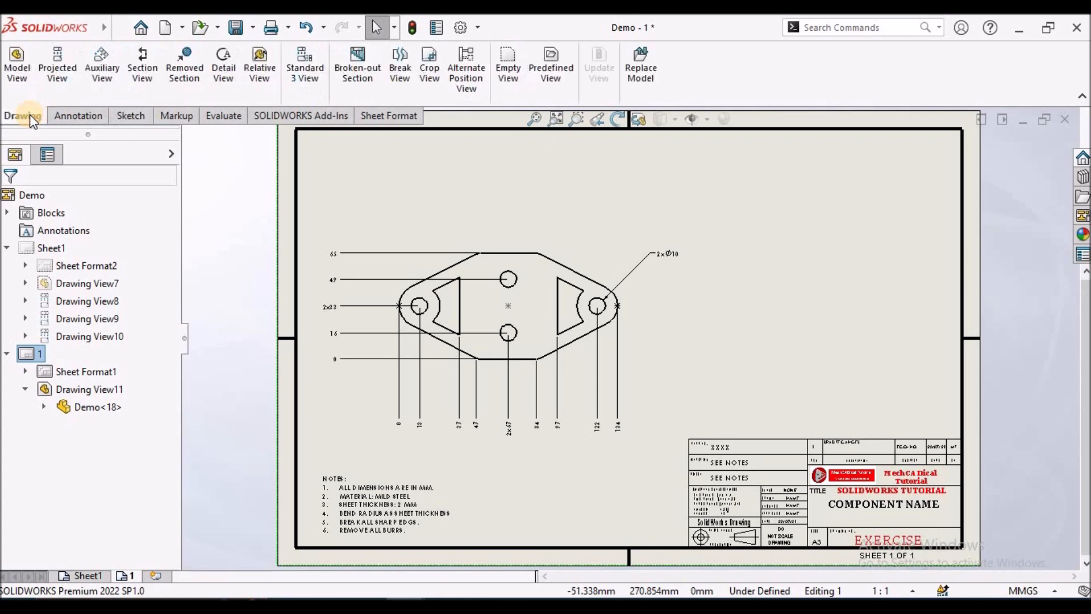
left_click(25, 66)
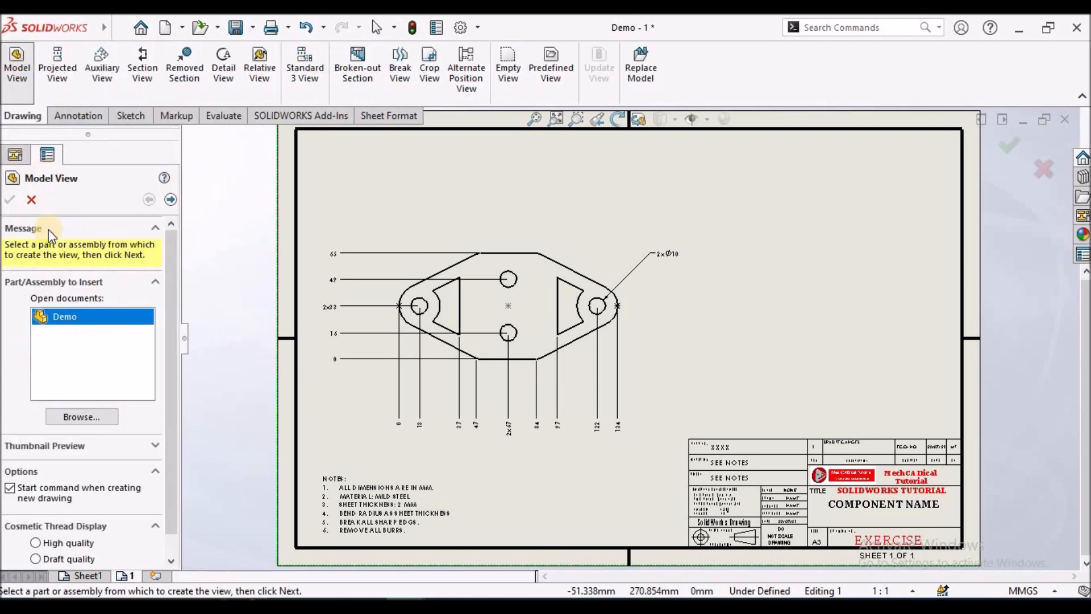
double_click(56, 317)
left_click(819, 224)
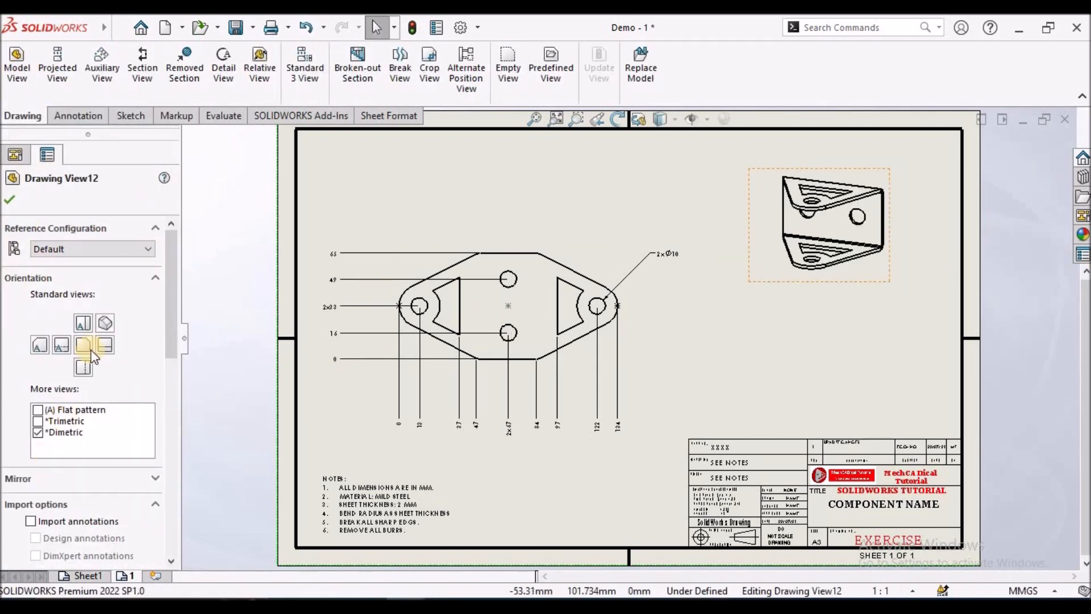
Step: Set the new view to isometric orientation with the shaded with edges display style
left_click(104, 322)
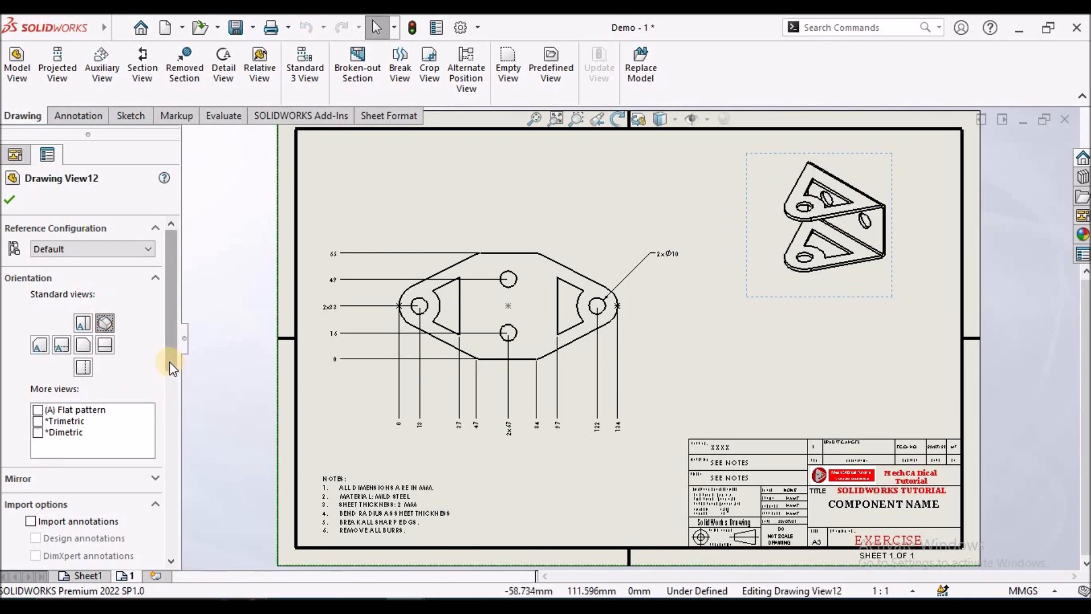
scroll(171, 363, "down", 5)
left_click(103, 386)
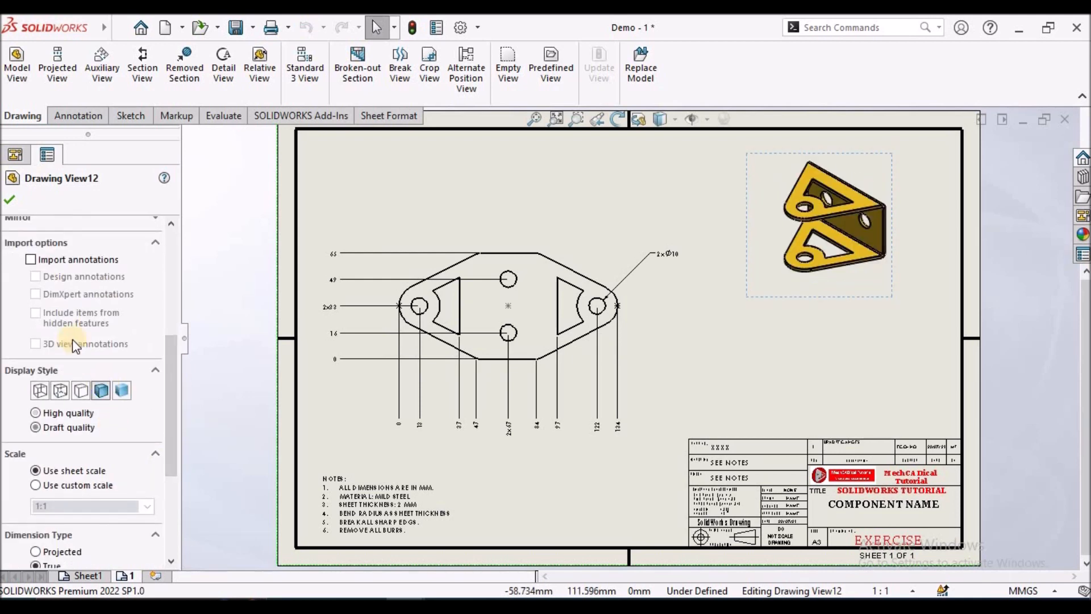
left_click(10, 196)
left_click(392, 170)
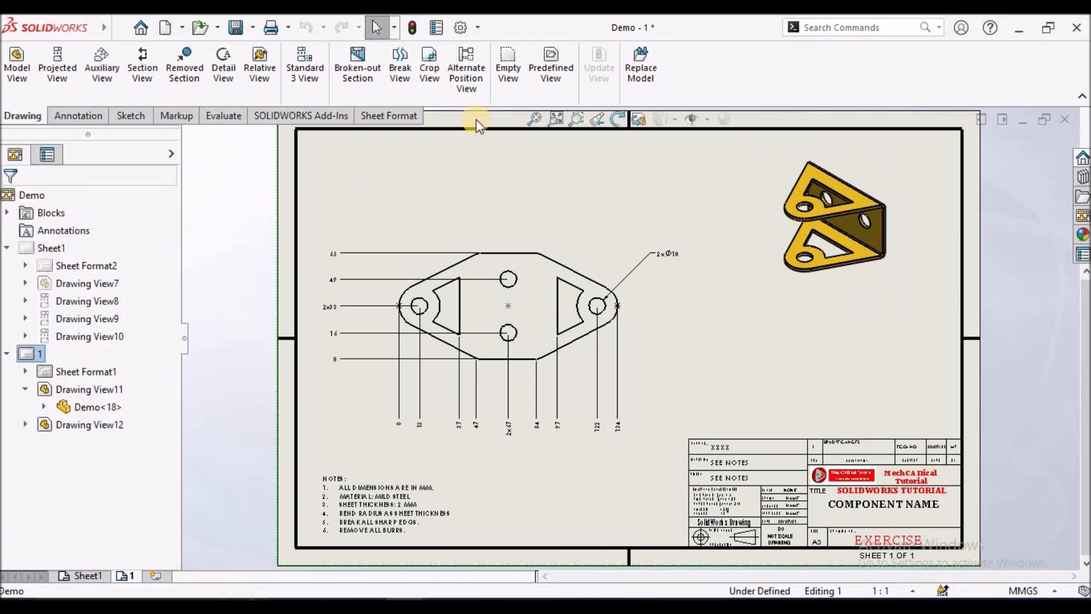
Step: Rebuild the drawing and save it together with the referenced Demo part
left_click(415, 32)
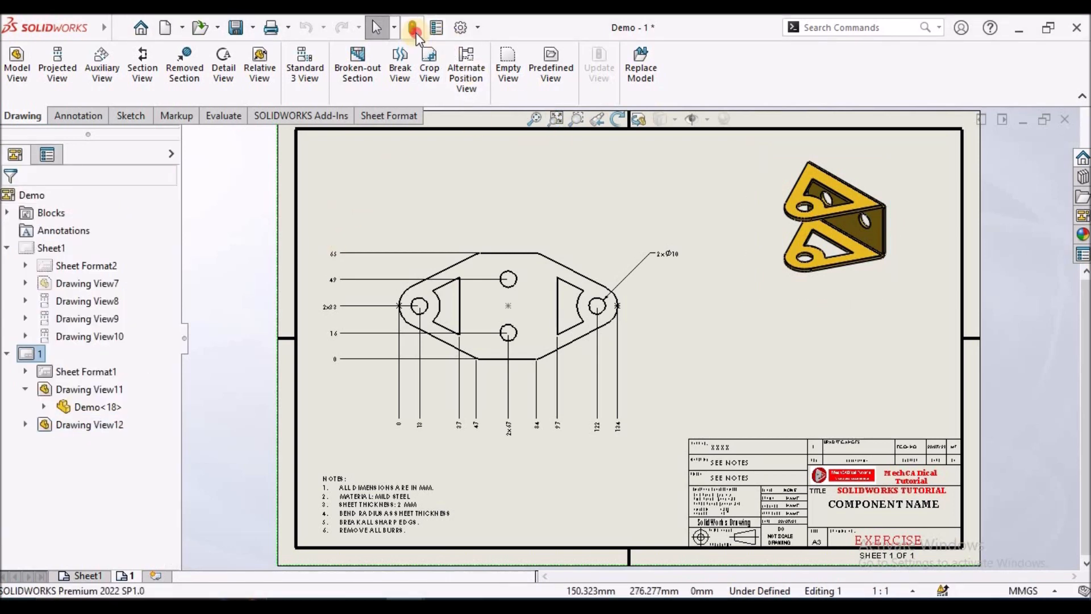
left_click(241, 33)
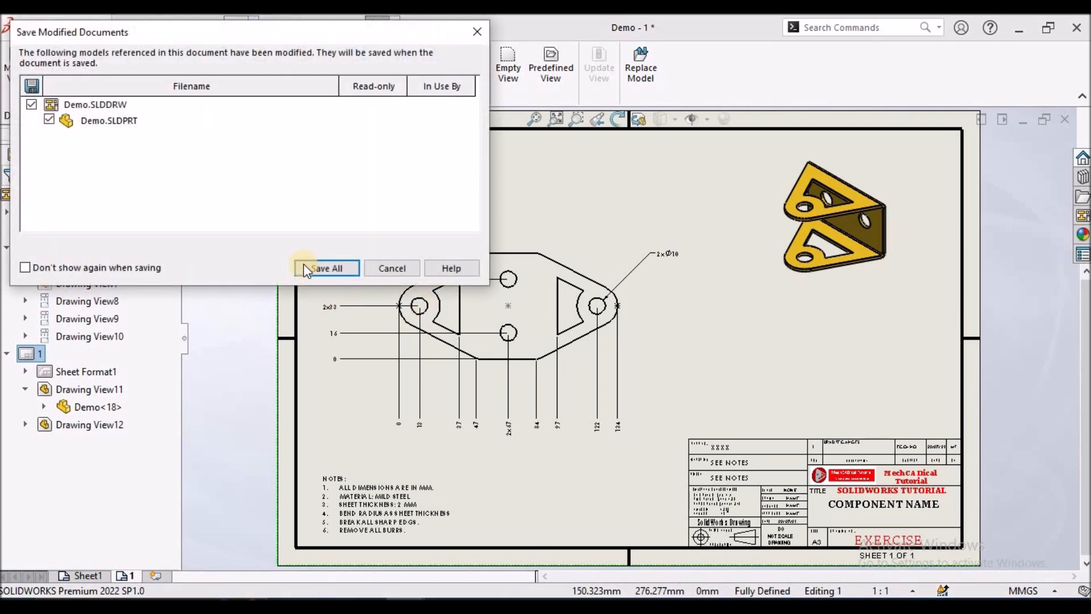
left_click(318, 267)
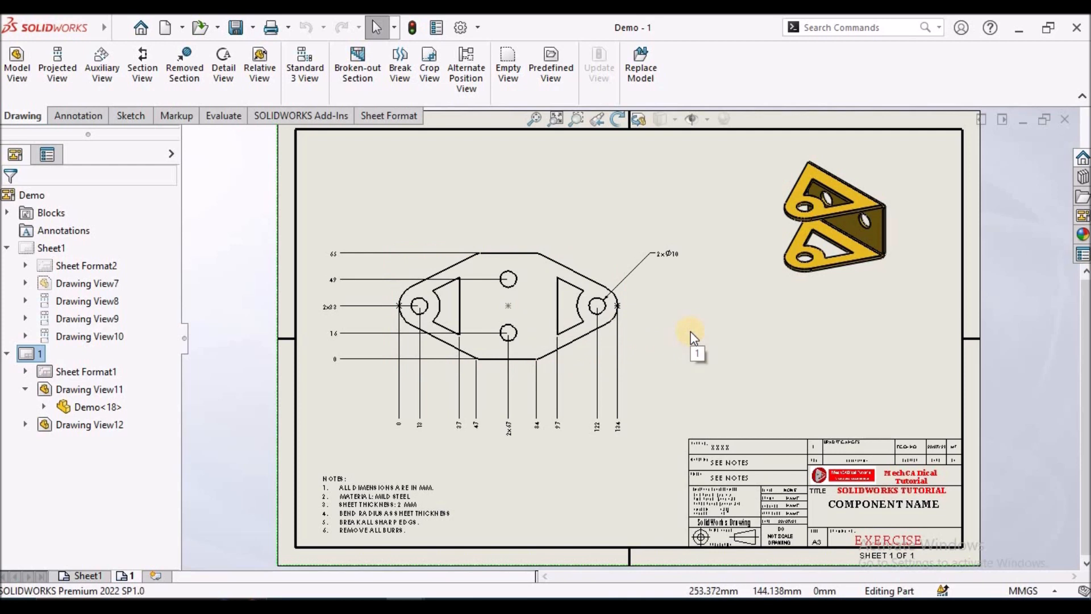
Step: Review Sheet1 and the flat pattern sheet, and switch to the Demo part to view the bracket in trimetric orientation
left_click(72, 577)
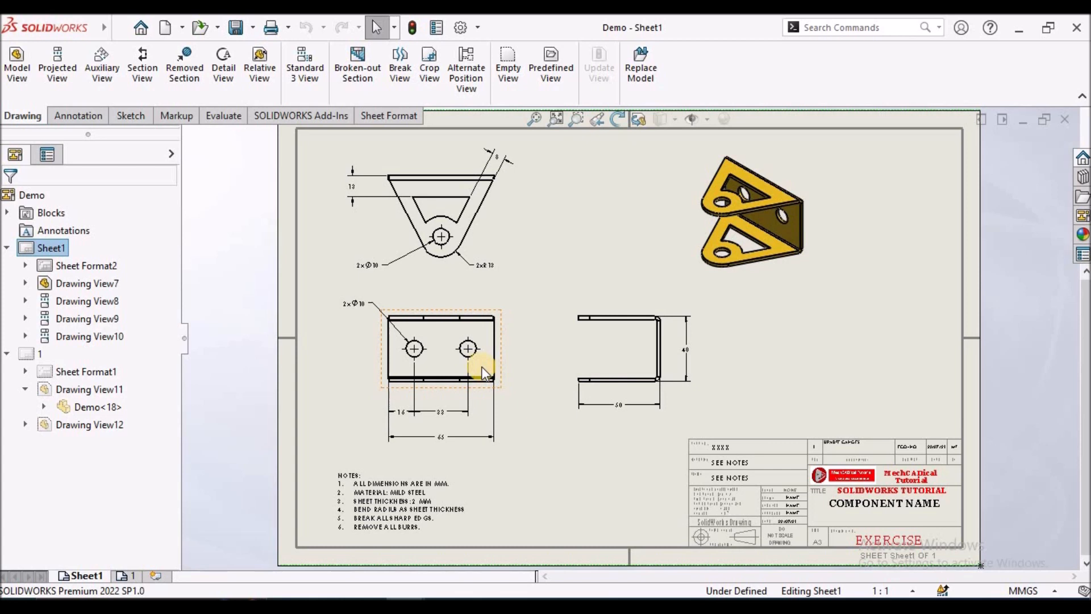
left_click(124, 575)
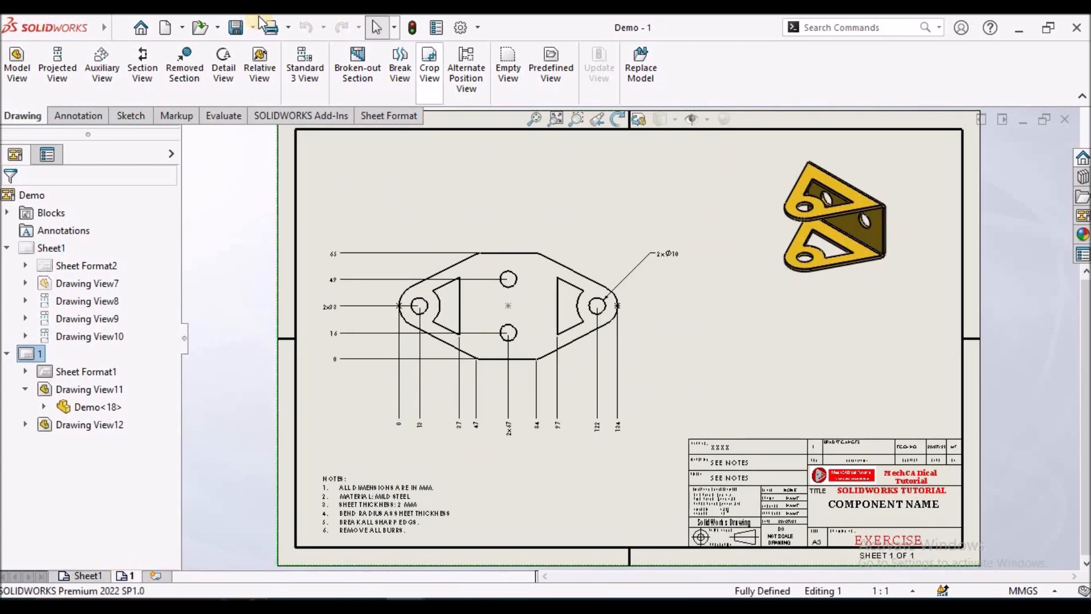
left_click(289, 28)
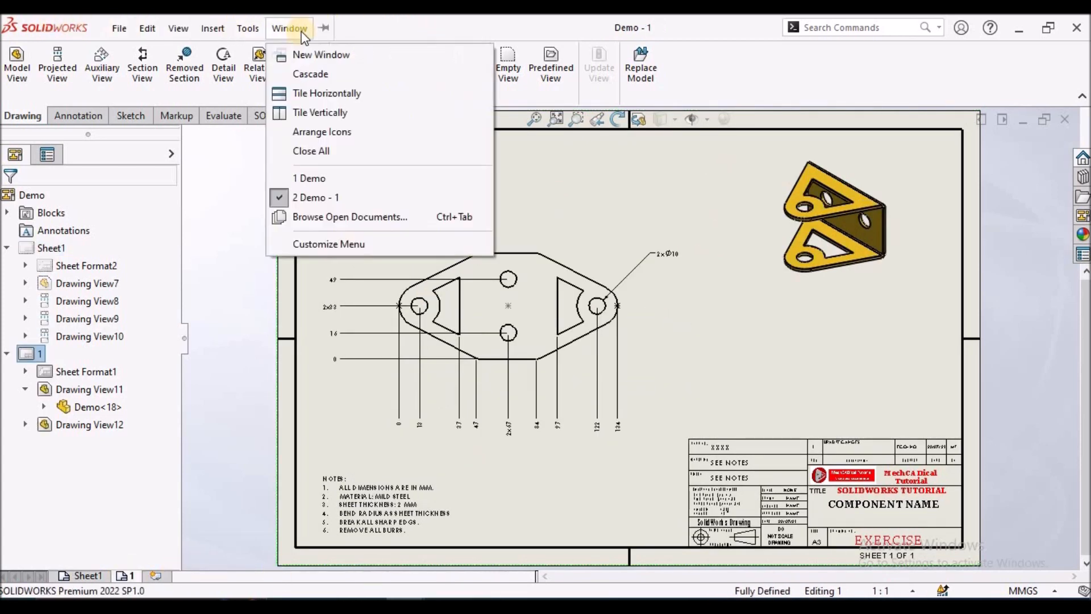
left_click(312, 196)
left_click(270, 29)
left_click(309, 178)
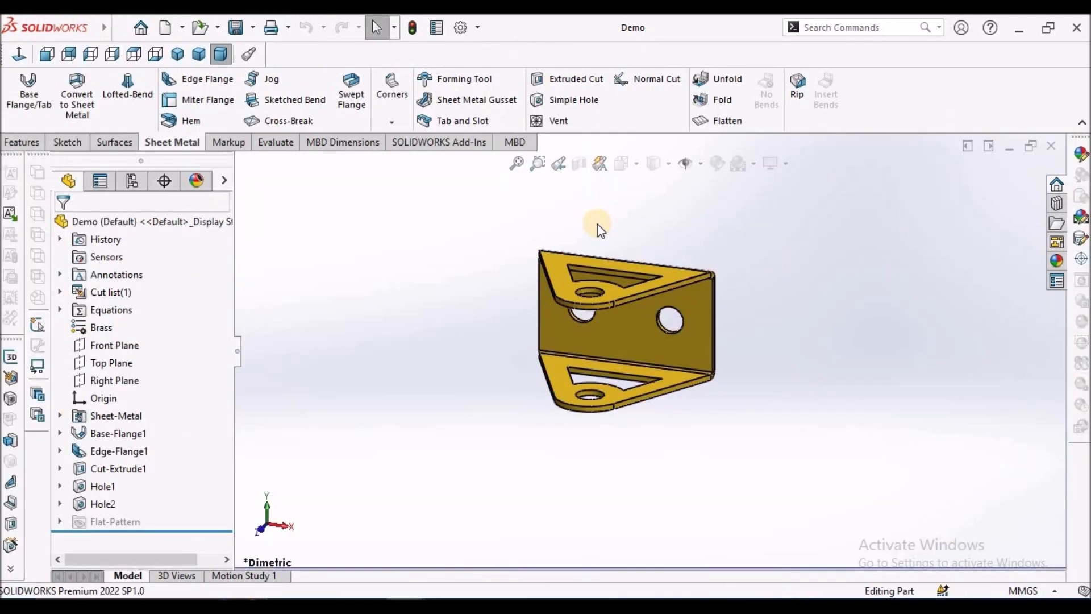
left_click(197, 53)
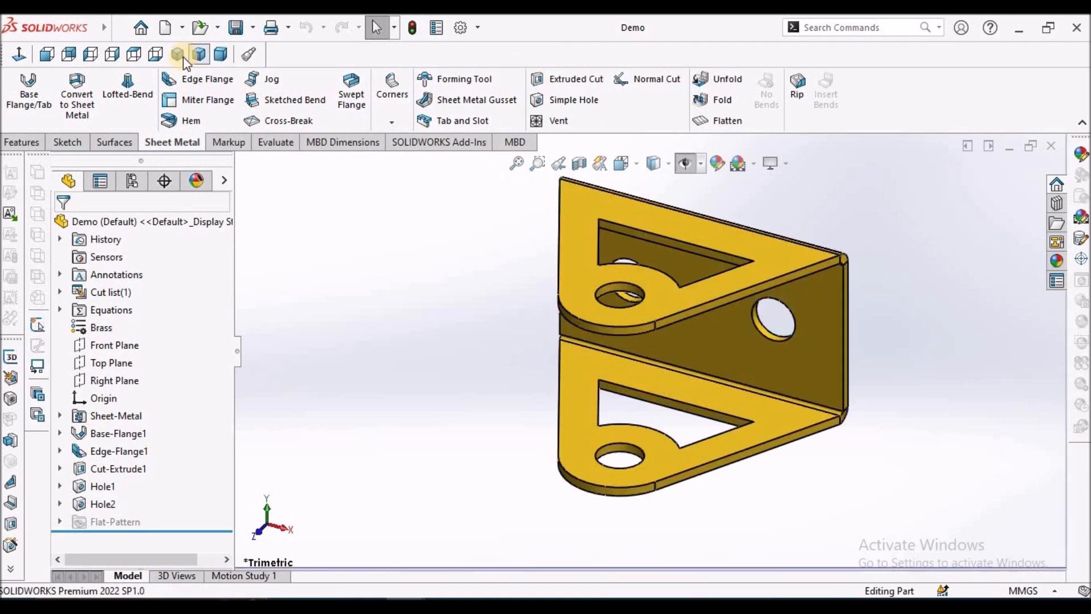